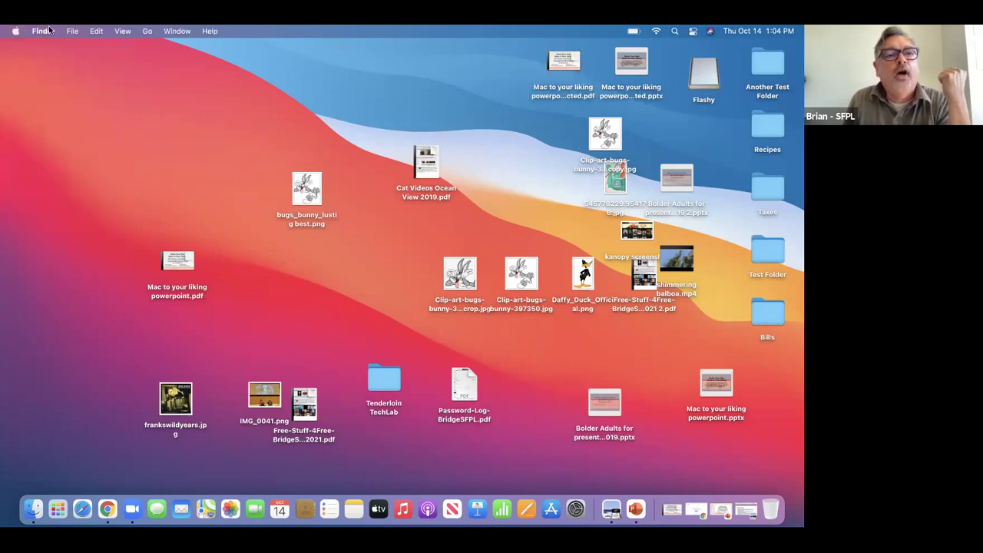
# Enlarge the mouse pointer to the third cursor size mark in the Accessibility display settings, and close System Preferences
pyautogui.click(48, 31)
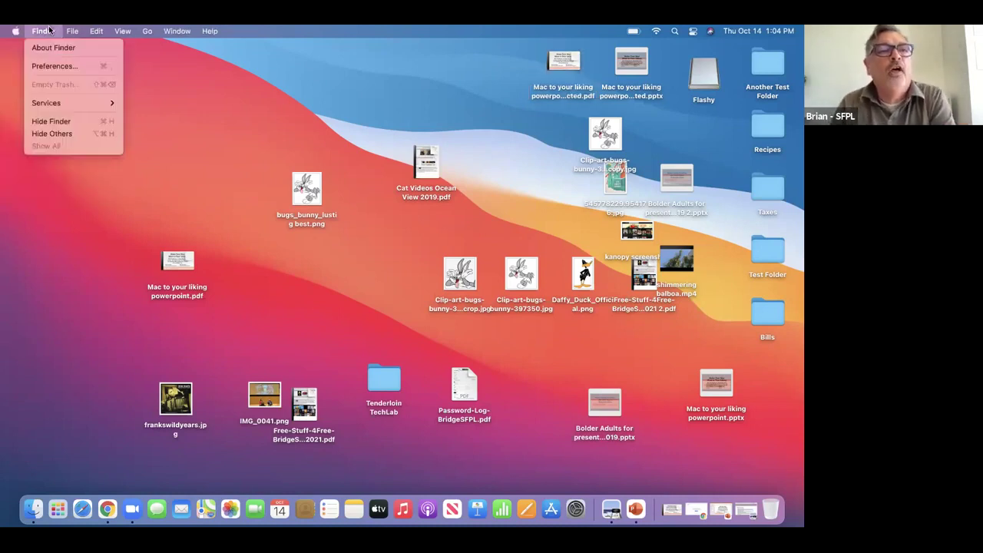
pyautogui.moveTo(14, 30)
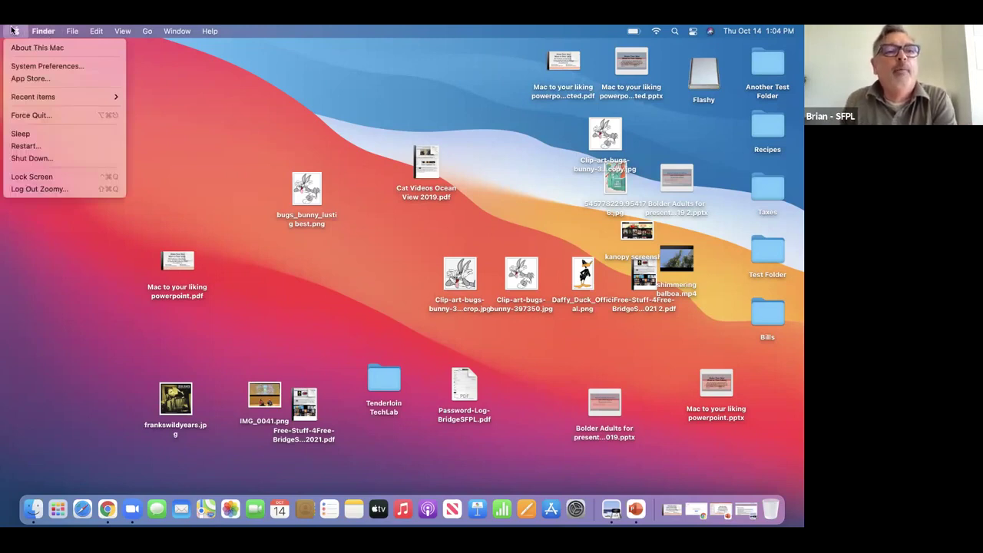
pyautogui.click(16, 67)
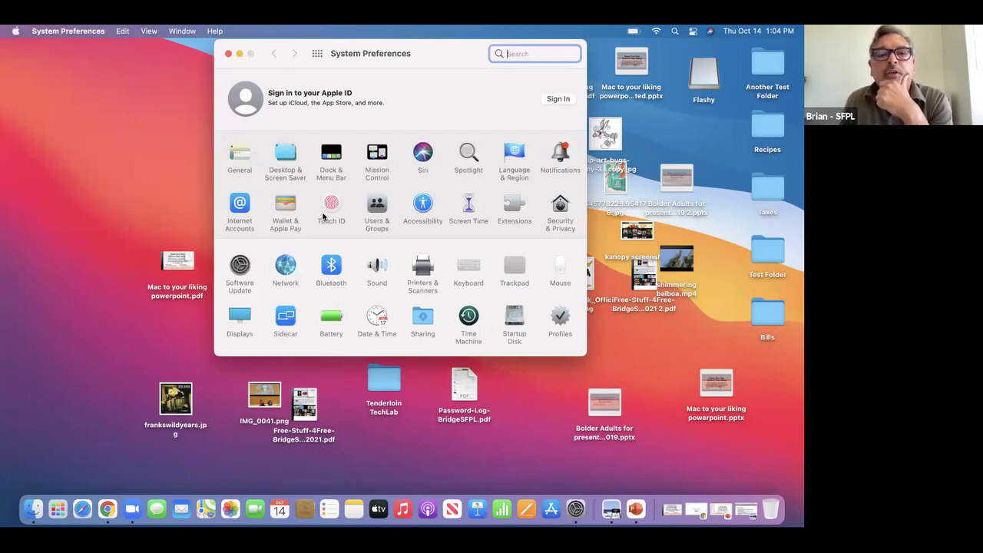
pyautogui.click(427, 209)
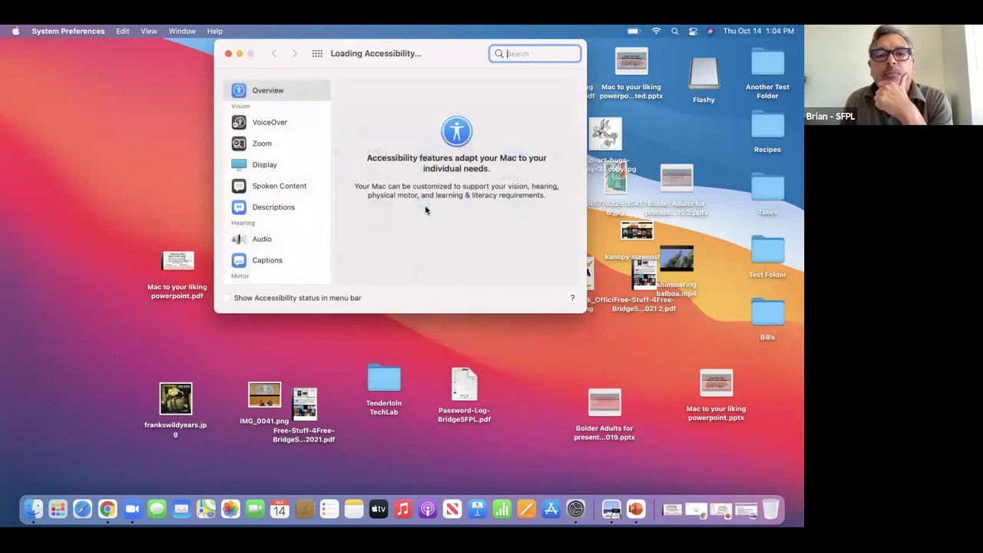
pyautogui.click(284, 173)
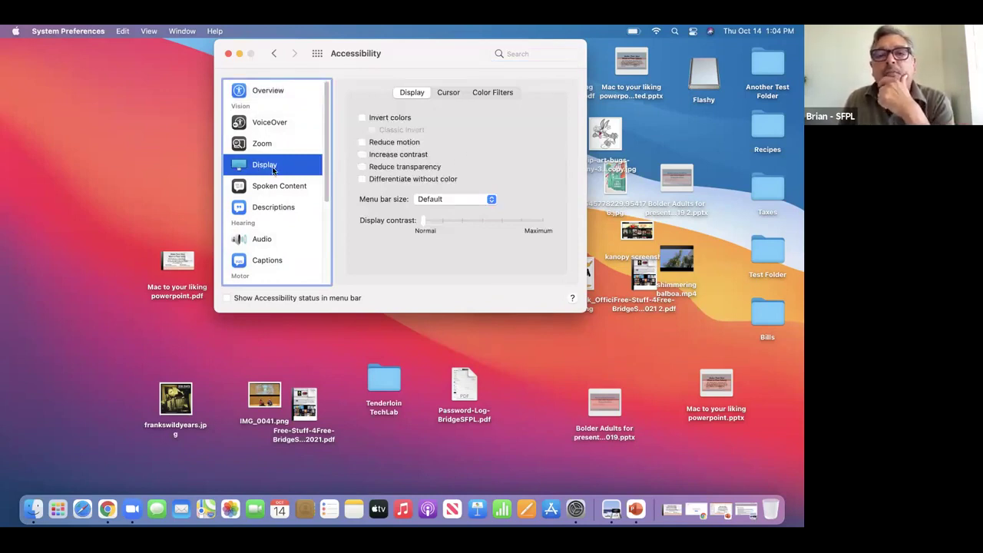
pyautogui.click(448, 92)
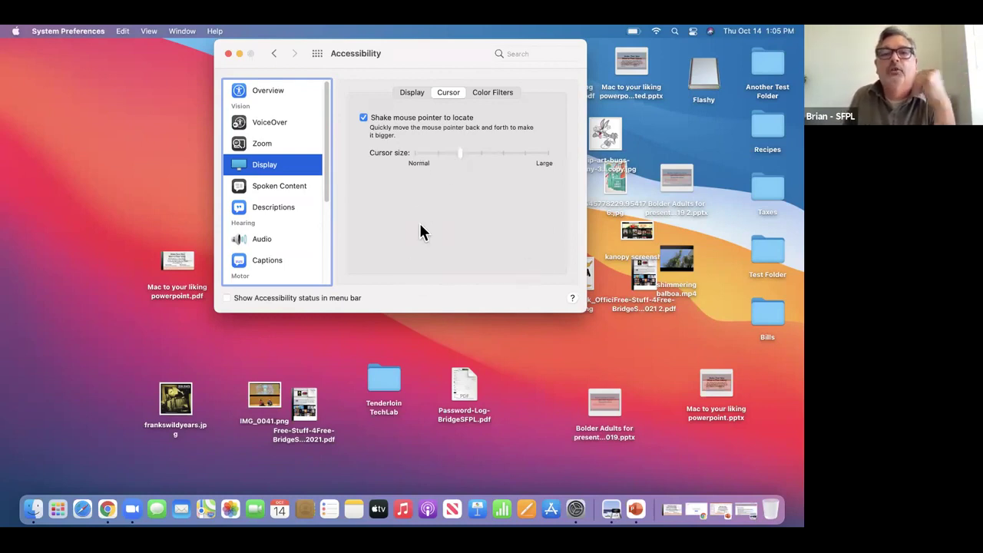
pyautogui.click(225, 55)
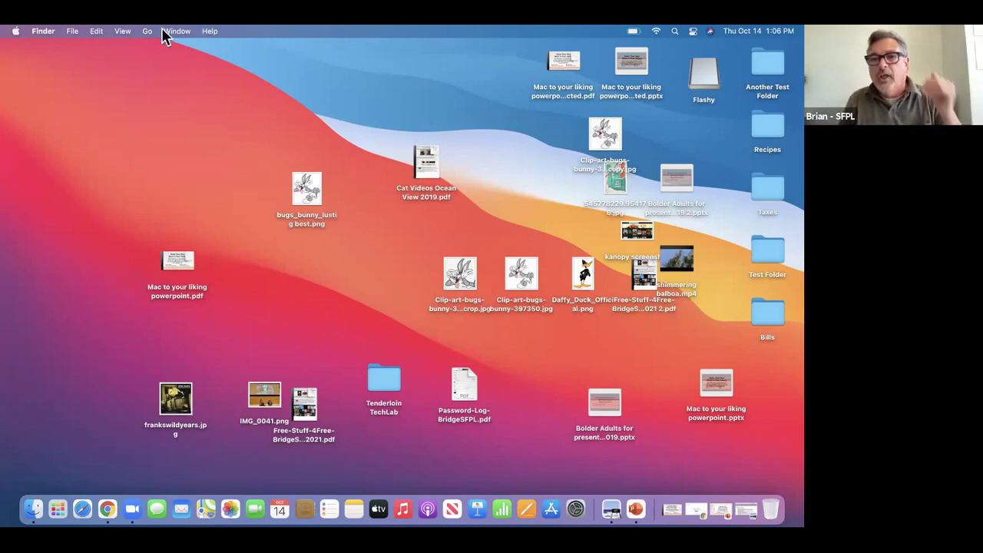
pyautogui.rightClick(343, 90)
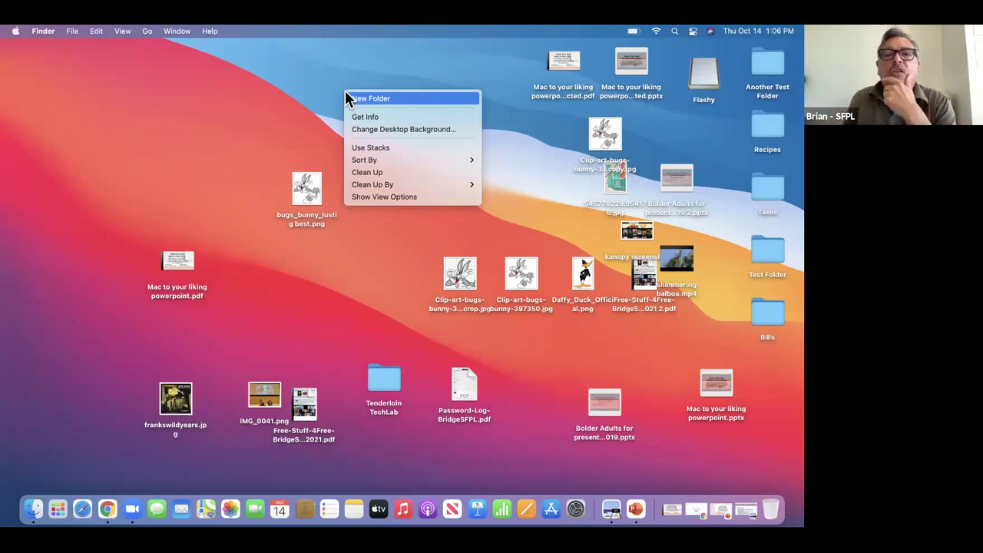
pyautogui.rightClick(301, 58)
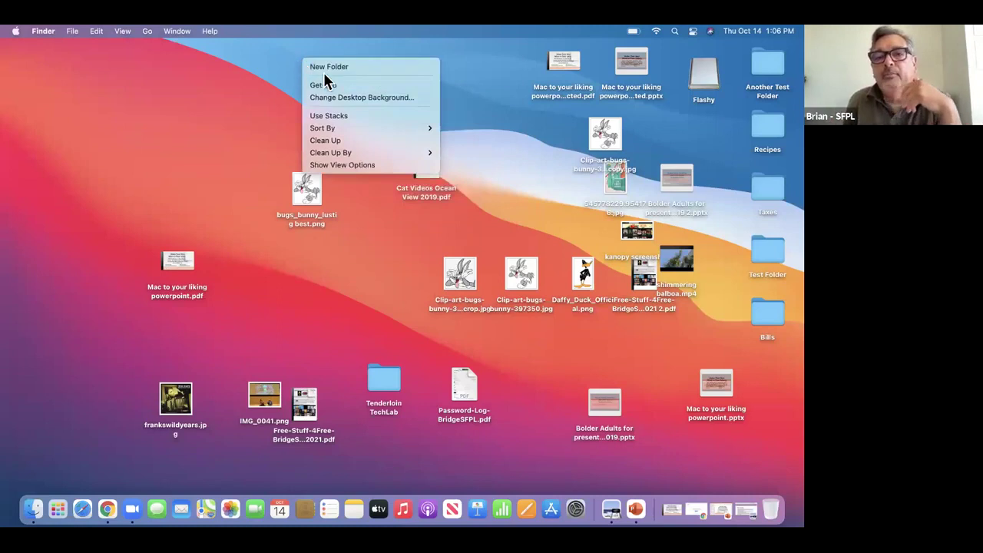
pyautogui.click(98, 140)
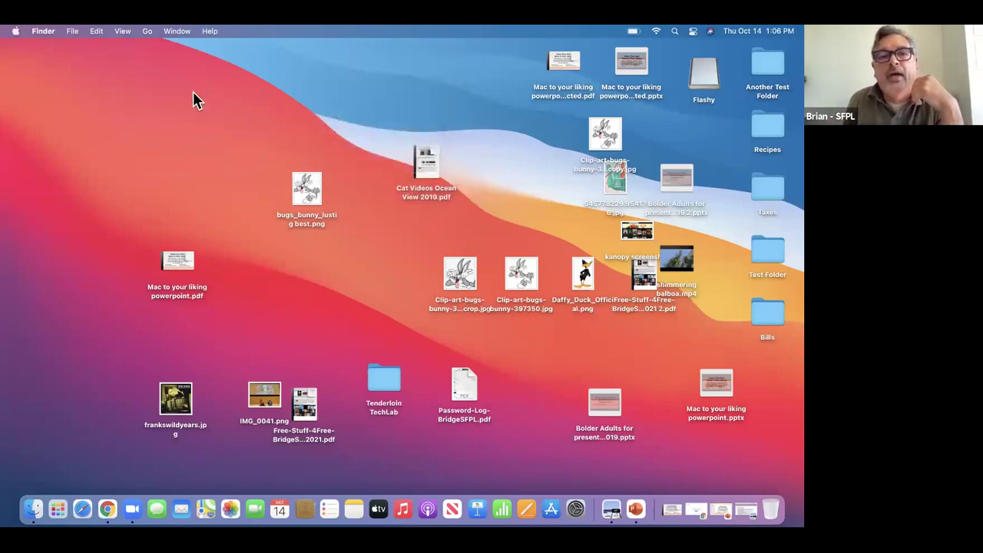
pyautogui.rightClick(277, 94)
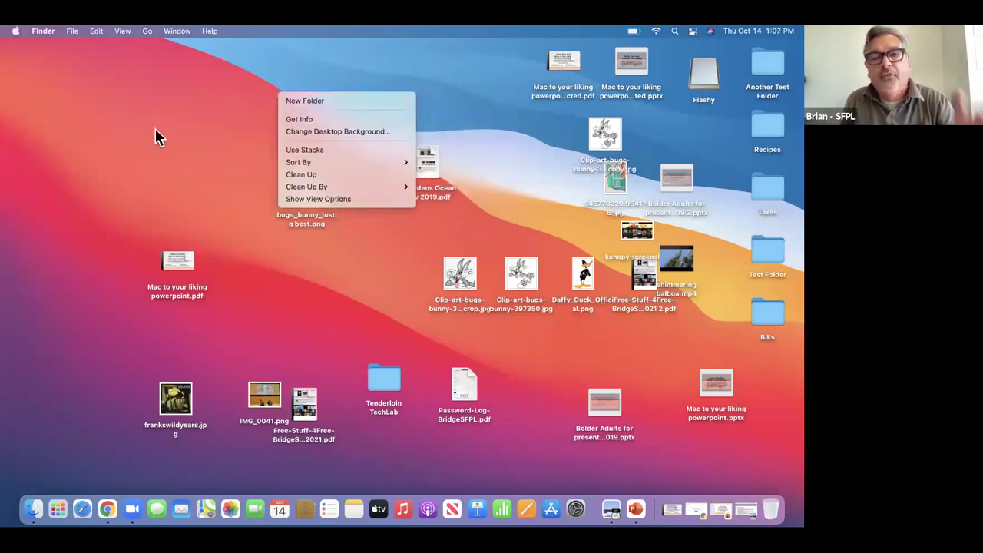
pyautogui.click(97, 139)
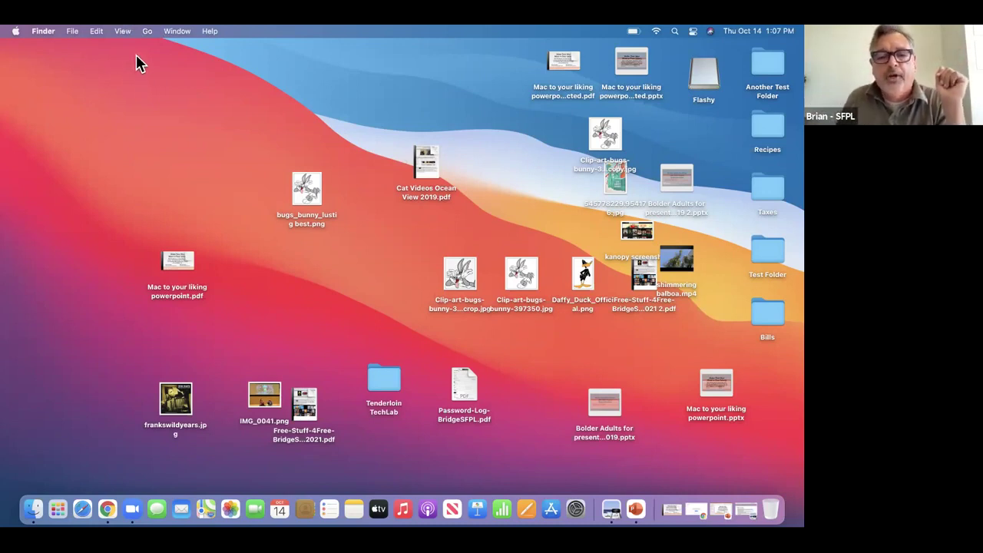
# Sort the desktop icons by Name and try to move the Taxes folder to another place
pyautogui.rightClick(192, 113)
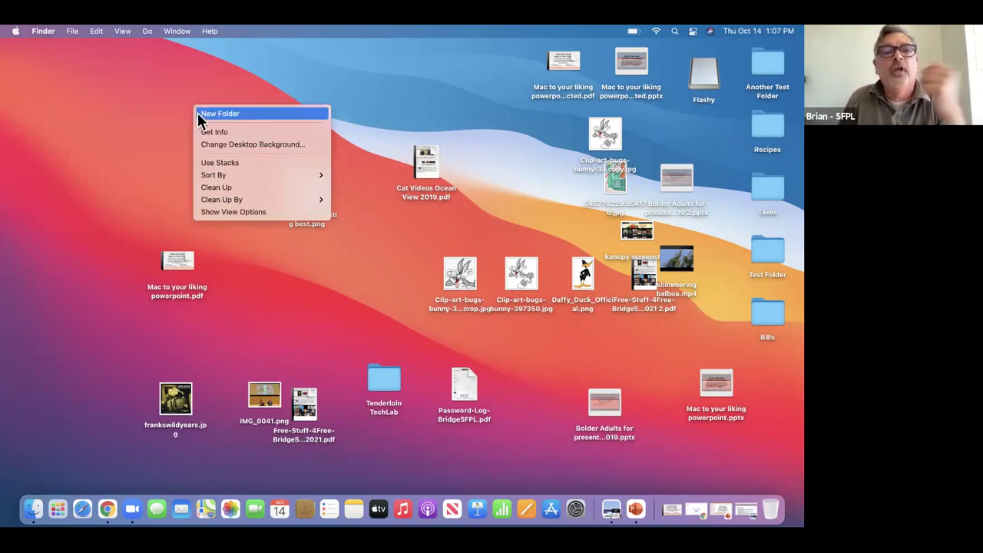
pyautogui.moveTo(264, 178)
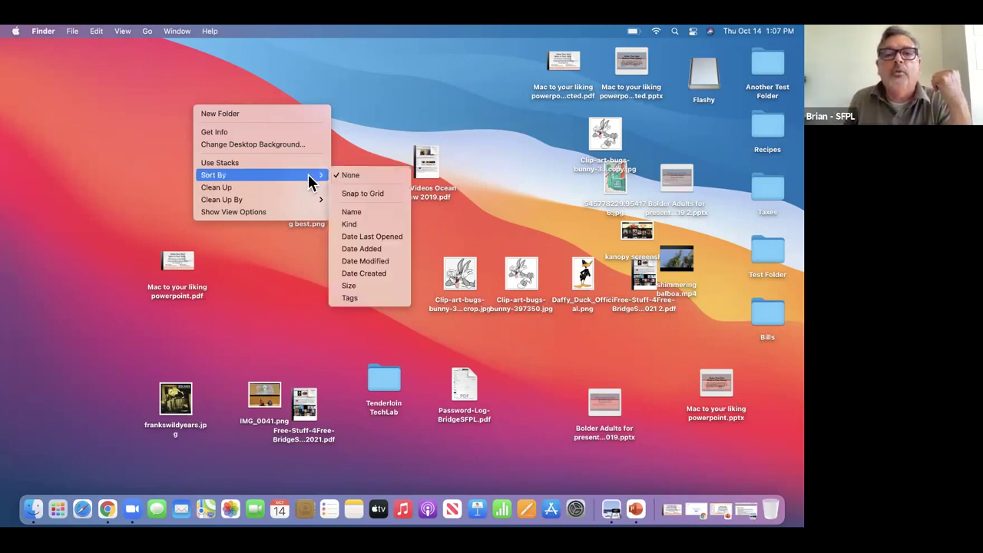
pyautogui.click(370, 210)
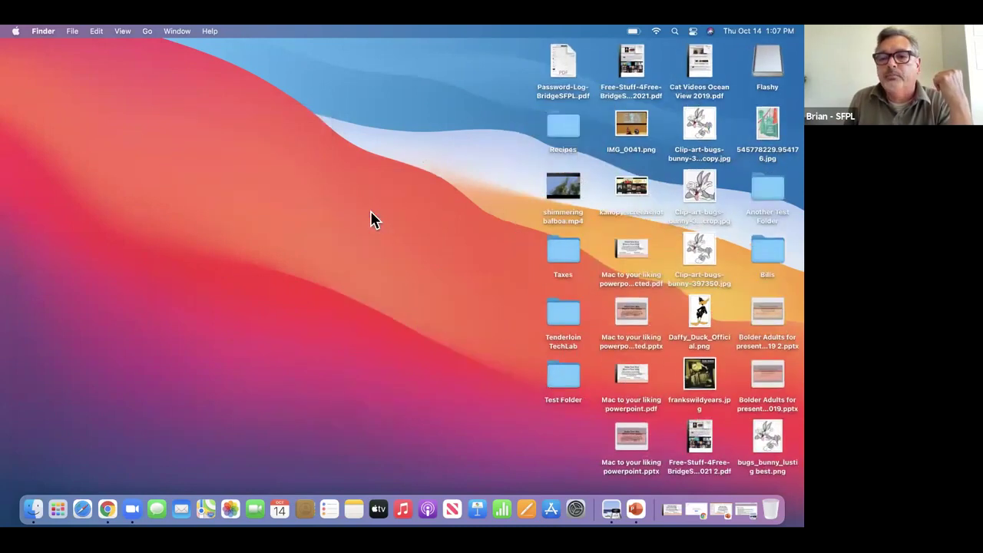
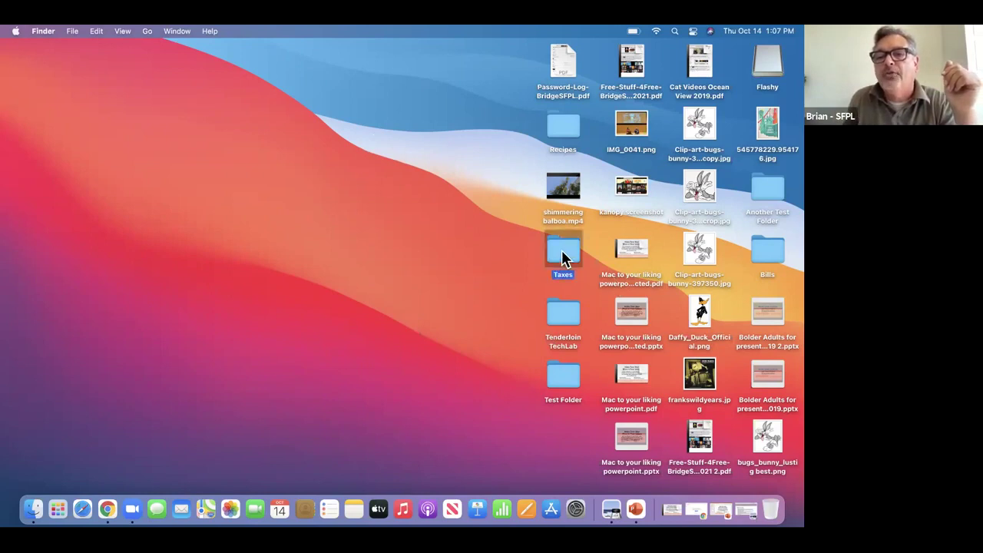
pyautogui.moveTo(561, 250); pyautogui.dragTo(544, 97)
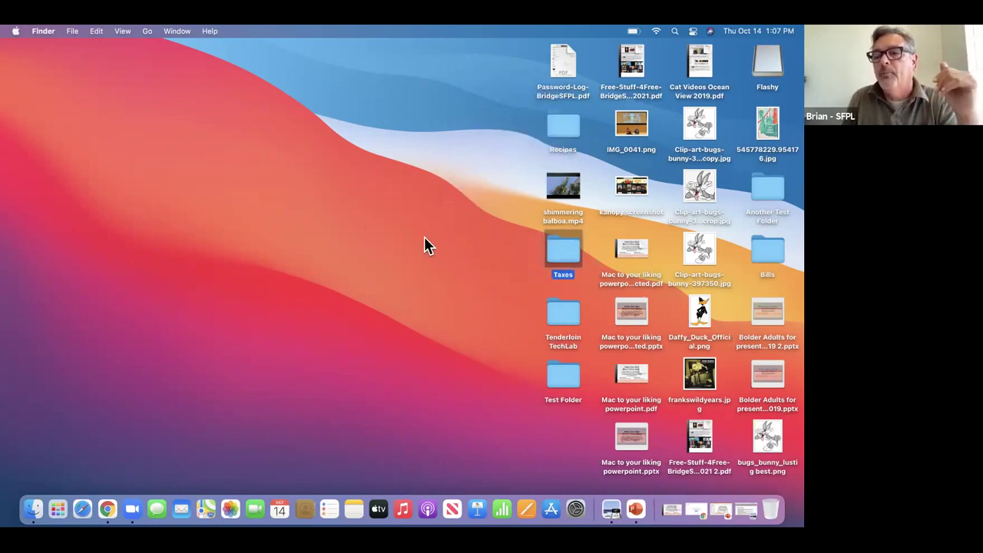
# Set the desktop icon sorting back to None
pyautogui.rightClick(408, 175)
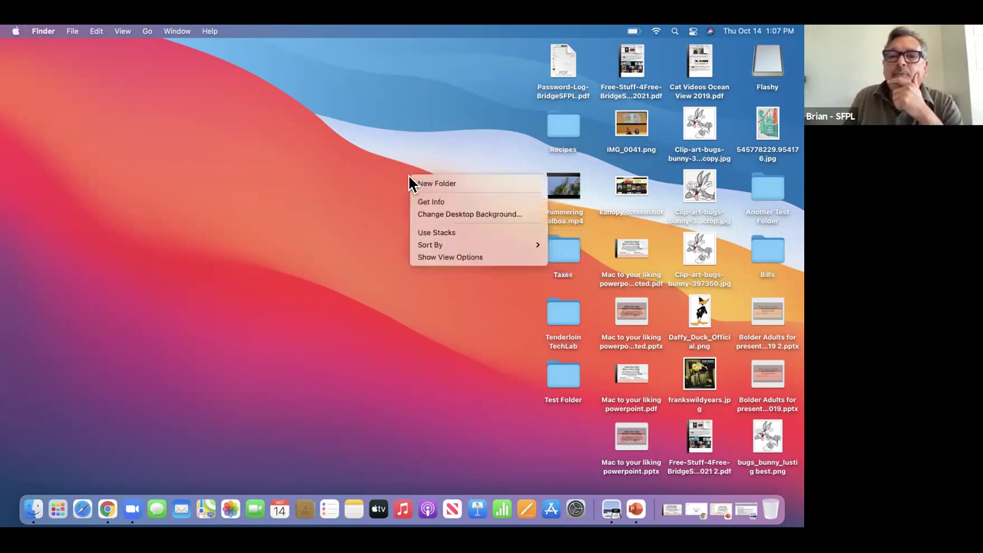
pyautogui.moveTo(441, 241)
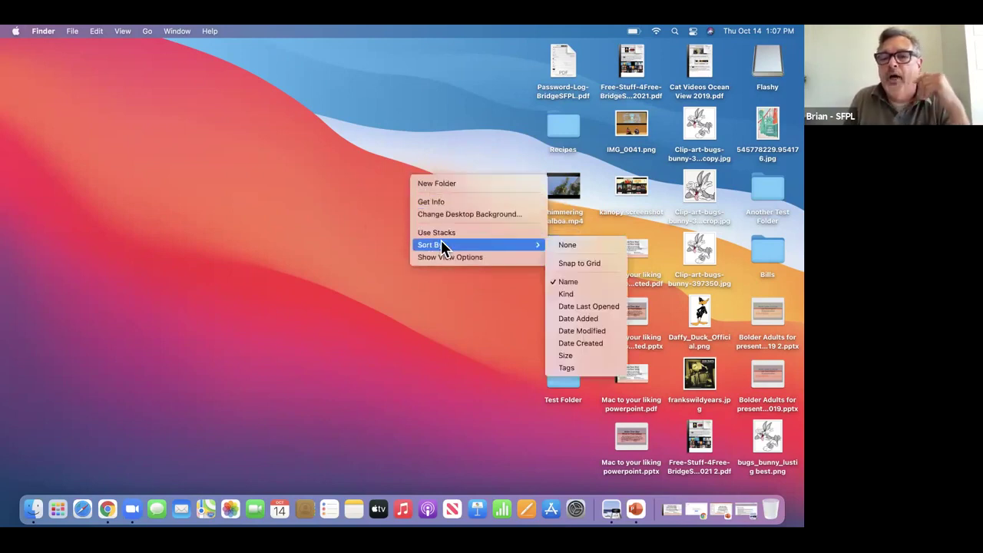
pyautogui.click(552, 246)
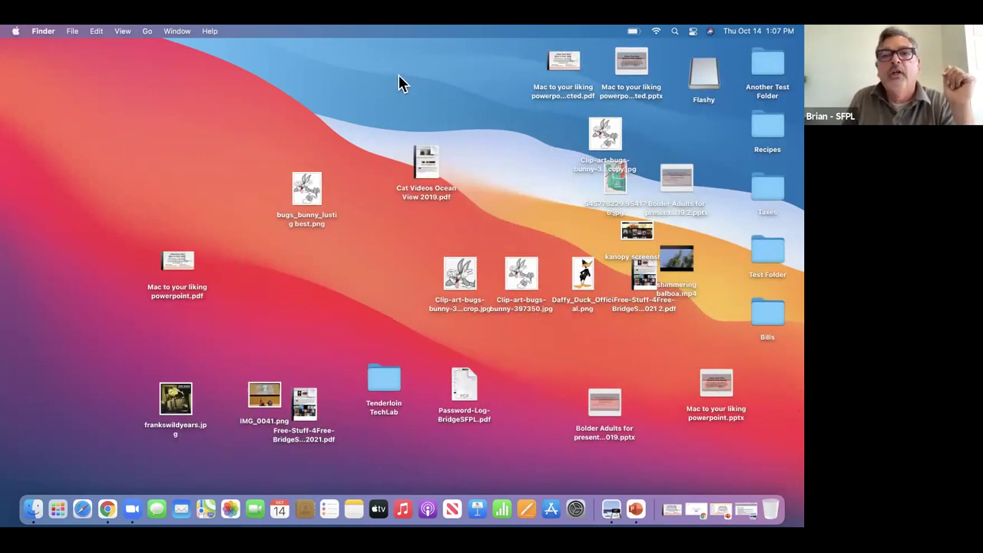
# Clean up the scattered desktop icons by Name
pyautogui.rightClick(400, 83)
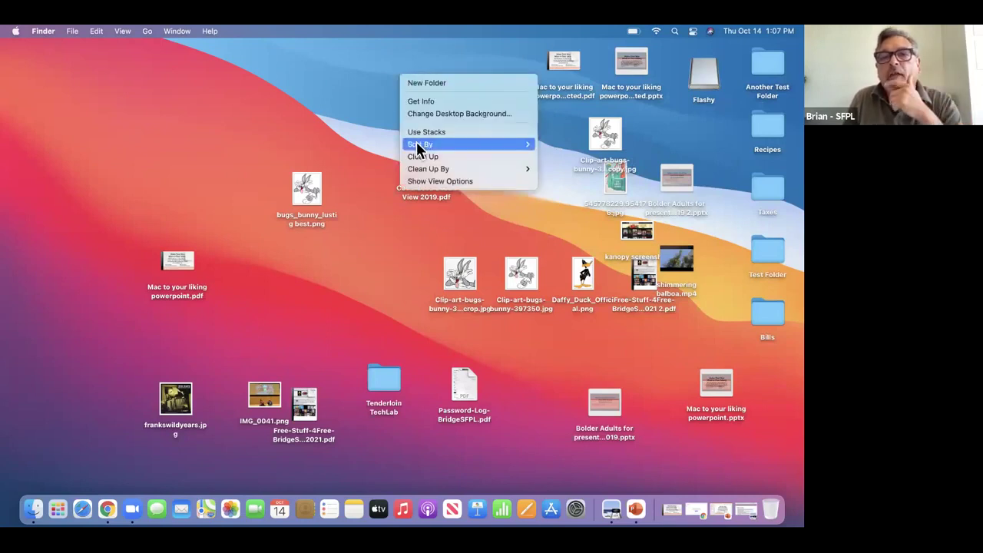
pyautogui.moveTo(425, 167)
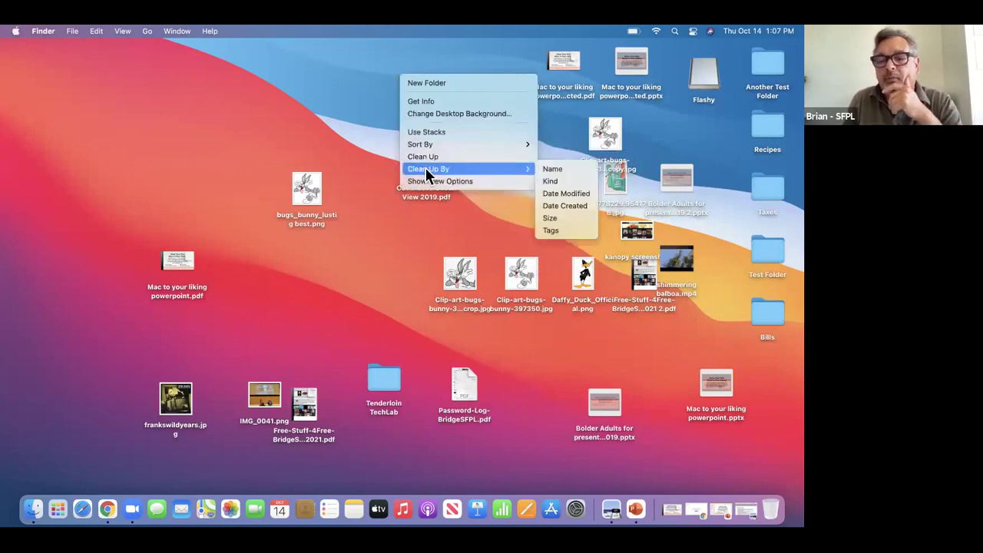
pyautogui.click(560, 168)
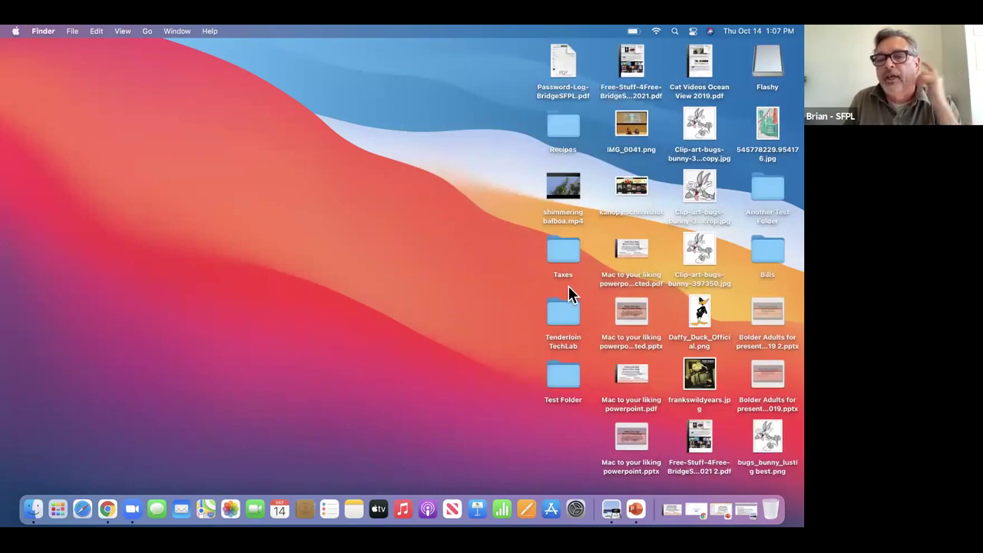
# Move the Taxes folder and the kanopy screenshot slightly away from their aligned positions, and clear the selection
pyautogui.moveTo(566, 263); pyautogui.dragTo(583, 238)
pyautogui.moveTo(631, 189); pyautogui.dragTo(444, 139)
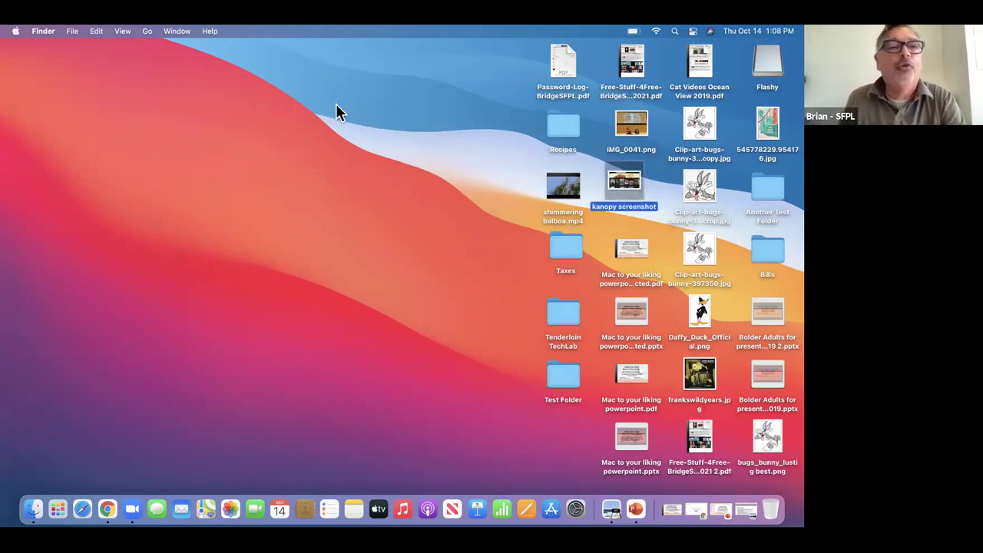
pyautogui.click(69, 61)
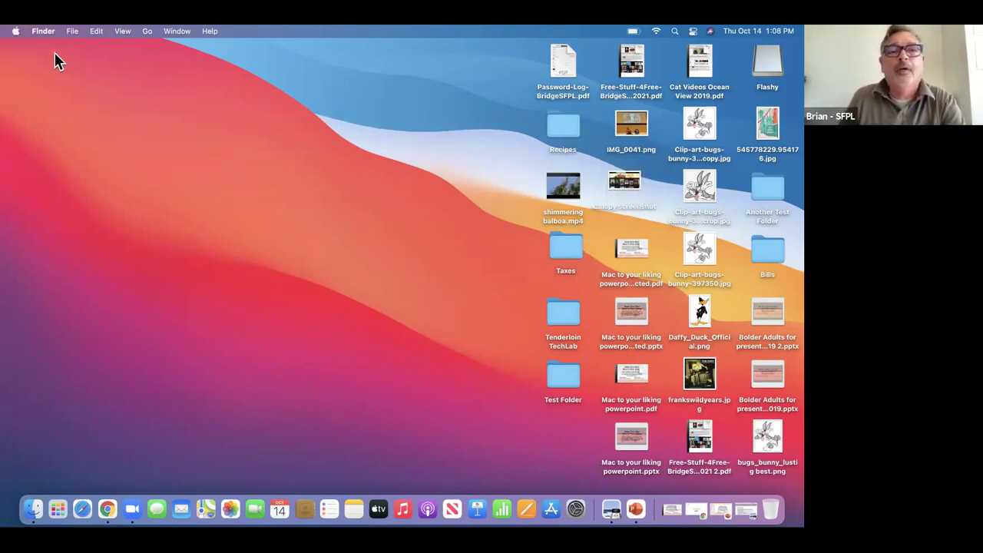
pyautogui.click(12, 34)
pyautogui.press('Right')
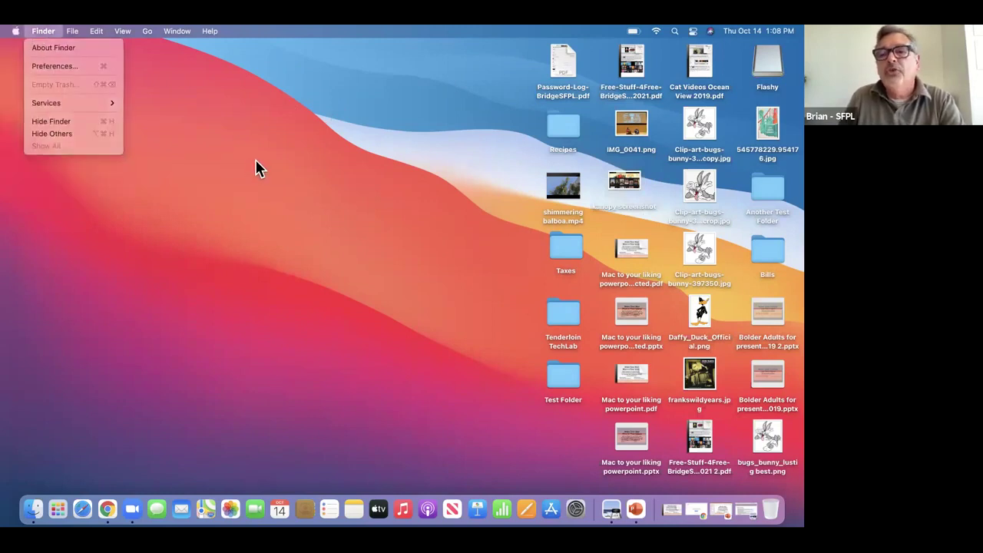
pyautogui.click(257, 157)
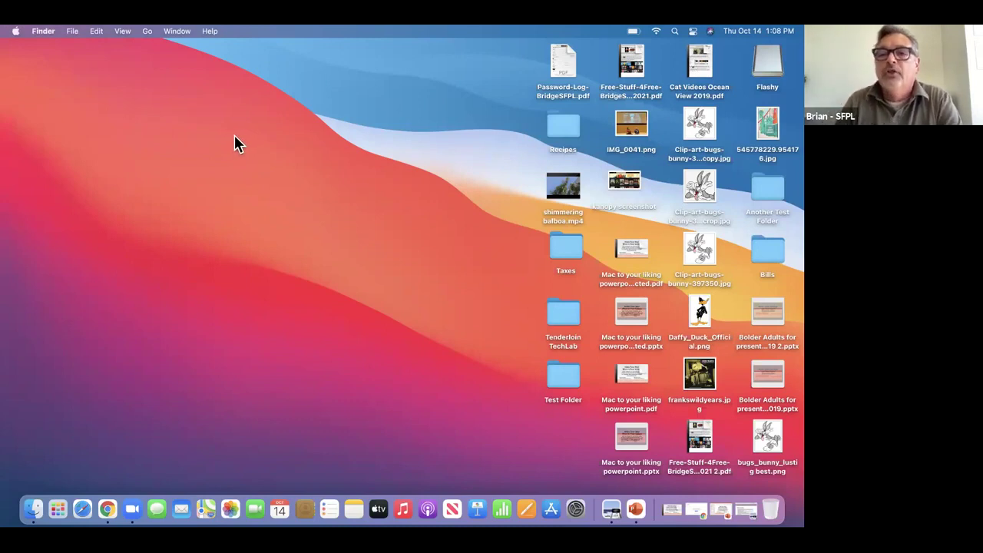
# Create a new folder named Clean Up on an empty area of the desktop
pyautogui.rightClick(386, 156)
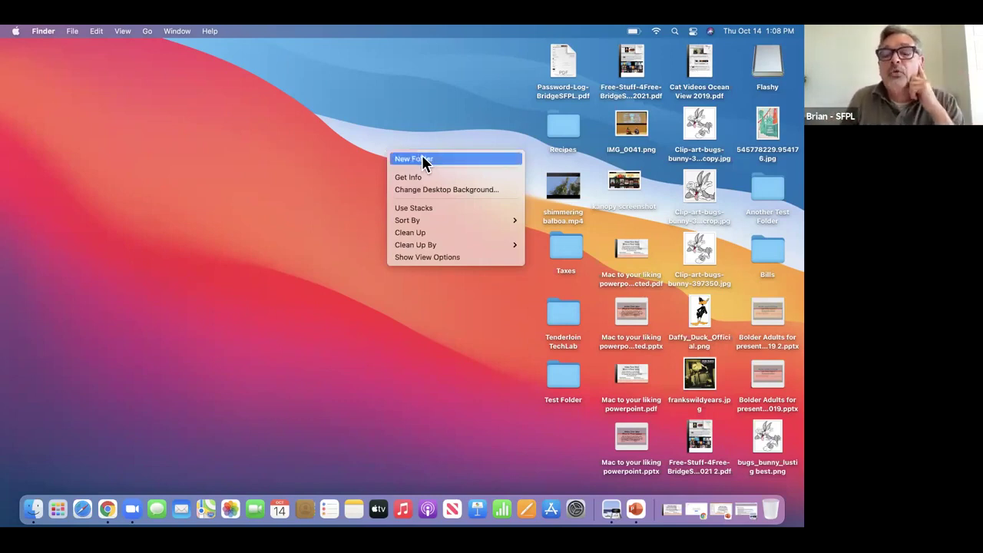
pyautogui.click(422, 159)
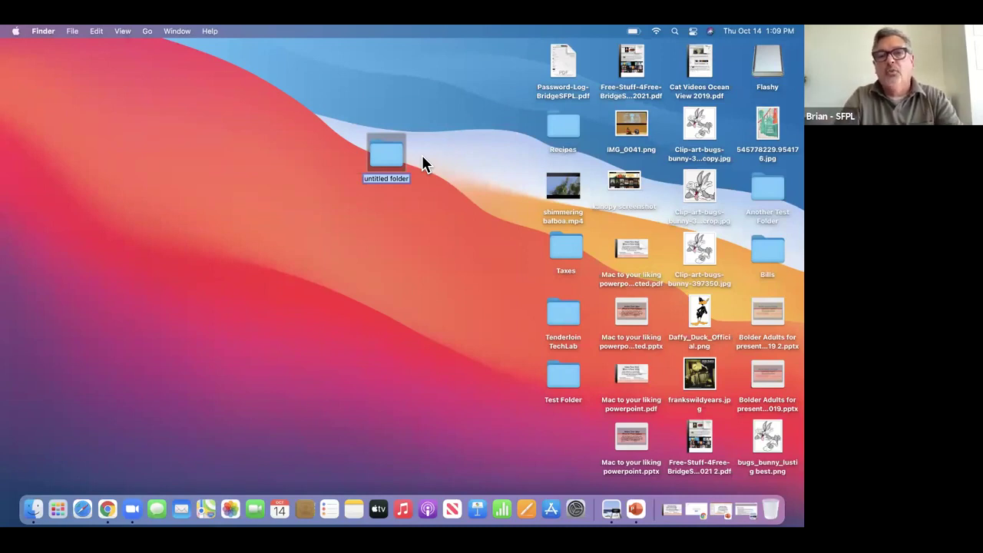
pyautogui.write('Clean Up')
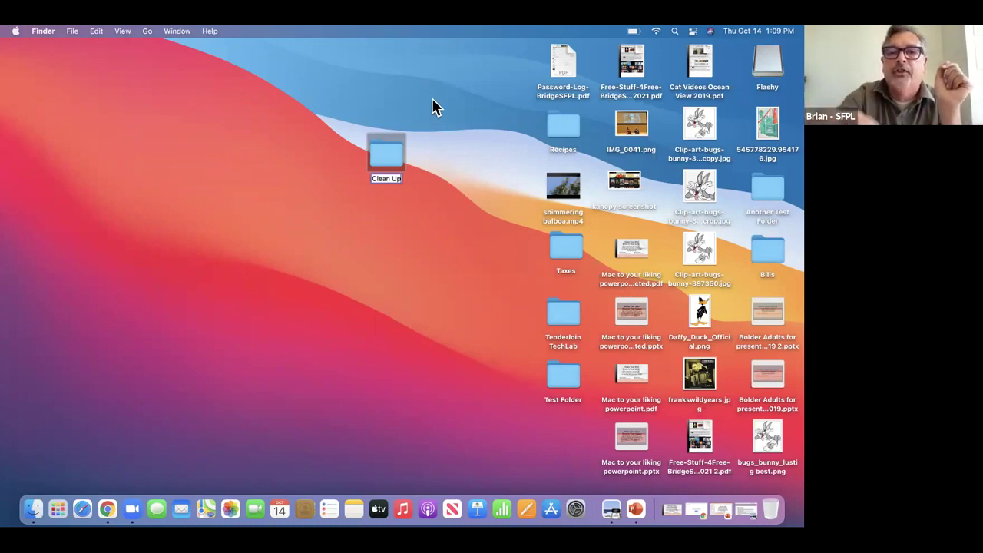
pyautogui.click(452, 148)
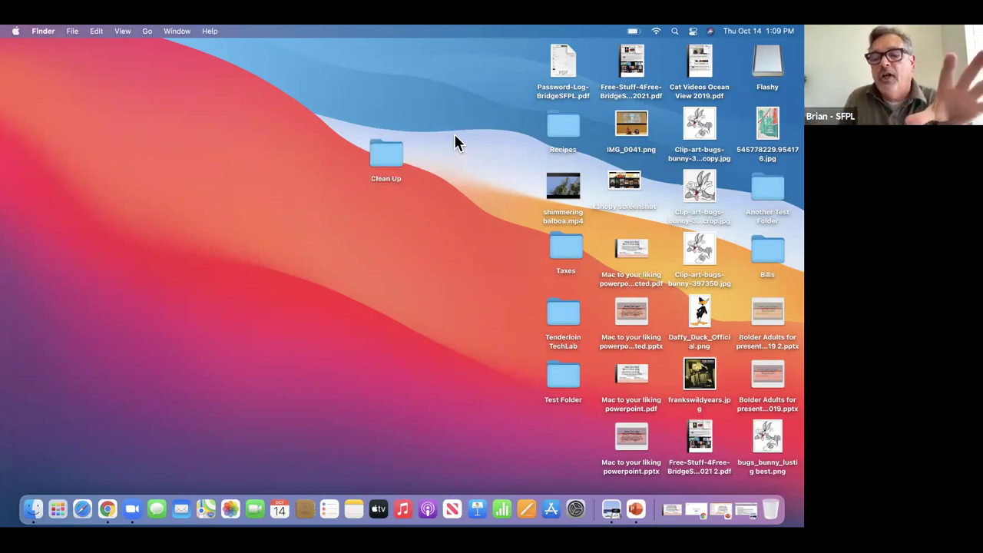
# Rename the Clean Up folder as Clean Up Now
pyautogui.click(386, 183)
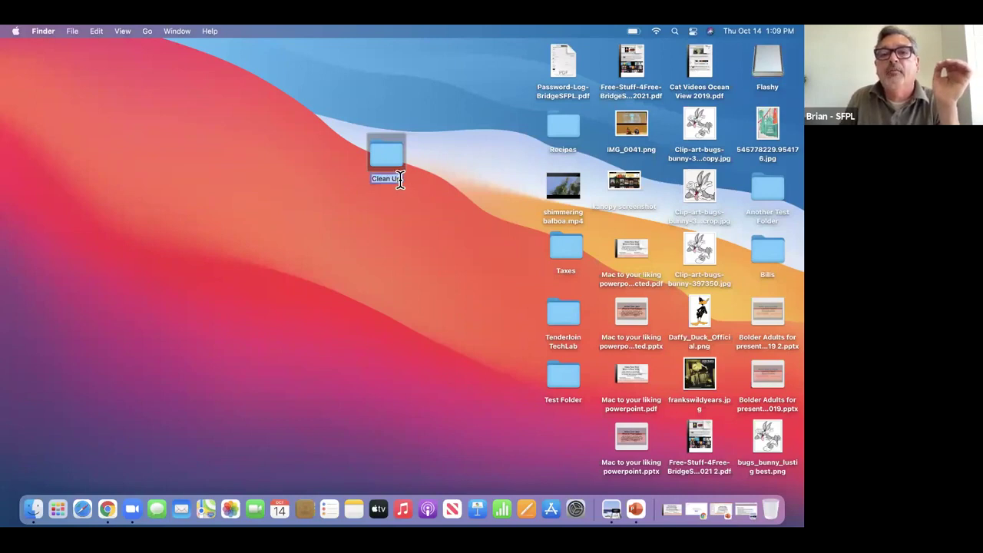
pyautogui.click(399, 180)
pyautogui.write('Now')
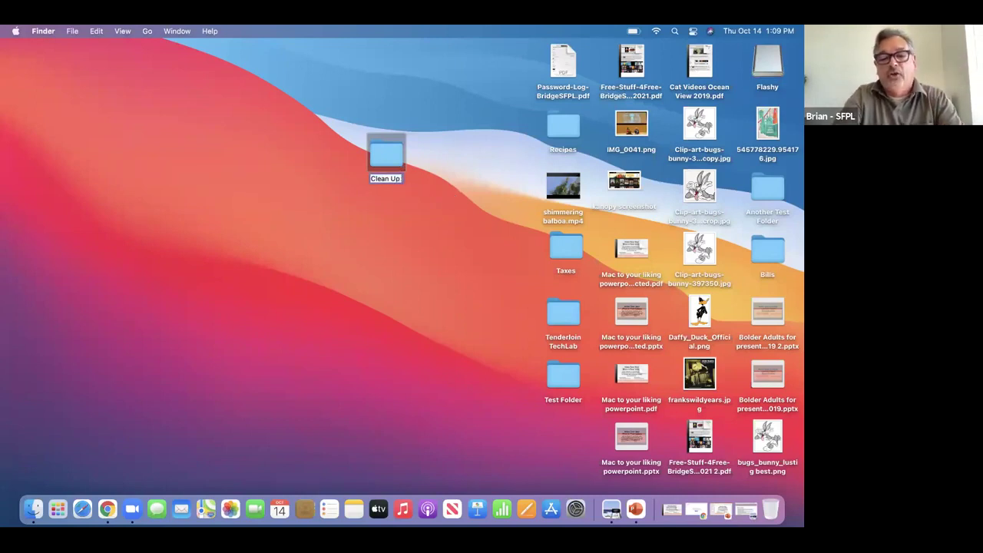
pyautogui.click(448, 215)
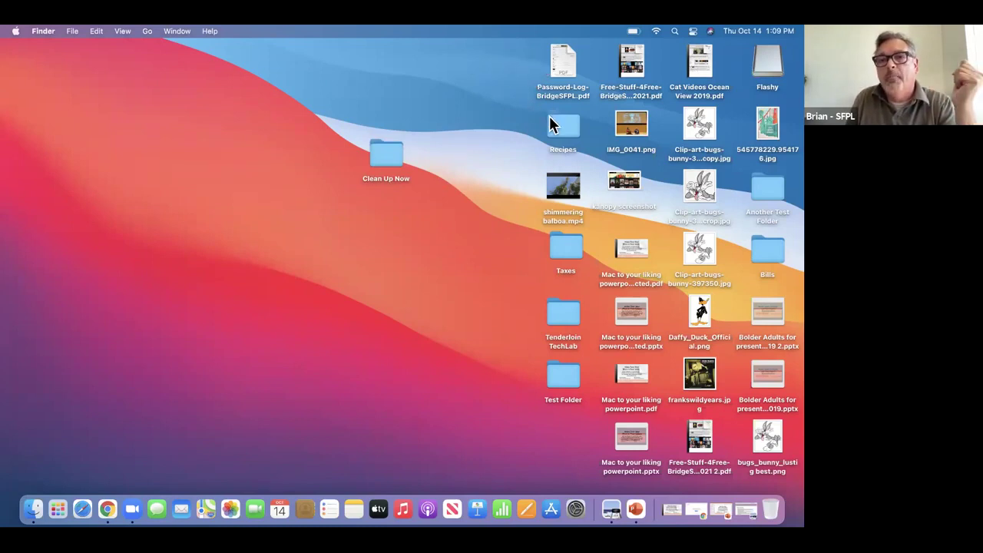
# Move the Password-Log-BridgeSFPL.pdf file and the Recipes folder into the Clean Up Now folder, and close the folder's window
pyautogui.click(566, 70)
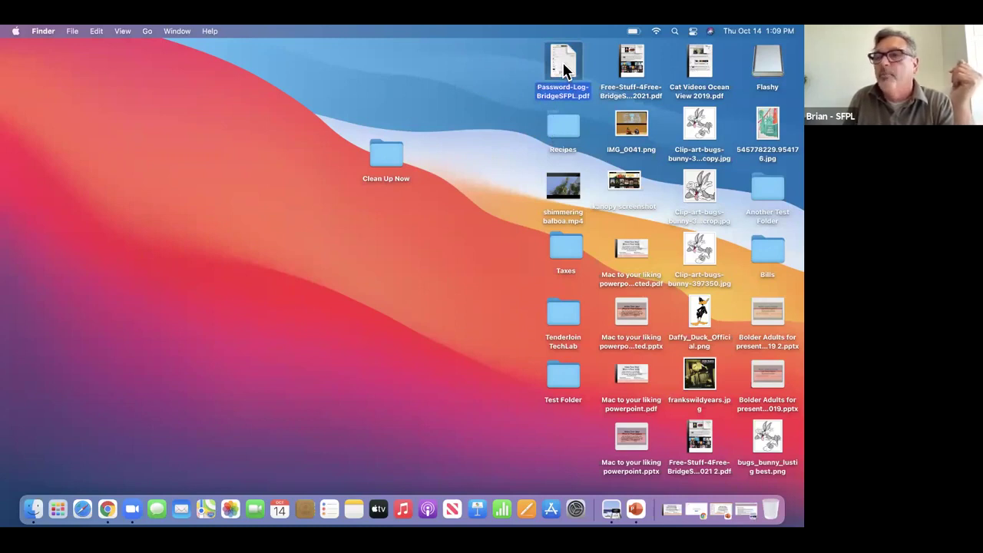
pyautogui.moveTo(565, 71); pyautogui.dragTo(389, 158)
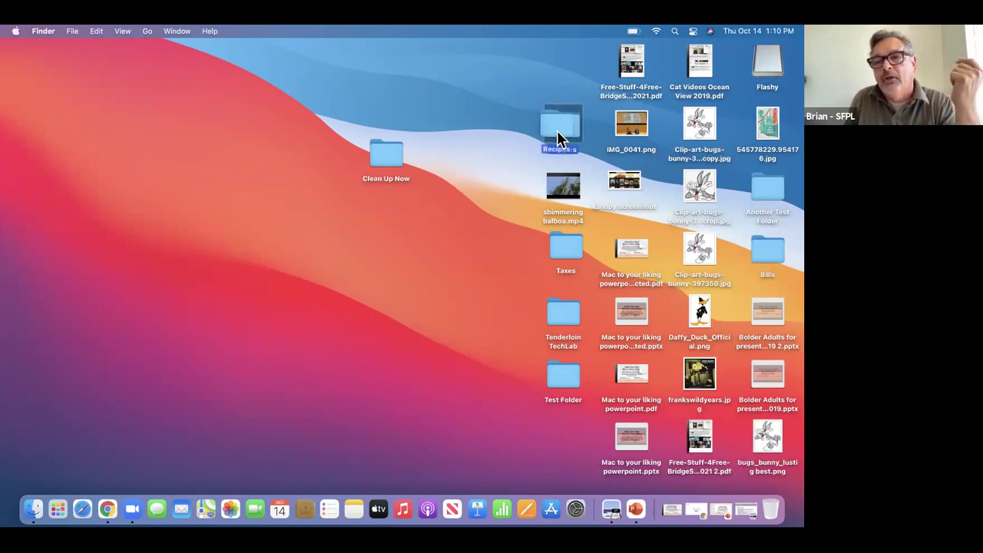
pyautogui.moveTo(557, 130); pyautogui.dragTo(380, 152)
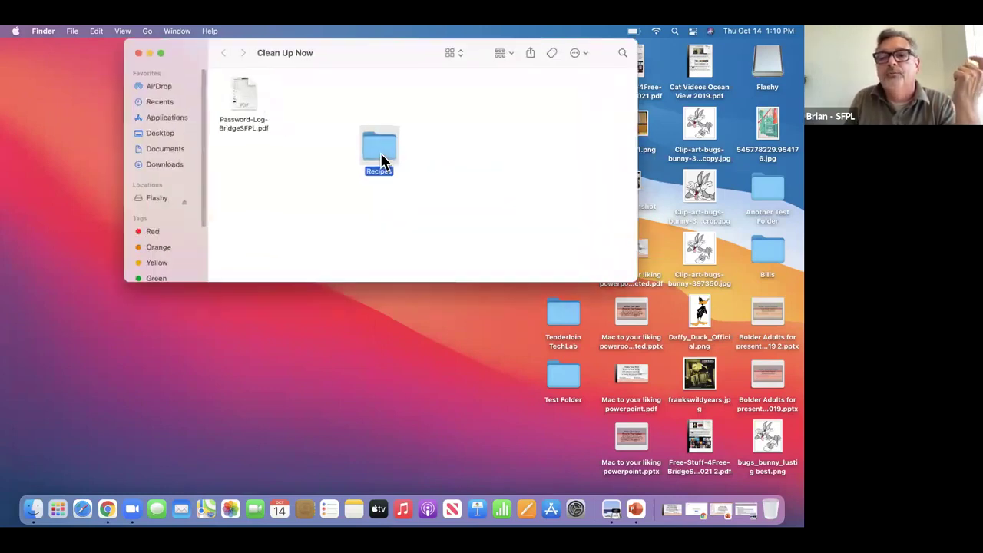
pyautogui.click(138, 53)
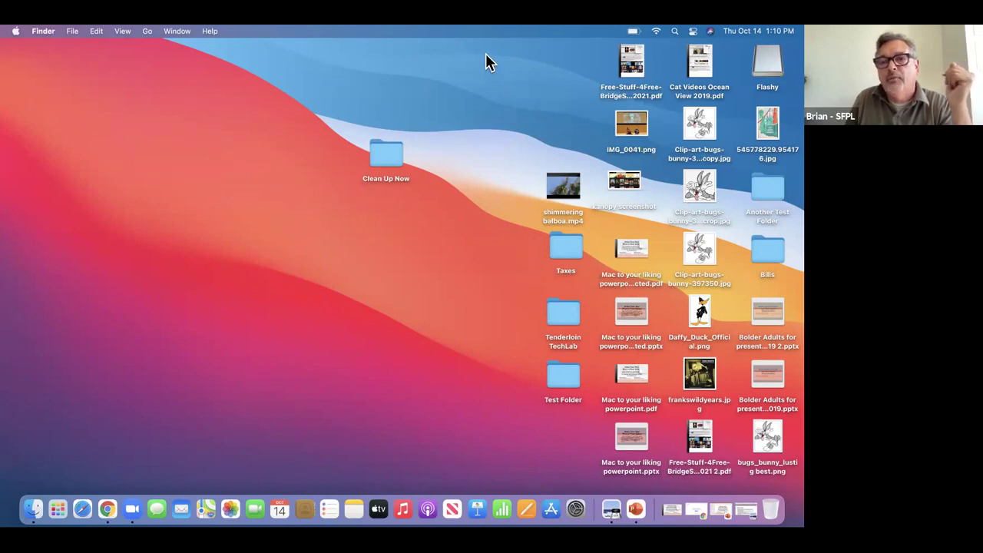
# Move the shimmering balboa video, the Taxes, Tenderloin TechLab and Test folders, and the neighbouring column of files together into Clean Up Now
pyautogui.moveTo(517, 57); pyautogui.dragTo(642, 450)
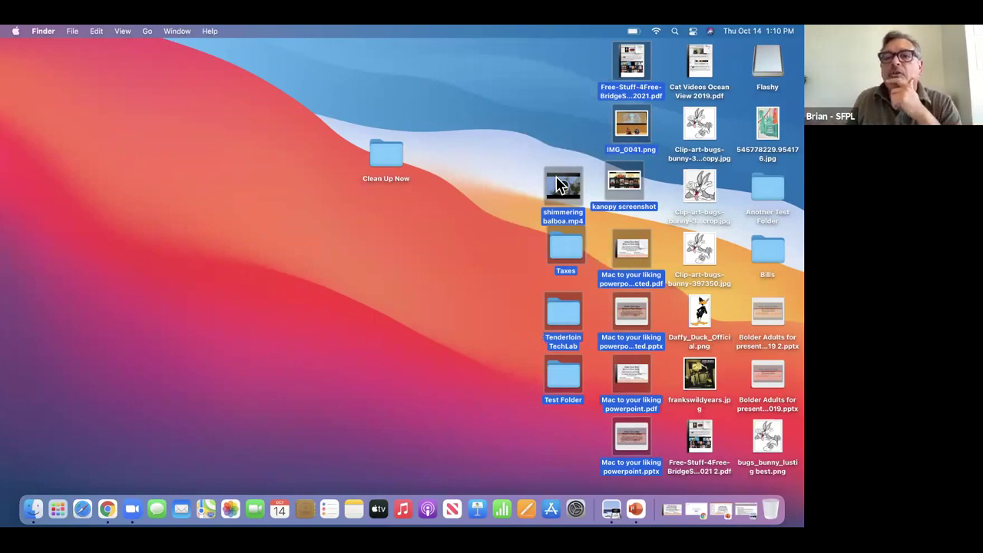
pyautogui.moveTo(568, 188)
pyautogui.moveTo(571, 203); pyautogui.dragTo(389, 152)
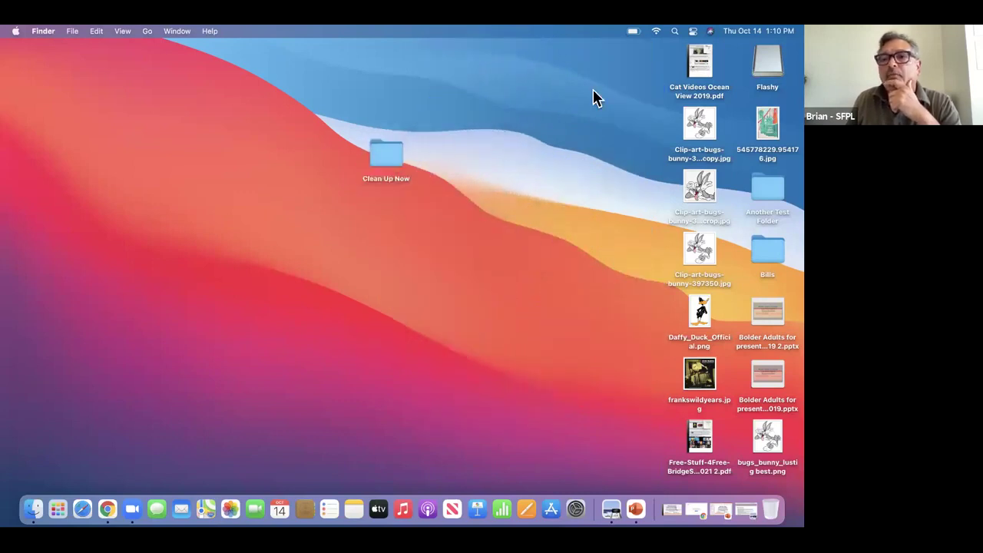
# Place Clean Up Now below the Flashy drive, move all remaining desktop files and folders into it, and review the folder's contents
pyautogui.moveTo(655, 131); pyautogui.dragTo(775, 395)
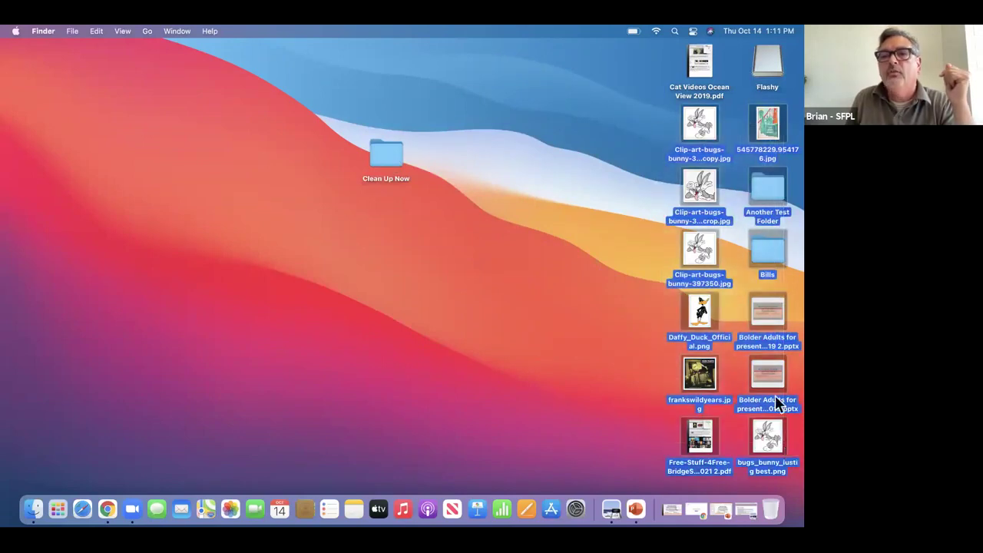
pyautogui.moveTo(700, 129); pyautogui.dragTo(737, 151)
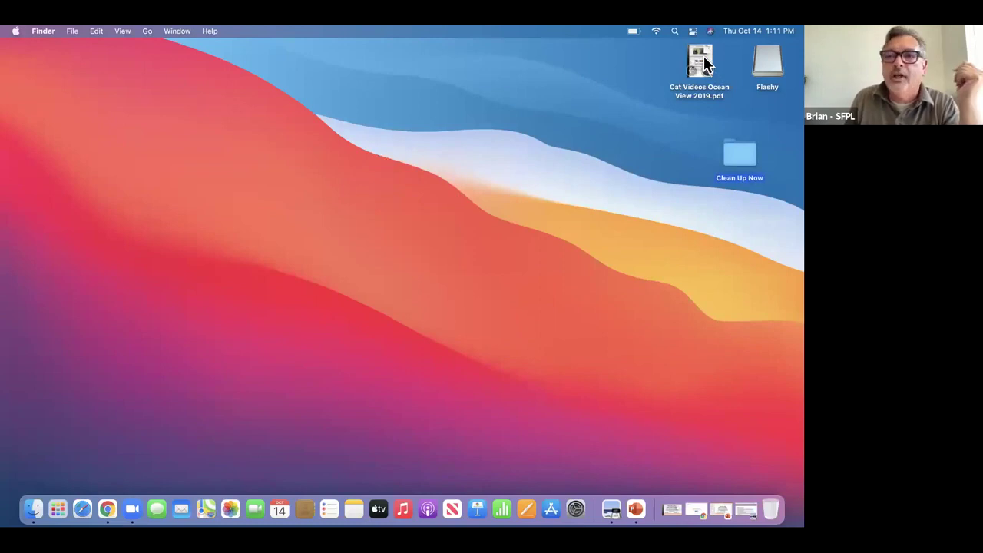
pyautogui.moveTo(703, 55); pyautogui.dragTo(763, 137)
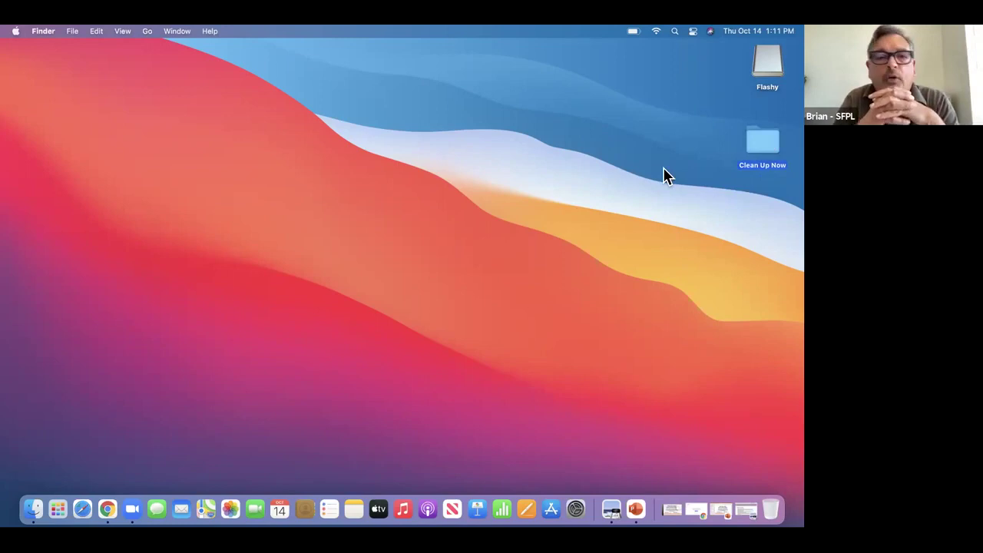
pyautogui.doubleClick(751, 144)
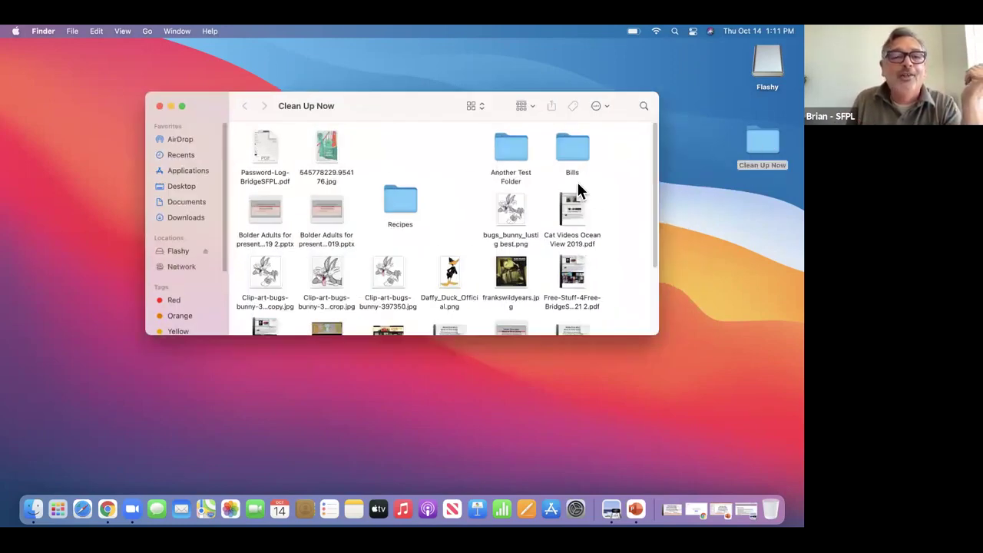
pyautogui.click(160, 106)
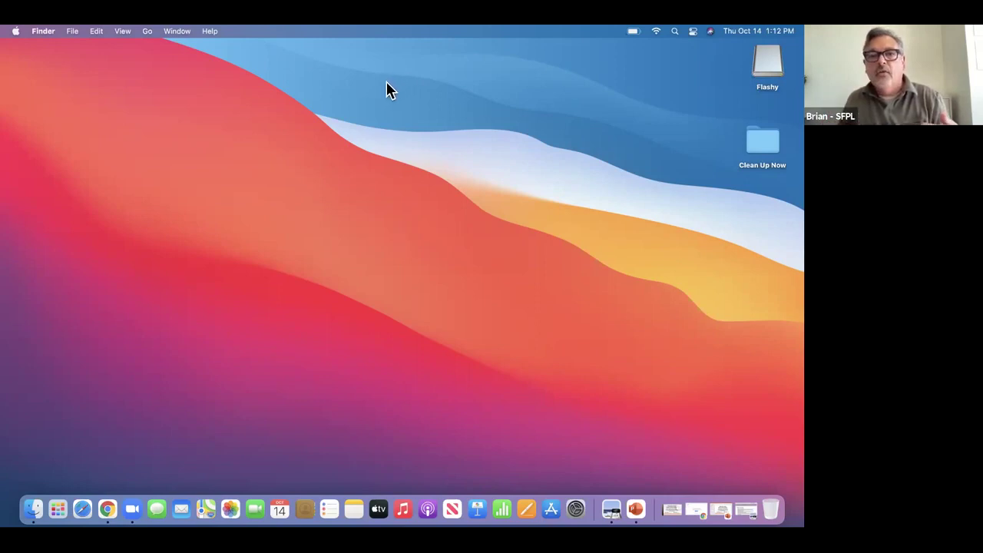
pyautogui.rightClick(483, 100)
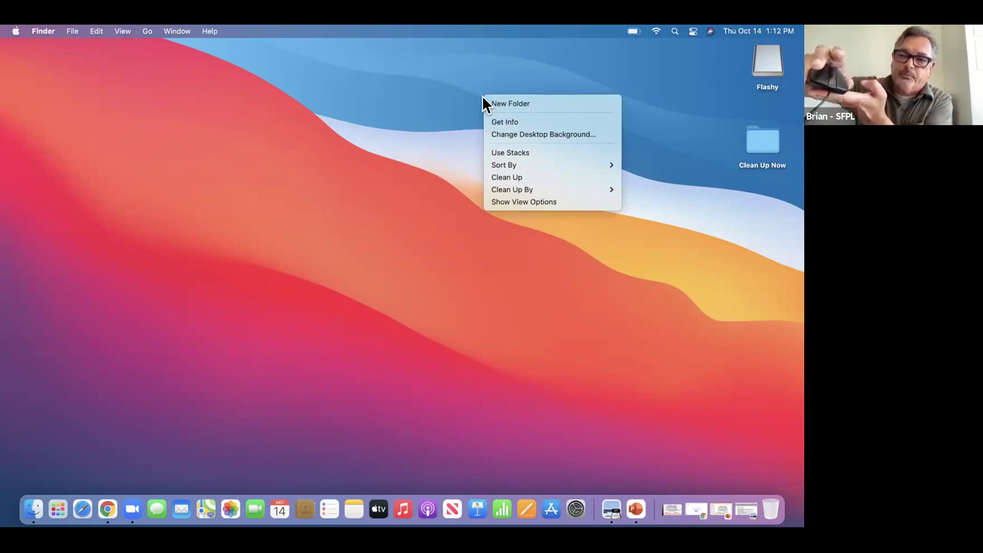
pyautogui.click(283, 86)
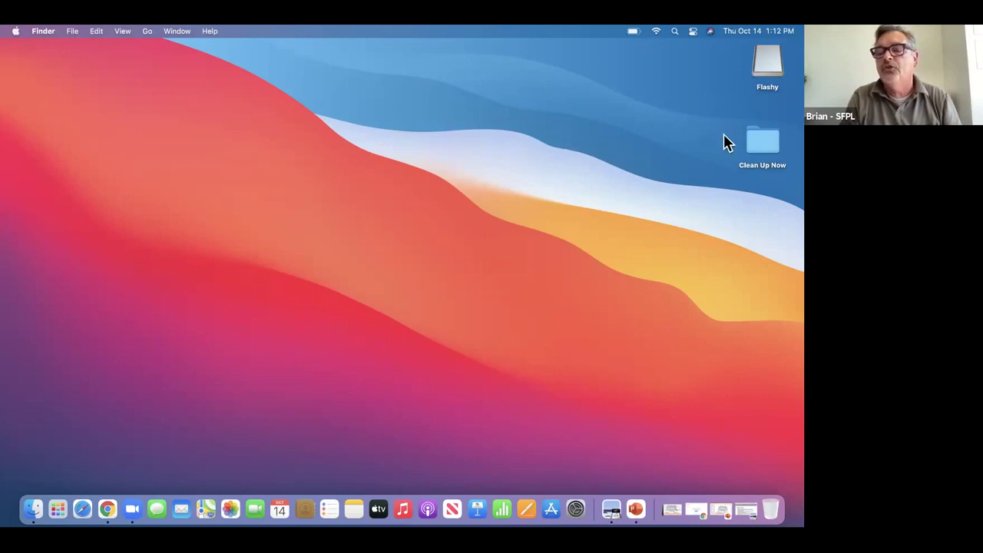
pyautogui.rightClick(501, 134)
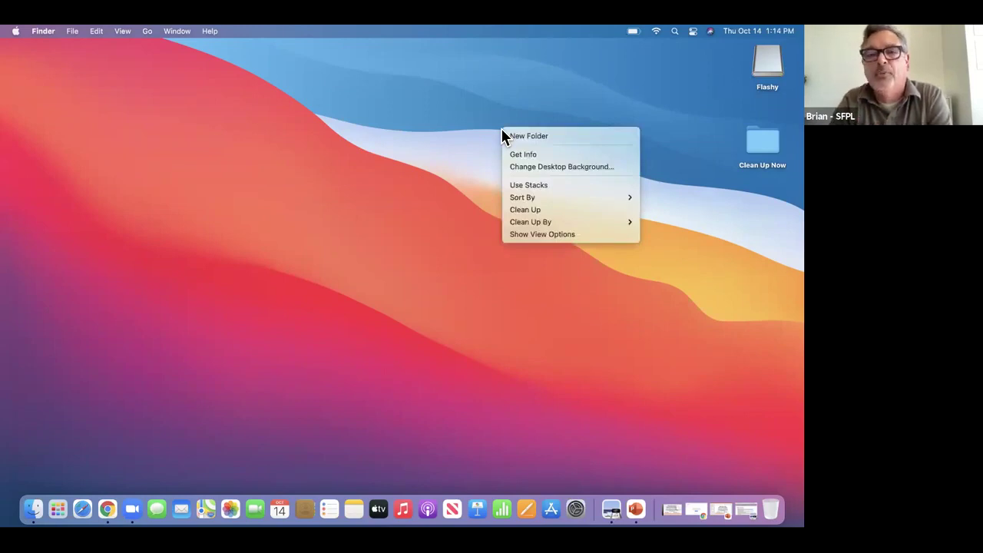
pyautogui.click(345, 184)
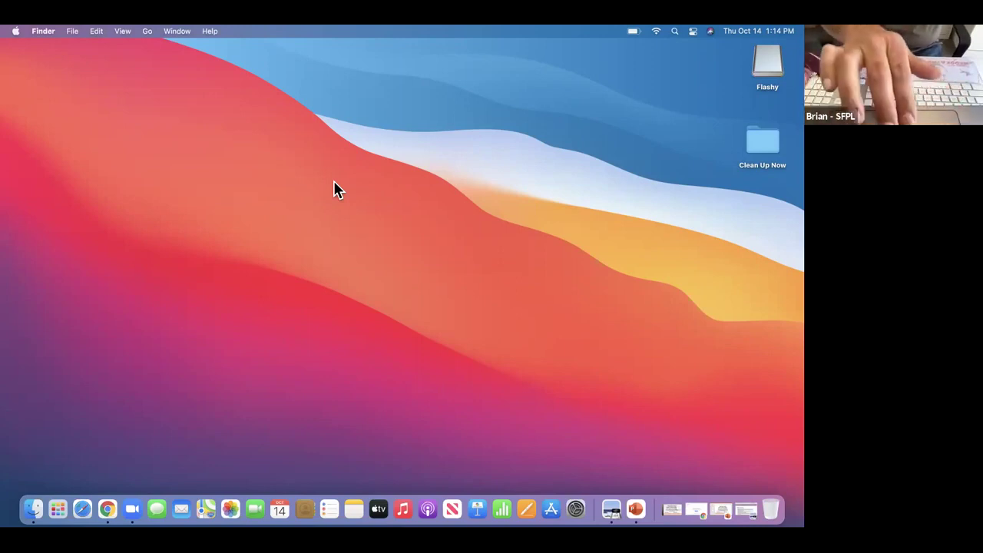
pyautogui.rightClick(334, 182)
pyautogui.press('Escape')
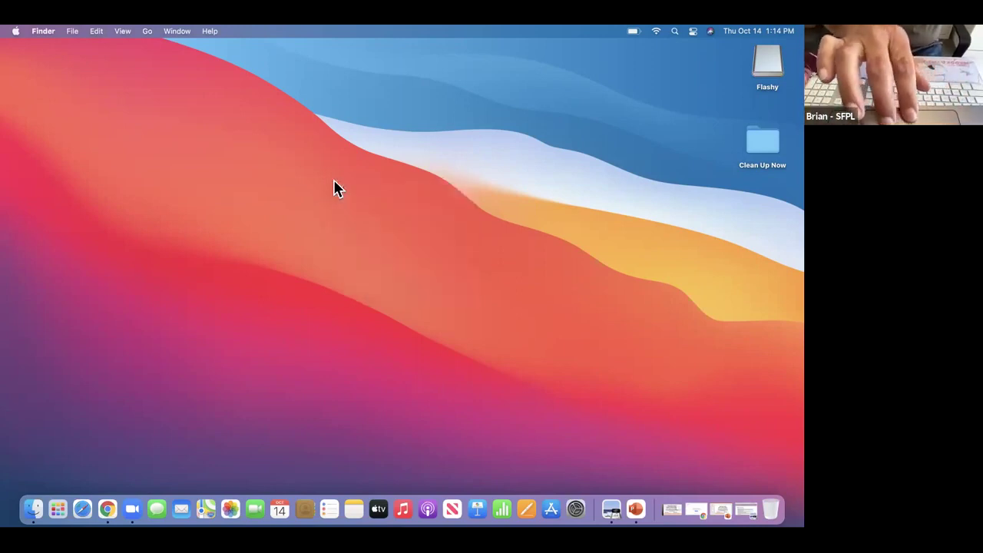
pyautogui.rightClick(336, 188)
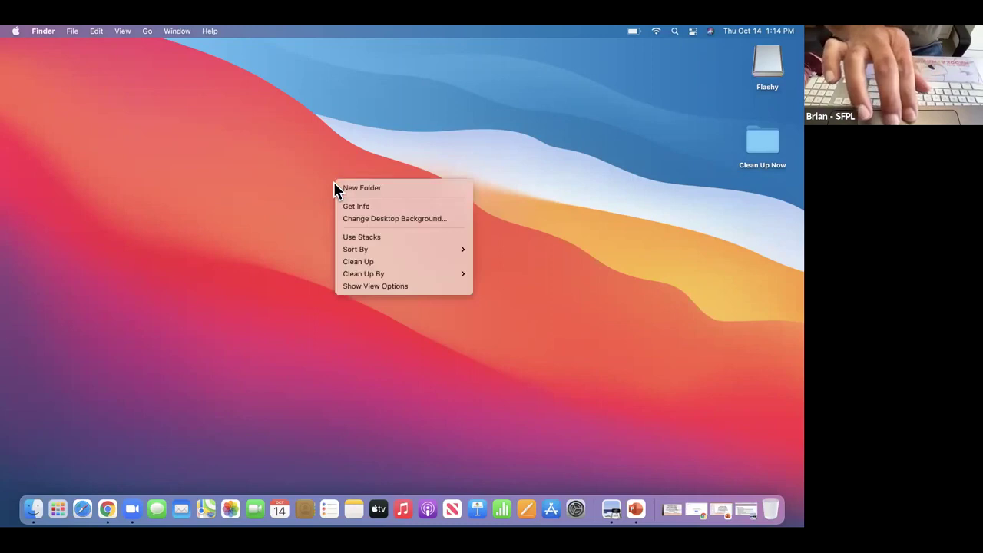
pyautogui.press('Escape')
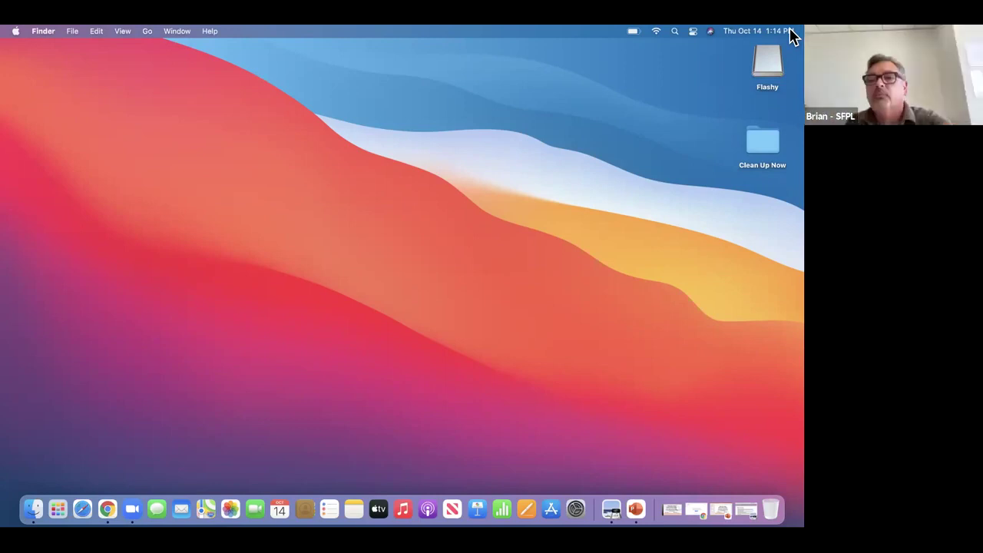
# View the macOS version and hardware overview in About This Mac, and close the window
pyautogui.click(15, 32)
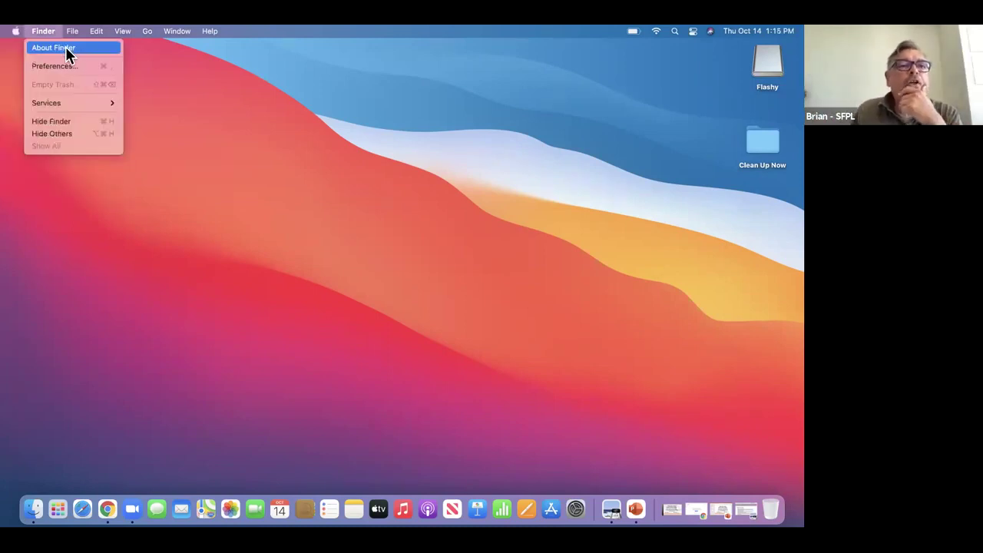
pyautogui.click(19, 49)
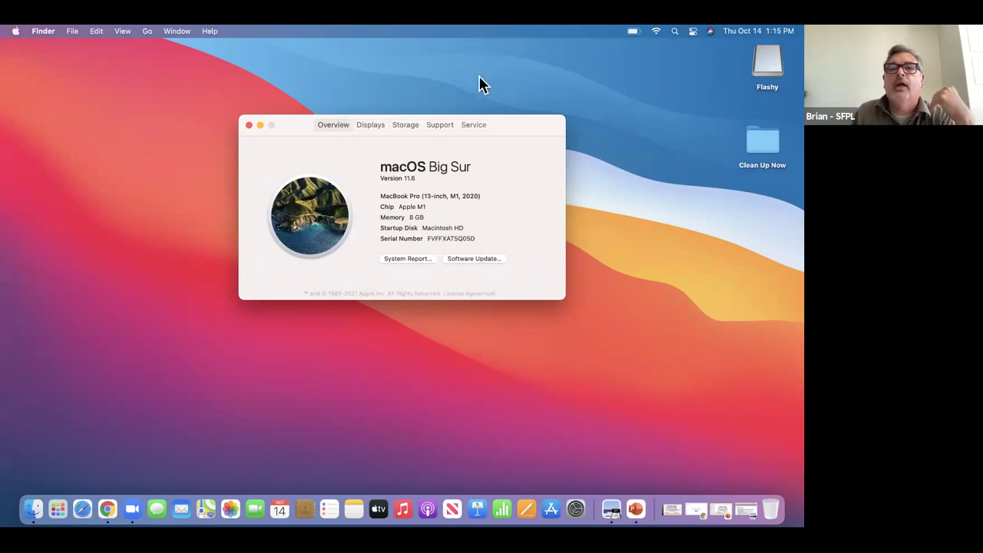
pyautogui.moveTo(515, 138); pyautogui.dragTo(512, 89)
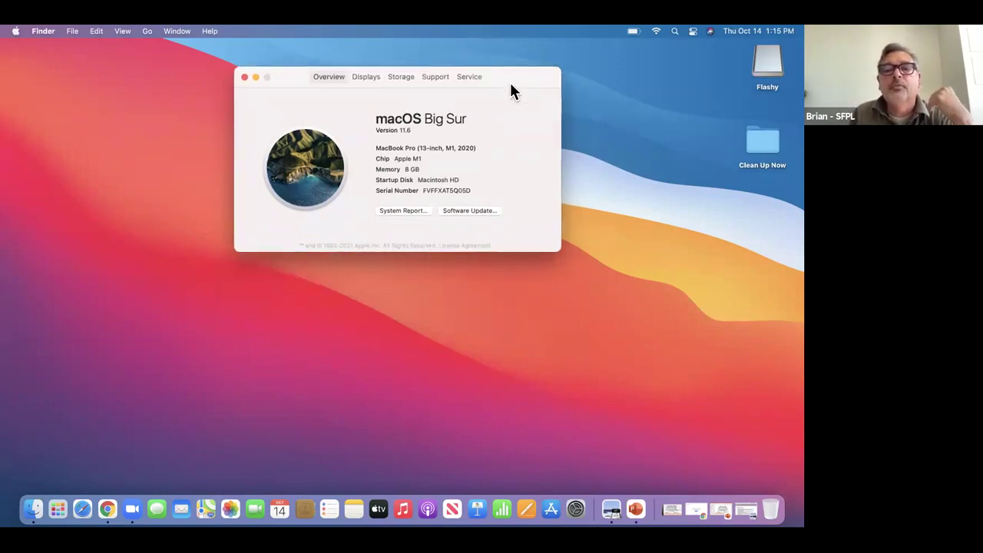
pyautogui.click(244, 78)
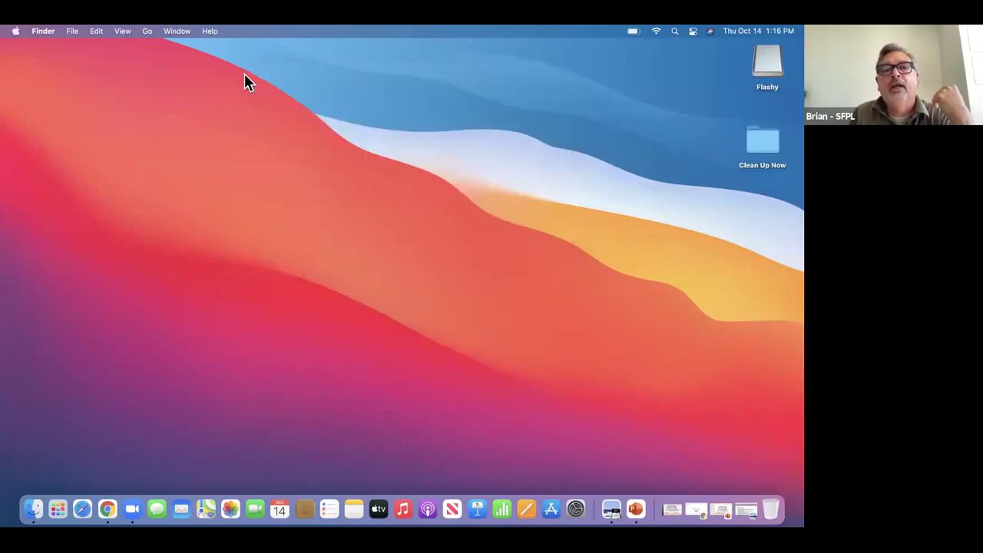
# Check for a macOS software update from About This Mac, and close both windows
pyautogui.click(14, 31)
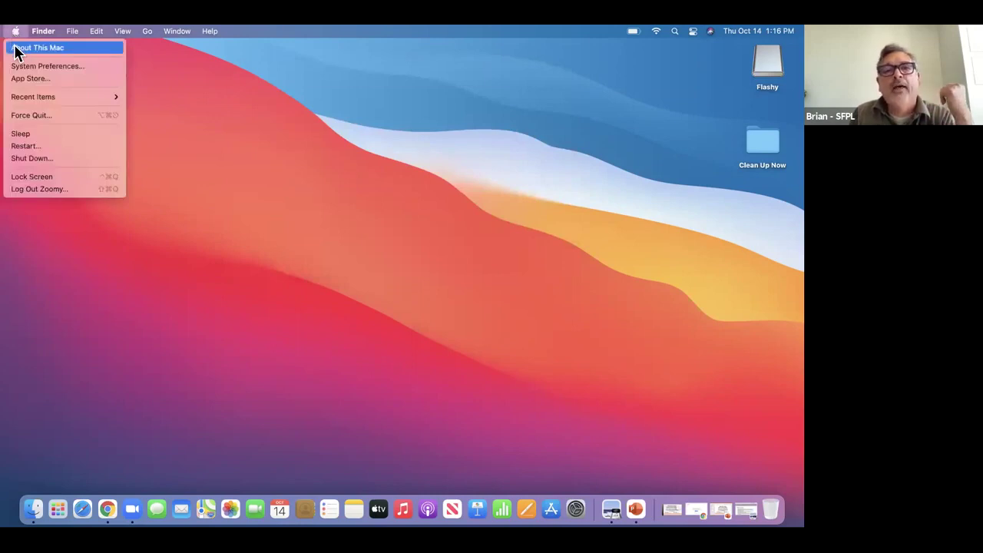
pyautogui.click(17, 50)
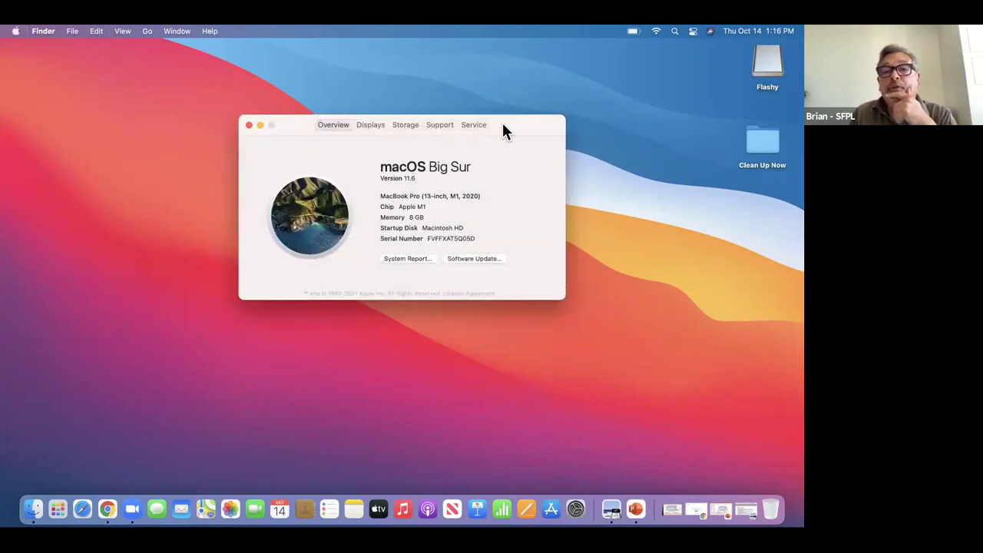
pyautogui.click(476, 258)
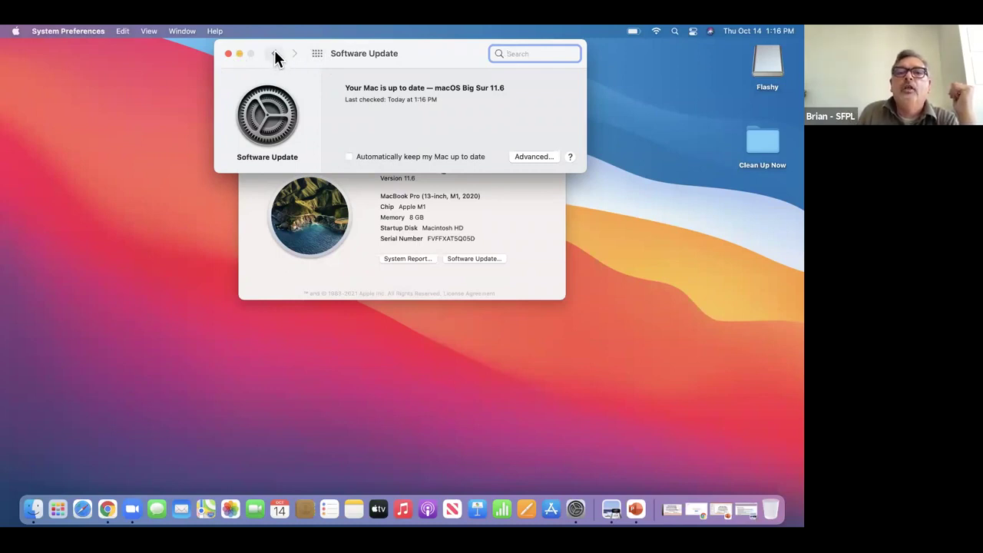
pyautogui.click(228, 53)
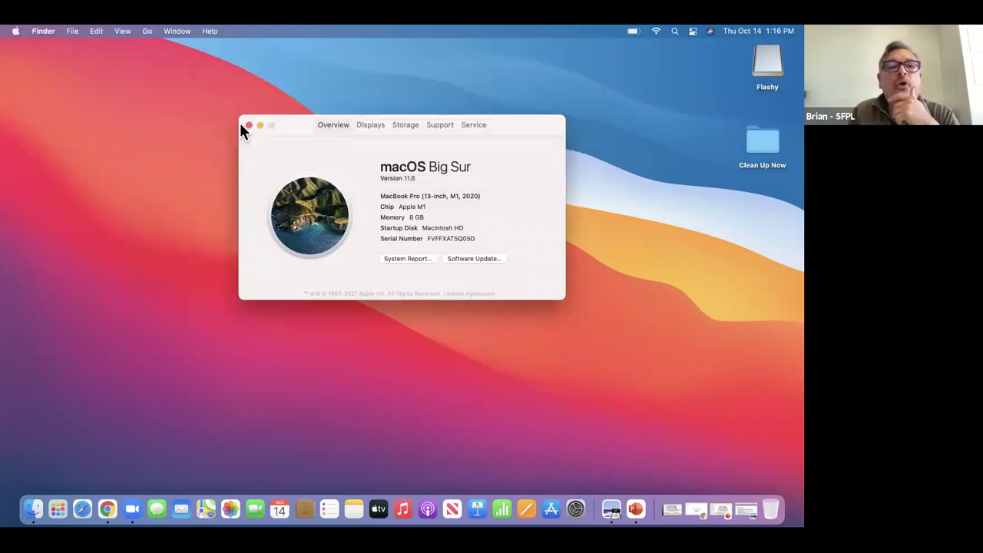
pyautogui.click(245, 121)
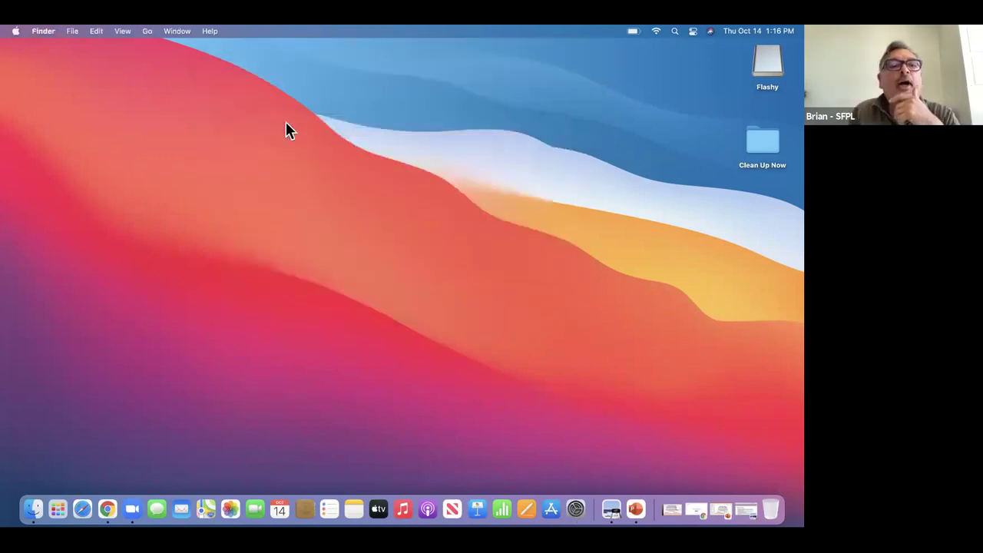
# Review the Displays, Storage, Support and Service information in About This Mac
pyautogui.click(15, 30)
pyautogui.click(22, 48)
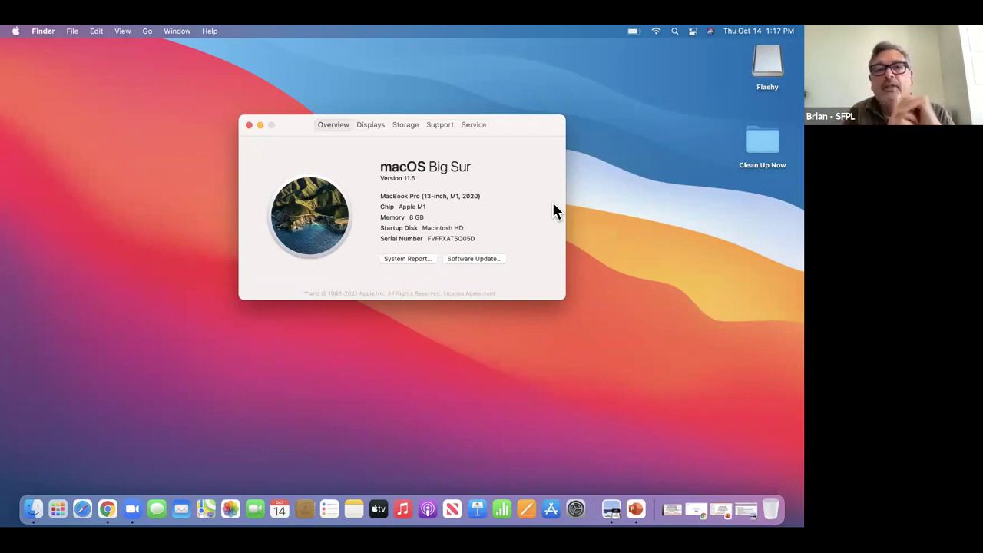
pyautogui.click(373, 126)
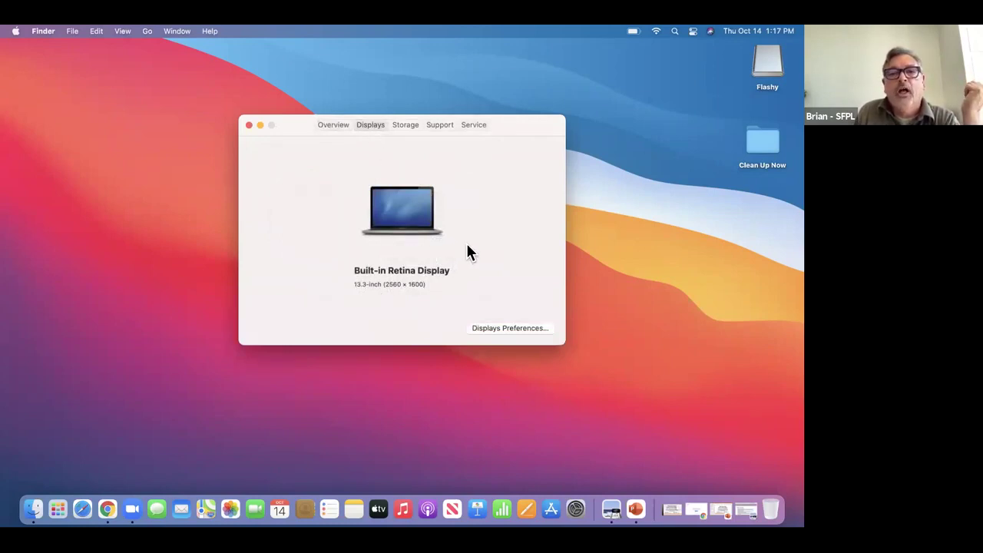
pyautogui.click(403, 127)
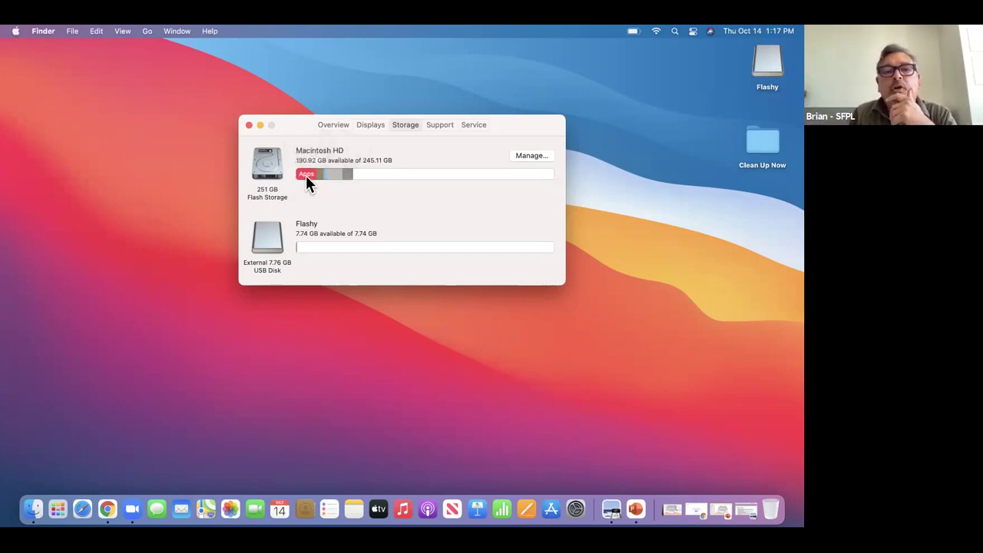
pyautogui.moveTo(306, 175)
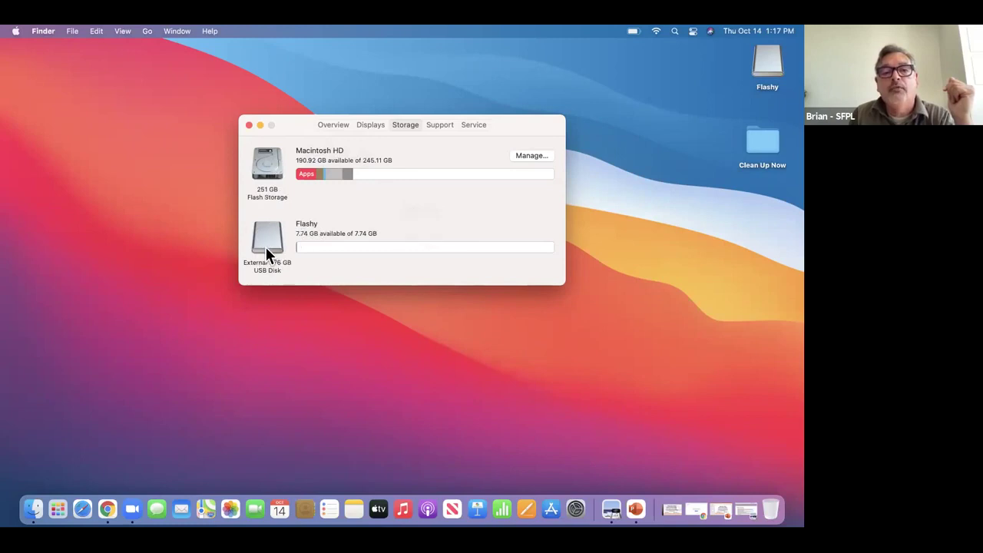
pyautogui.moveTo(350, 251)
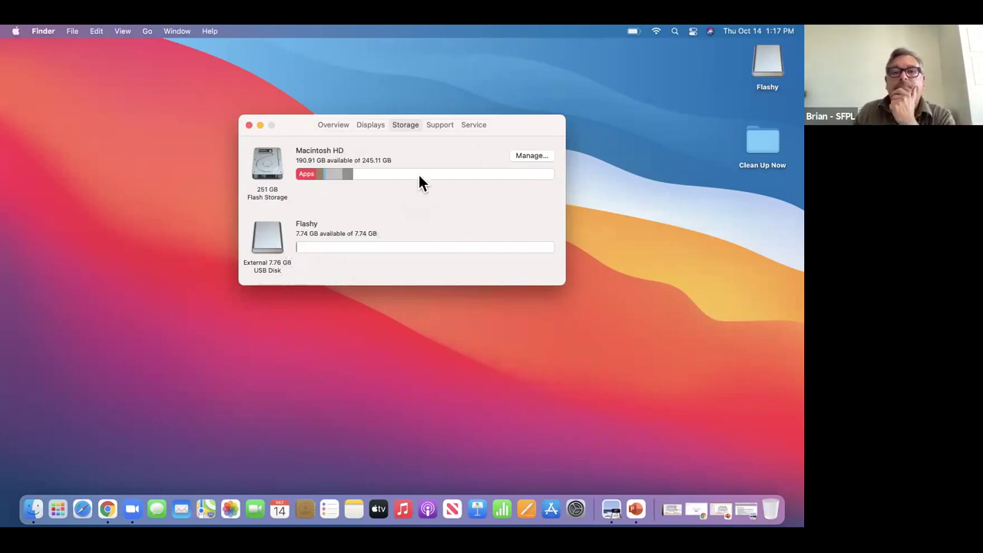
pyautogui.click(446, 125)
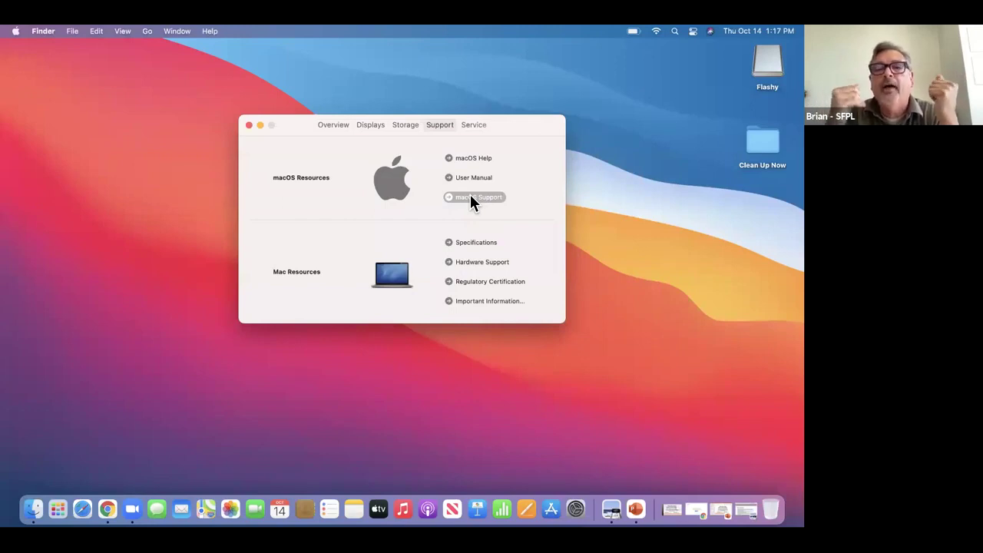
pyautogui.click(479, 125)
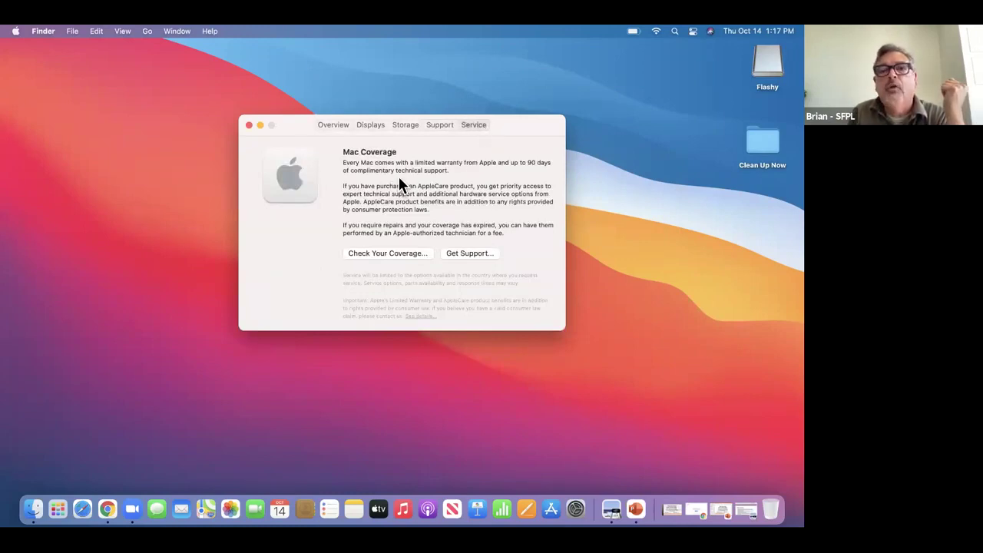
# Open System Preferences and show the General settings
pyautogui.click(43, 31)
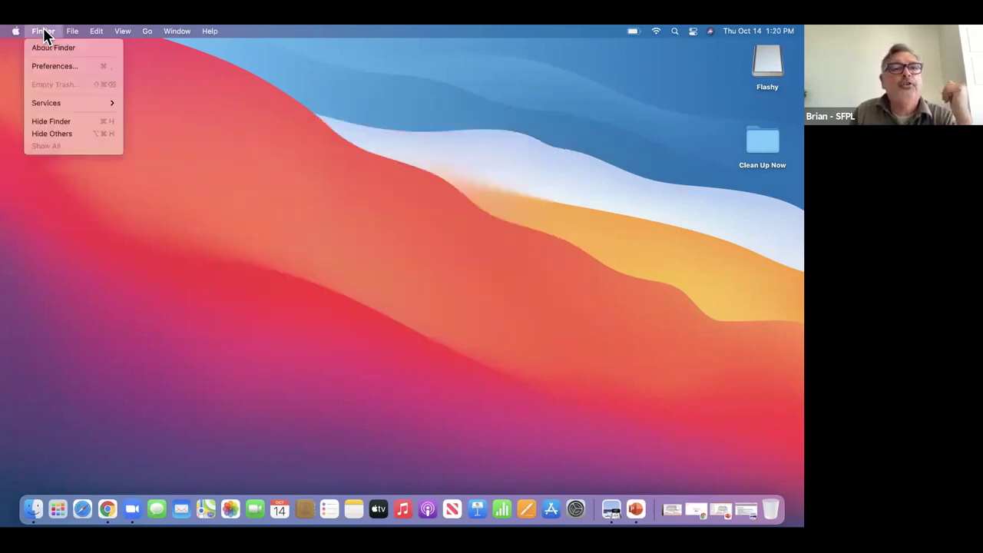
pyautogui.moveTo(16, 31)
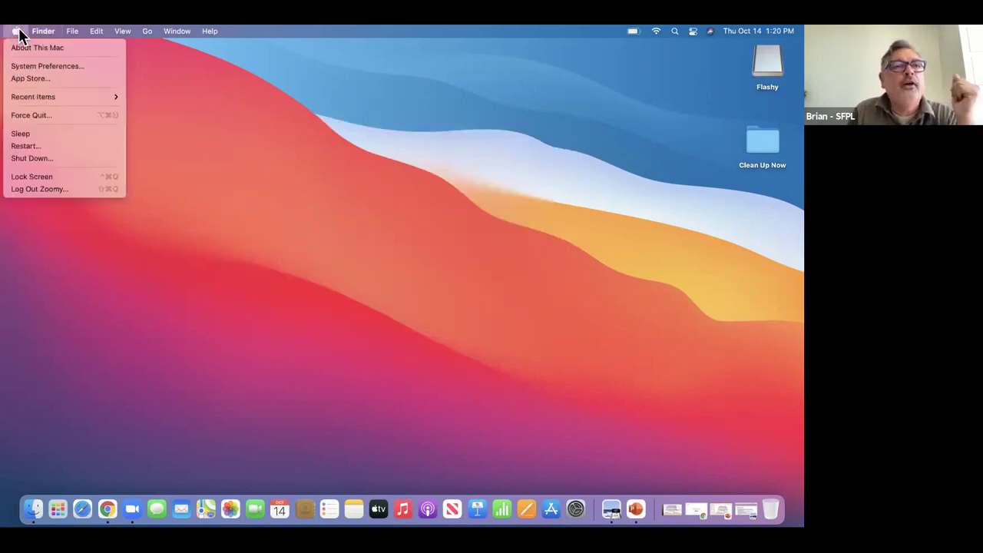
pyautogui.click(27, 66)
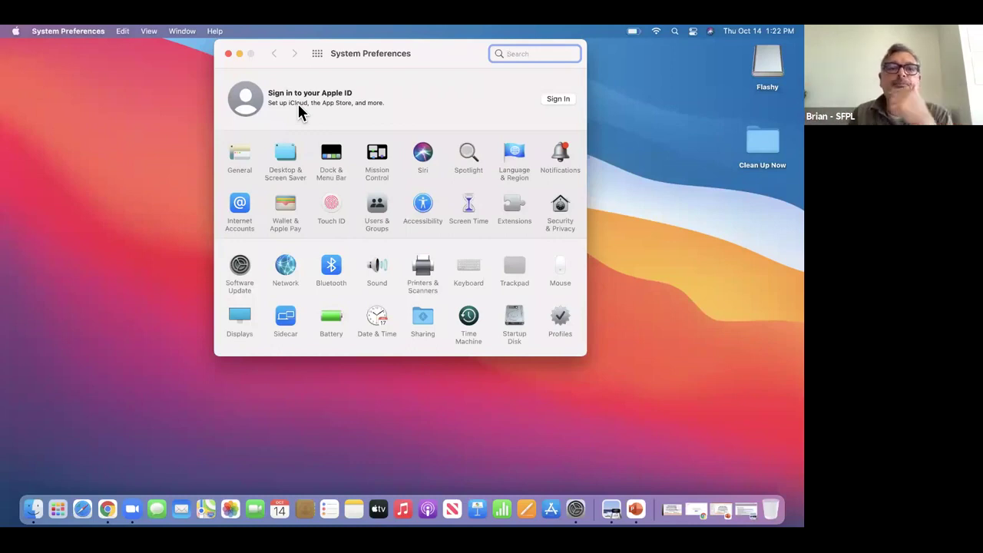
pyautogui.click(242, 156)
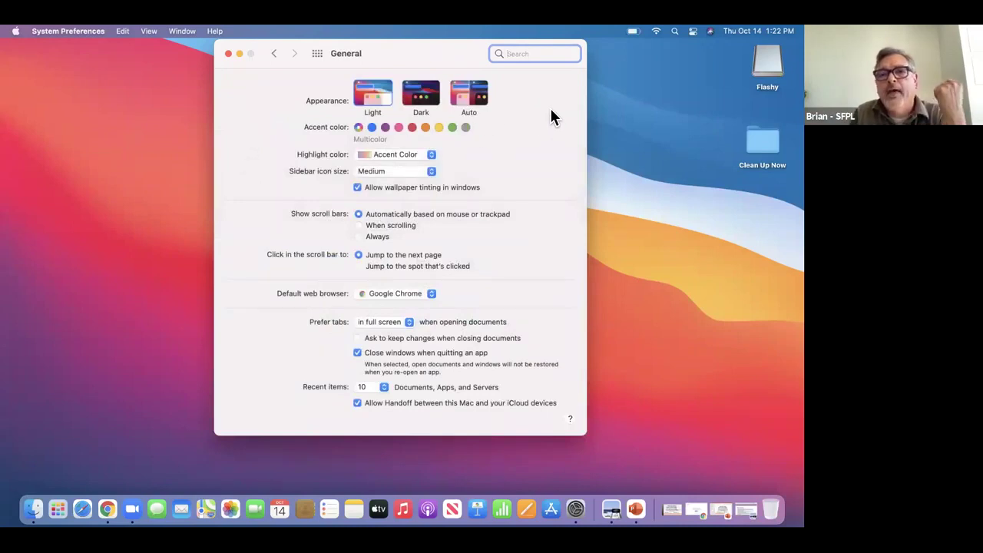
# Try out the Light, Dark and Auto appearances in the General settings
pyautogui.click(379, 96)
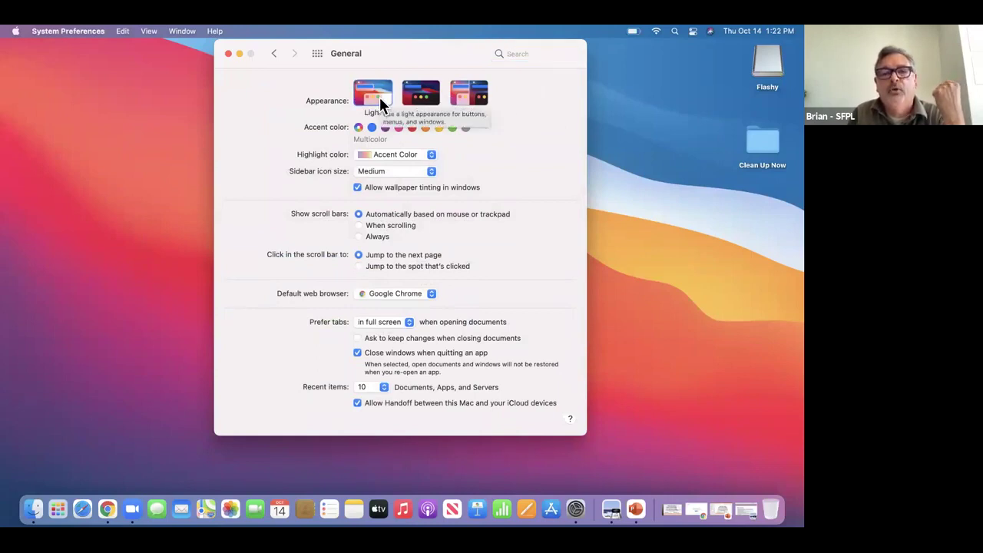
pyautogui.click(431, 91)
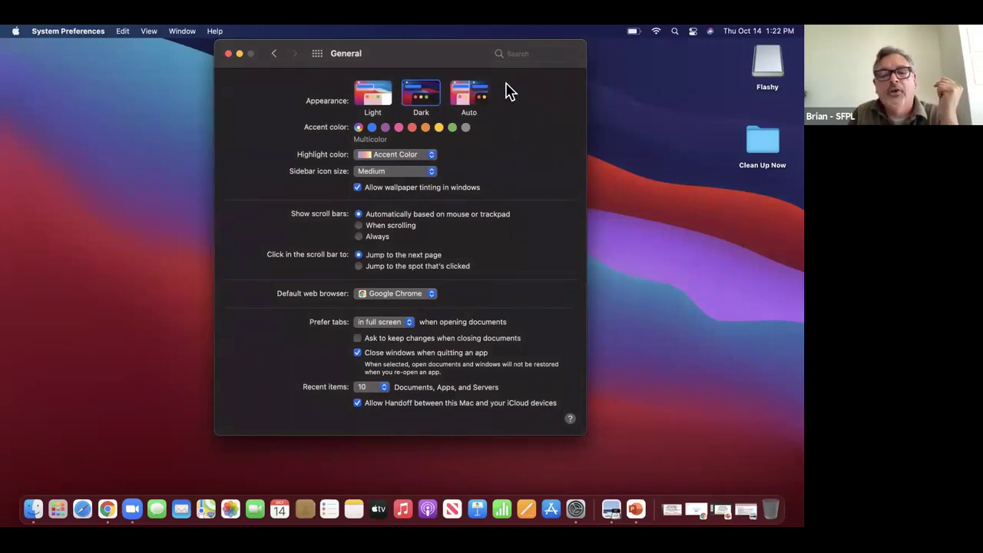
pyautogui.click(476, 95)
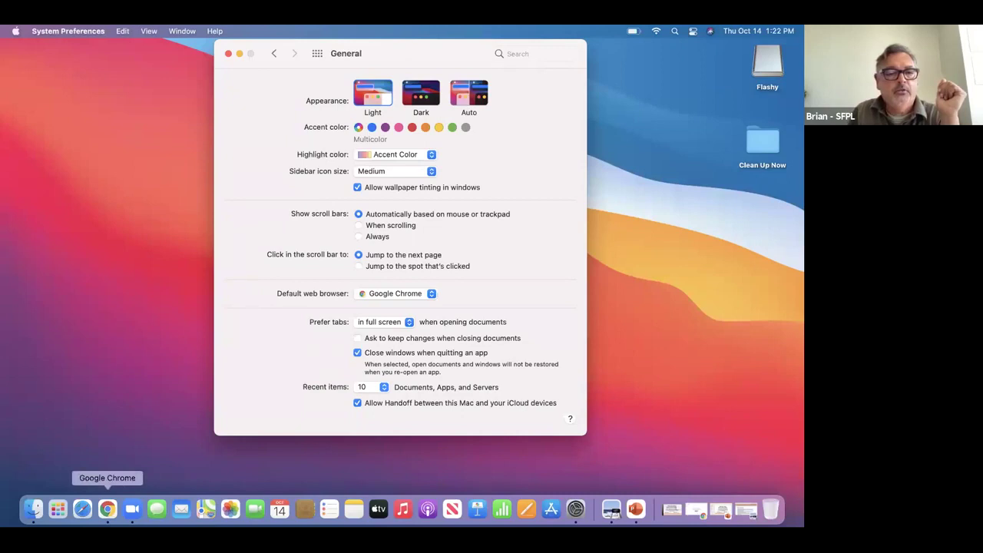
# Switch to Safari, go to Google from the Favorites, and open Google News from the Google apps
pyautogui.click(83, 509)
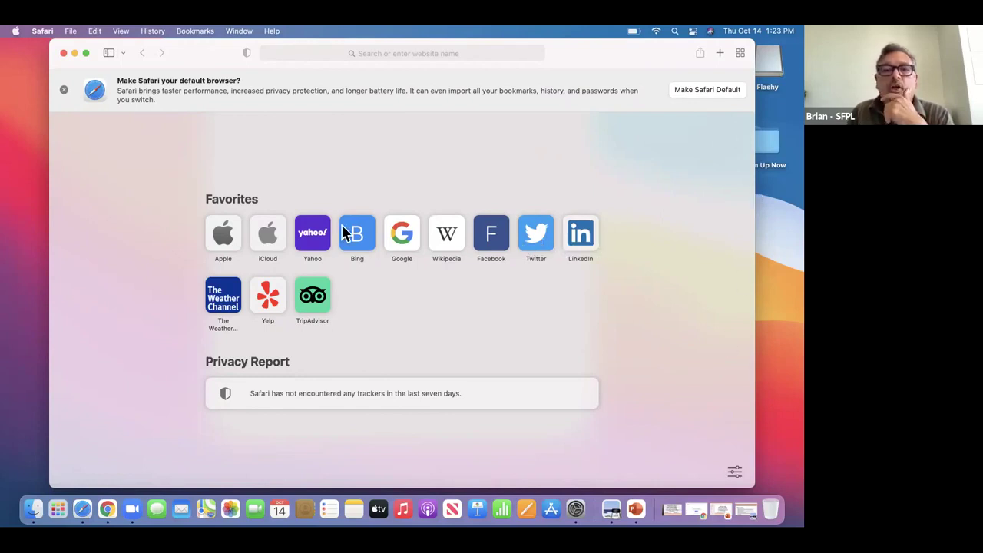
pyautogui.click(400, 237)
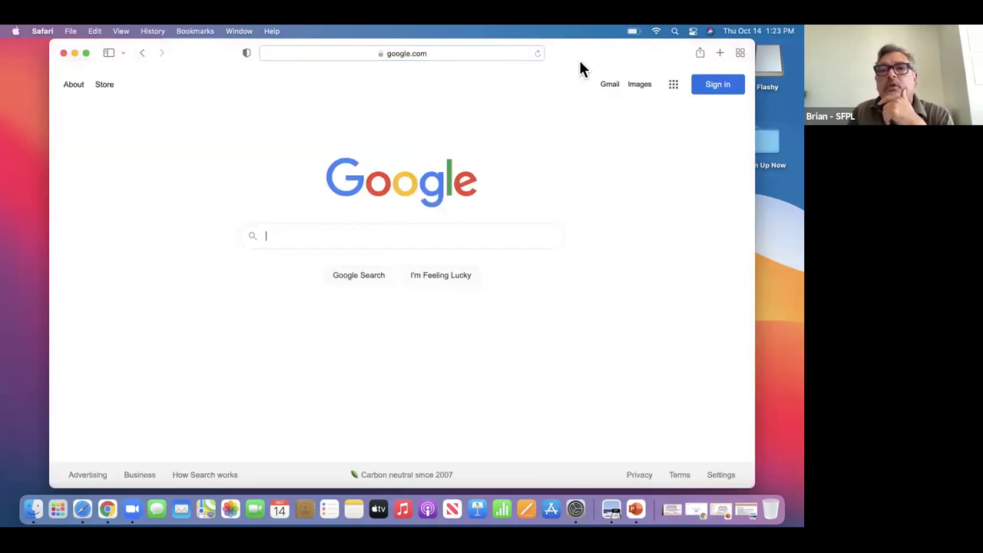
pyautogui.click(672, 87)
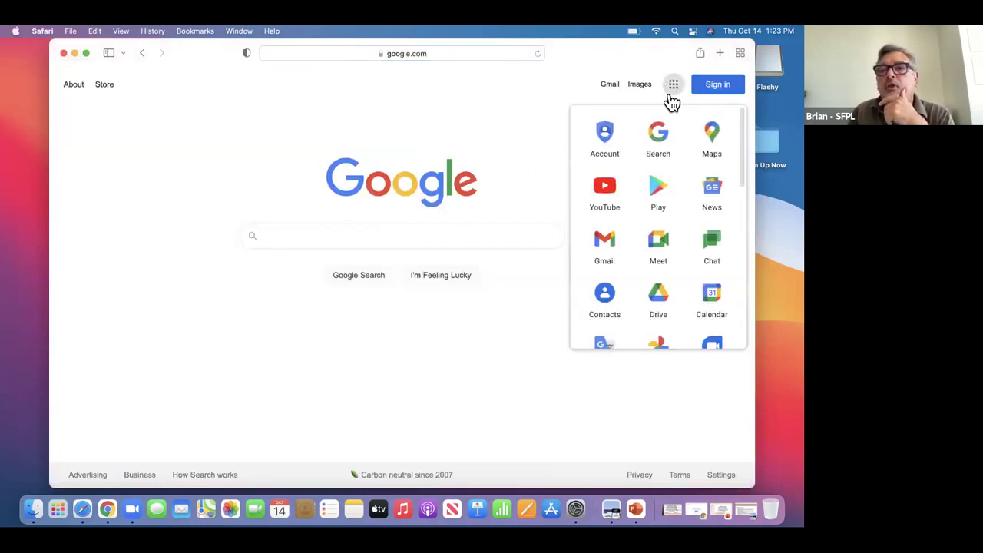
pyautogui.click(700, 202)
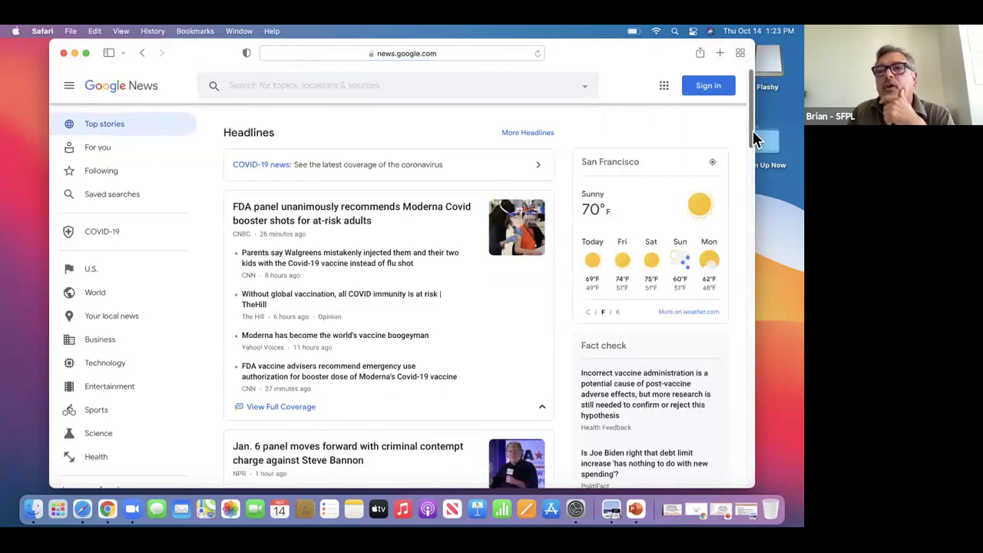
# Examine how the scroll bar behaves while moving up and down through the Google News top stories
pyautogui.moveTo(753, 136)
pyautogui.mouseDown()
pyautogui.moveTo(754, 149)
pyautogui.moveTo(753, 125)
pyautogui.mouseUp()
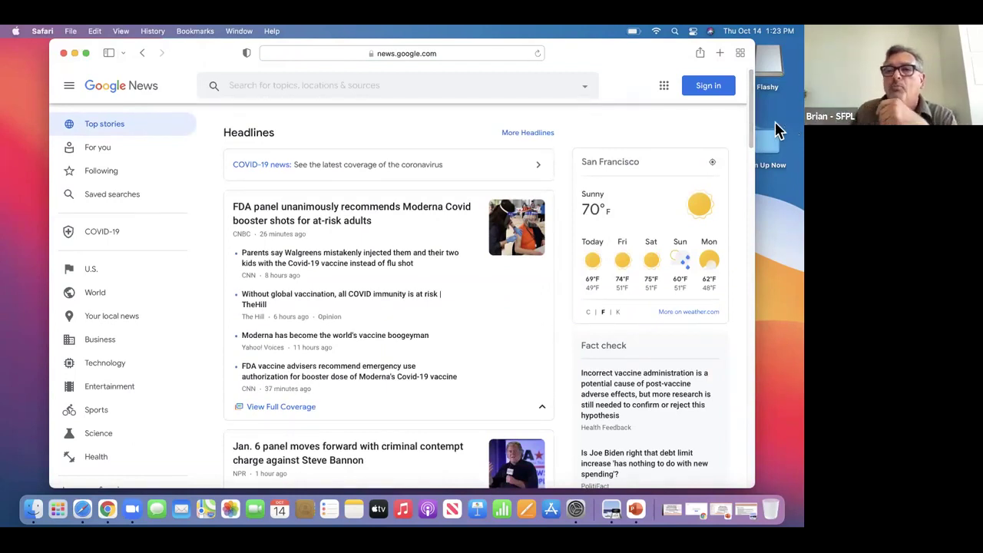
pyautogui.scroll(-5, 745, 142)
pyautogui.scroll(-10, 746, 146)
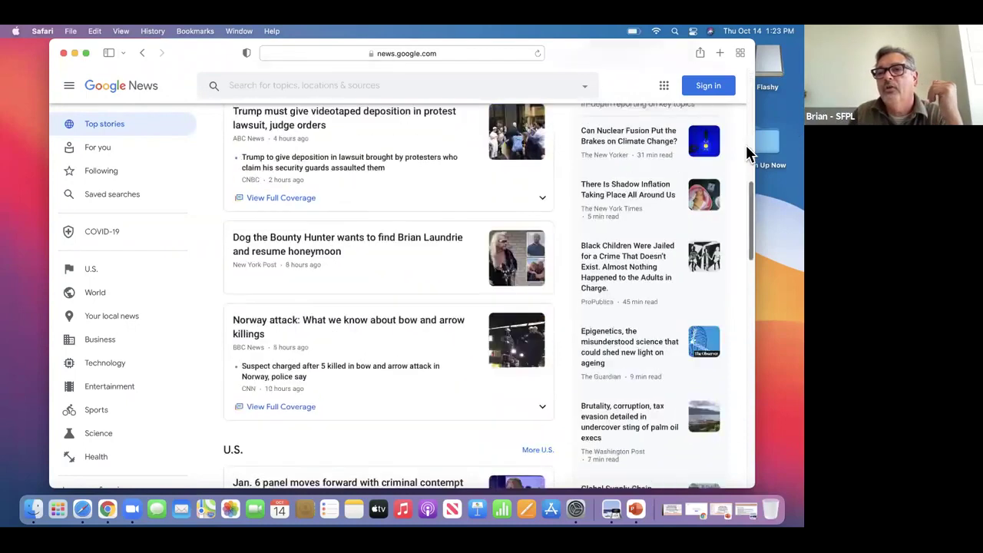
pyautogui.scroll(3, 746, 150)
pyautogui.scroll(3, 753, 165)
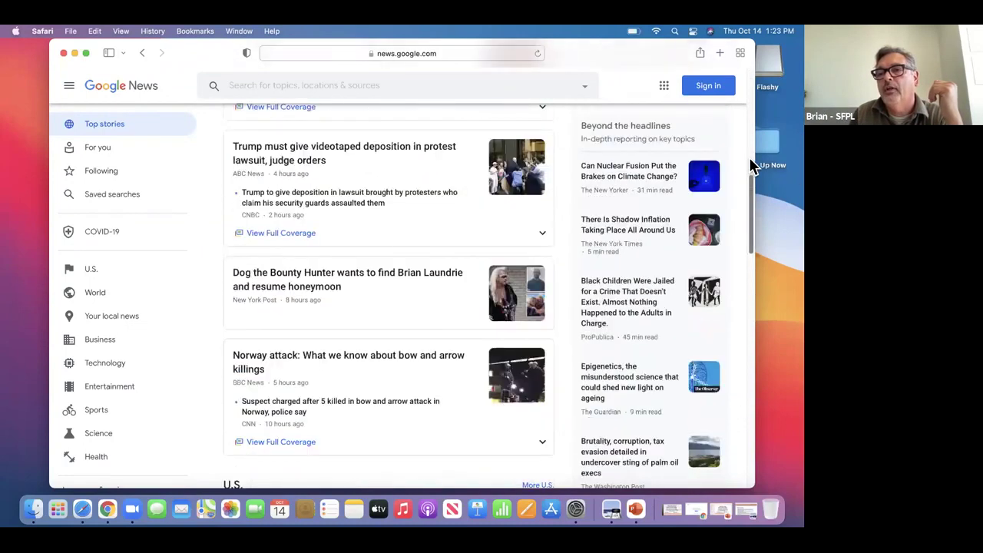
pyautogui.scroll(-9, 753, 165)
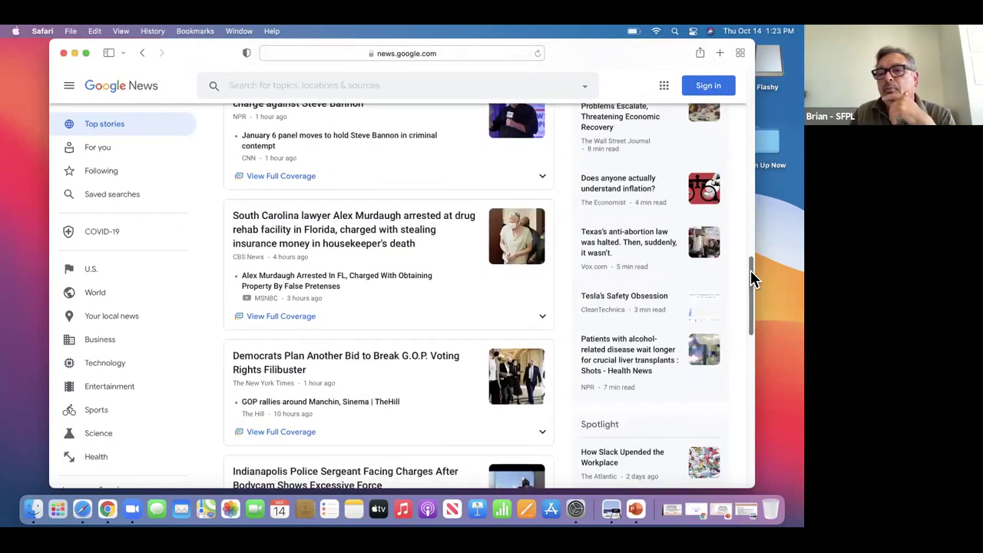
pyautogui.scroll(8, 751, 269)
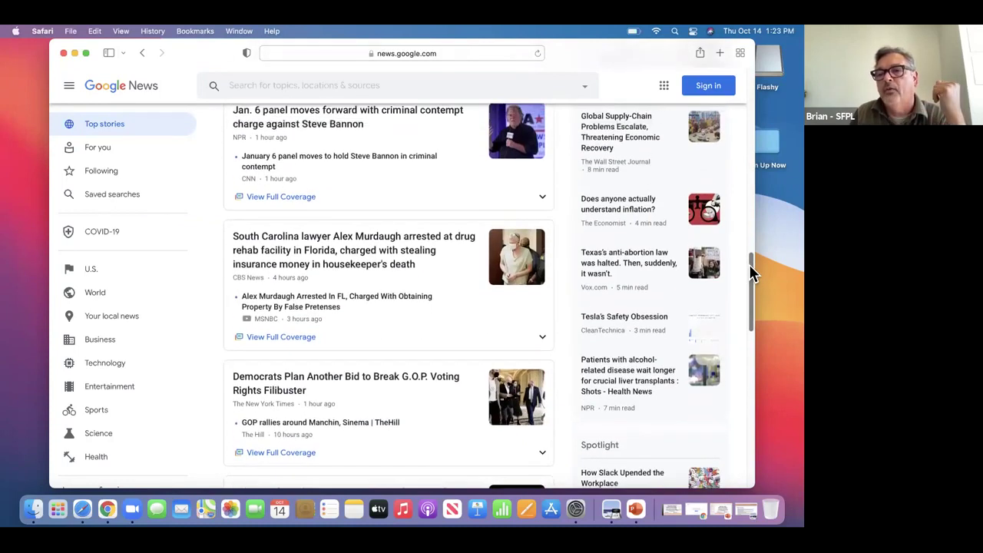
pyautogui.scroll(-7, 754, 299)
pyautogui.scroll(-7, 756, 312)
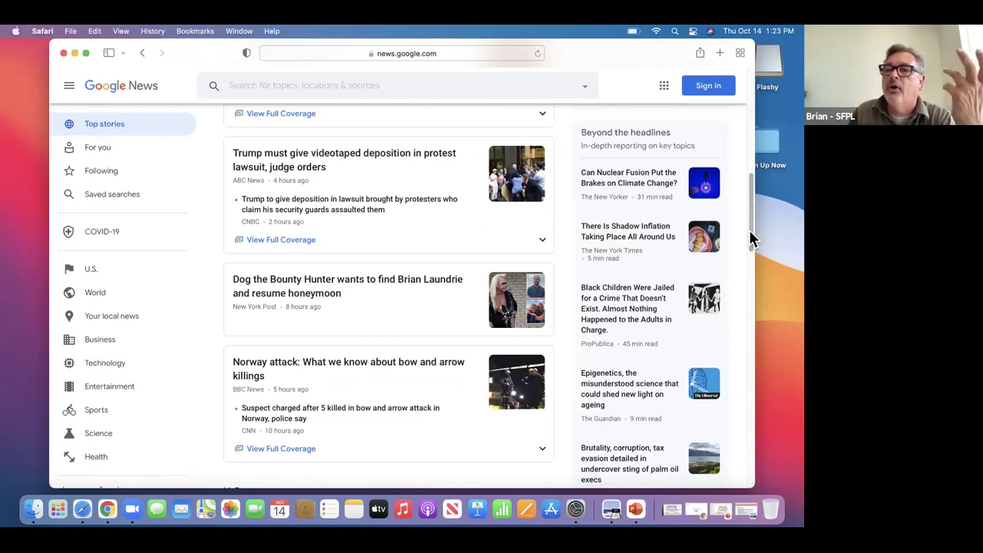
# Minimize Safari, set scroll bars to show only when scrolling, and restore the Google News window
pyautogui.click(74, 53)
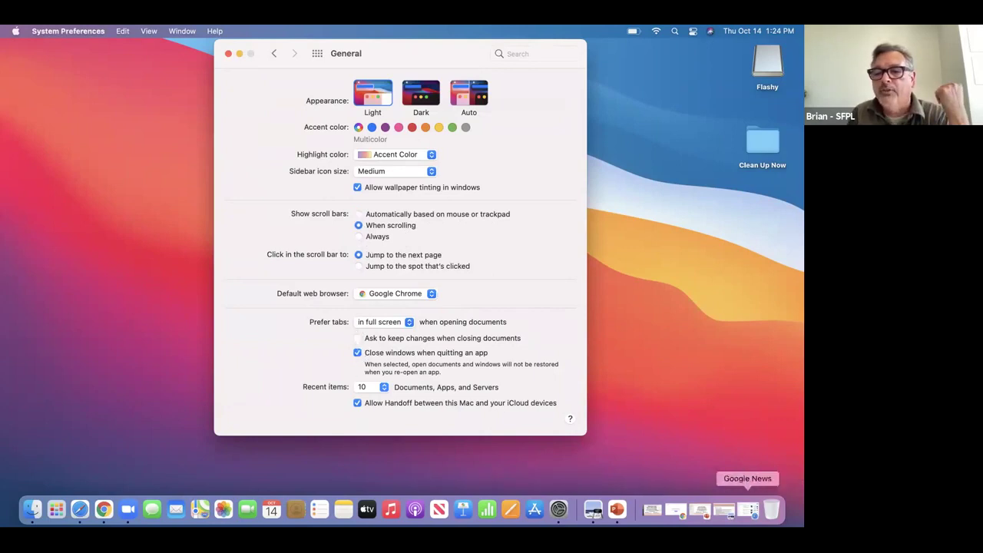
pyautogui.click(747, 509)
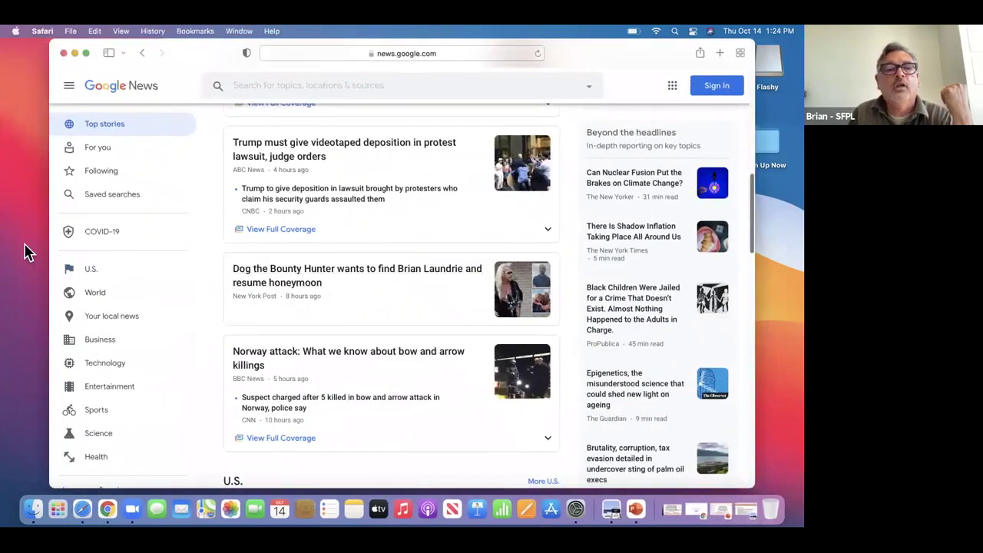
pyautogui.click(29, 256)
pyautogui.click(191, 330)
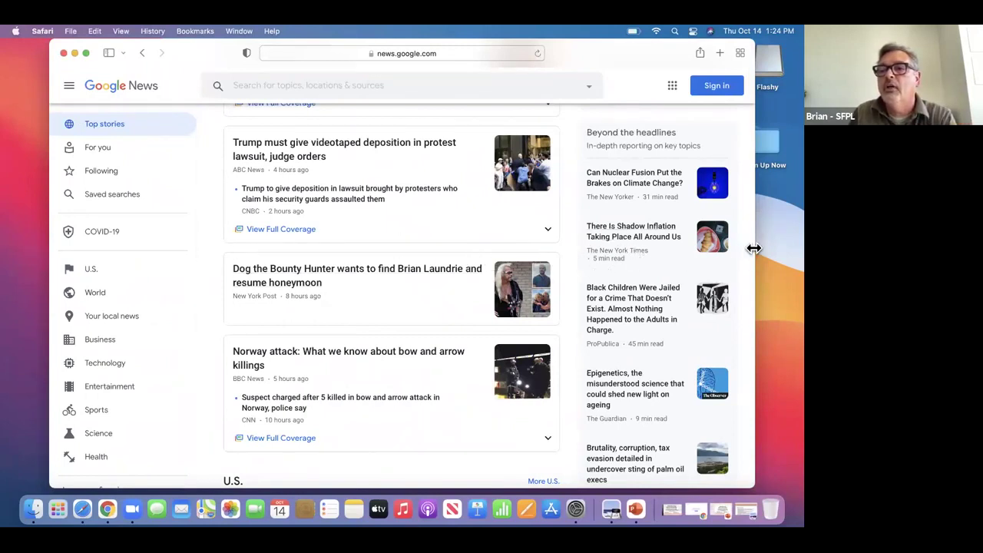
# Check on the Google News page when the scroll bar appears and disappears with the When scrolling setting
pyautogui.scroll(4, 751, 254)
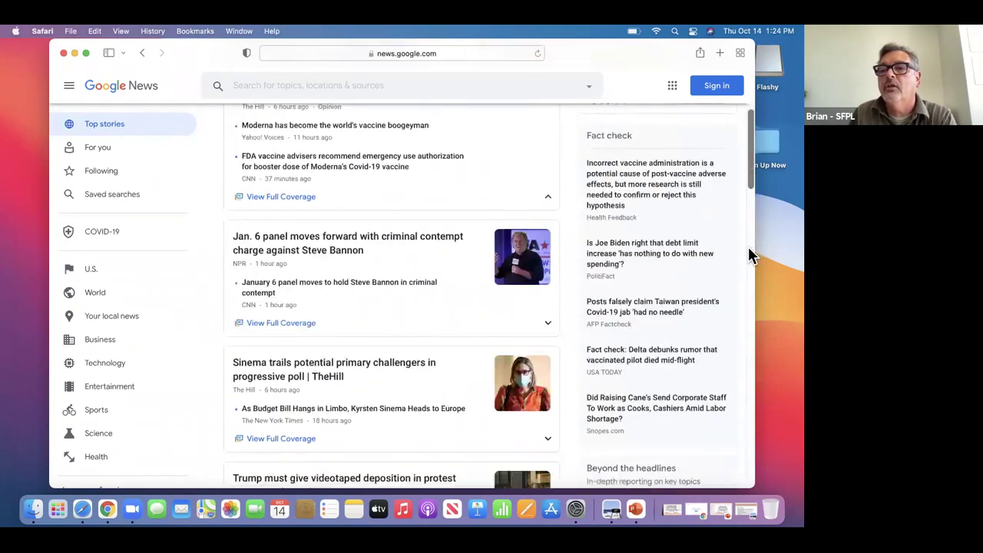
pyautogui.scroll(-4, 751, 254)
pyautogui.scroll(4, 751, 254)
pyautogui.scroll(-4, 749, 252)
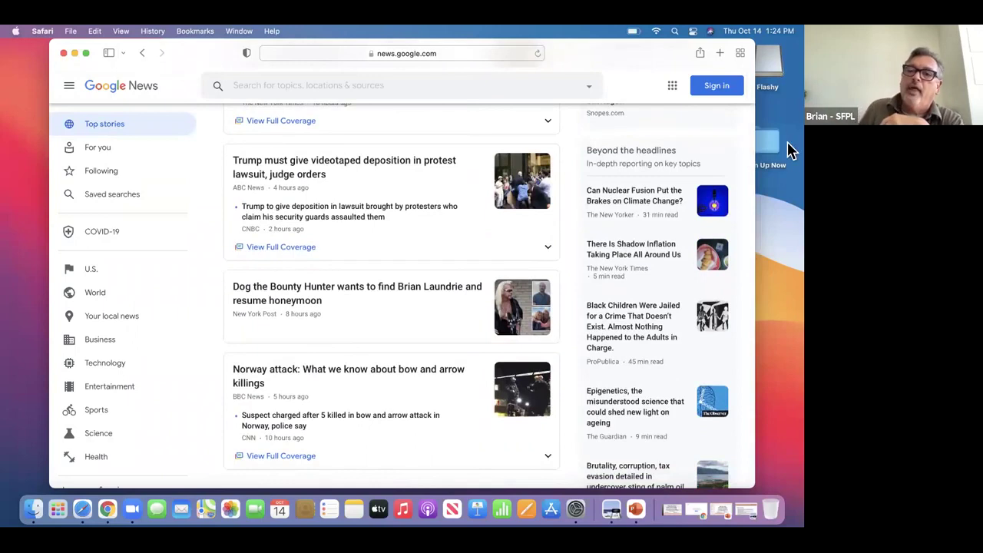
pyautogui.scroll(5, 748, 144)
pyautogui.scroll(-12, 722, 127)
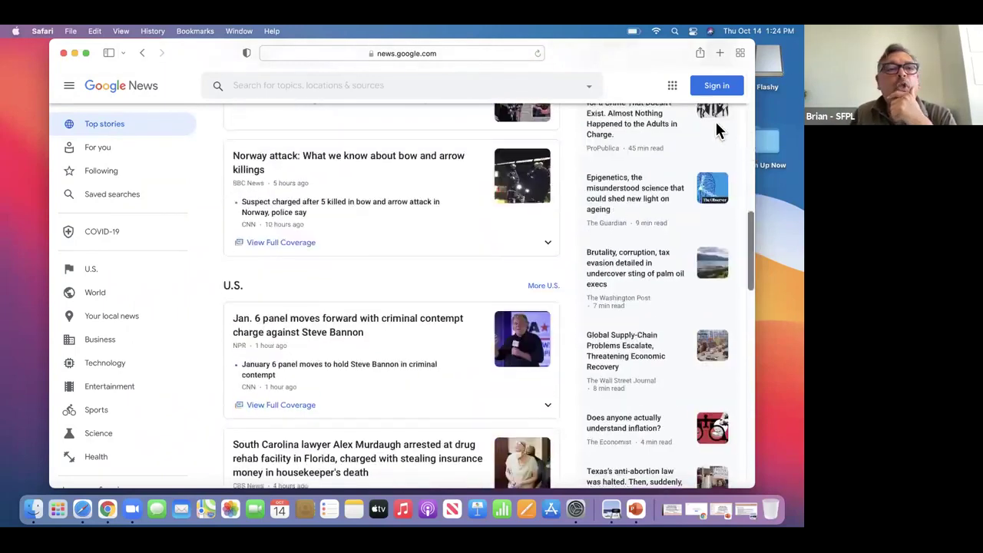
# Minimize Safari, set scroll bars to show Always, and restore the Google News window
pyautogui.click(74, 53)
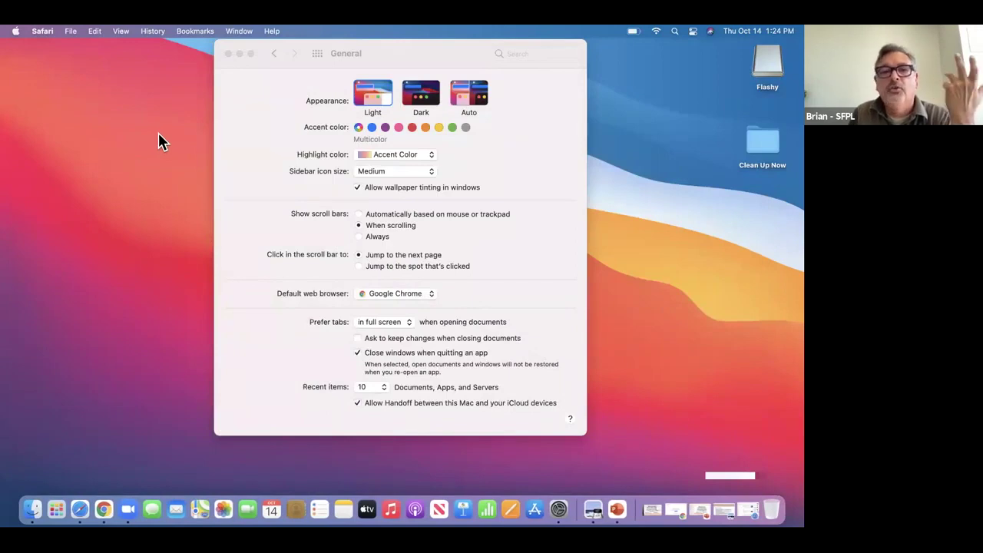
pyautogui.click(359, 244)
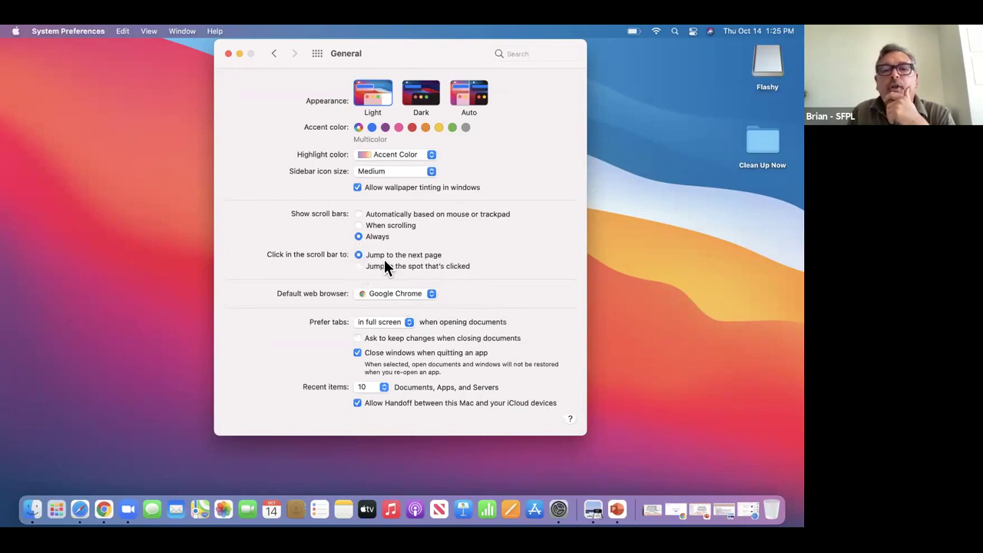
pyautogui.click(748, 509)
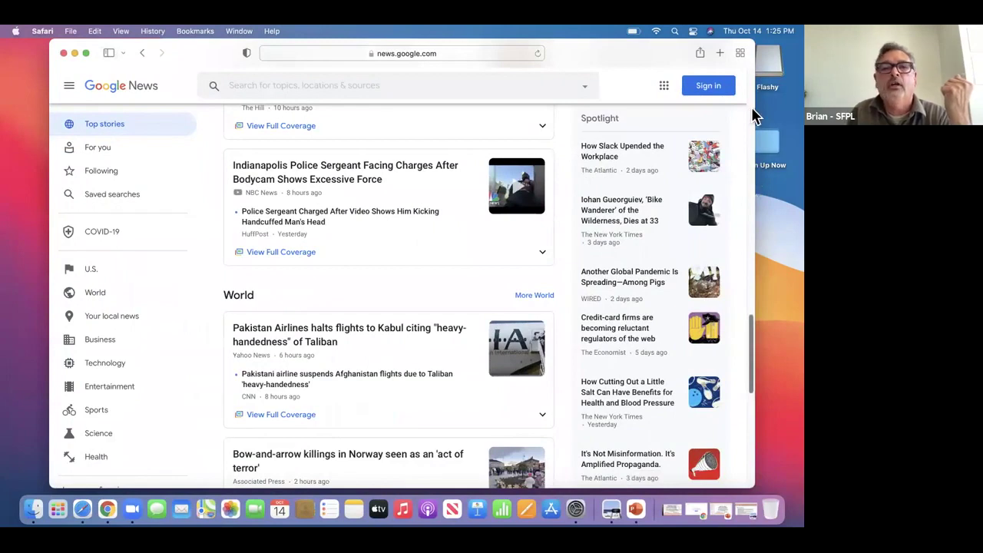
# Return to the start of the Google News page and test jumping down page by page with the scroll bar
pyautogui.moveTo(750, 325); pyautogui.dragTo(751, 152)
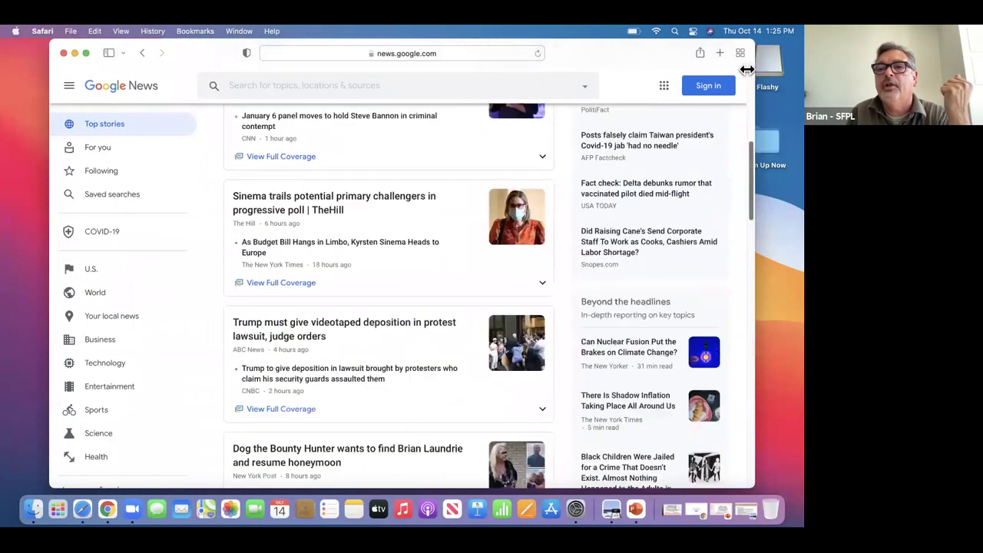
pyautogui.moveTo(747, 69); pyautogui.dragTo(746, 58)
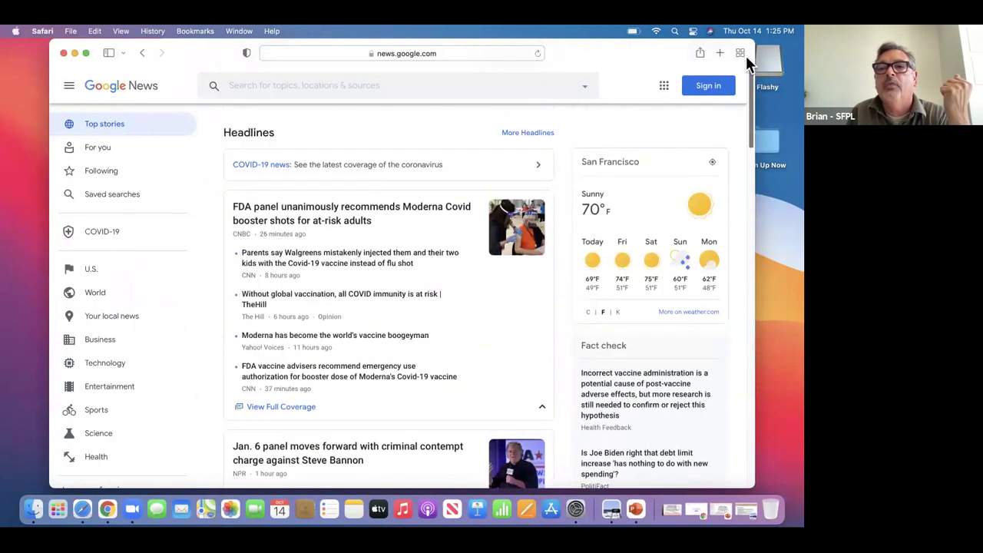
pyautogui.click(749, 243)
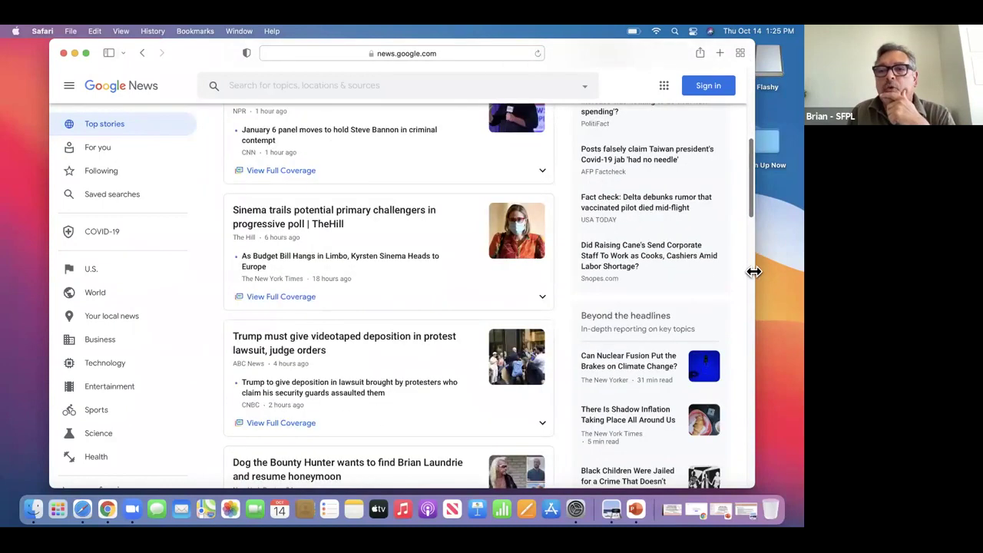
pyautogui.click(750, 282)
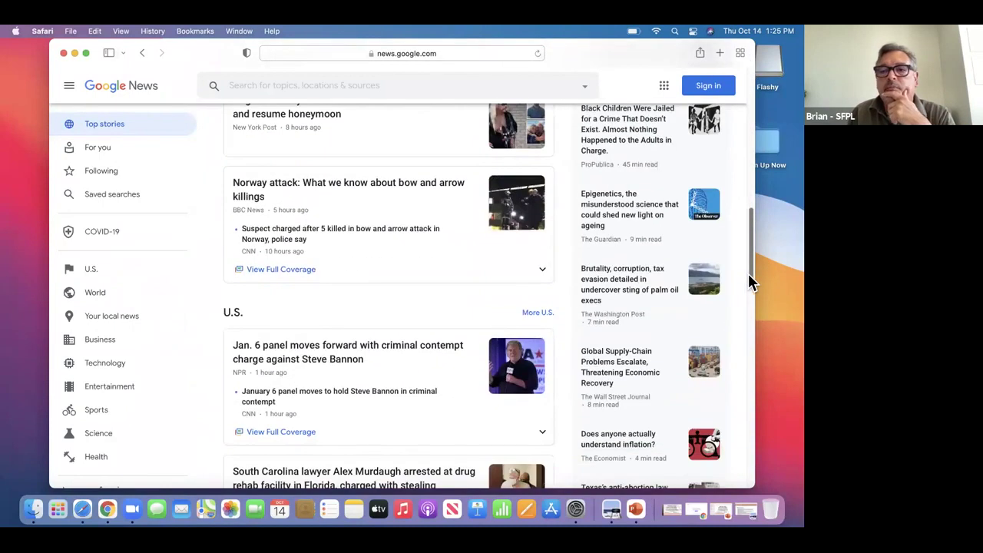
pyautogui.click(750, 343)
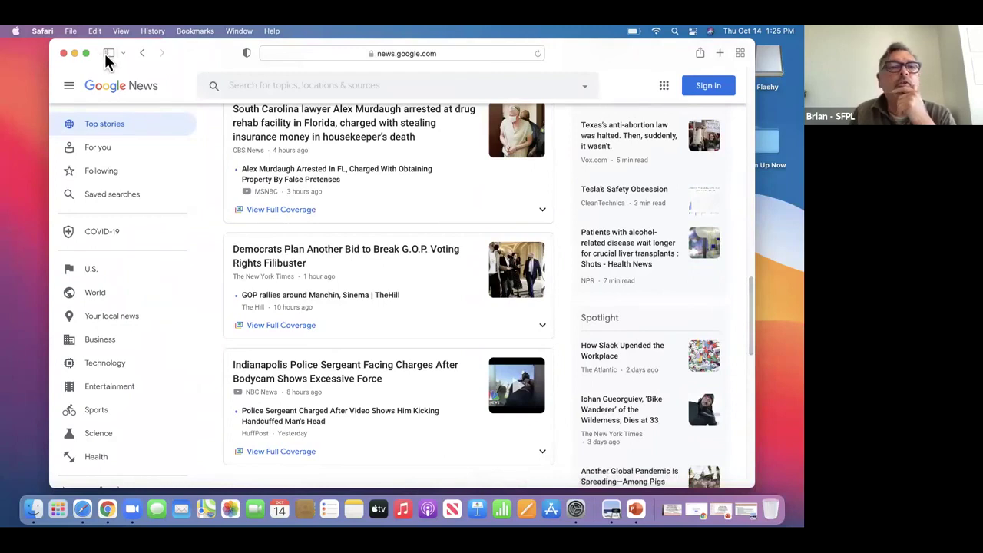
# Set scroll bar clicks to jump to the spot that's clicked, and return to the start of the Google News page
pyautogui.click(74, 54)
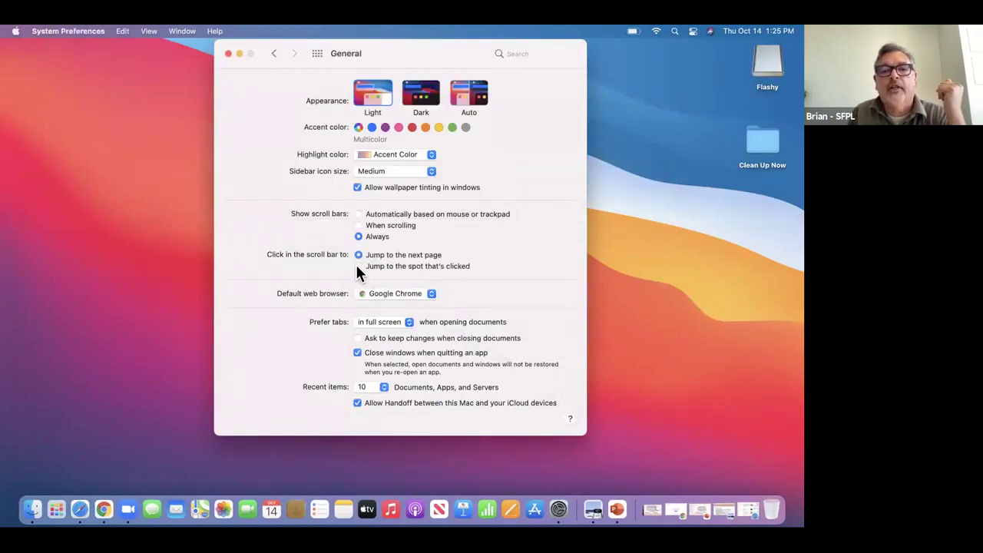
pyautogui.click(749, 509)
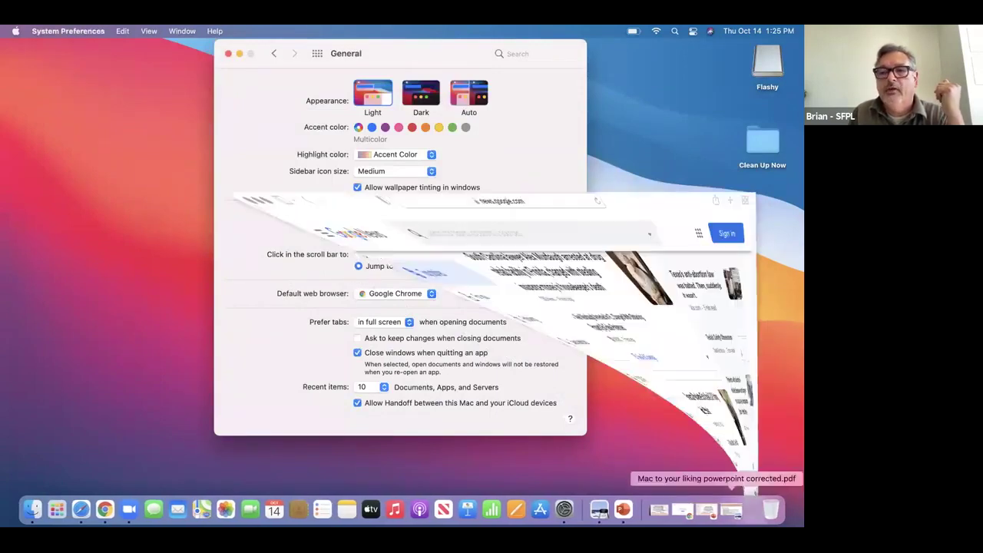
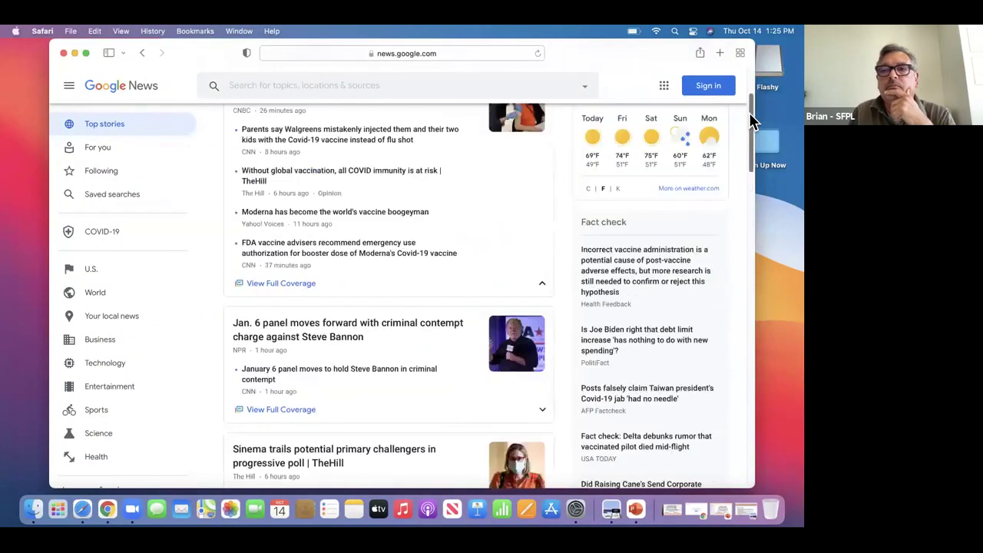
pyautogui.moveTo(752, 121); pyautogui.dragTo(750, 103)
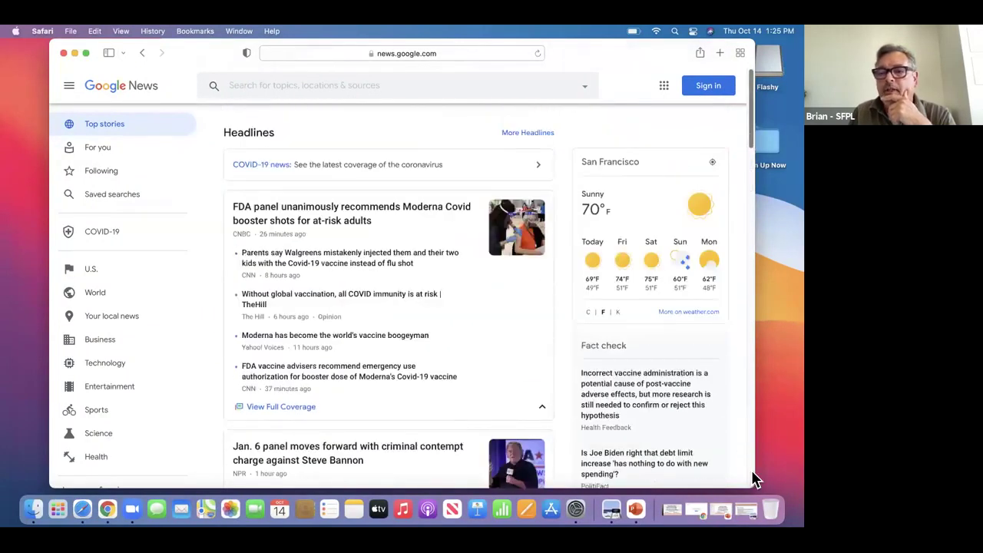
# Test on the Google News page how scroll bar clicks jump straight to the clicked spot
pyautogui.scroll(-10, 753, 477)
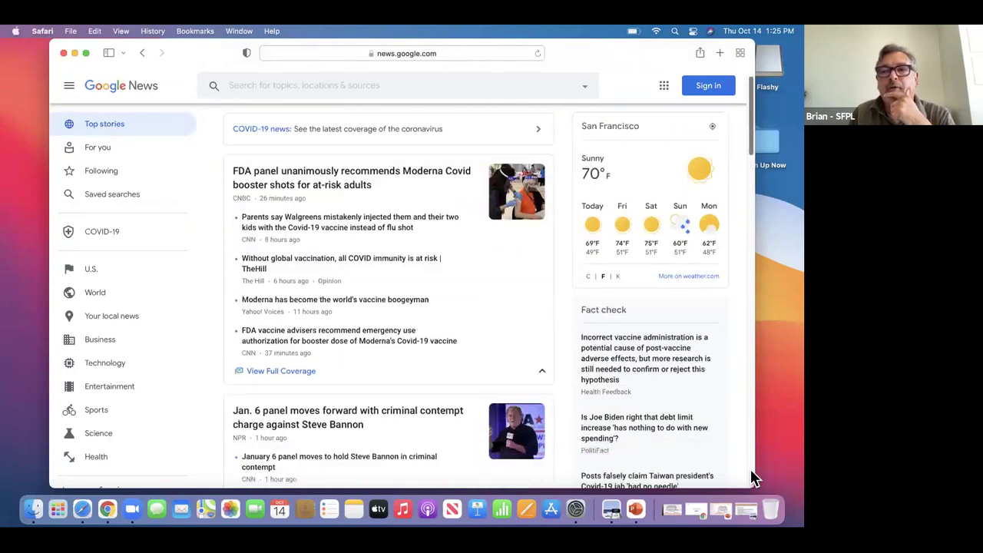
pyautogui.scroll(-10, 751, 476)
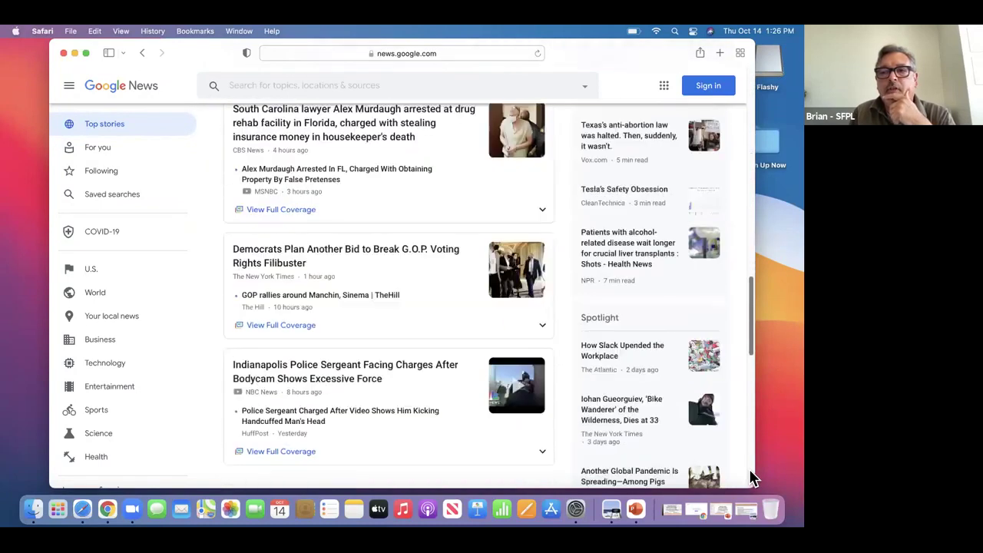
pyautogui.scroll(-5, 751, 476)
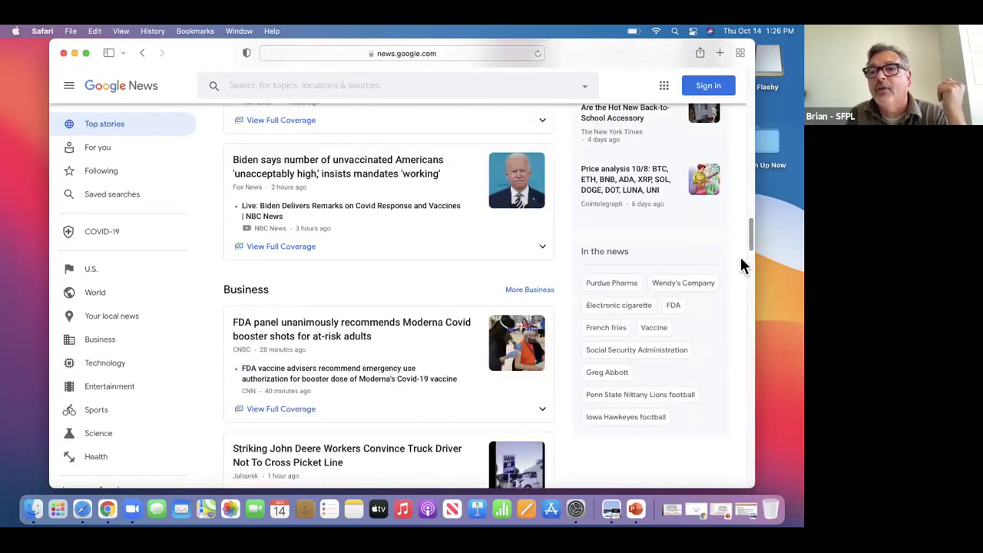
pyautogui.scroll(5, 748, 103)
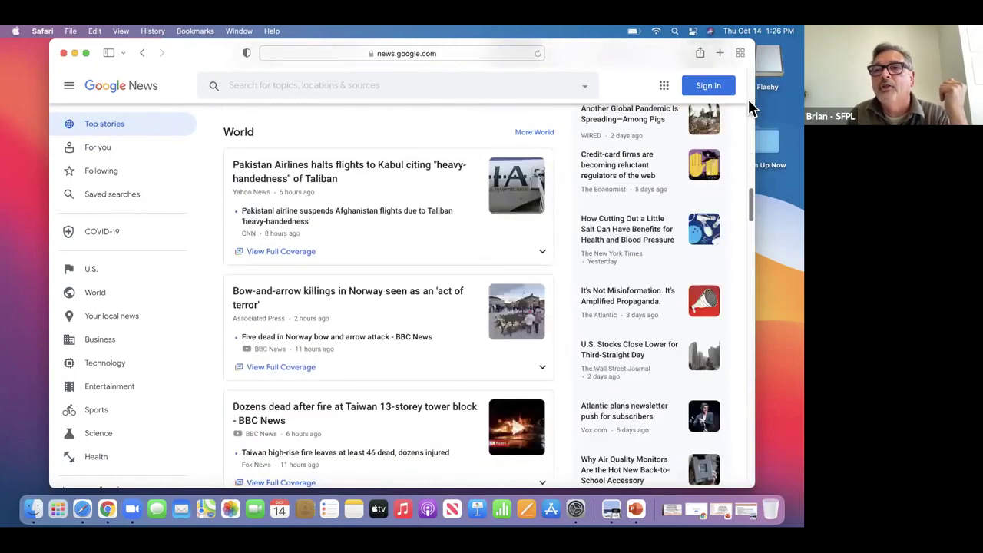
pyautogui.click(749, 261)
pyautogui.click(750, 282)
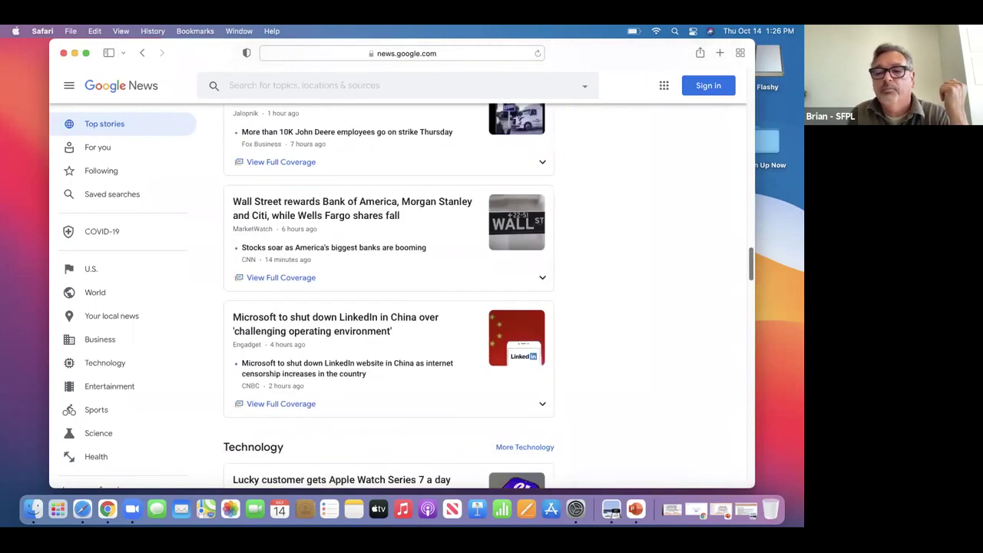
# Minimize Safari and set clicks in the scroll bar to jump to the next page
pyautogui.click(74, 52)
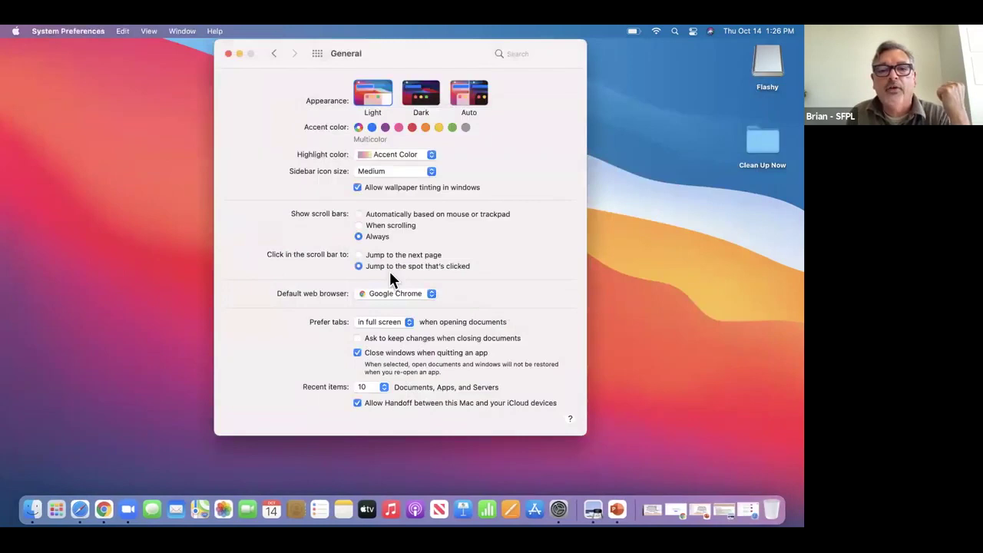
pyautogui.click(357, 255)
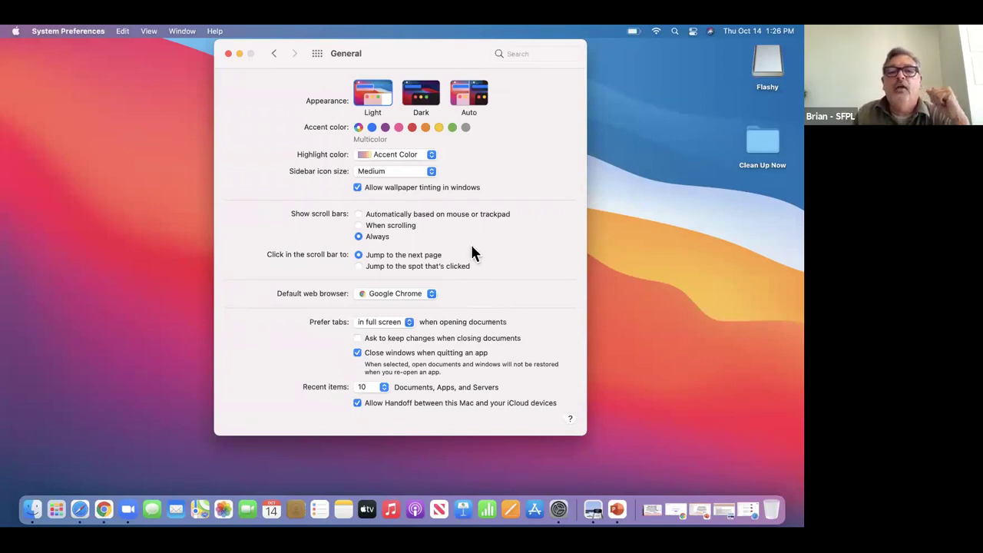
# Review the available default web browsers and keep Google Chrome as the default
pyautogui.click(429, 296)
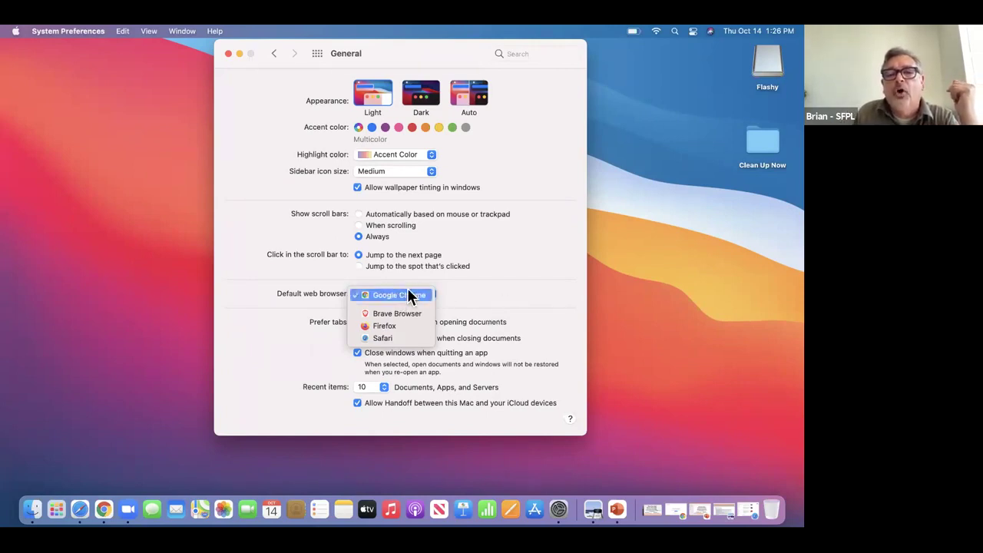
pyautogui.click(398, 295)
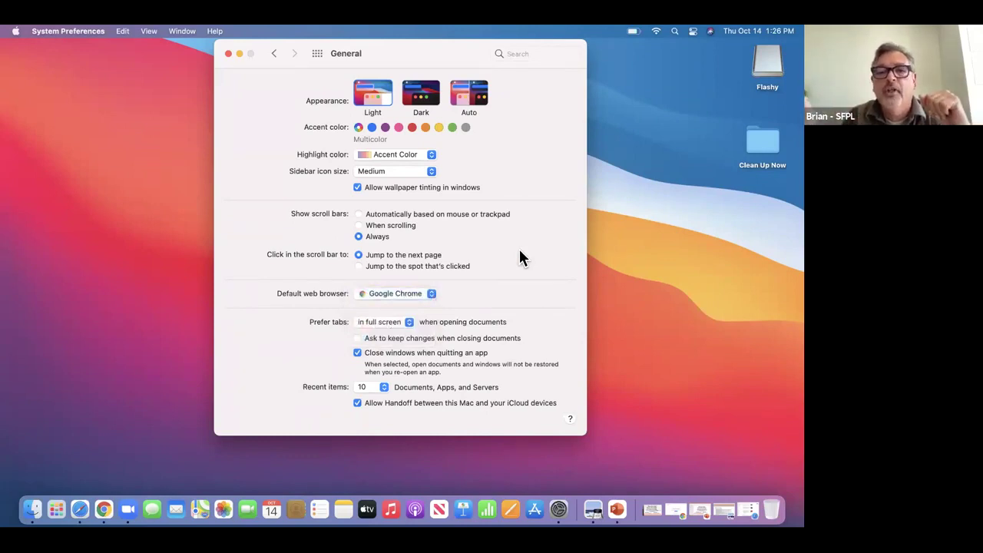
pyautogui.click(422, 295)
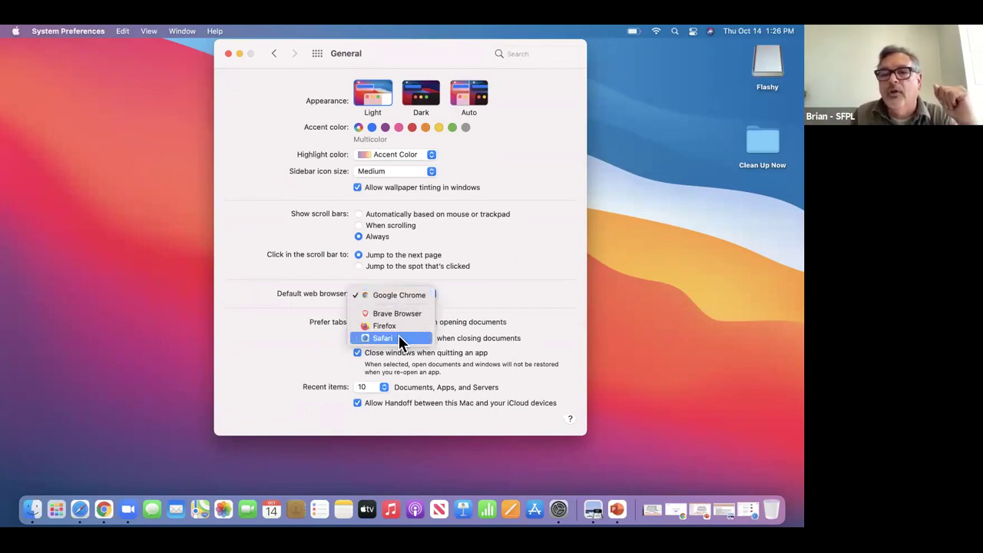
pyautogui.click(490, 267)
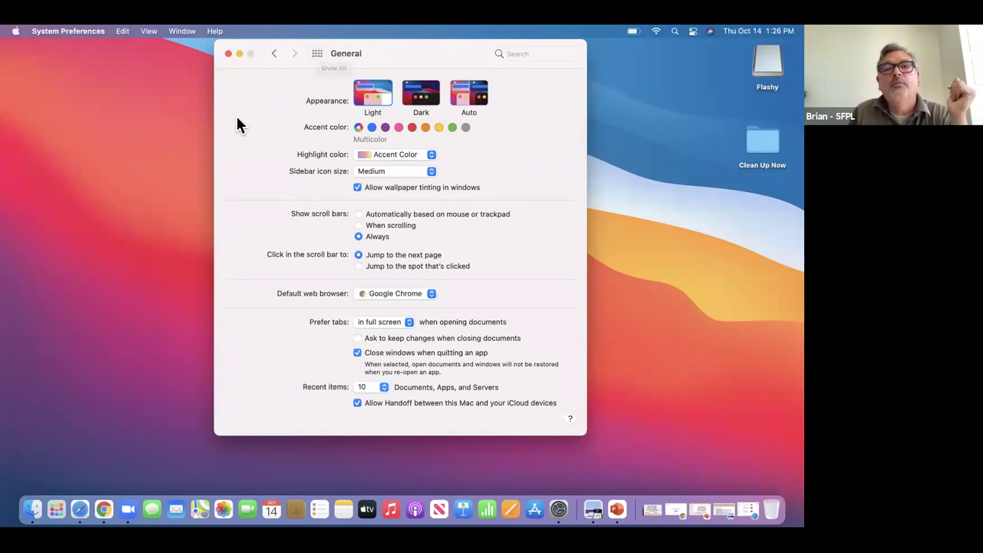
# Go to the Desktop & Screen Saver preferences and browse the solid background colors
pyautogui.click(315, 55)
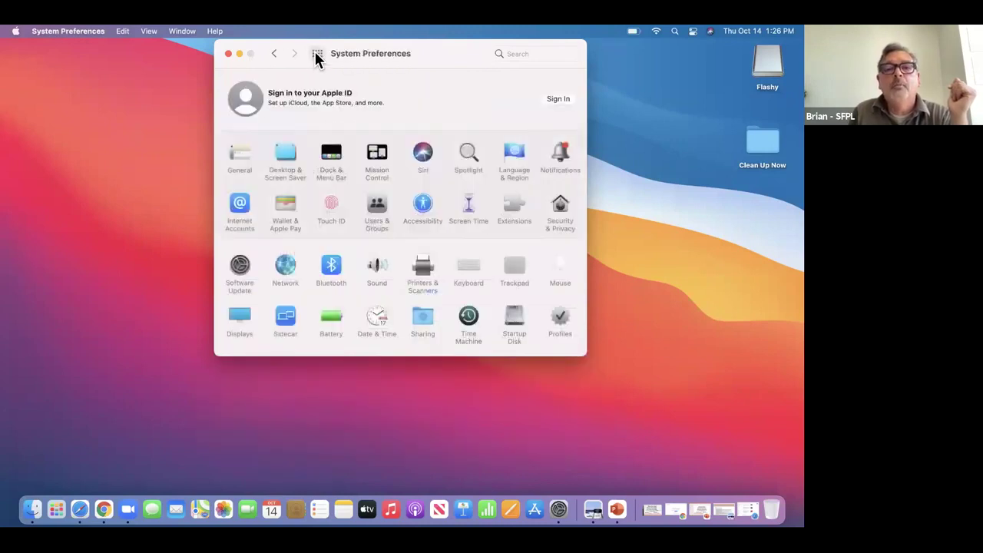
pyautogui.click(283, 159)
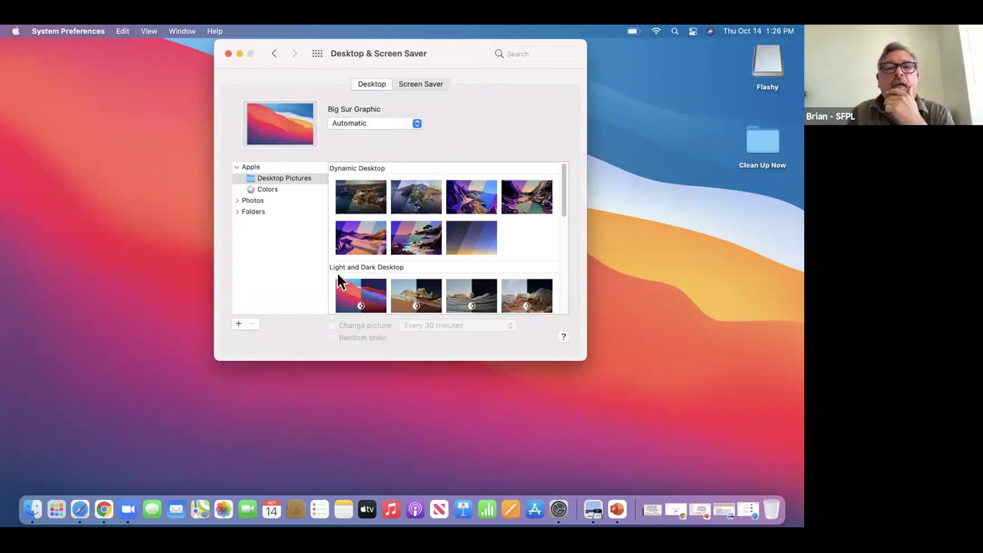
pyautogui.click(287, 190)
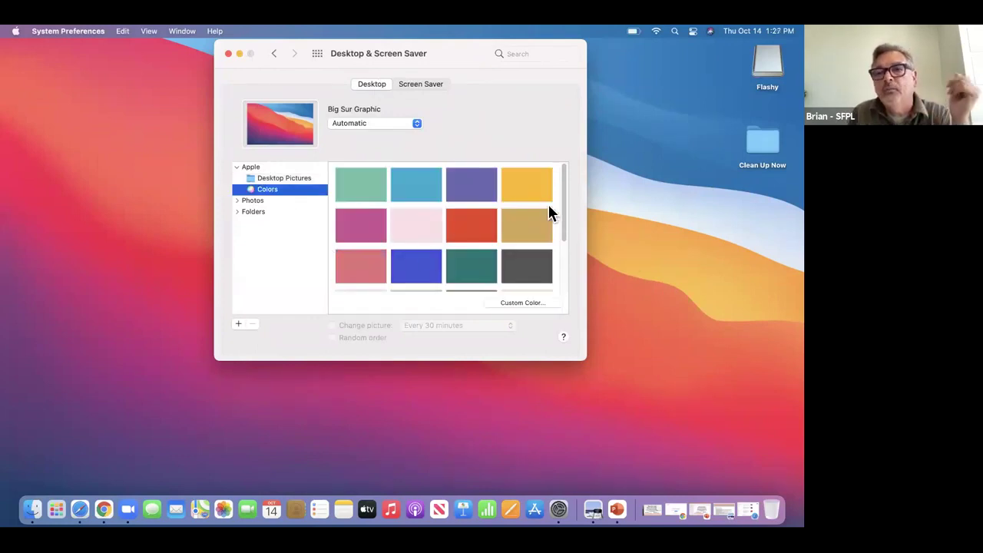
pyautogui.moveTo(565, 209)
pyautogui.mouseDown()
pyautogui.moveTo(563, 285)
pyautogui.moveTo(564, 205)
pyautogui.mouseUp()
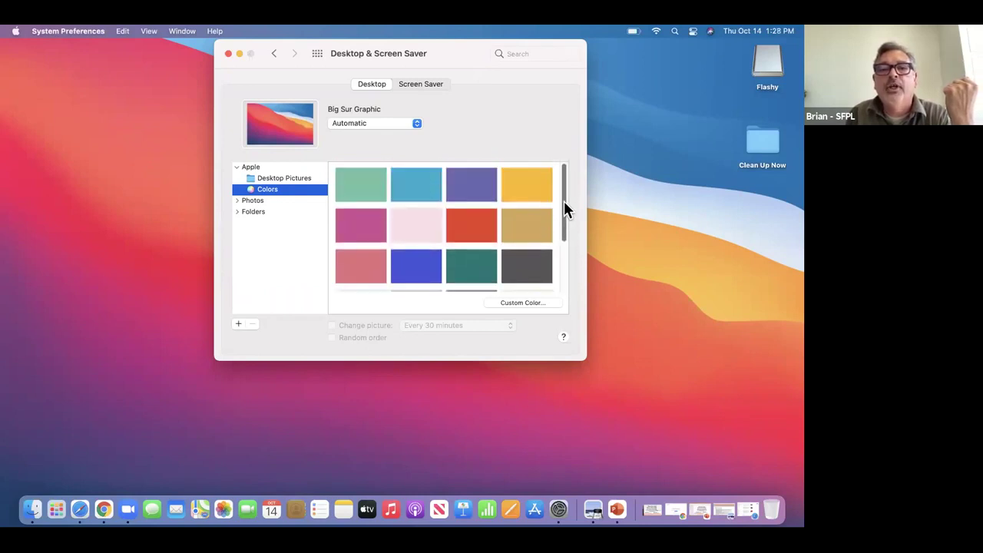
# Try Cyan and Electric Blue as the desktop background, settle on Teal, and close System Preferences
pyautogui.click(420, 187)
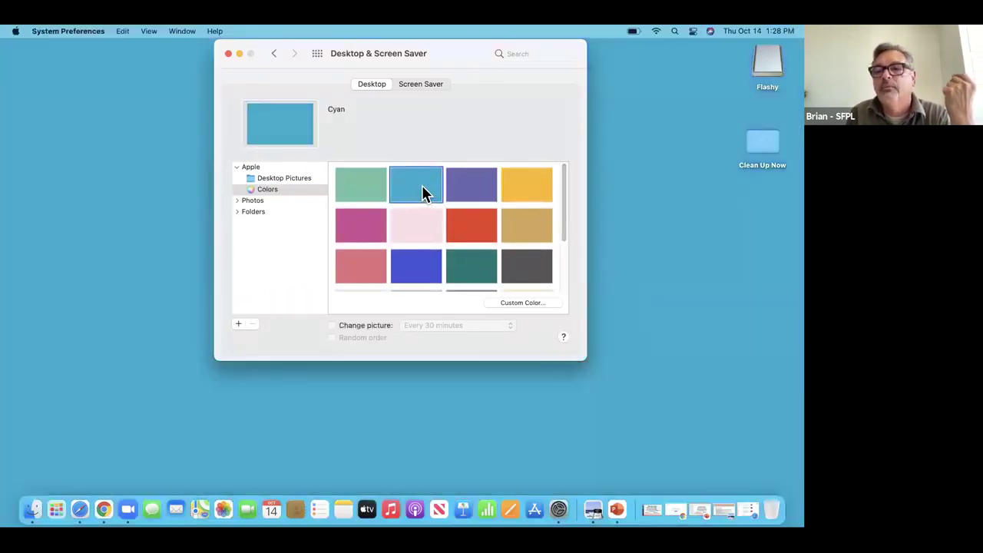
pyautogui.click(407, 281)
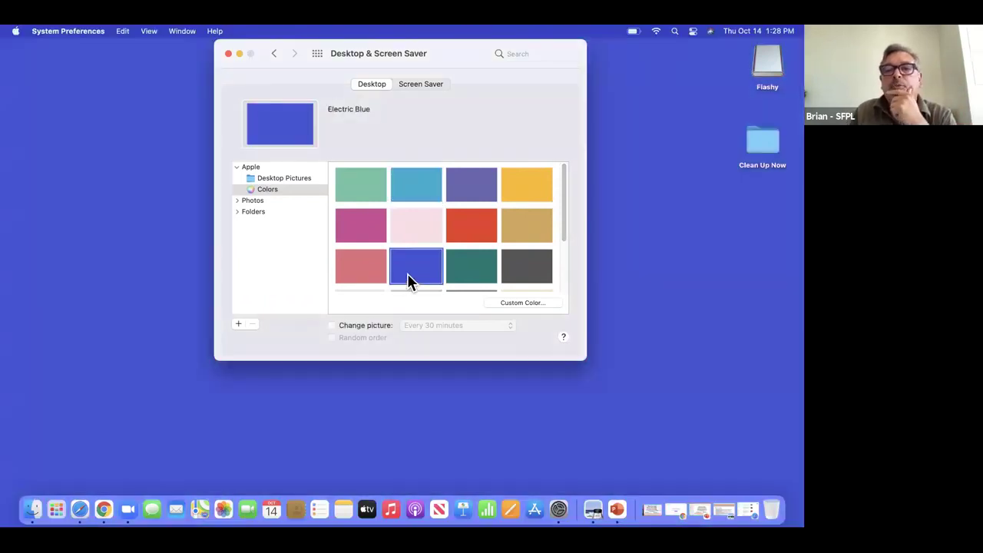
pyautogui.click(454, 270)
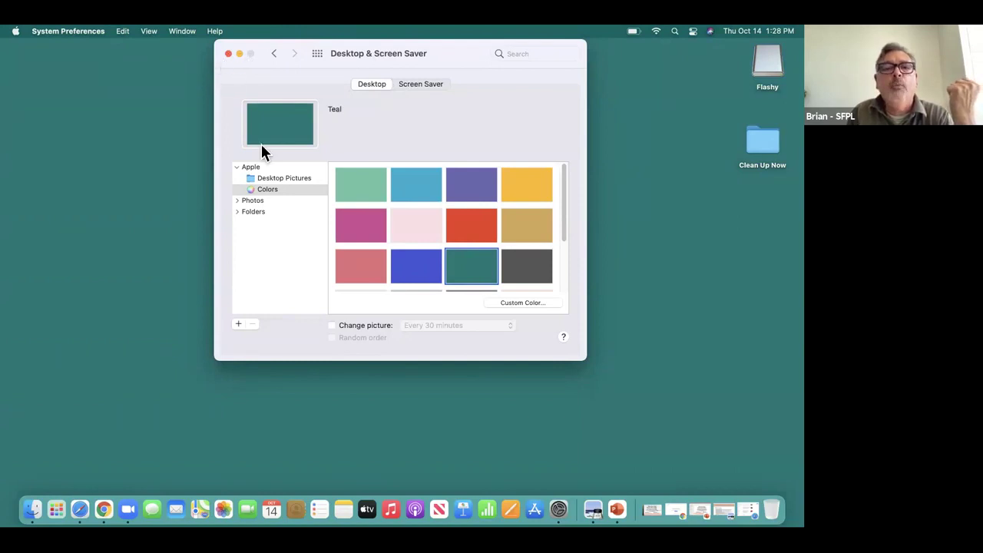
pyautogui.click(228, 53)
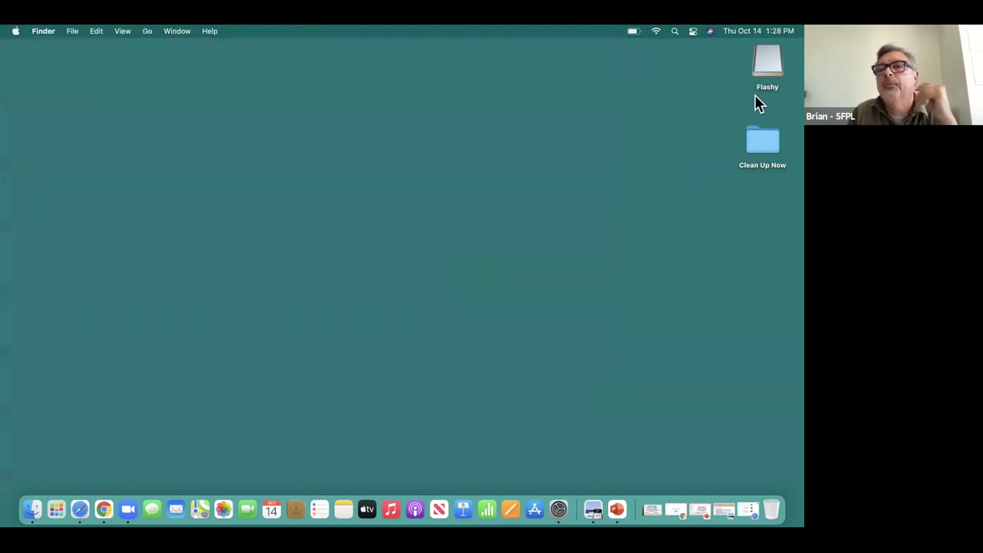
# Set the cropped Bugs Bunny clip-art image in the Clean Up Now folder as the desktop picture, and close the folder
pyautogui.doubleClick(765, 149)
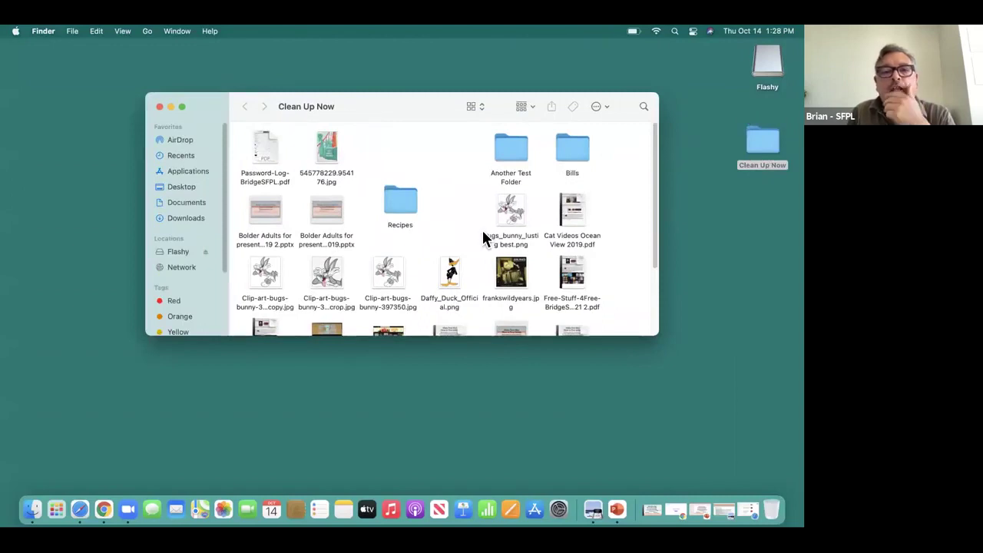
pyautogui.rightClick(324, 270)
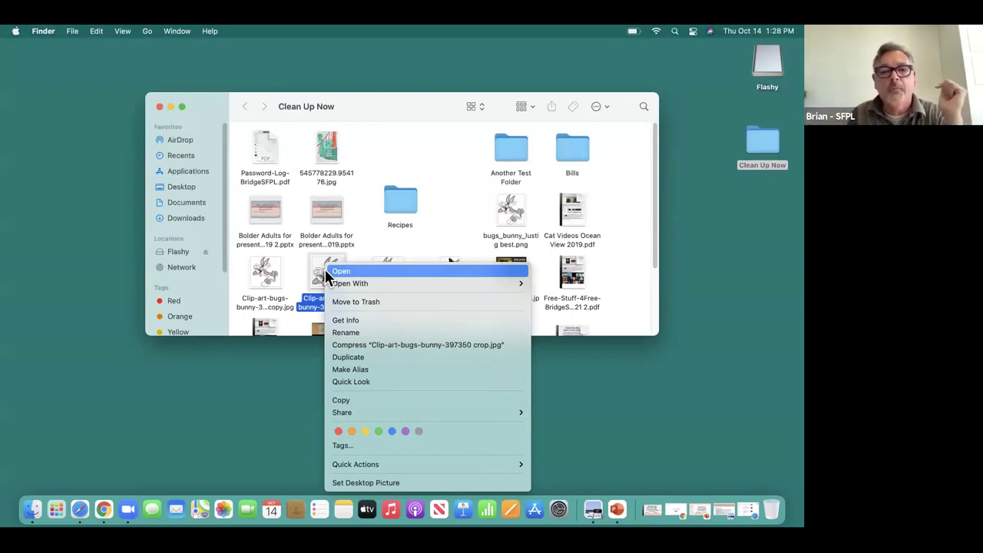
pyautogui.click(366, 482)
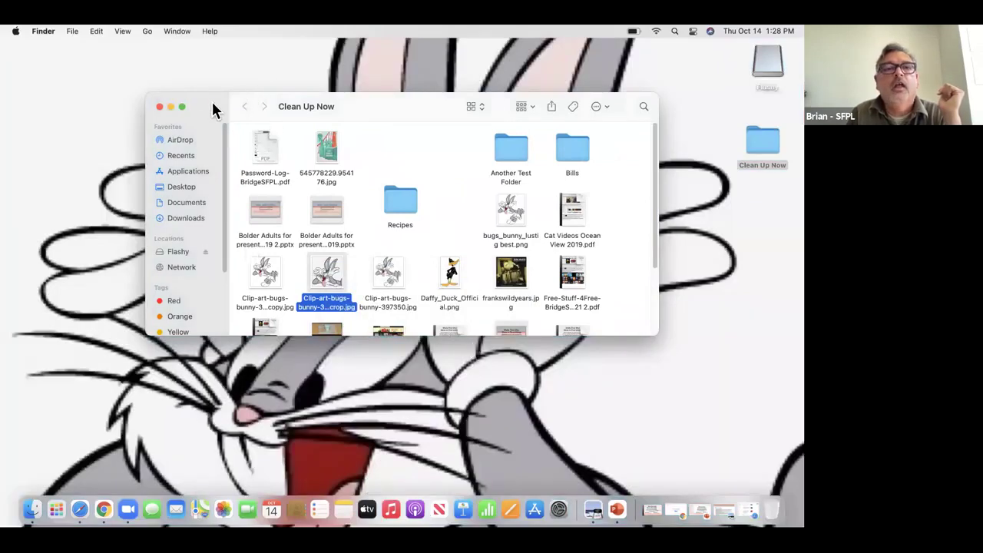
pyautogui.click(159, 105)
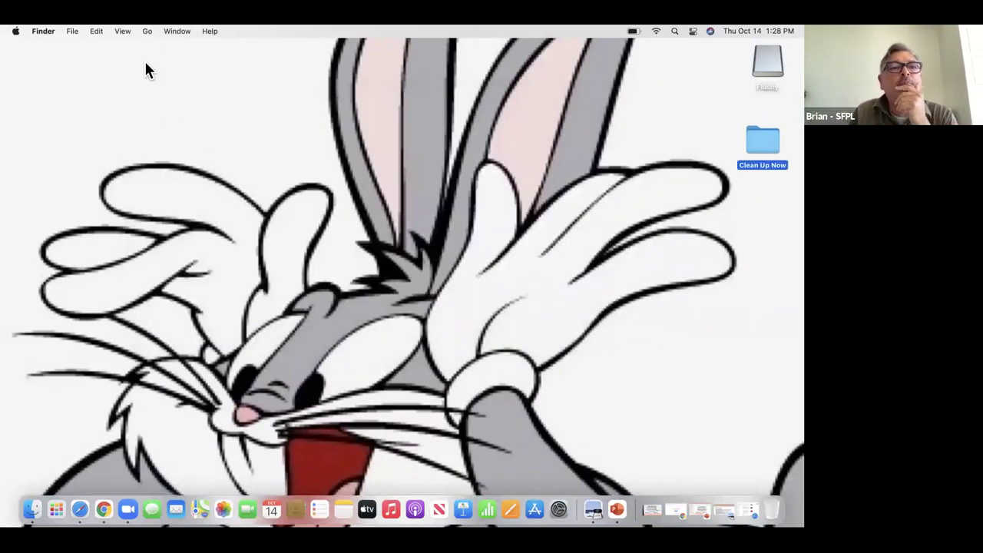
# Reopen the desktop background settings, set the picture's display mode to Center, and move the window aside to uncover the picture
pyautogui.rightClick(185, 86)
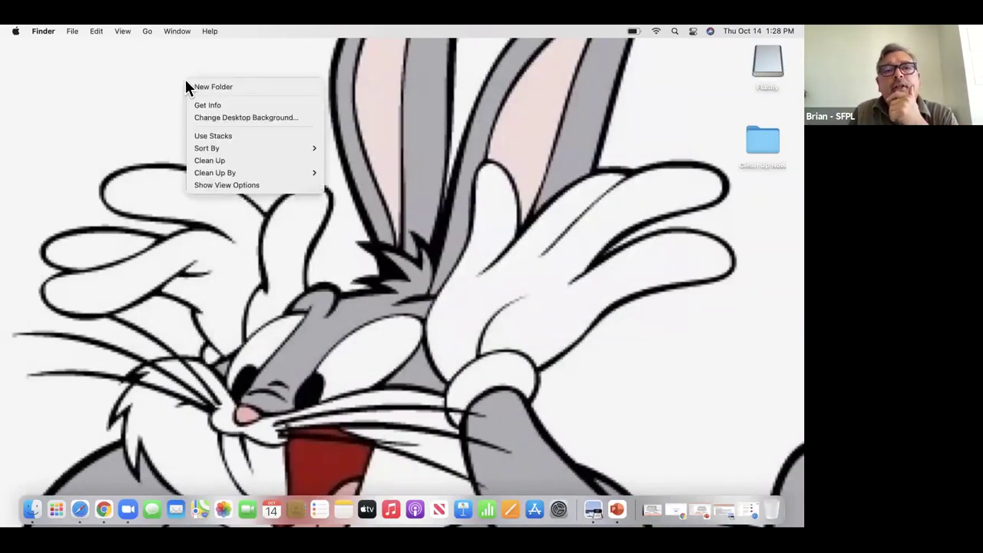
pyautogui.click(224, 114)
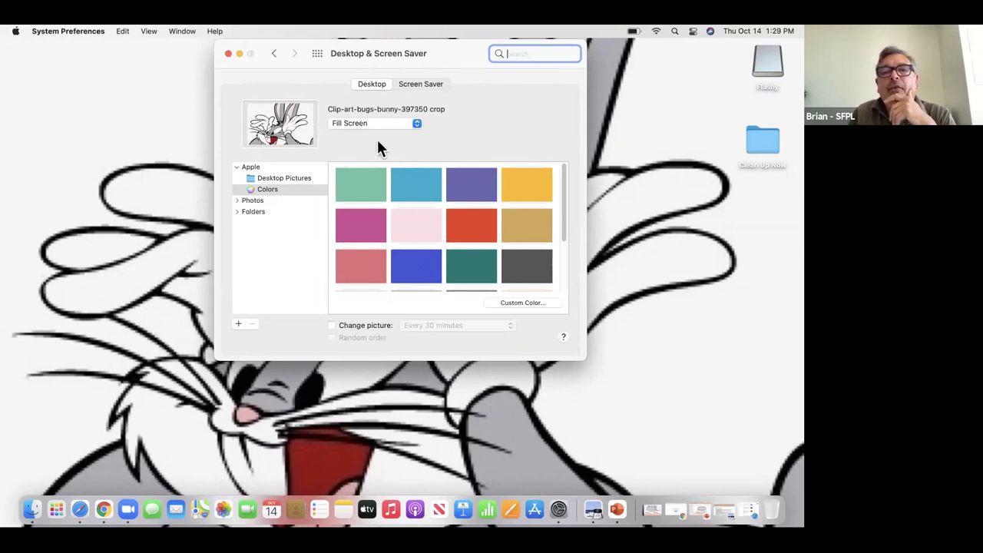
pyautogui.click(414, 123)
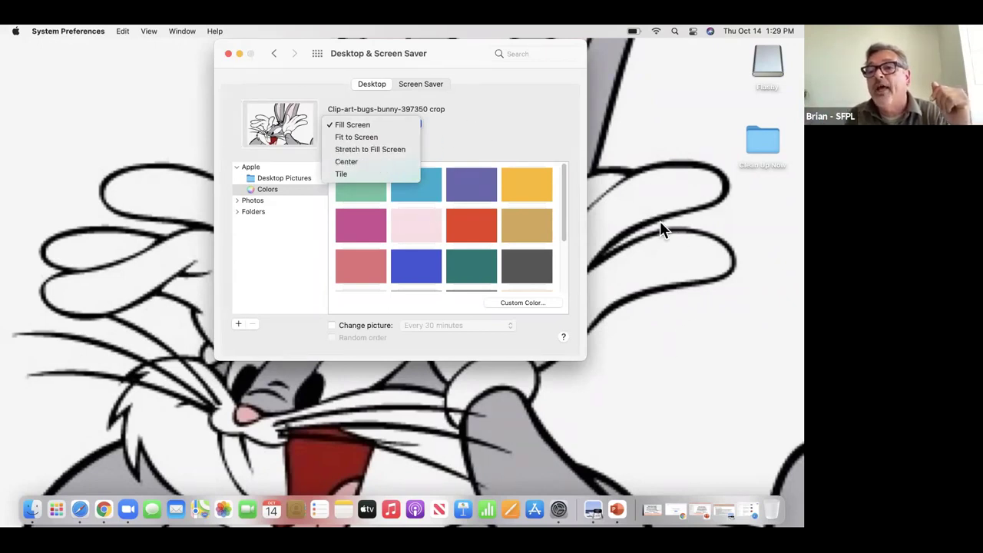
pyautogui.click(371, 161)
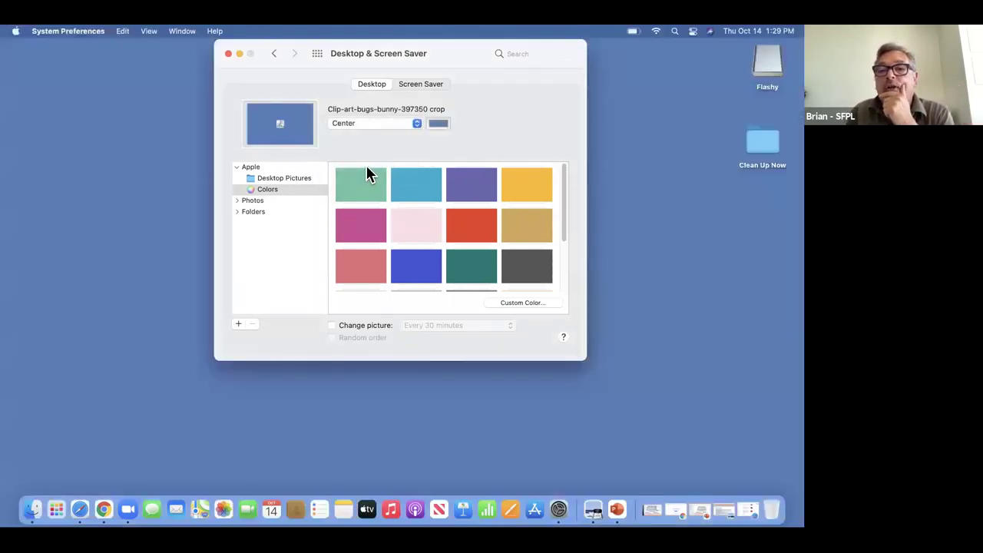
pyautogui.moveTo(443, 66); pyautogui.dragTo(244, 112)
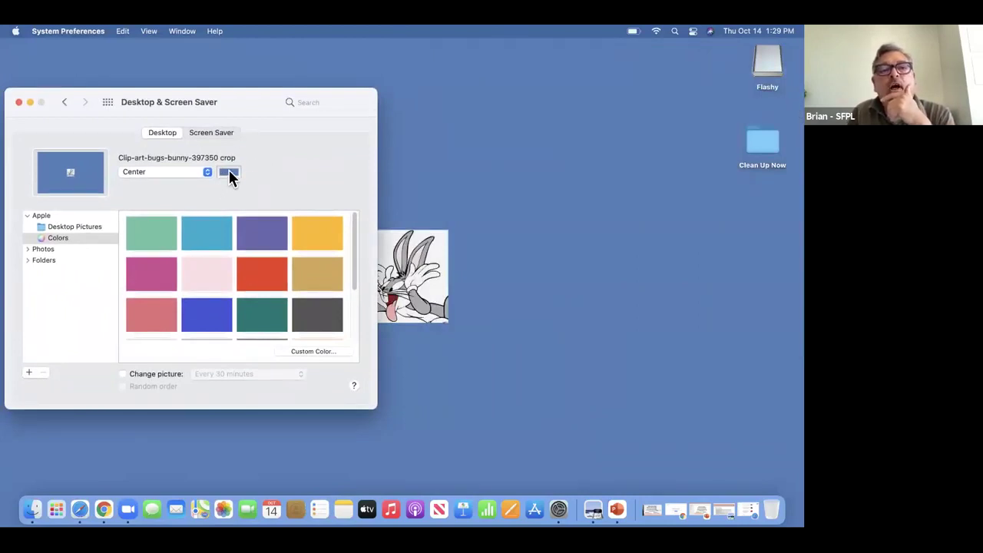
# Set the fill color around the centered desktop picture to the Nickel pencil color, and close the color picker
pyautogui.click(229, 172)
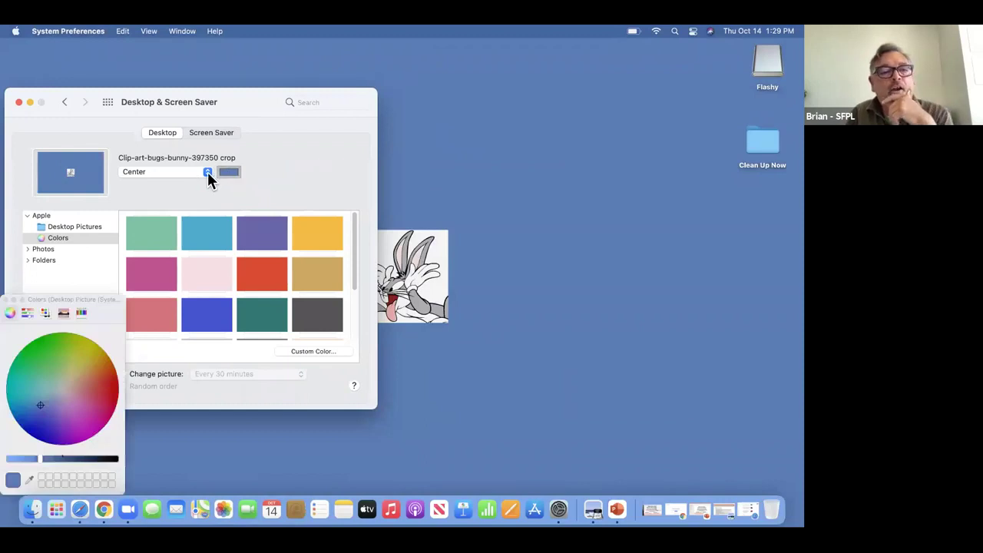
pyautogui.click(81, 313)
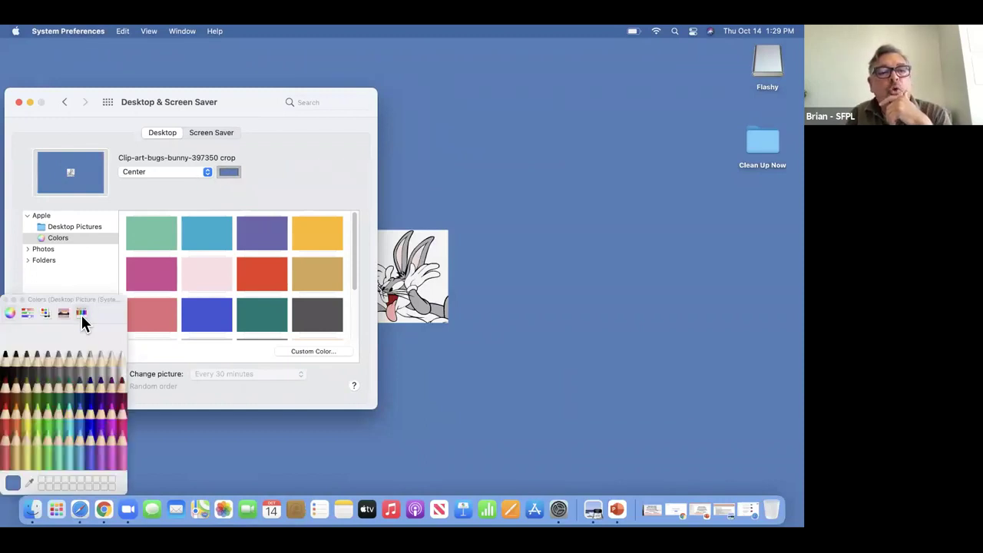
pyautogui.moveTo(97, 299)
pyautogui.mouseDown()
pyautogui.moveTo(292, 299)
pyautogui.moveTo(604, 83)
pyautogui.moveTo(602, 112)
pyautogui.mouseUp()
pyautogui.click(516, 122)
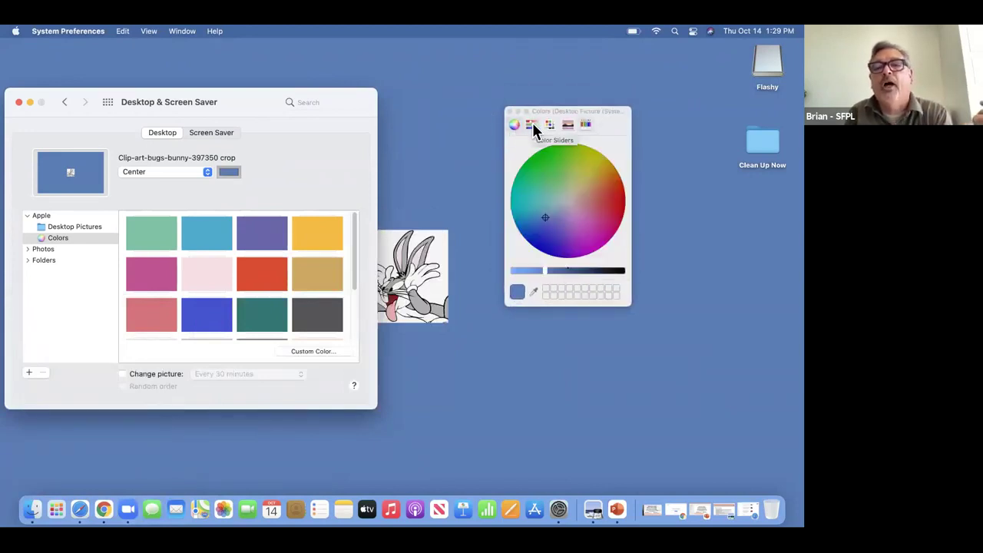
pyautogui.click(588, 128)
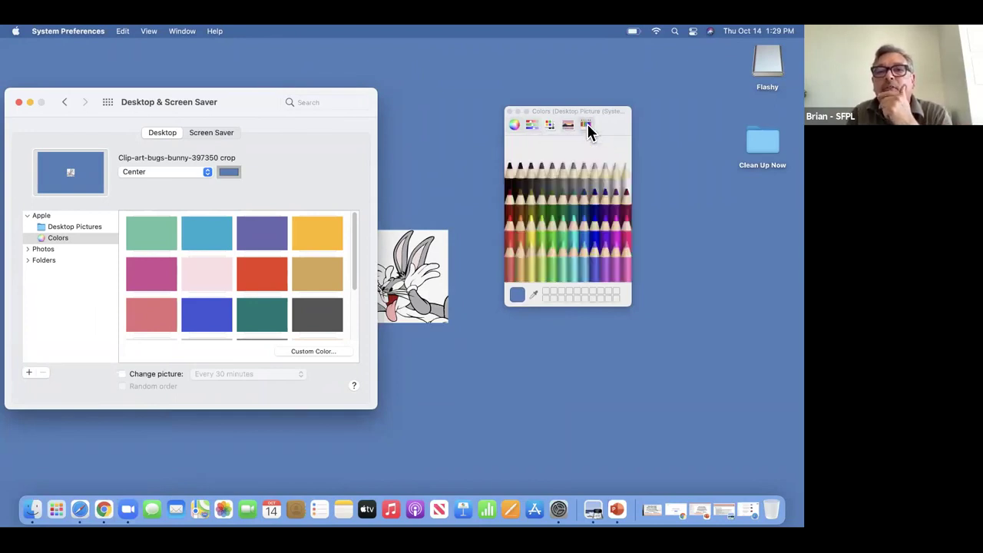
pyautogui.click(585, 183)
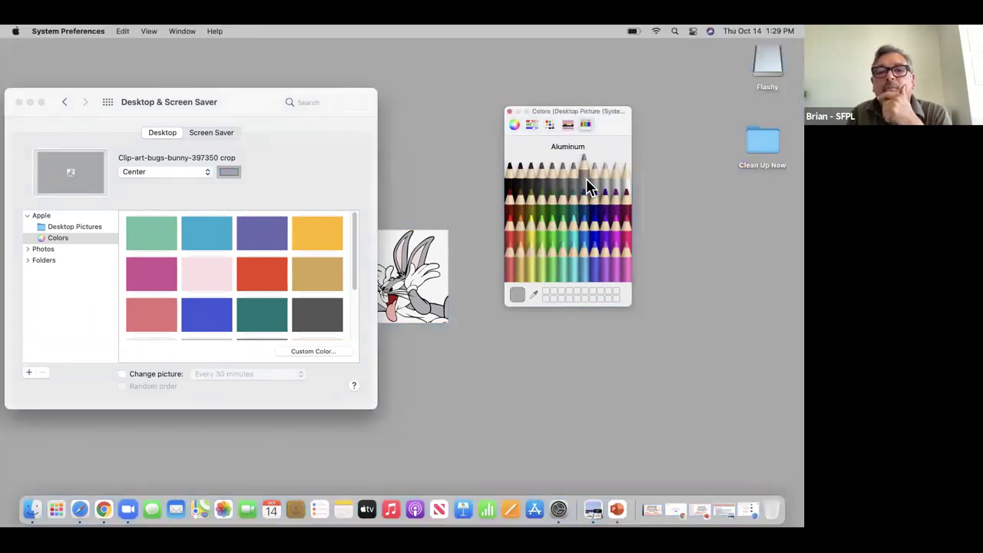
pyautogui.click(570, 183)
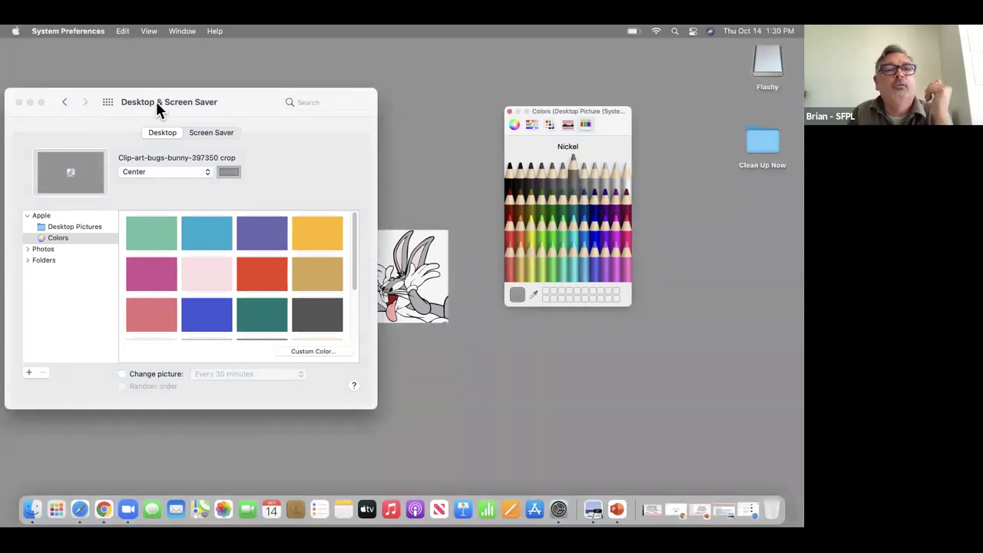
pyautogui.click(509, 111)
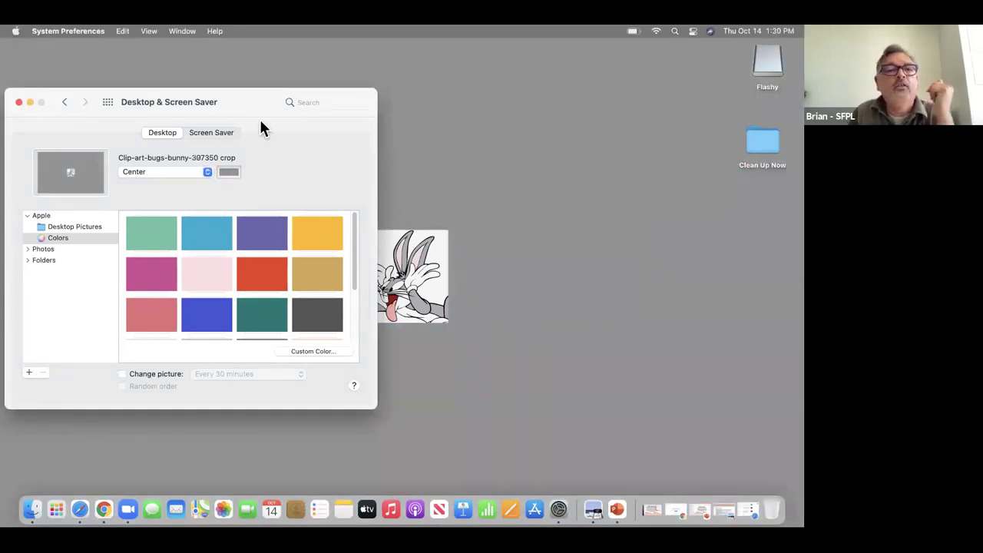
# Close the settings window to view the desktop, reopen System Preferences, and open the screen saver settings
pyautogui.click(19, 102)
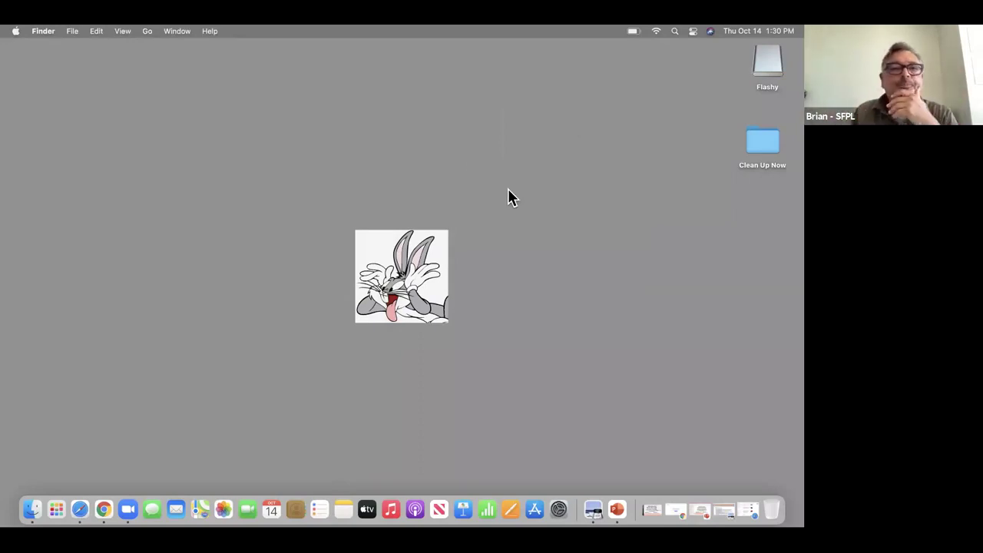
pyautogui.click(17, 33)
pyautogui.click(29, 66)
pyautogui.moveTo(234, 107); pyautogui.dragTo(305, 67)
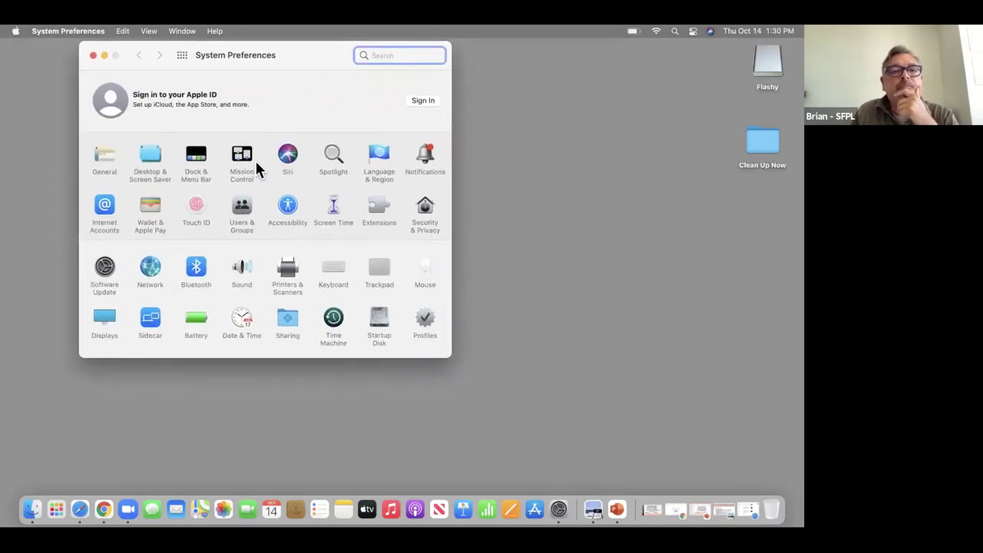
pyautogui.click(202, 160)
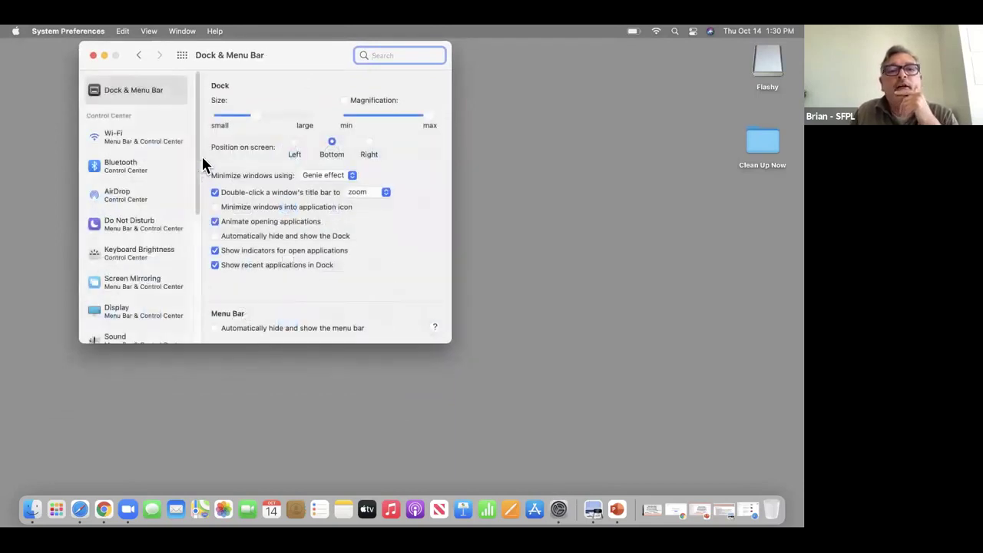
pyautogui.click(136, 55)
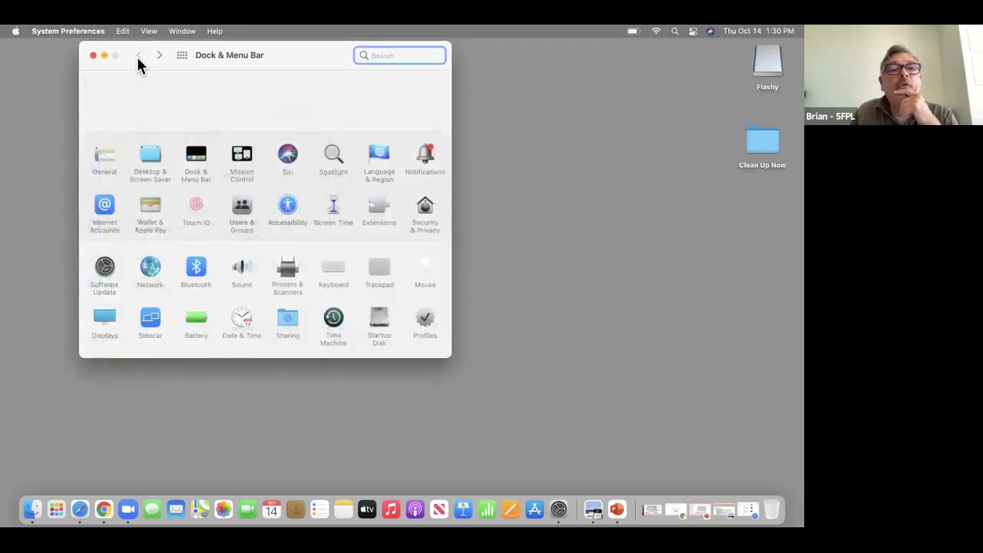
pyautogui.click(151, 163)
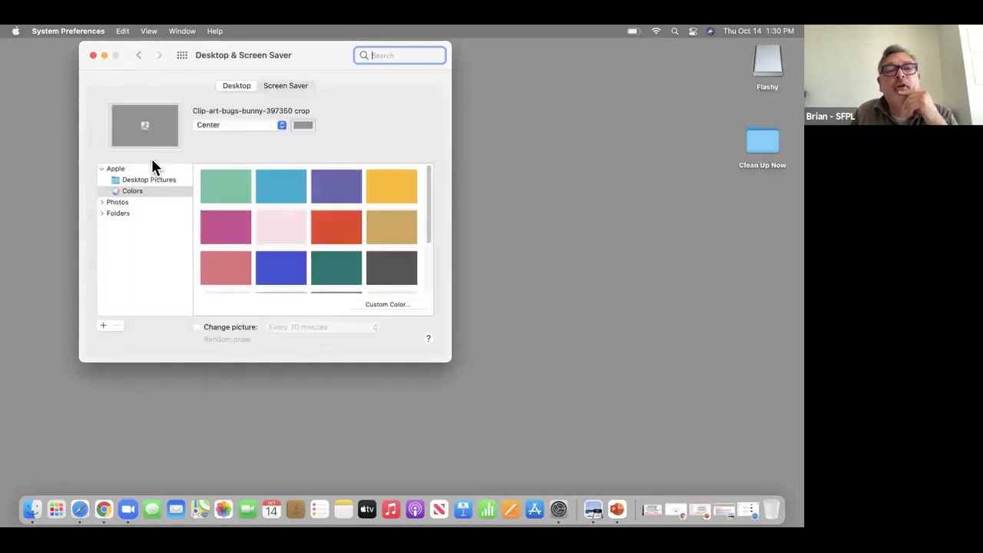
pyautogui.click(284, 84)
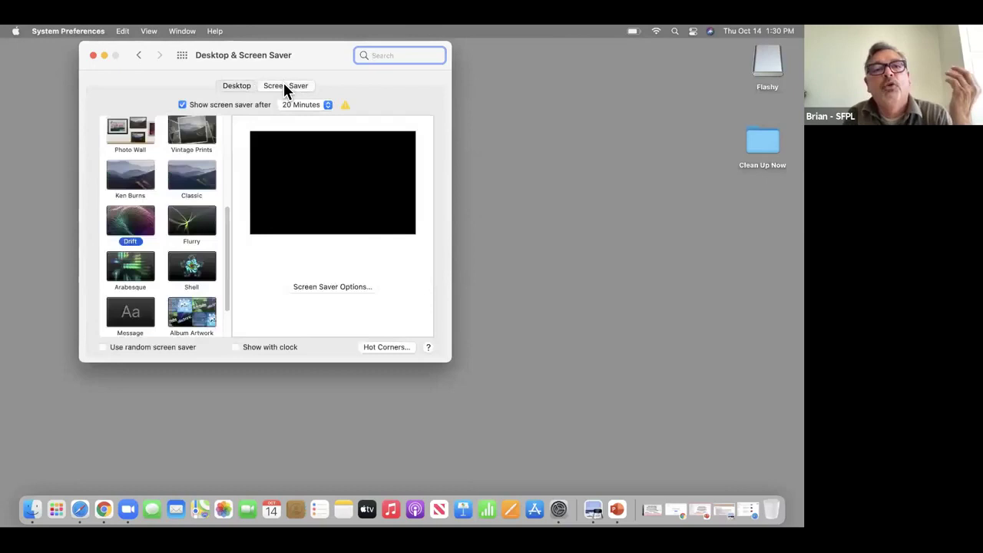
# Look through the available screen savers and the start delay choices, and return to the overview of all preferences
pyautogui.moveTo(224, 243); pyautogui.dragTo(223, 318)
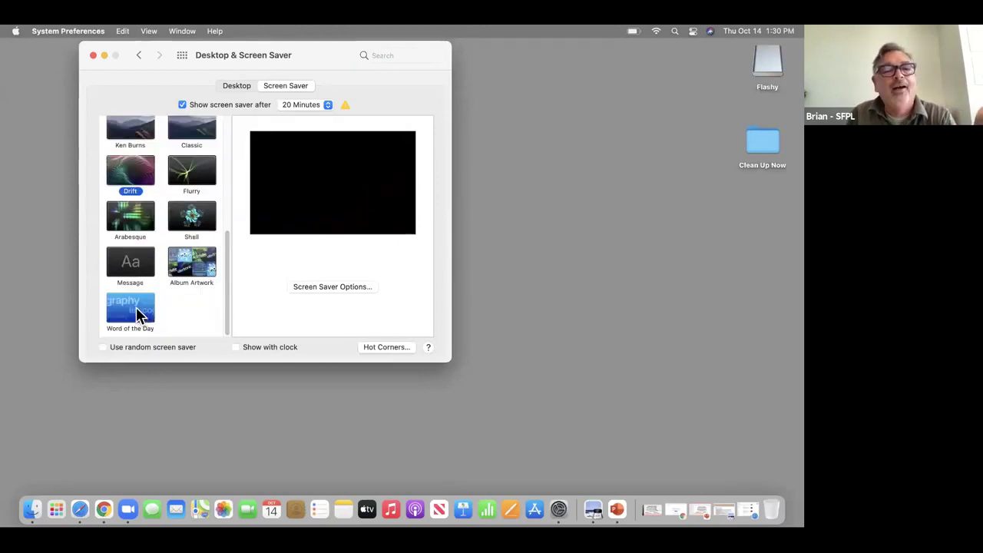
pyautogui.moveTo(225, 289); pyautogui.dragTo(227, 149)
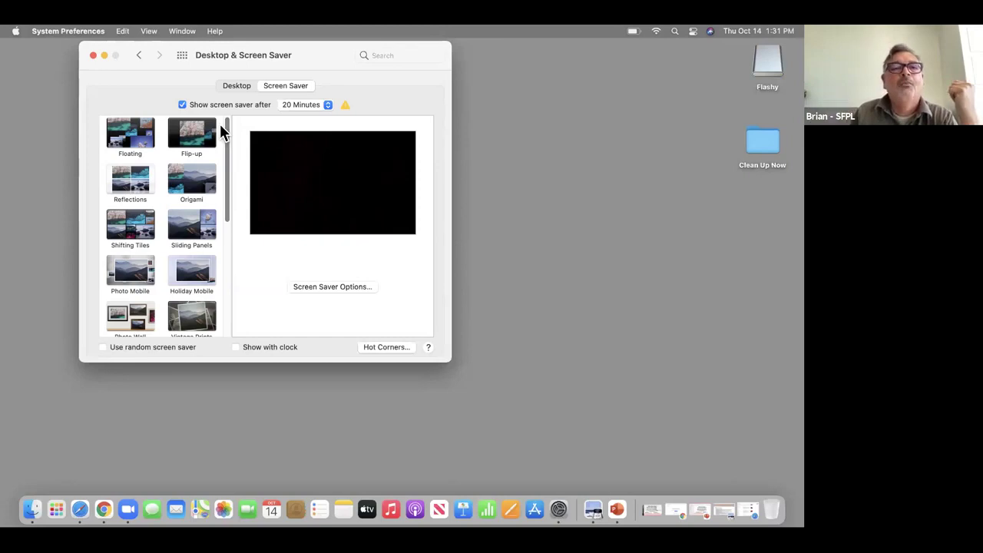
pyautogui.moveTo(227, 138); pyautogui.dragTo(220, 94)
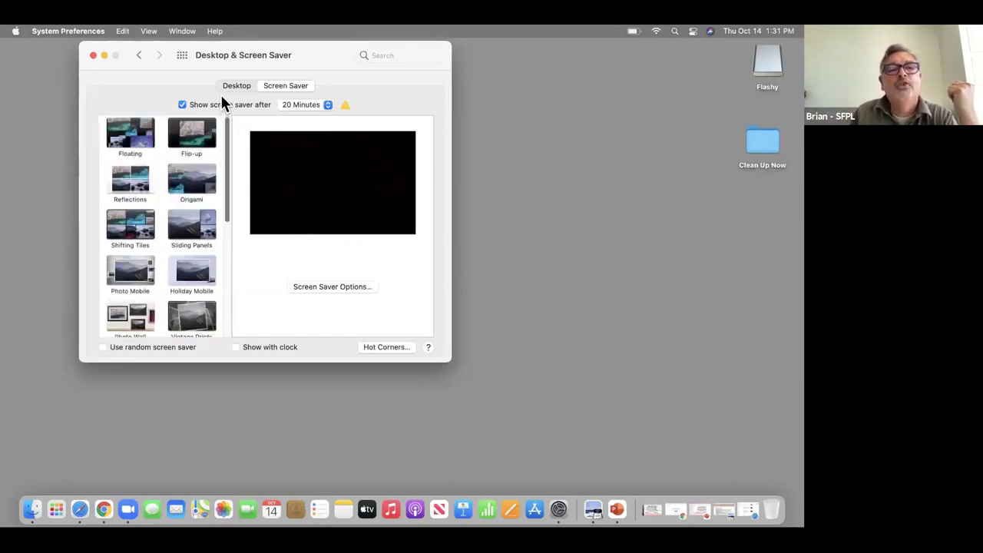
pyautogui.click(327, 104)
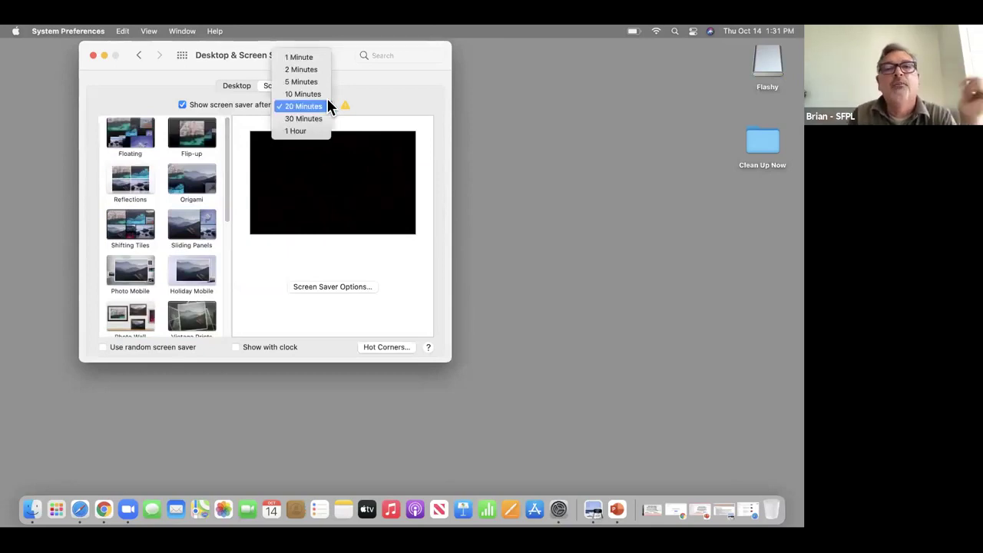
pyautogui.click(384, 91)
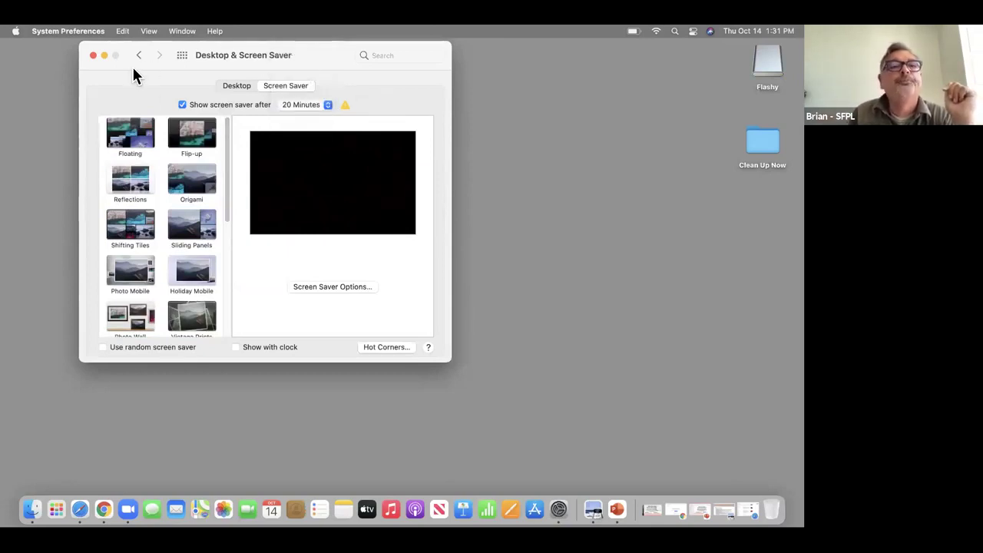
pyautogui.click(179, 54)
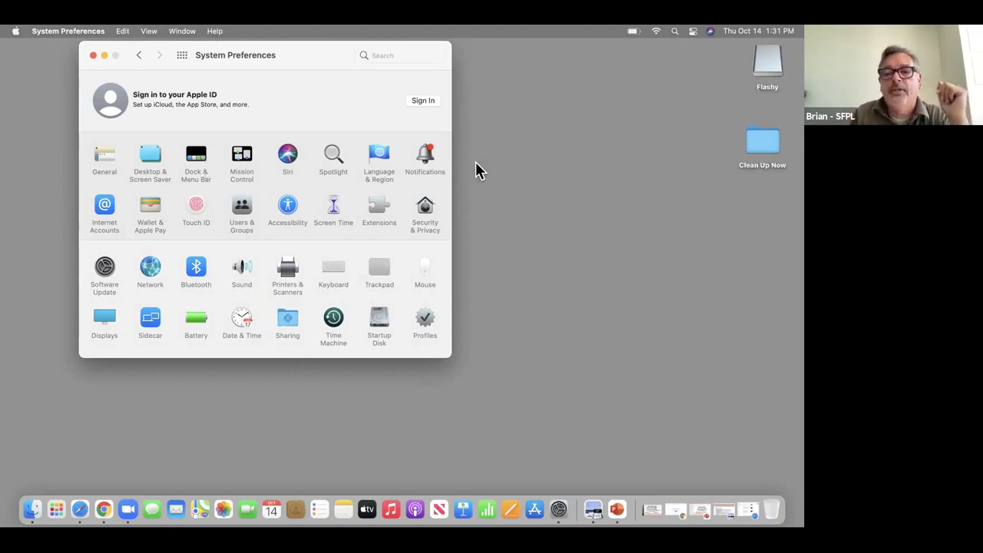
# Preview frankswildyears.jpg from the Clean Up Now folder and set it as the desktop picture
pyautogui.doubleClick(763, 146)
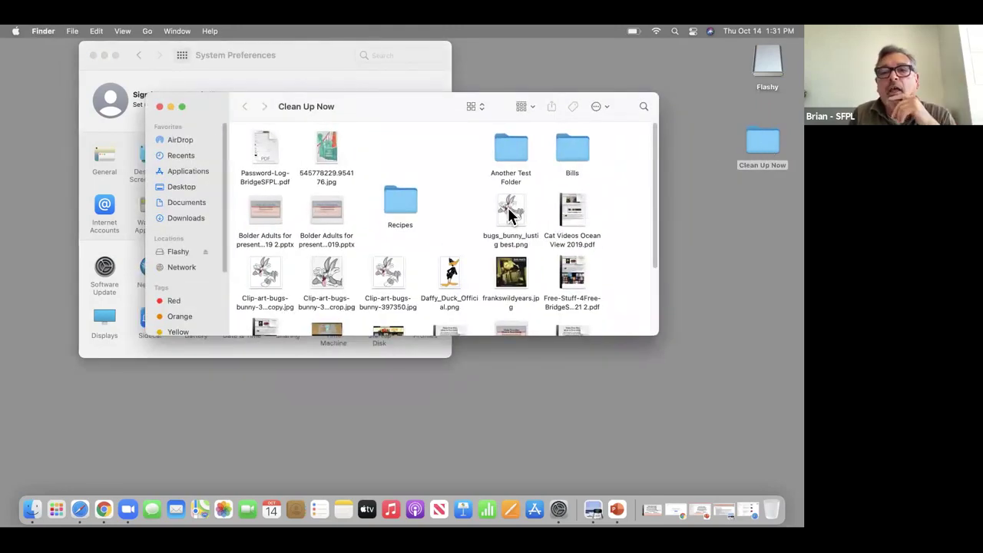
pyautogui.doubleClick(508, 274)
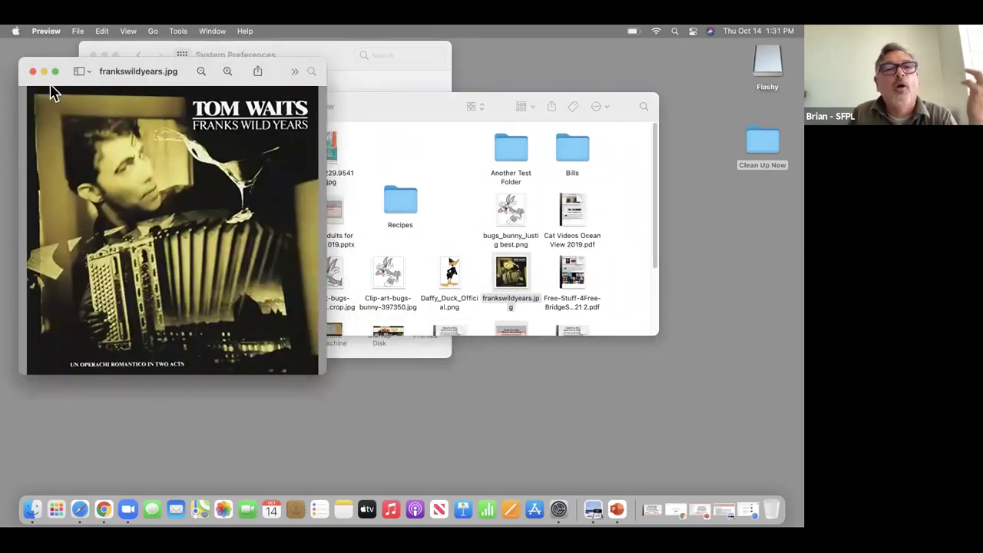
pyautogui.click(32, 71)
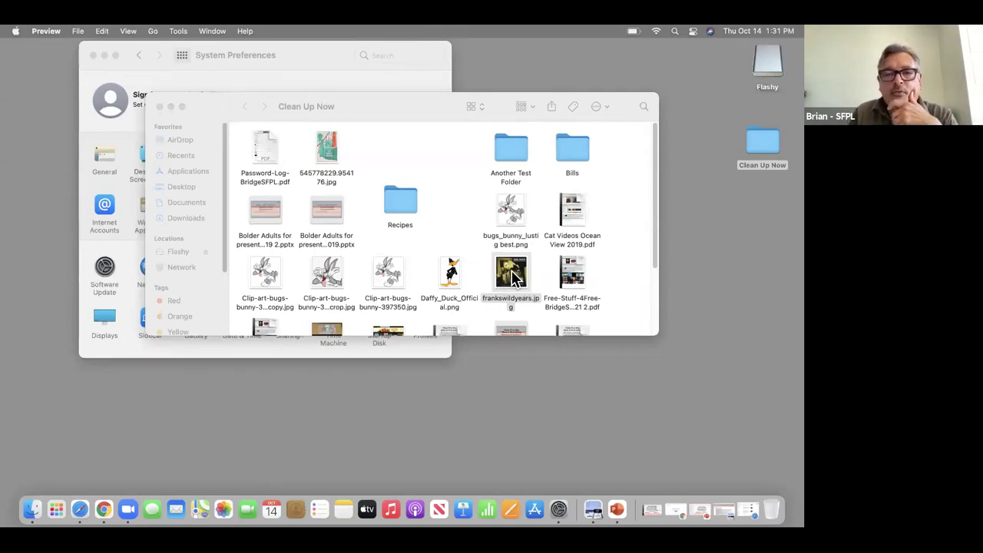
pyautogui.rightClick(513, 278)
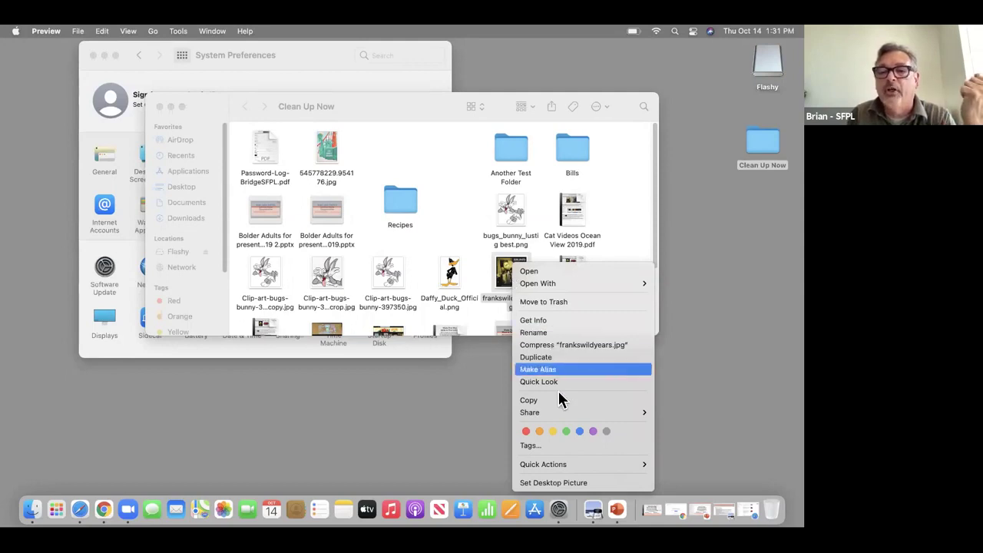
pyautogui.click(569, 482)
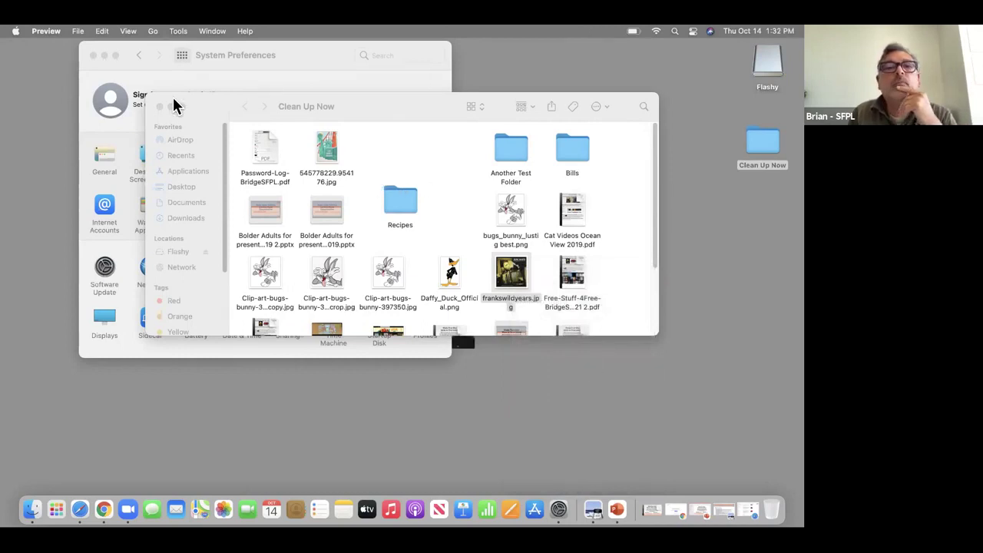
# Minimize System Preferences, move the Clean Up Now window aside to view the desktop picture, and close the folder
pyautogui.click(104, 56)
pyautogui.moveTo(210, 101); pyautogui.dragTo(147, 391)
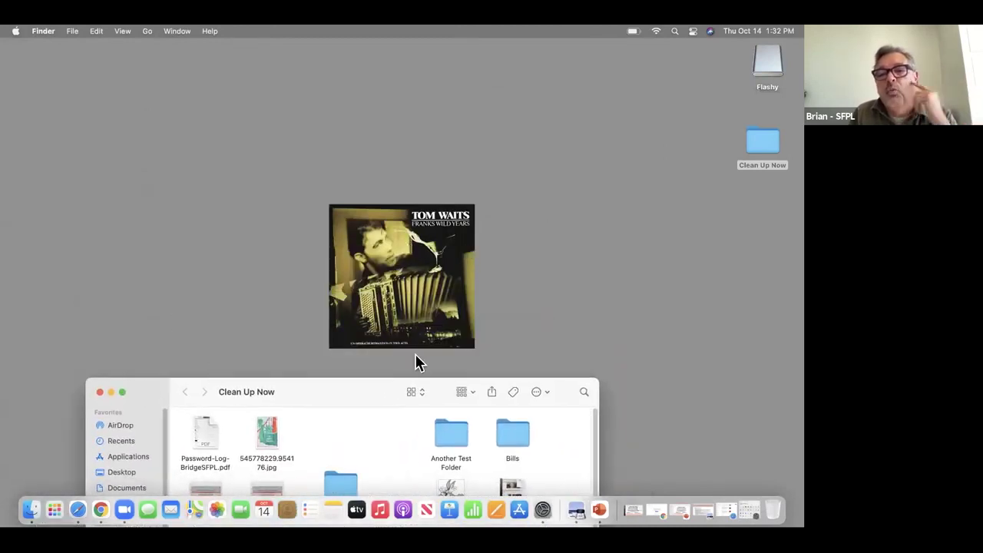
pyautogui.moveTo(349, 387); pyautogui.dragTo(357, 179)
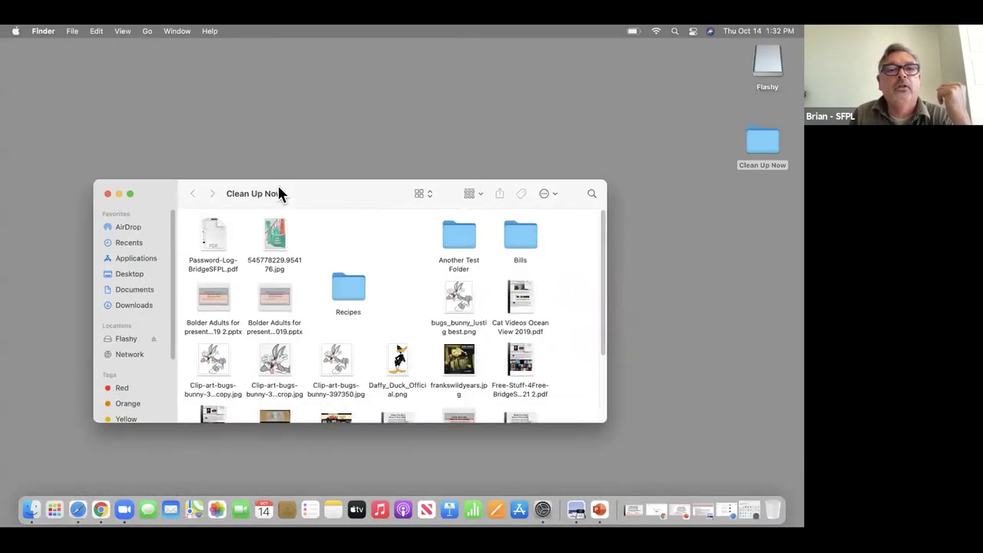
pyautogui.click(108, 198)
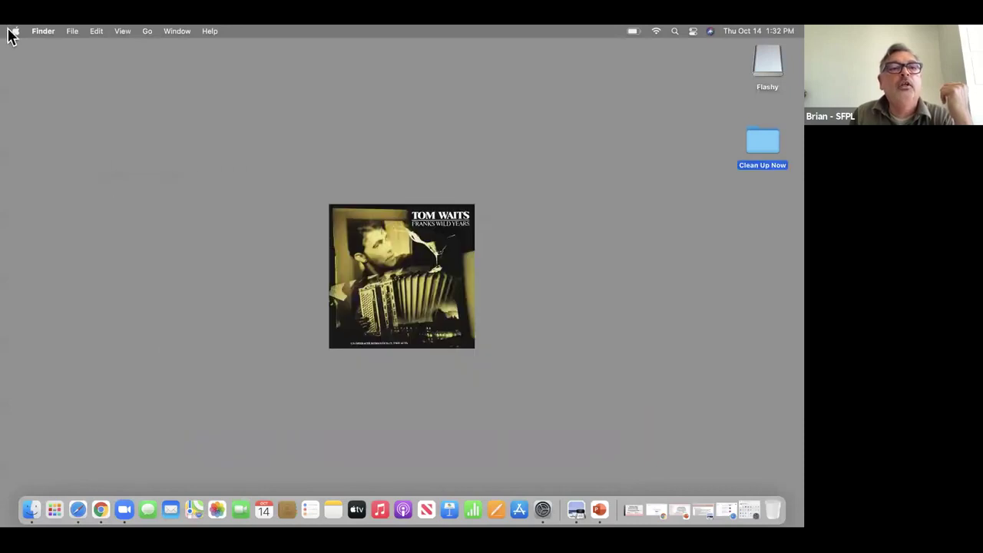
# Reopen the desktop picture settings, move the window toward the middle of the desktop, and choose the Center display mode
pyautogui.click(12, 31)
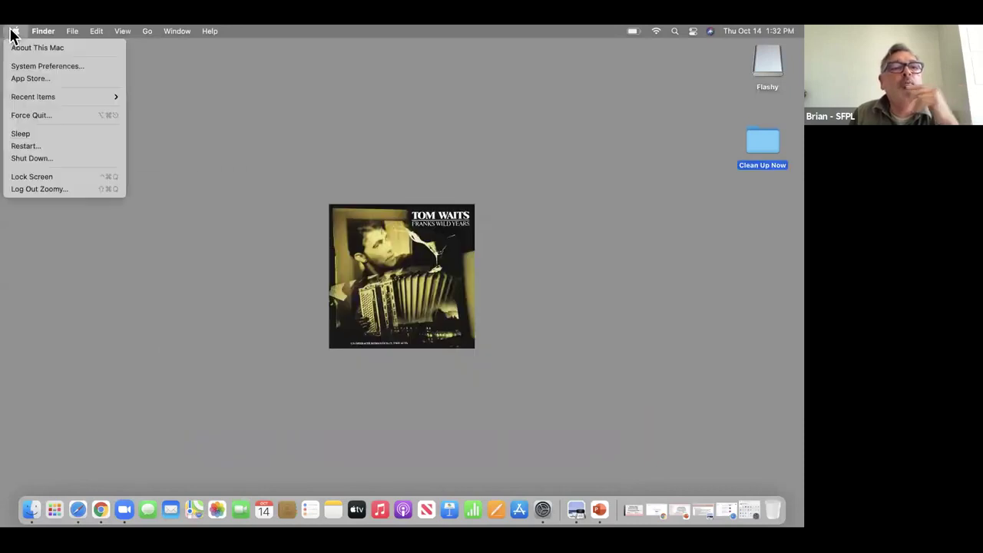
pyautogui.click(38, 67)
pyautogui.click(154, 159)
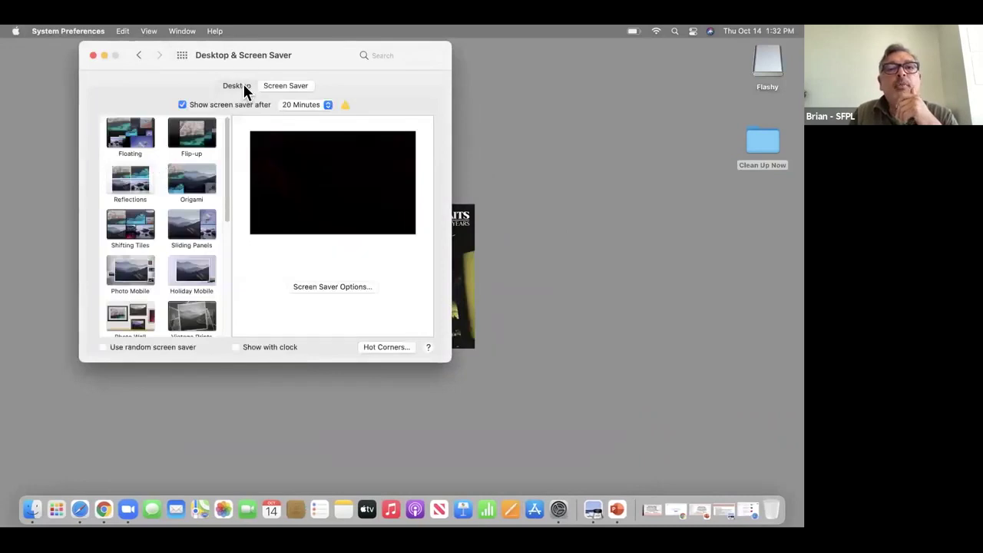
pyautogui.click(242, 86)
pyautogui.moveTo(121, 60); pyautogui.dragTo(290, 149)
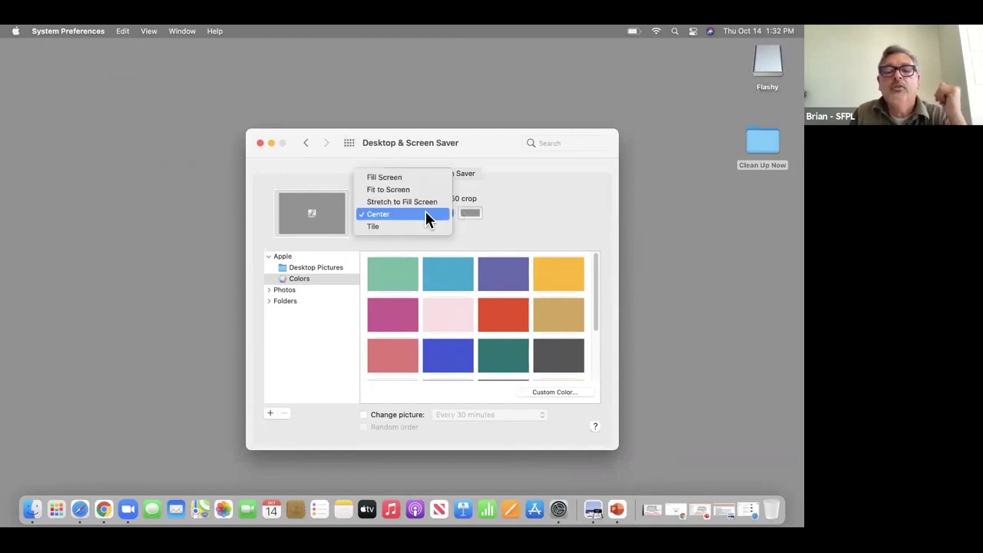
pyautogui.click(426, 212)
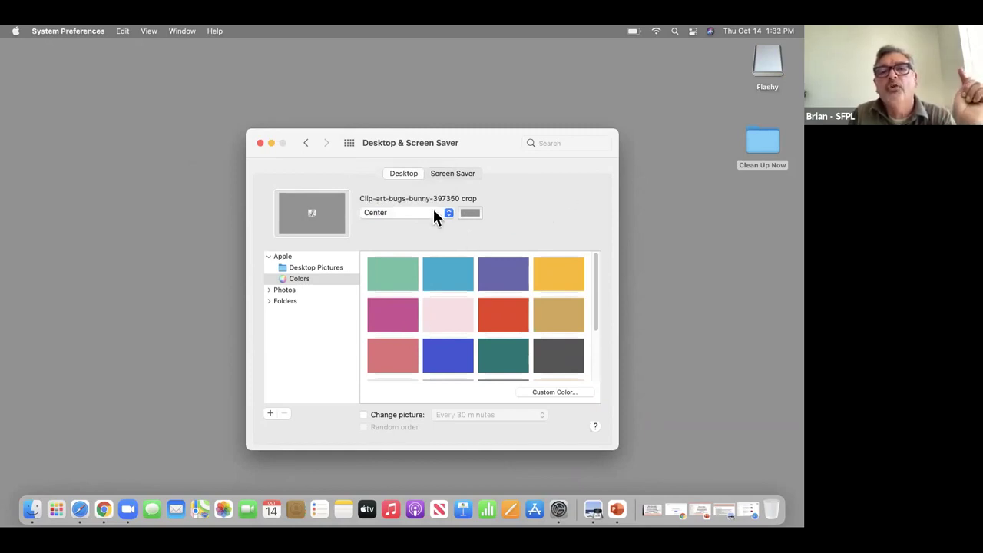
# Open the Desktop Pictures location in Finder, go to the Clean Up Now folder on the Desktop, and preview the kanopy screenshot
pyautogui.doubleClick(315, 267)
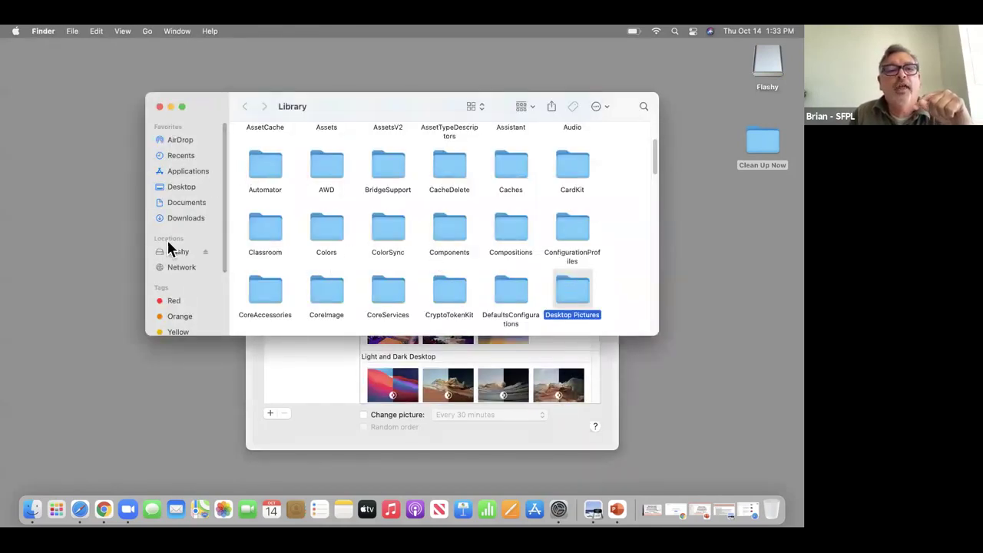
pyautogui.click(180, 188)
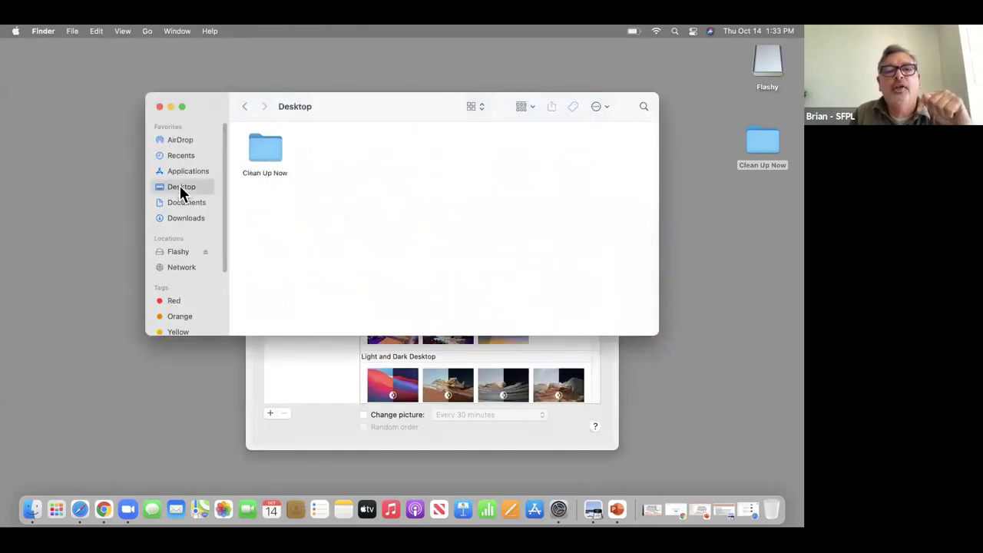
pyautogui.doubleClick(265, 152)
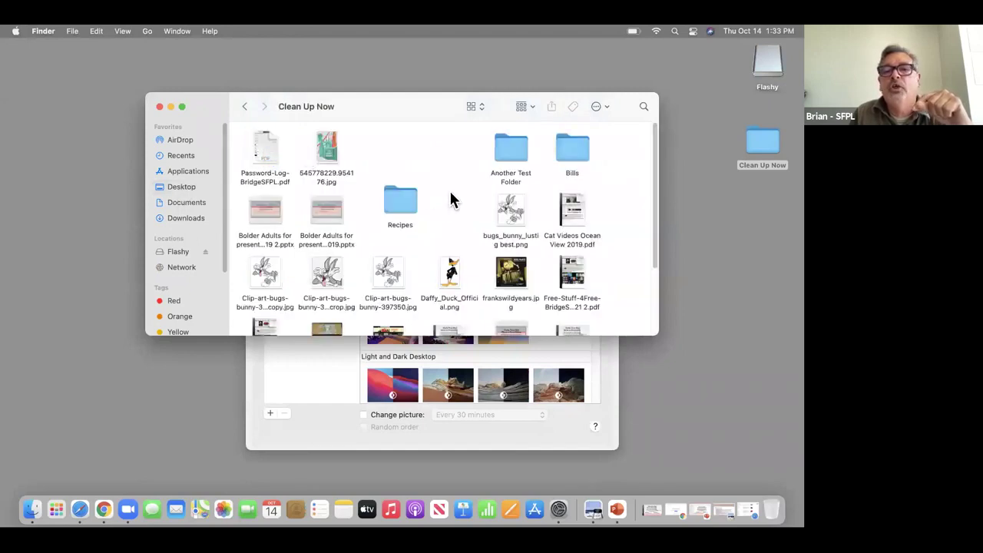
pyautogui.scroll(-3, 460, 236)
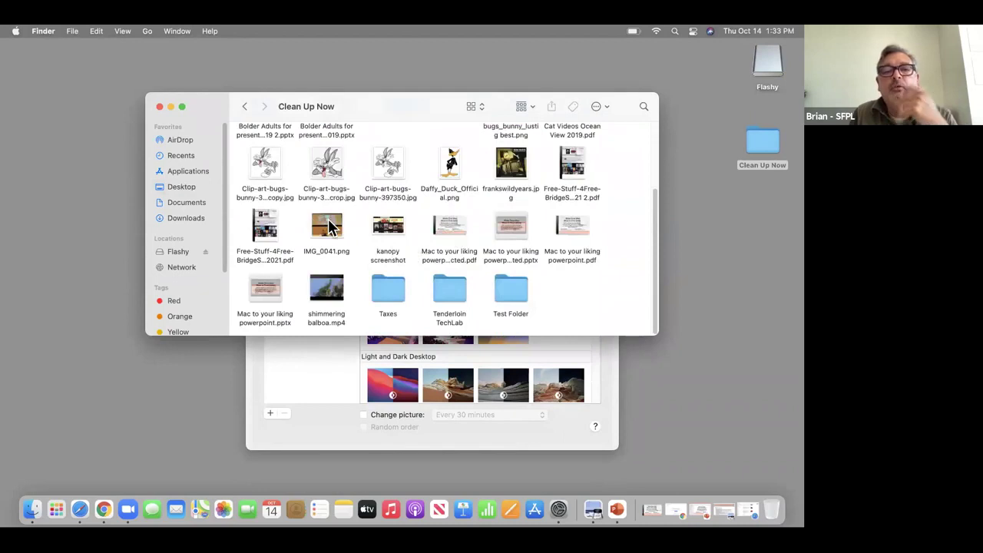
pyautogui.doubleClick(384, 229)
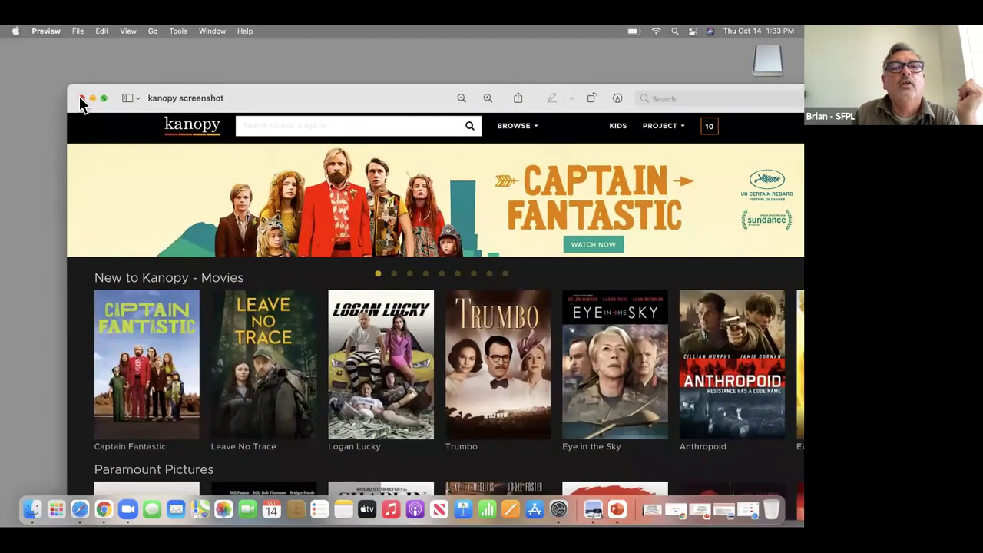
pyautogui.click(79, 99)
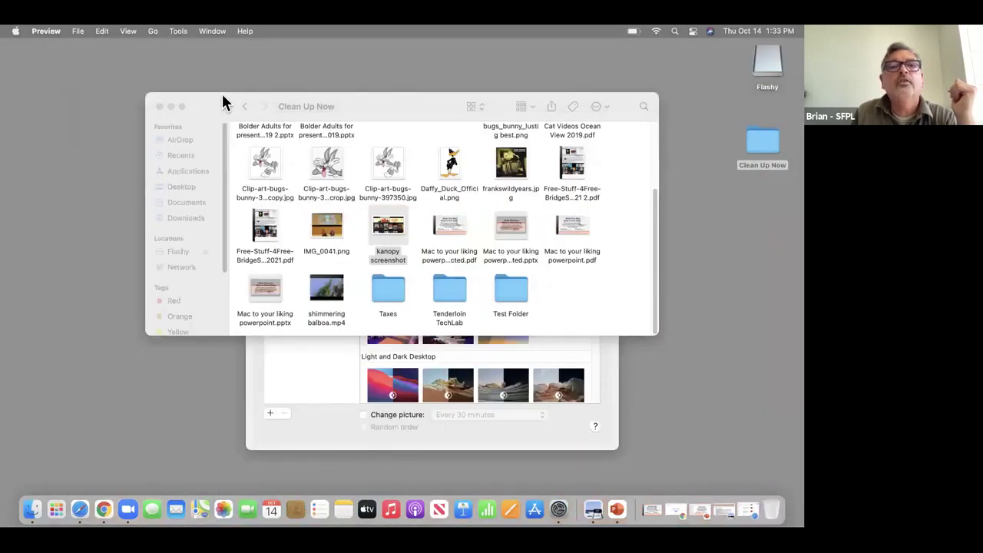
# Move the folder window down and minimize System Preferences to view the desktop picture, and bring the desktop settings back
pyautogui.moveTo(224, 103); pyautogui.dragTo(176, 311)
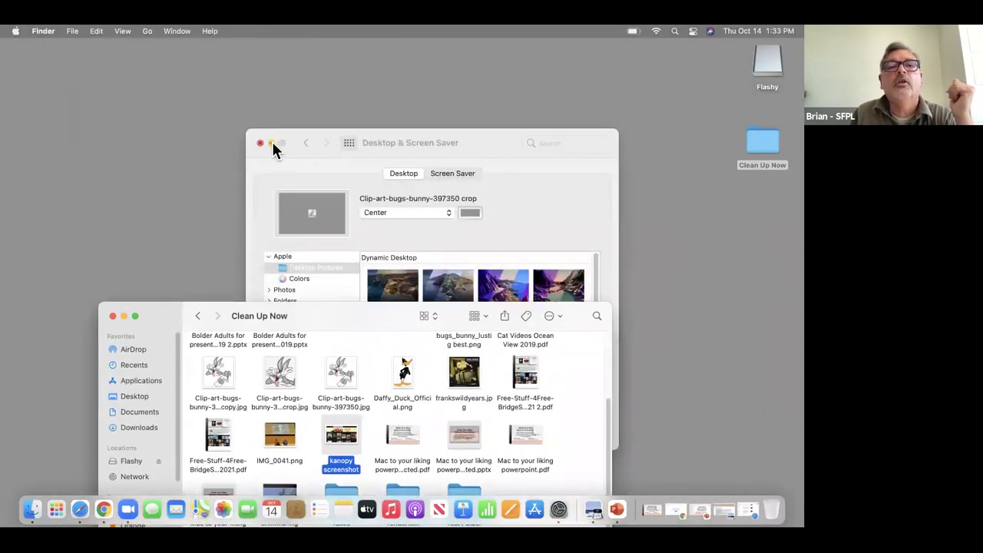
pyautogui.click(272, 143)
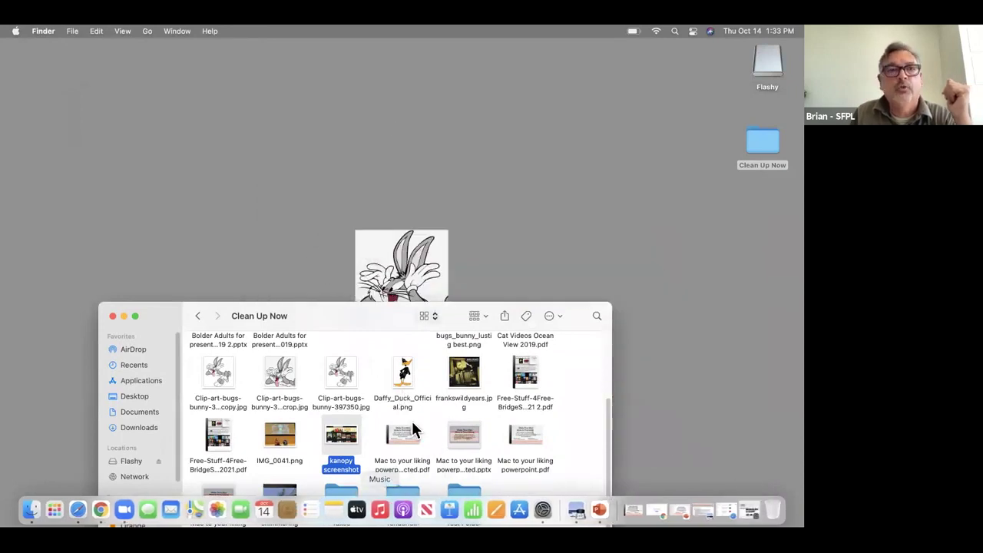
pyautogui.click(16, 31)
pyautogui.click(33, 65)
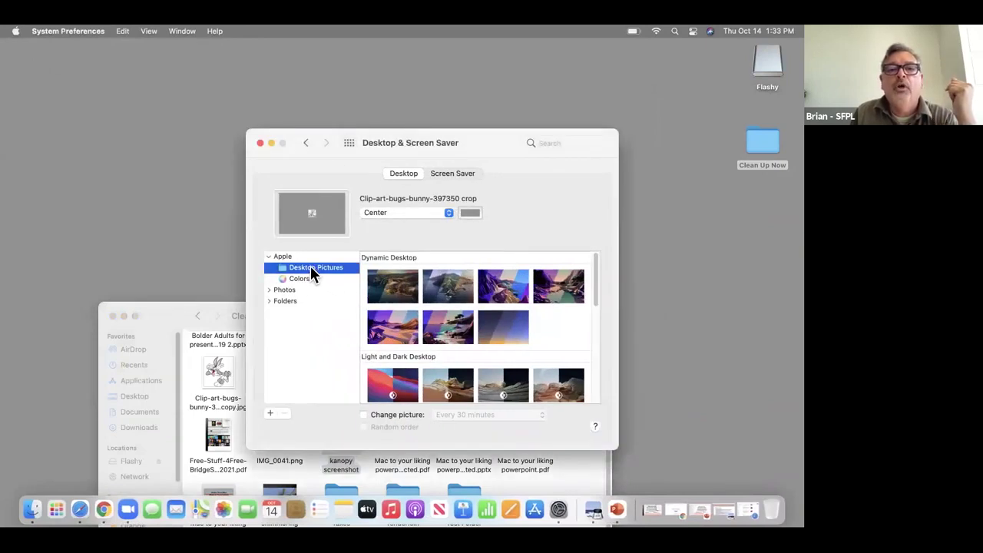
# Check the picture display modes, keep Center, and expand the Photos group in the list of picture sources
pyautogui.click(436, 213)
pyautogui.click(436, 212)
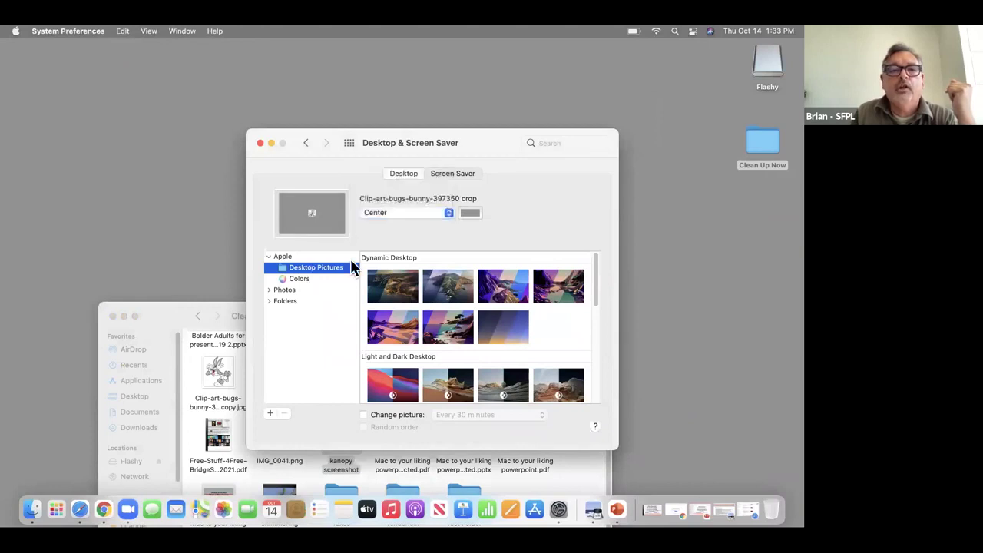
pyautogui.click(269, 290)
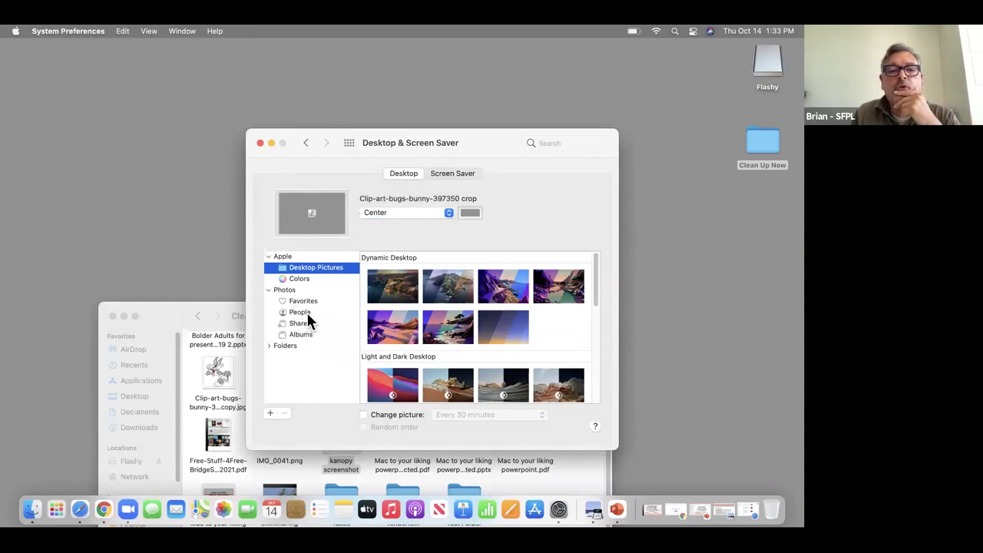
# Expand the Folders group in the picture sources, open its Pictures folder in Finder, and close that window to return to the desktop settings
pyautogui.click(273, 346)
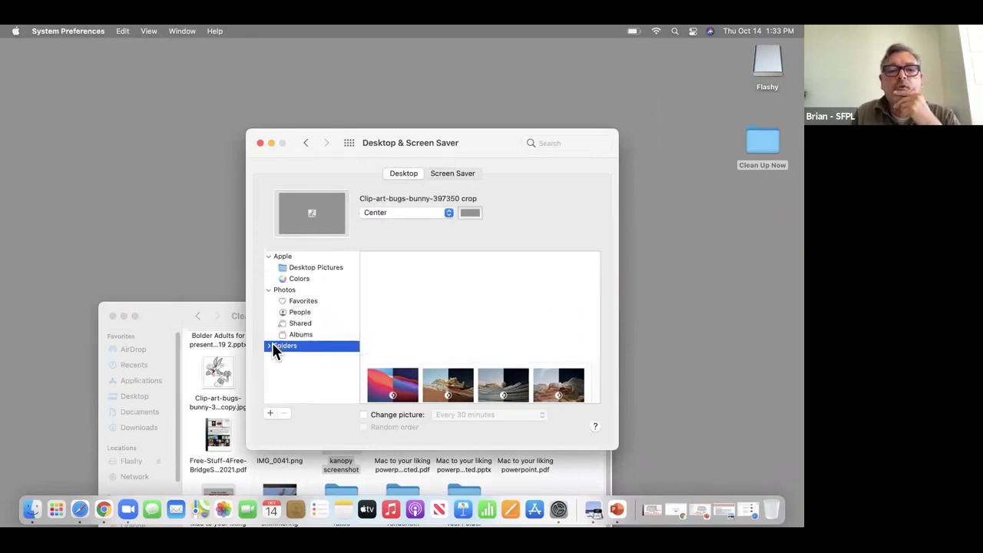
pyautogui.click(271, 345)
pyautogui.doubleClick(299, 354)
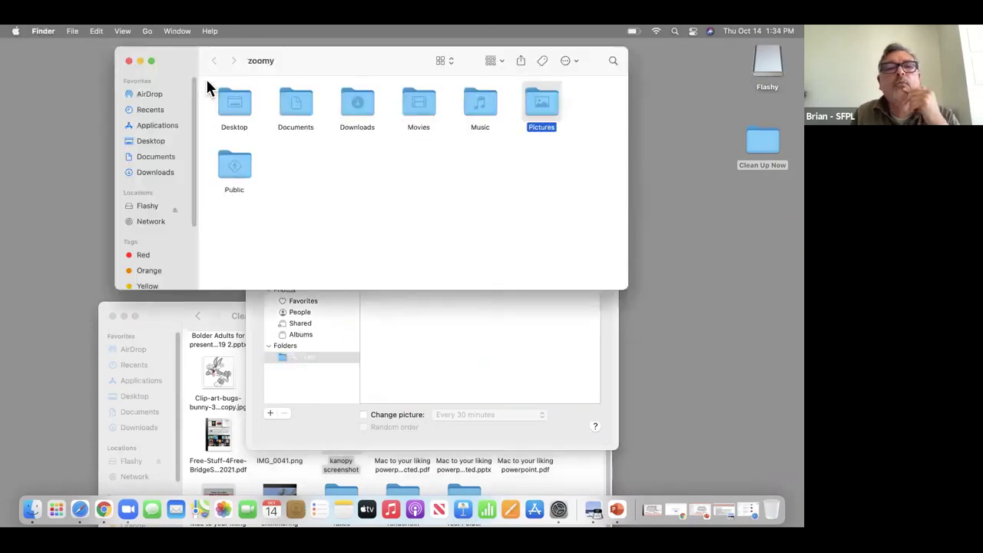
pyautogui.click(128, 62)
pyautogui.click(473, 150)
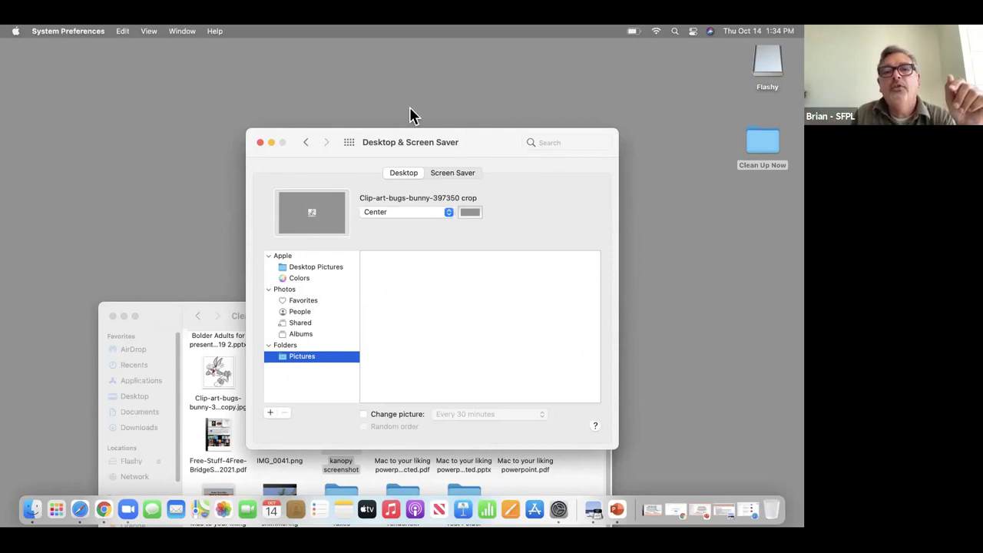
# Show the desktop picture with Fit to Screen, close the Clean Up Now folder window to view it, and bring the settings window back
pyautogui.click(450, 212)
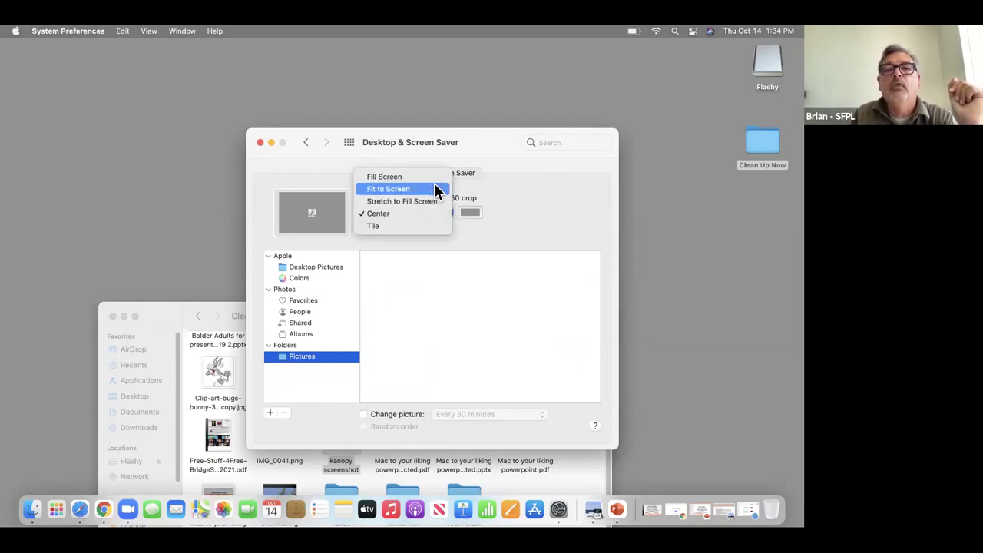
pyautogui.click(435, 189)
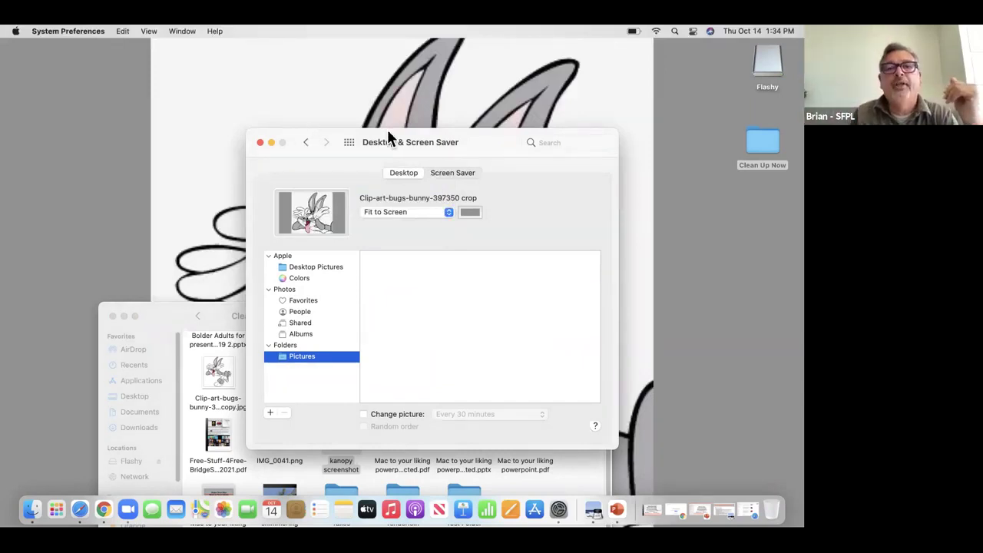
pyautogui.moveTo(291, 132); pyautogui.dragTo(629, 136)
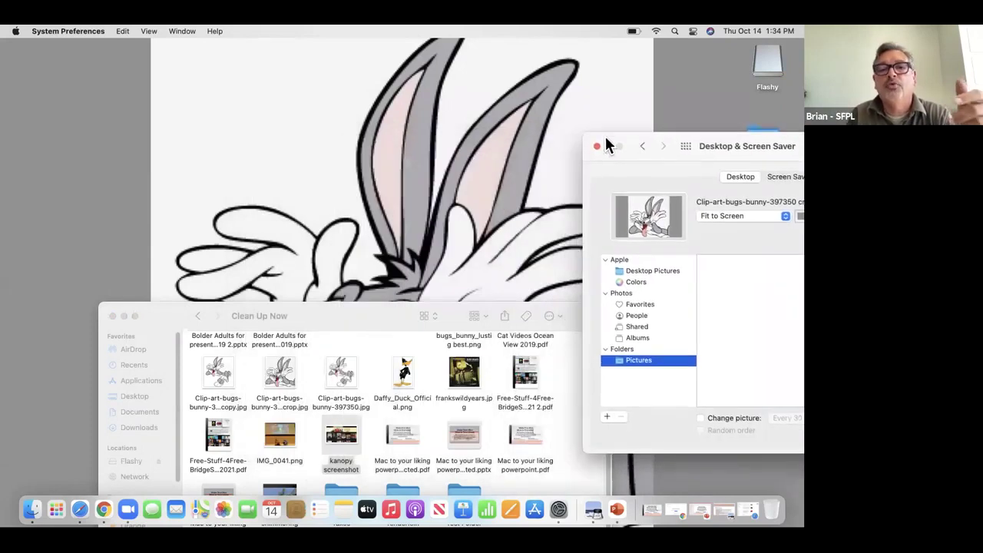
pyautogui.click(112, 317)
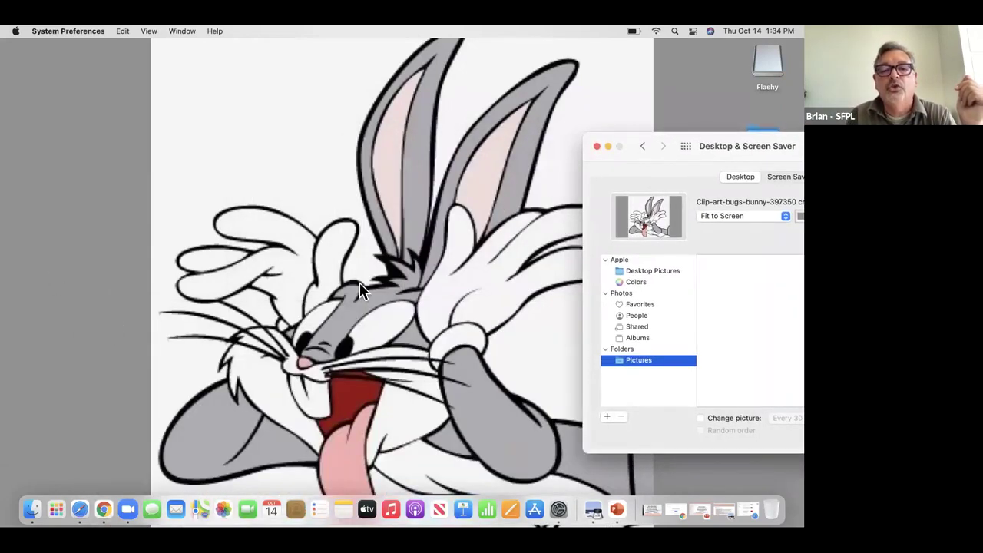
pyautogui.moveTo(754, 145); pyautogui.dragTo(399, 154)
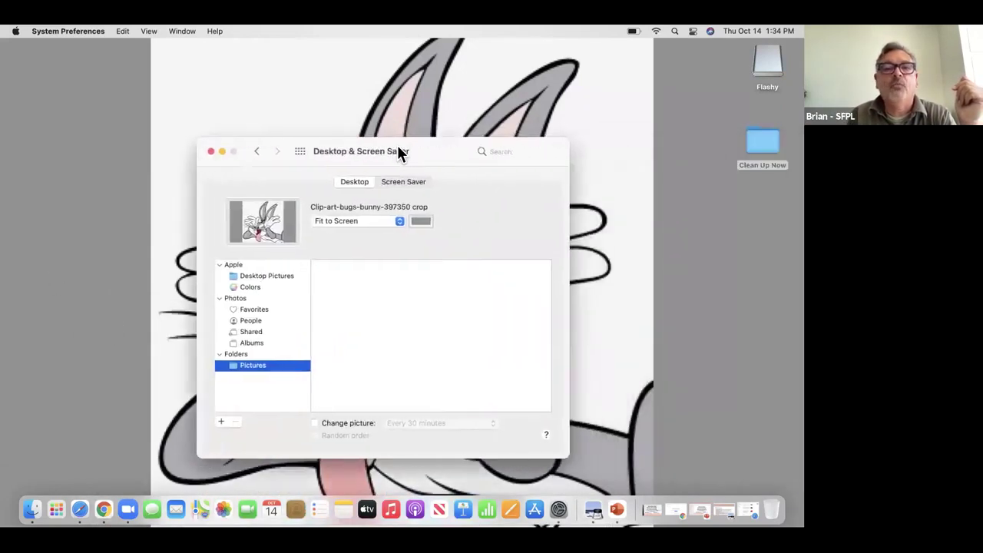
# Switch the desktop picture to Center, try the Tile display mode, and return it to Center
pyautogui.click(376, 221)
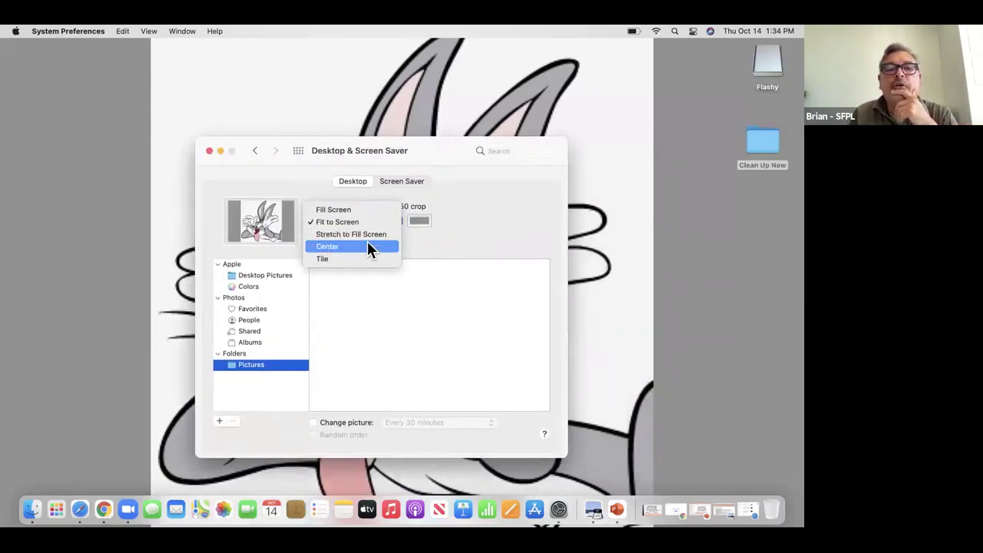
pyautogui.click(367, 244)
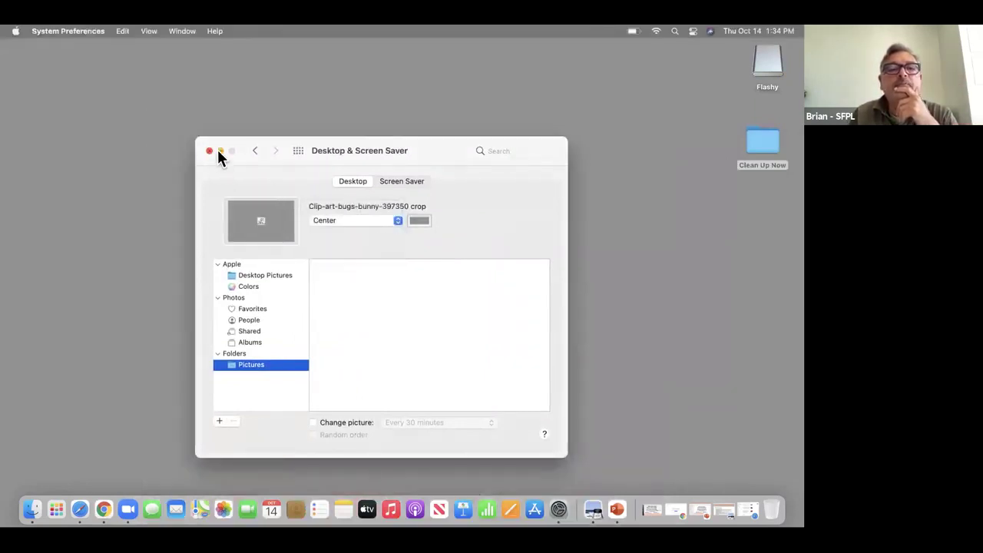
pyautogui.click(336, 217)
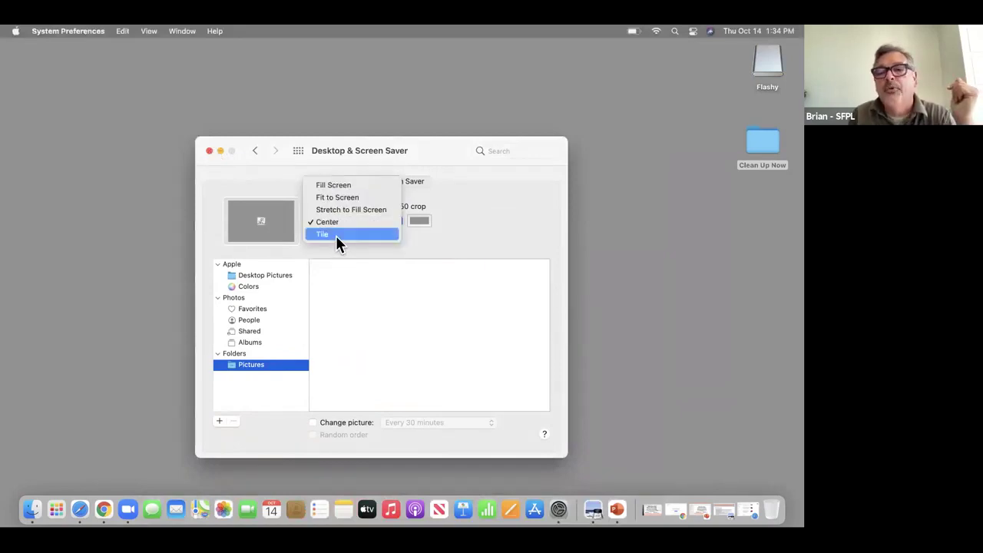
pyautogui.click(336, 235)
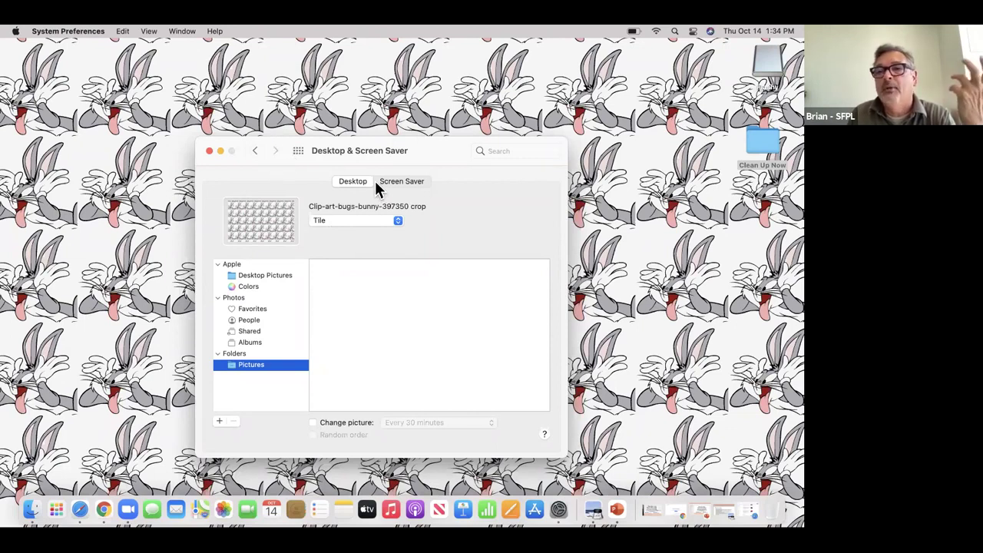
pyautogui.click(355, 222)
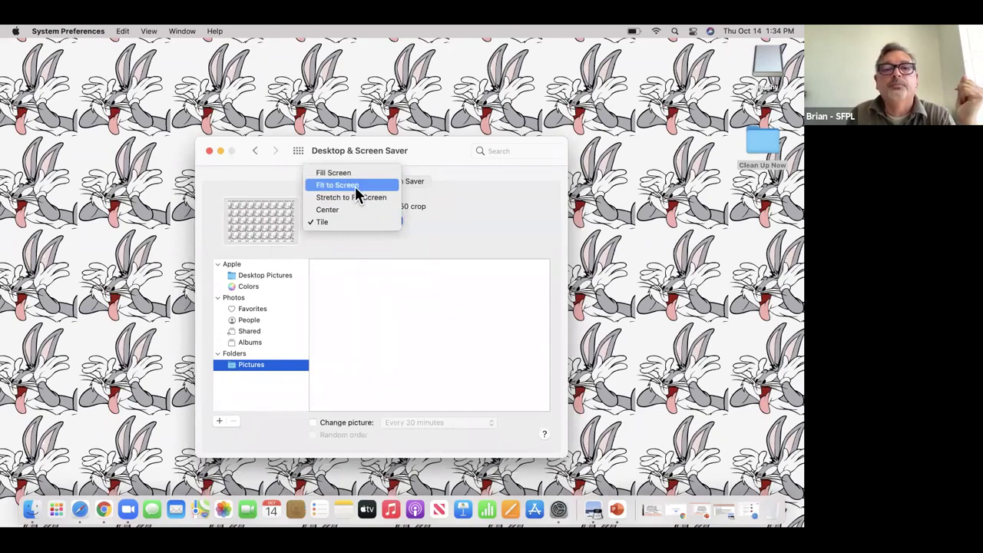
pyautogui.click(352, 209)
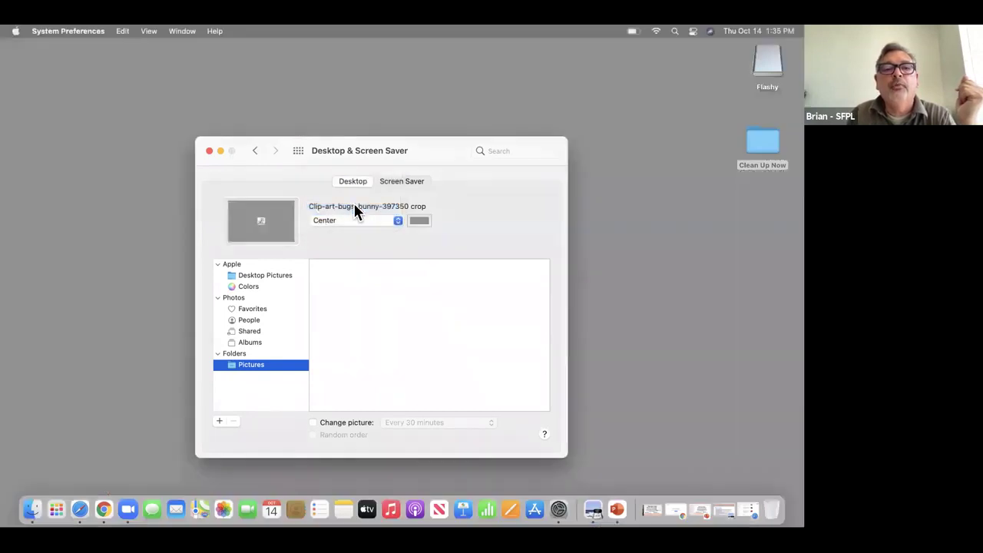
# Open the Dock & Menu Bar preferences from the preferences overview and set the Dock size close to large
pyautogui.click(298, 152)
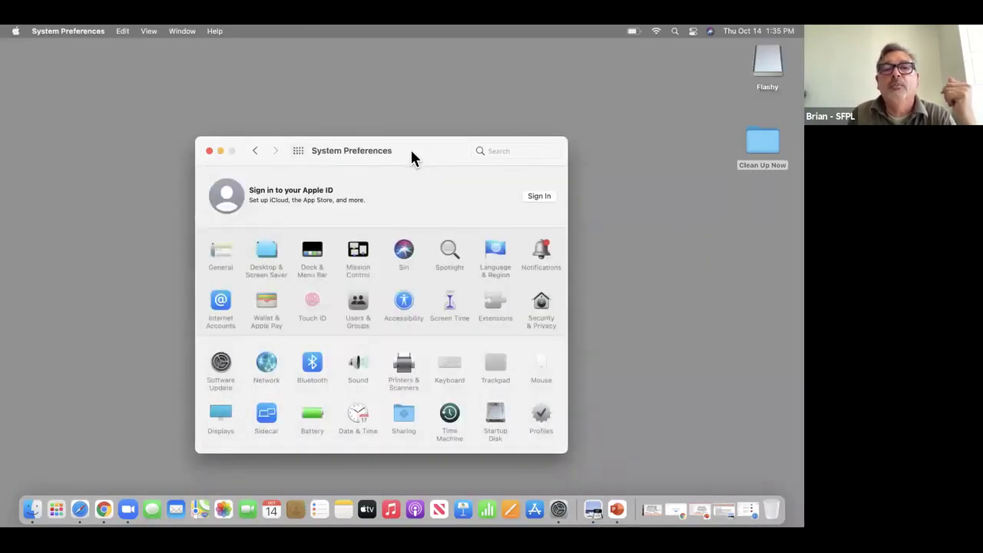
pyautogui.moveTo(410, 151); pyautogui.dragTo(313, 101)
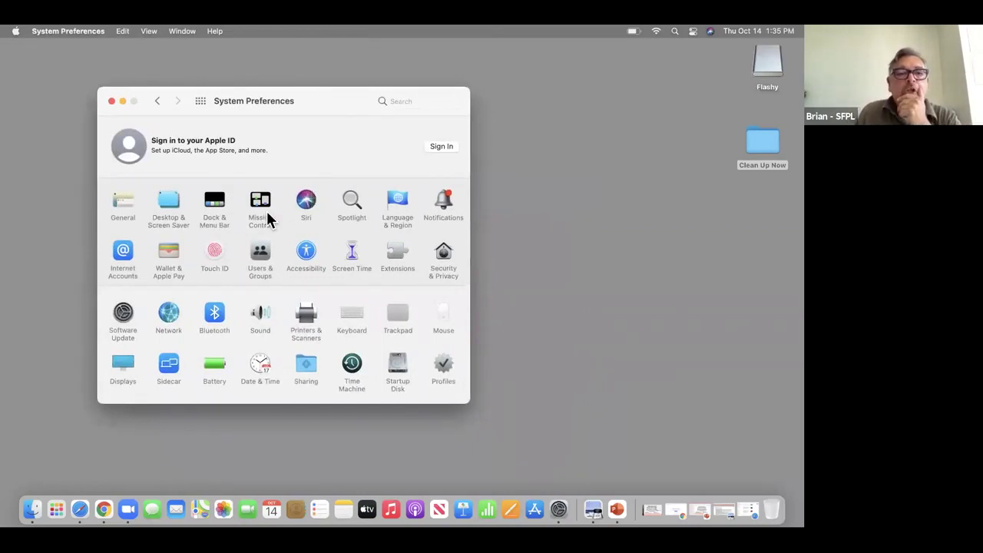
pyautogui.click(212, 204)
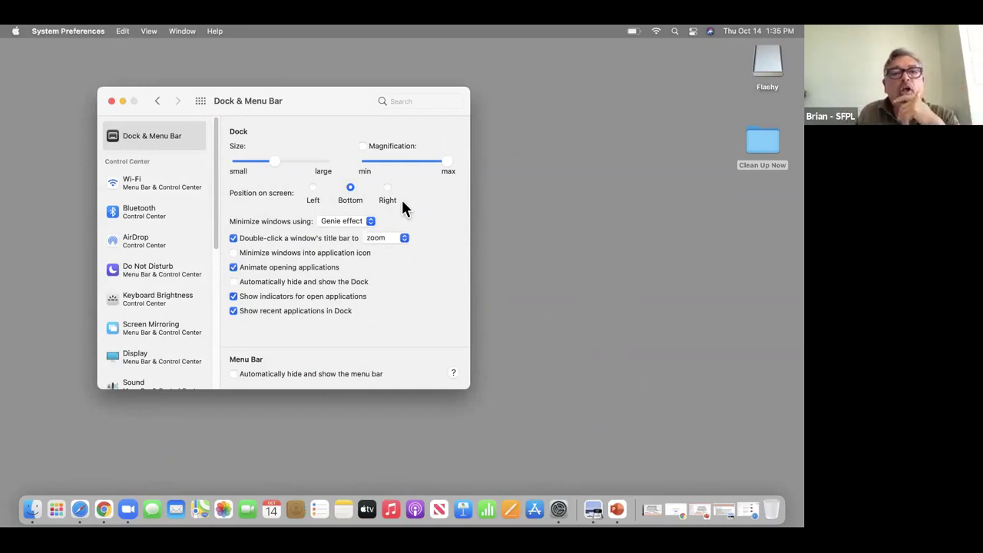
pyautogui.moveTo(275, 163); pyautogui.dragTo(321, 169)
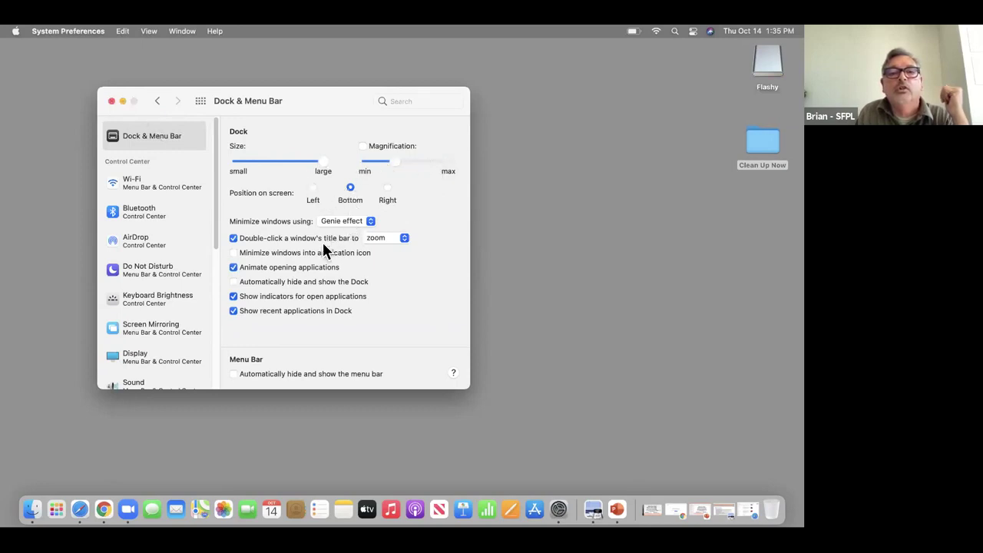
# Close System Preferences to view the centered desktop picture, and reopen the Dock & Menu Bar preferences
pyautogui.click(111, 102)
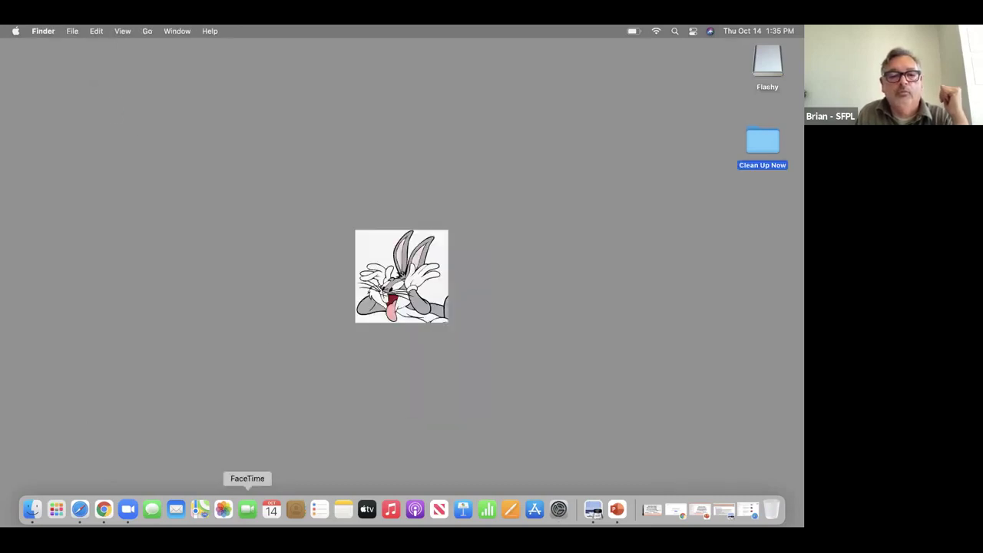
pyautogui.click(156, 441)
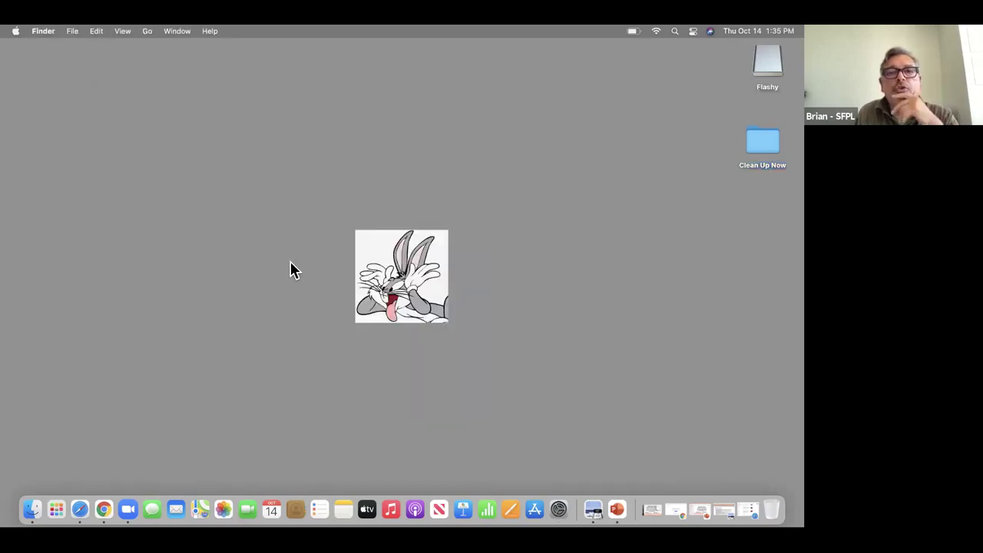
pyautogui.click(9, 32)
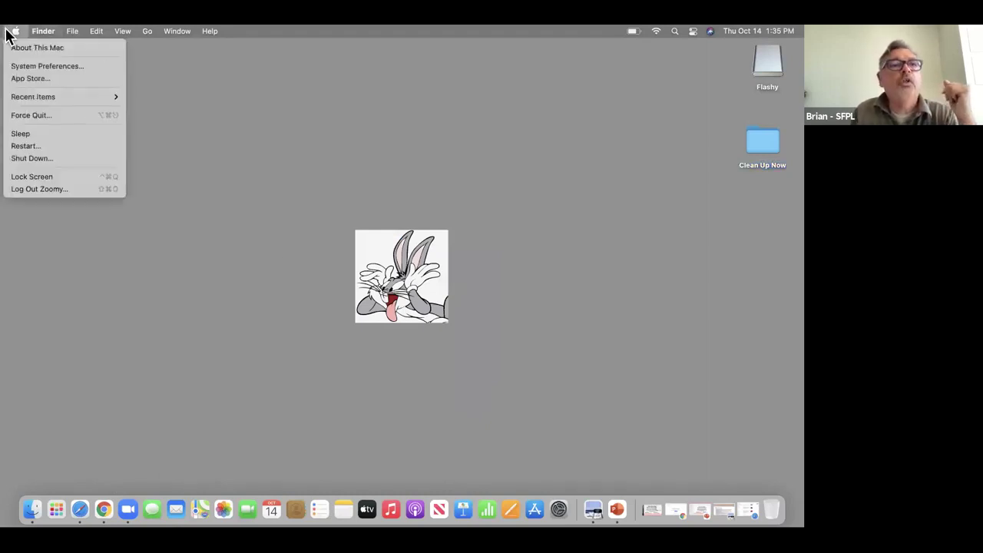
pyautogui.click(29, 67)
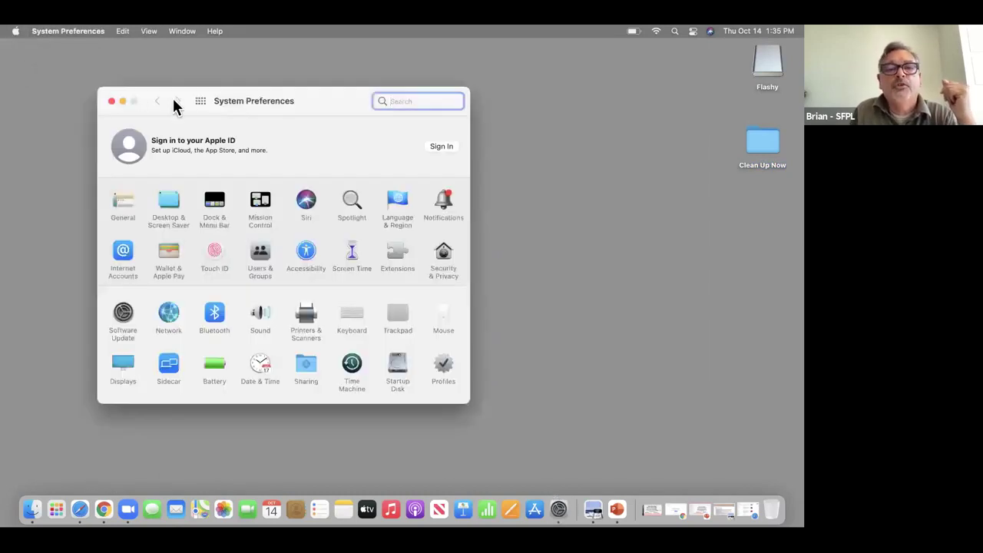
pyautogui.click(208, 210)
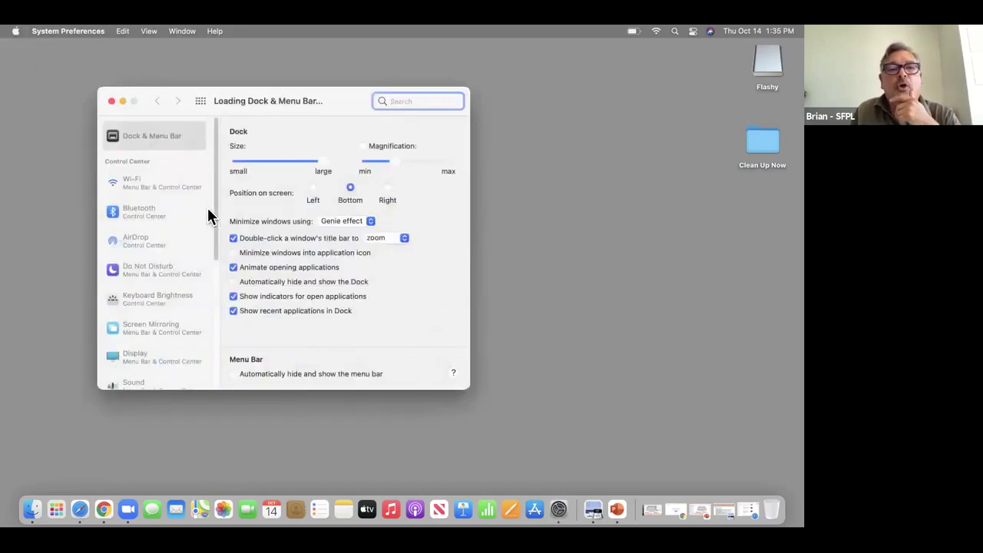
# Shrink the Dock to its smallest size, and enlarge it again to about one third of the size range
pyautogui.moveTo(321, 164); pyautogui.dragTo(235, 168)
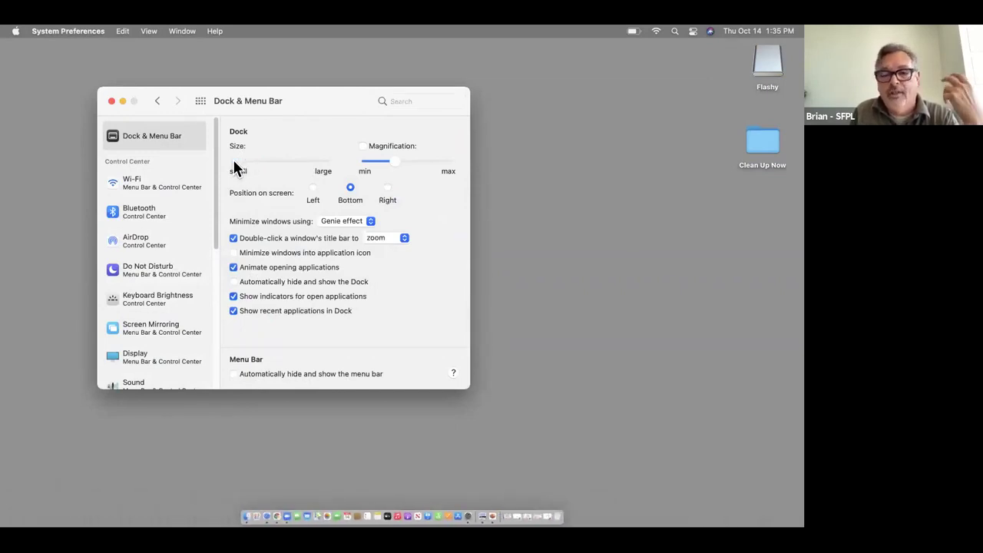
pyautogui.moveTo(234, 161); pyautogui.dragTo(254, 163)
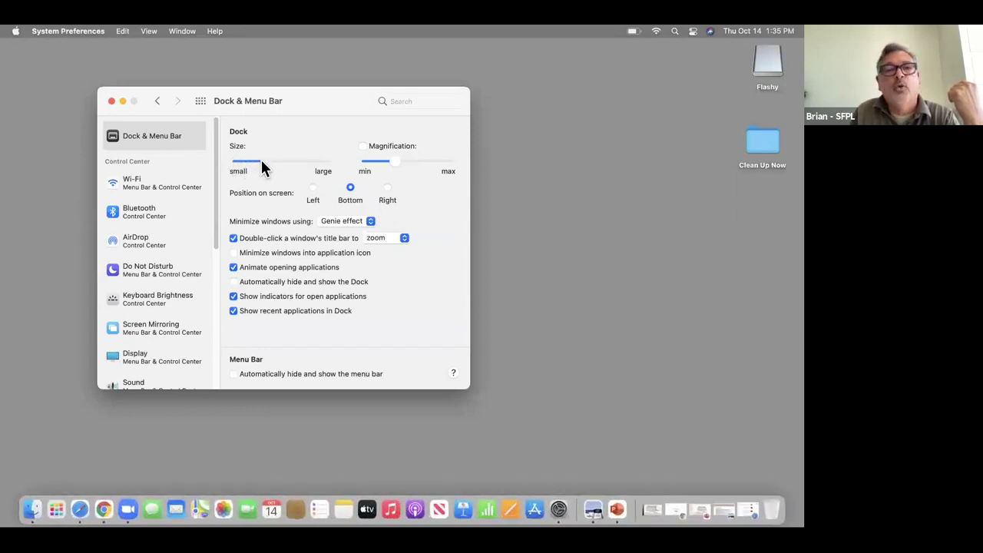
pyautogui.moveTo(299, 167); pyautogui.dragTo(263, 164)
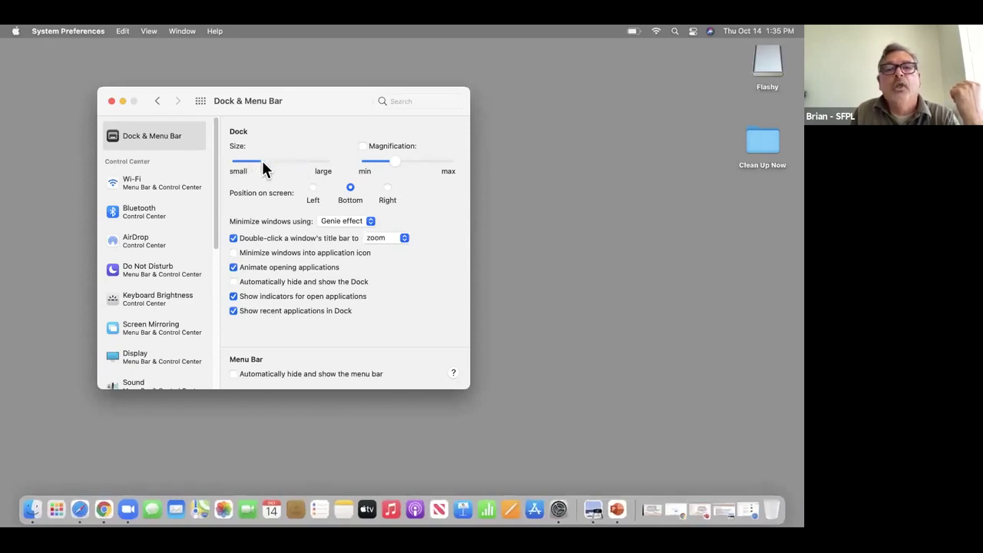
# Try the Left and Right positions for the Dock, and return it to Bottom
pyautogui.click(314, 186)
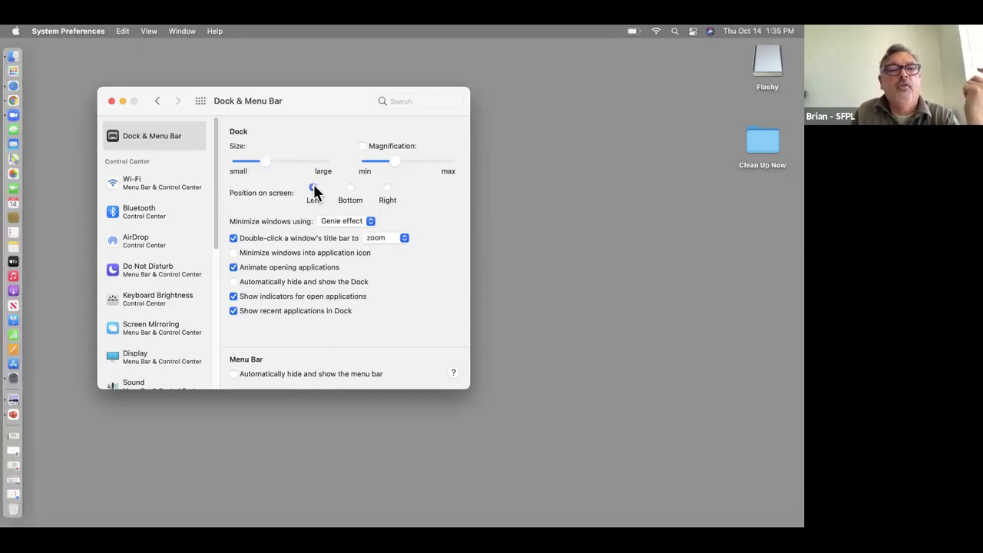
pyautogui.click(391, 193)
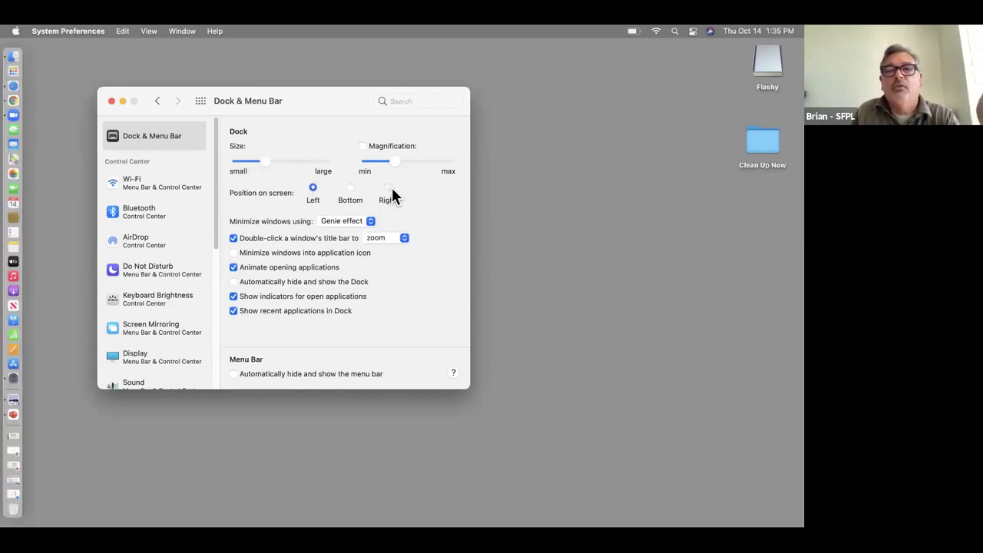
pyautogui.click(348, 194)
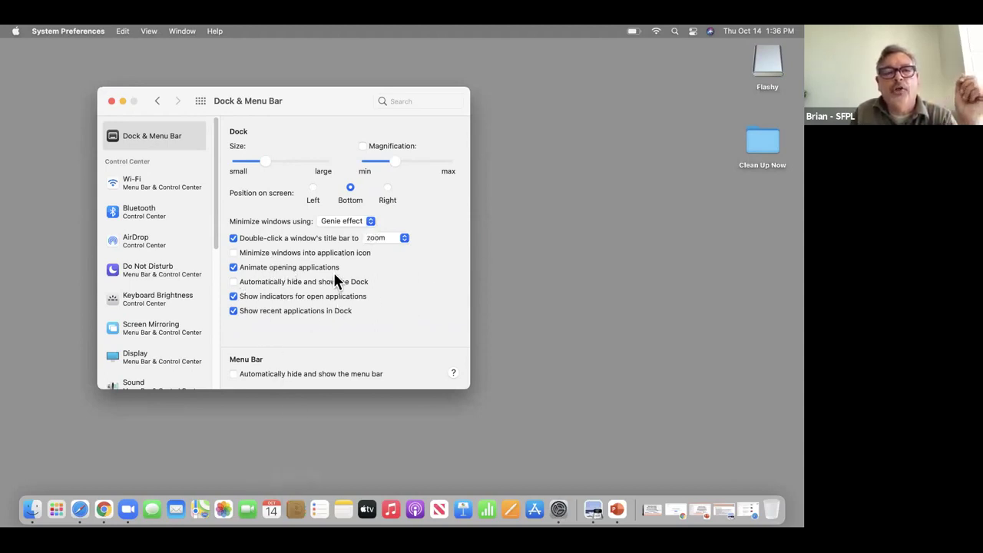
# Try out automatic hiding and showing of the Dock, and turn the option off again
pyautogui.click(234, 282)
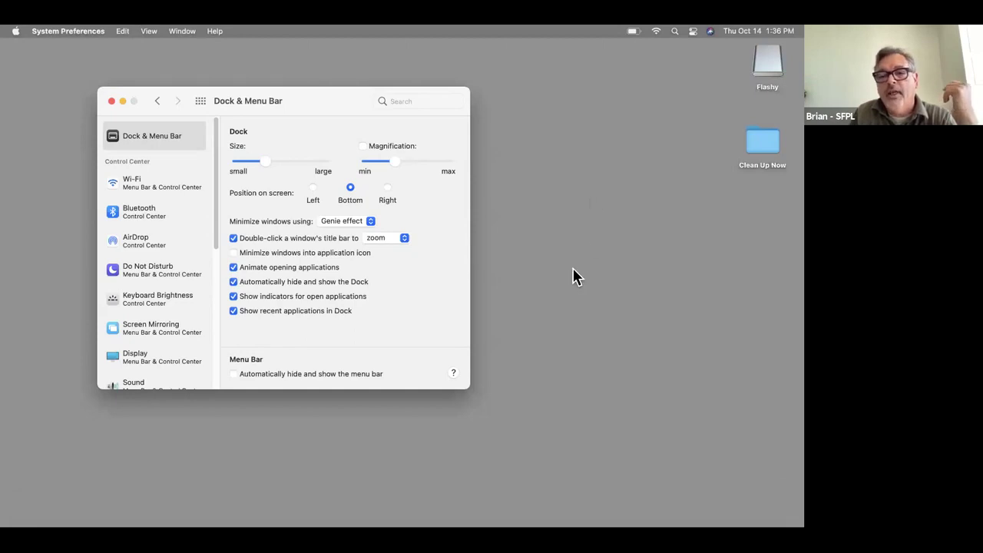
pyautogui.moveTo(593, 512)
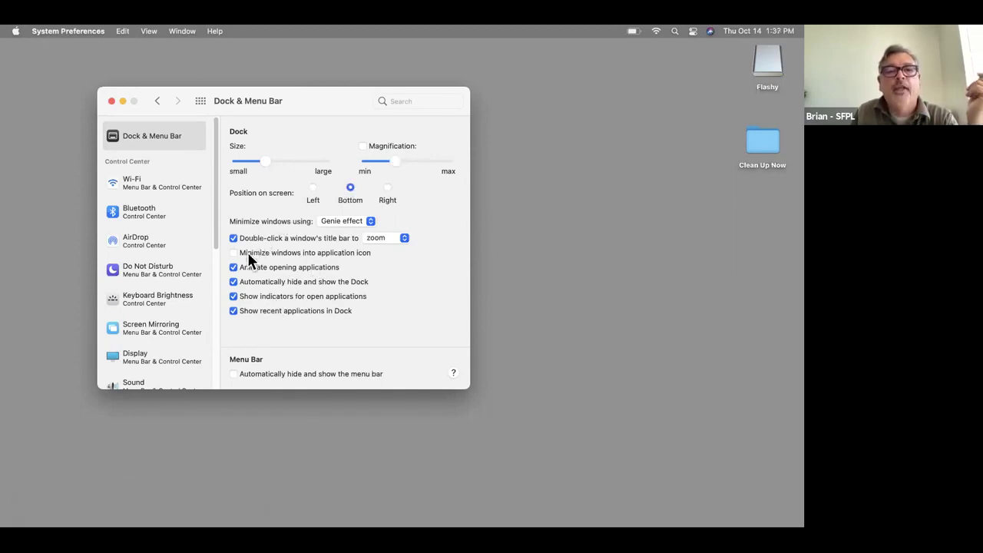
pyautogui.click(234, 282)
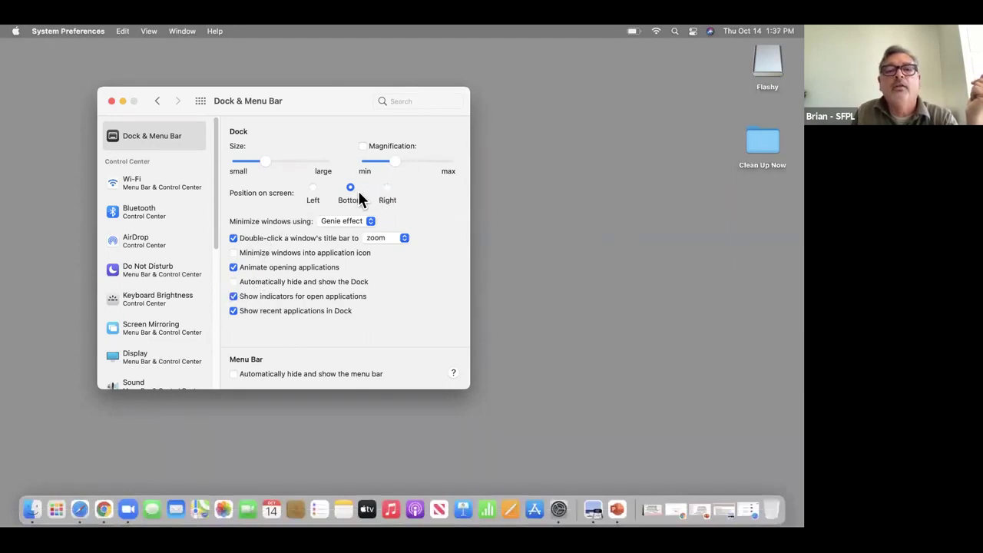
# Turn on Dock magnification at about two thirds of its range and enable automatically hiding and showing the Dock
pyautogui.click(364, 221)
pyautogui.click(364, 223)
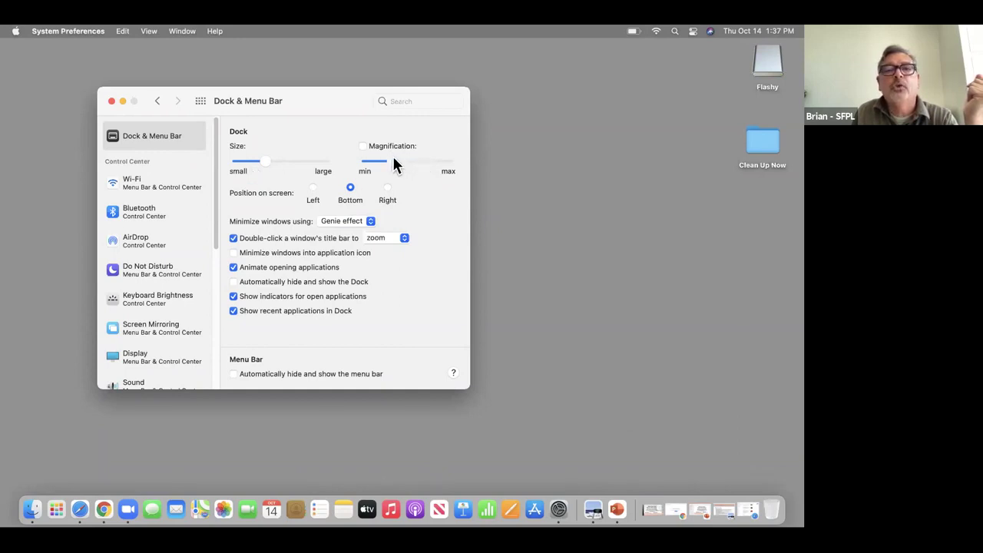
pyautogui.click(363, 148)
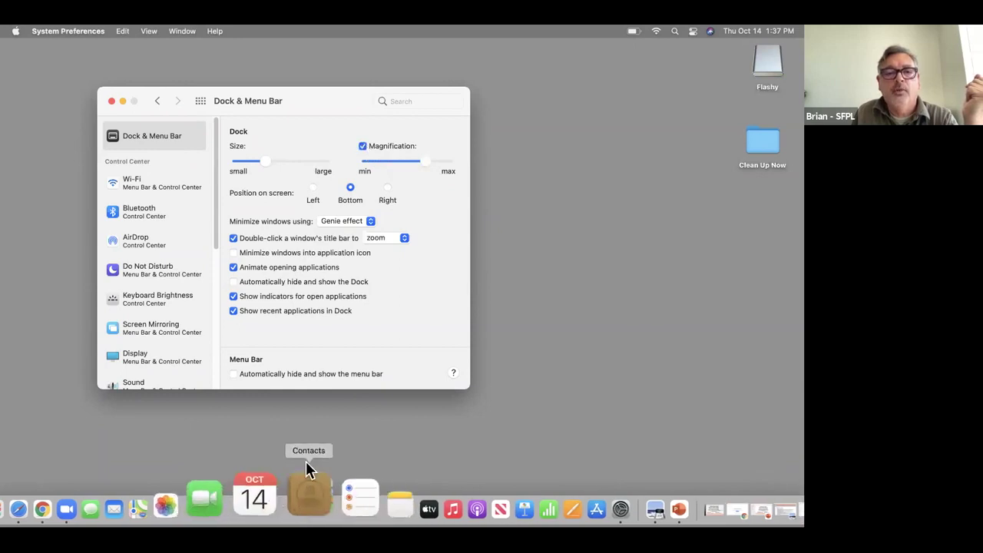
pyautogui.click(363, 147)
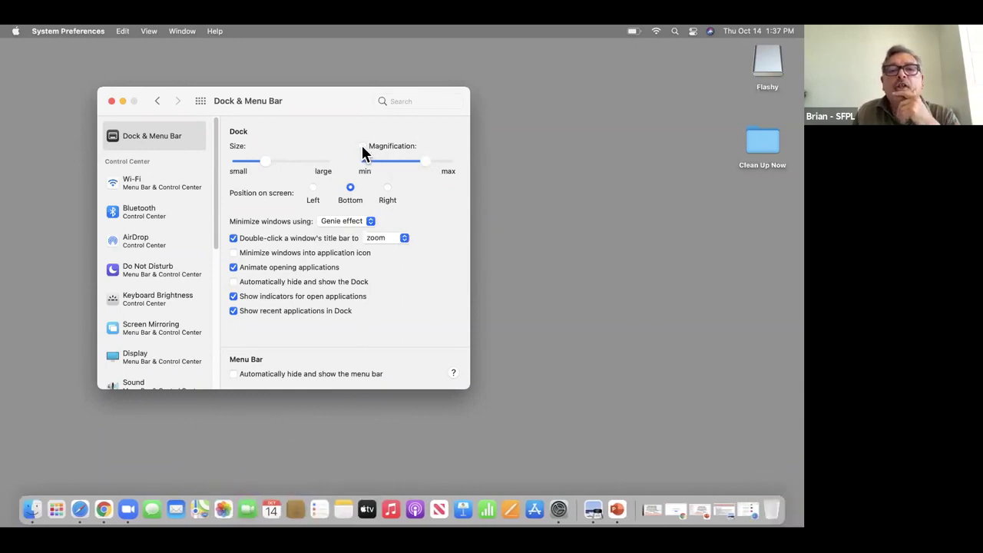
pyautogui.click(364, 147)
pyautogui.moveTo(426, 164)
pyautogui.mouseDown()
pyautogui.moveTo(405, 168)
pyautogui.moveTo(423, 164)
pyautogui.mouseUp()
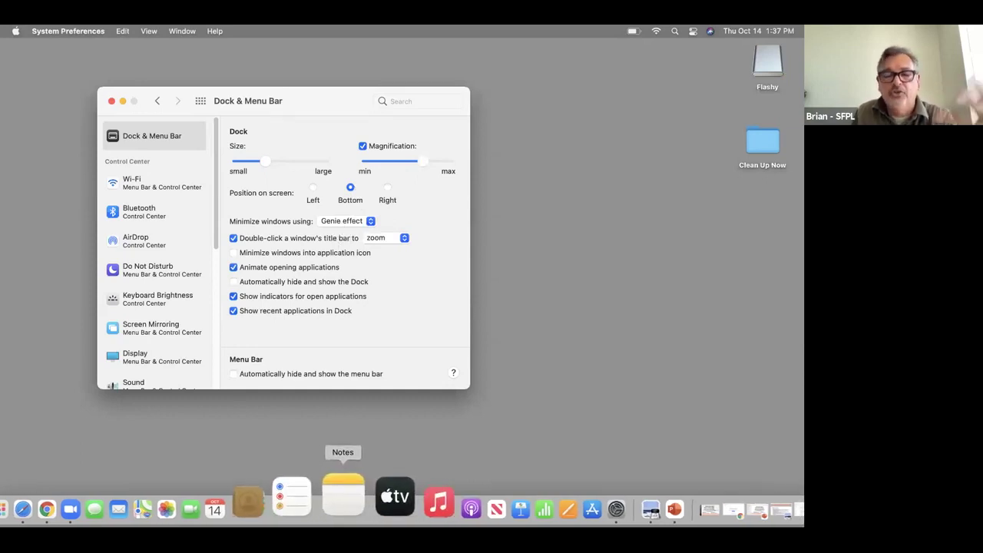
pyautogui.click(234, 282)
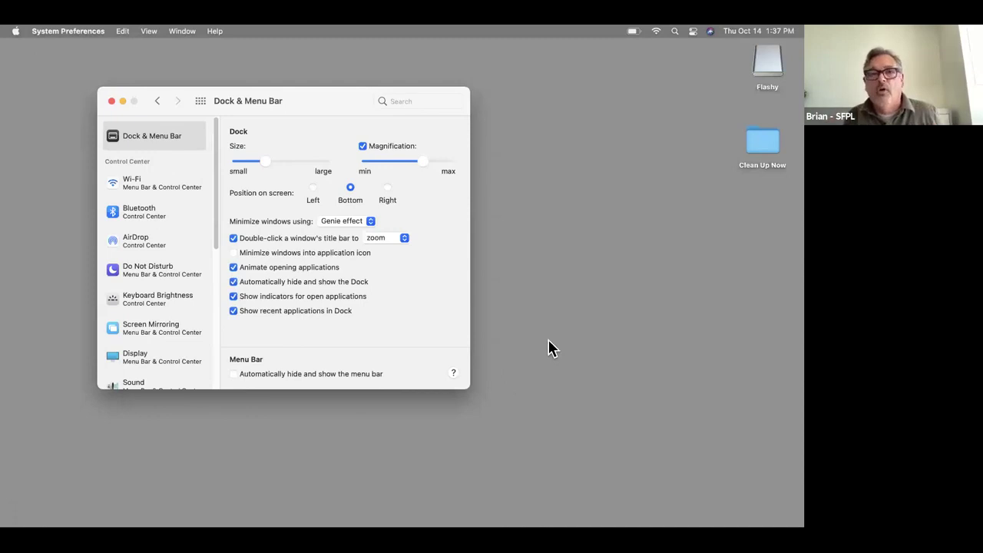
# Review the Mission Control, Siri, Spotlight, and Language & Region preferences, returning to the overview of all preferences
pyautogui.click(201, 101)
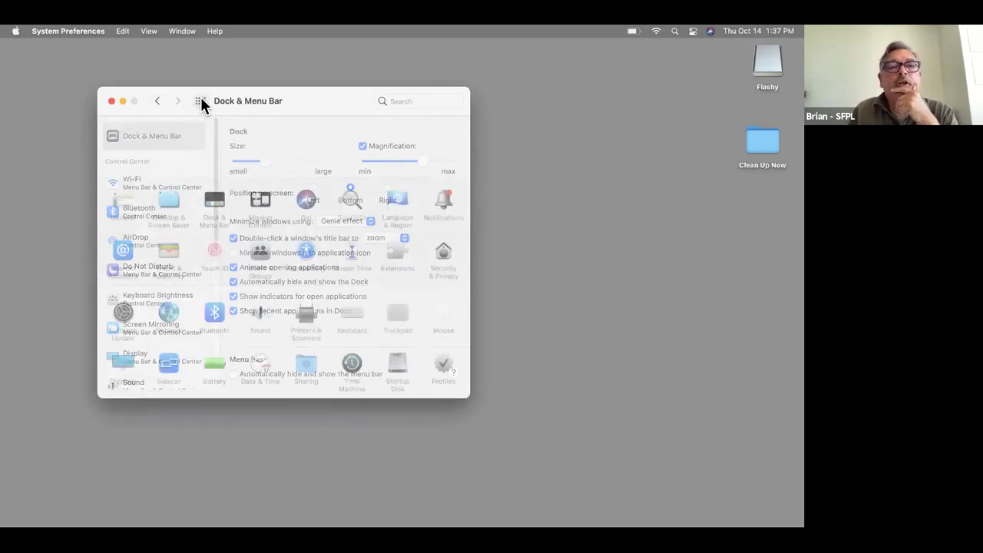
pyautogui.click(262, 202)
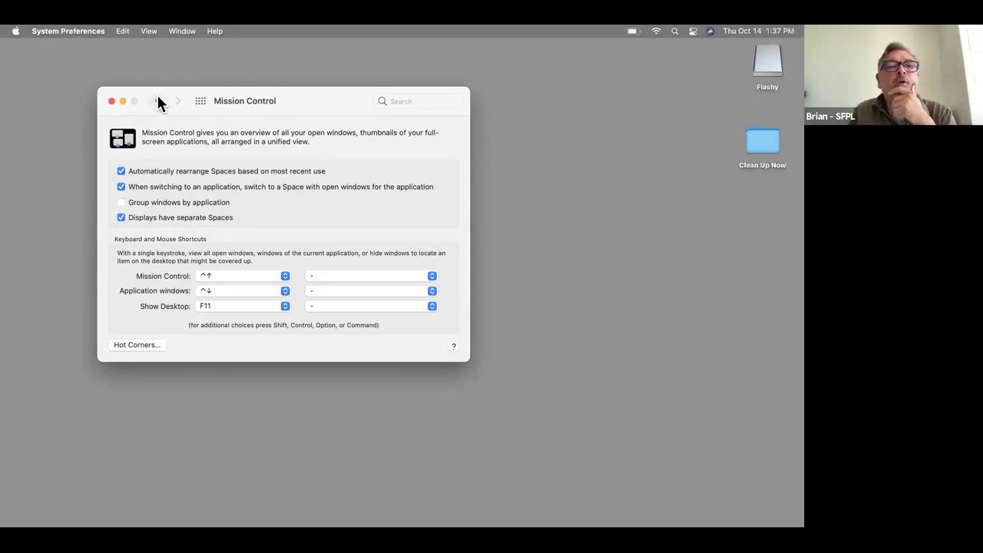
pyautogui.click(201, 100)
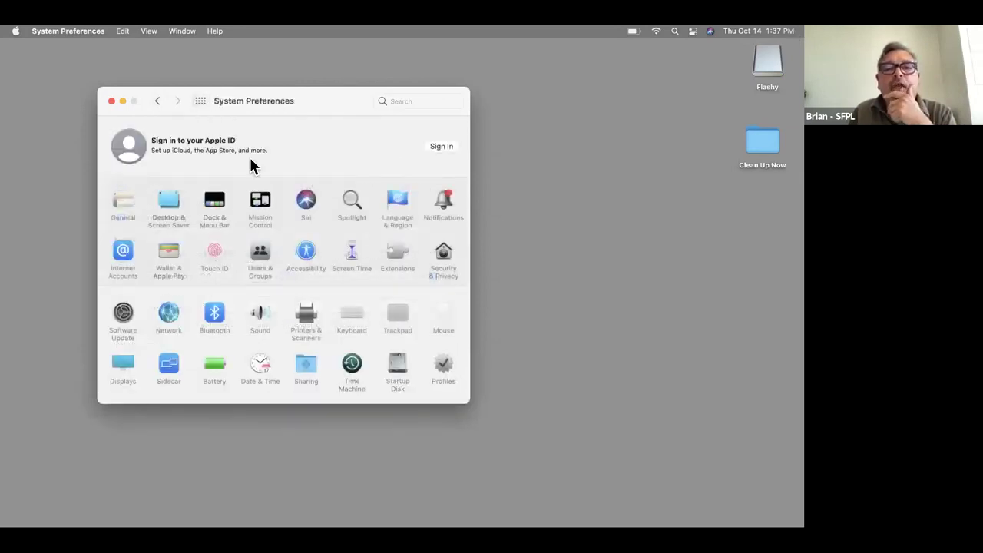
pyautogui.click(306, 203)
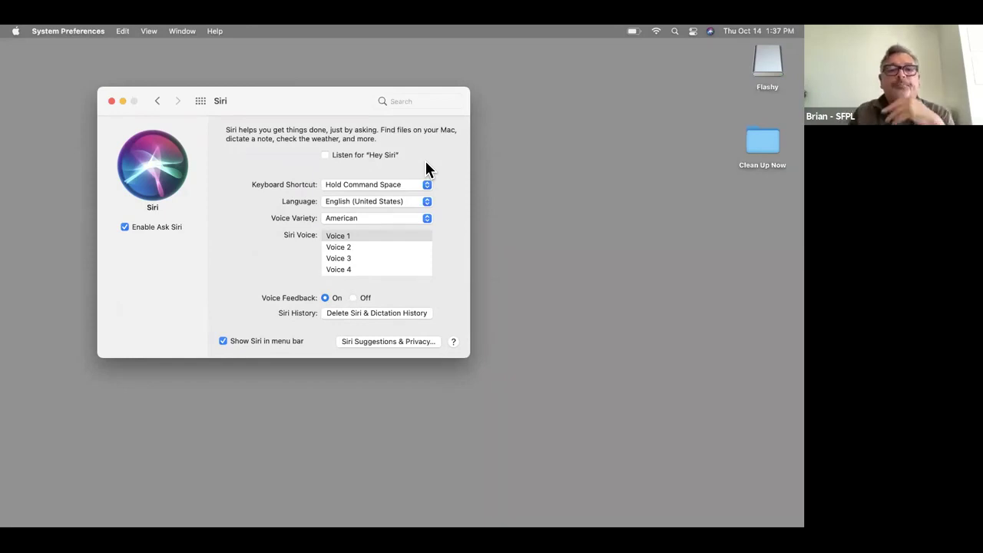
pyautogui.click(201, 102)
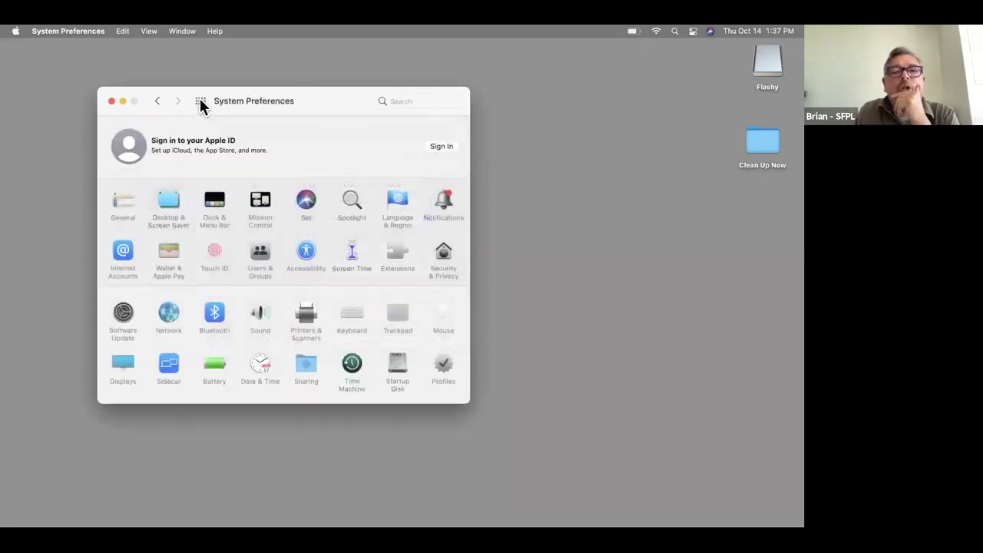
pyautogui.click(349, 201)
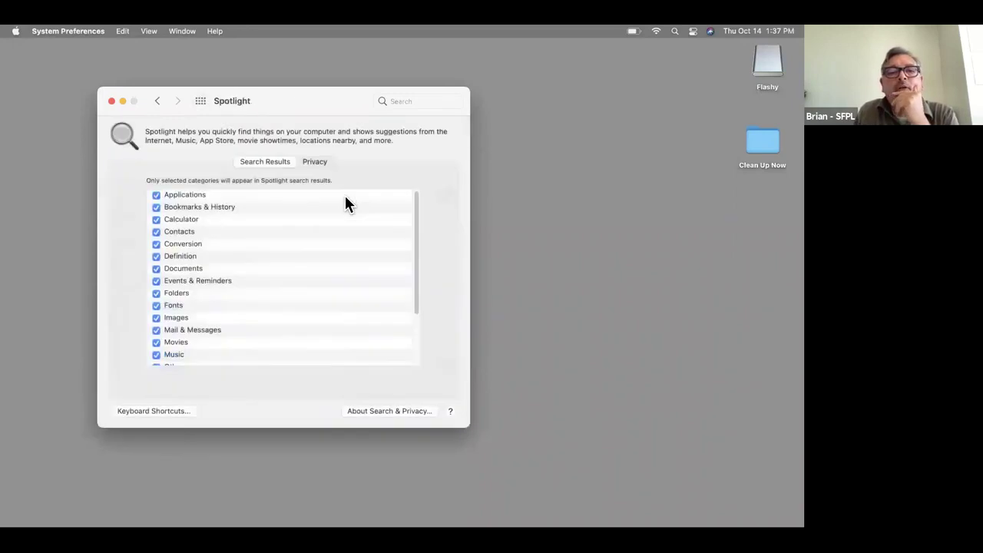
pyautogui.click(157, 100)
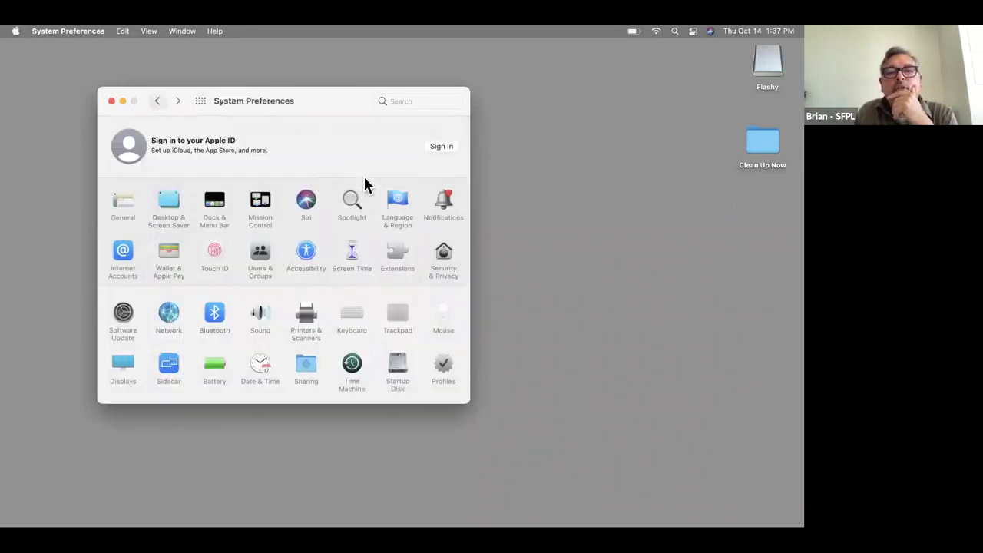
pyautogui.click(397, 201)
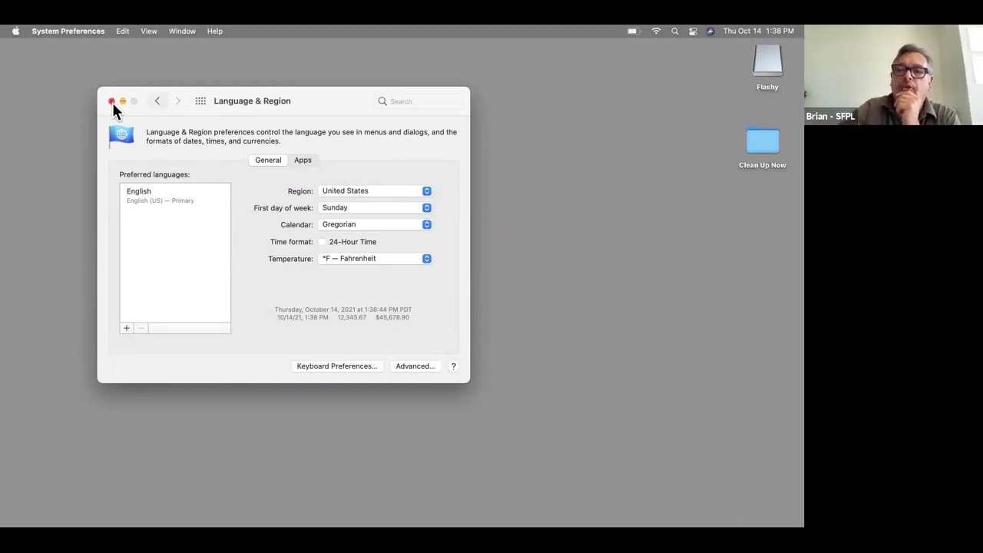
pyautogui.click(200, 101)
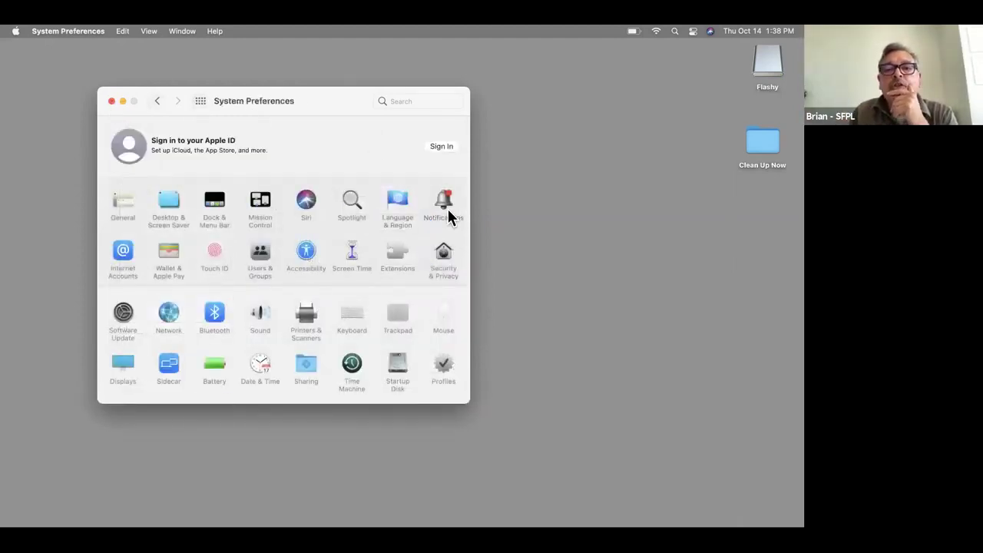
# Disallow notifications for Books and FaceTime in the Notifications preferences, and return to the overview of all preferences
pyautogui.click(446, 207)
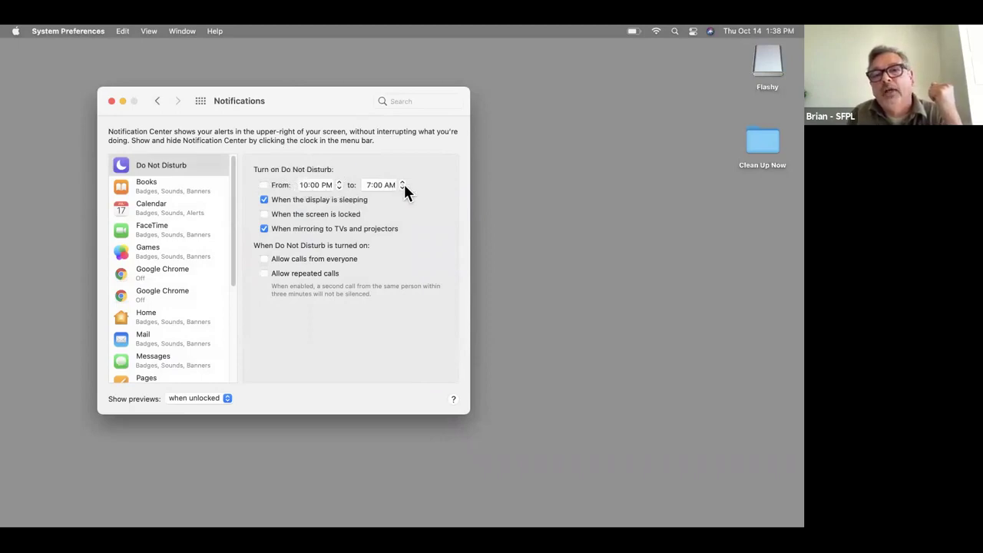
pyautogui.click(189, 192)
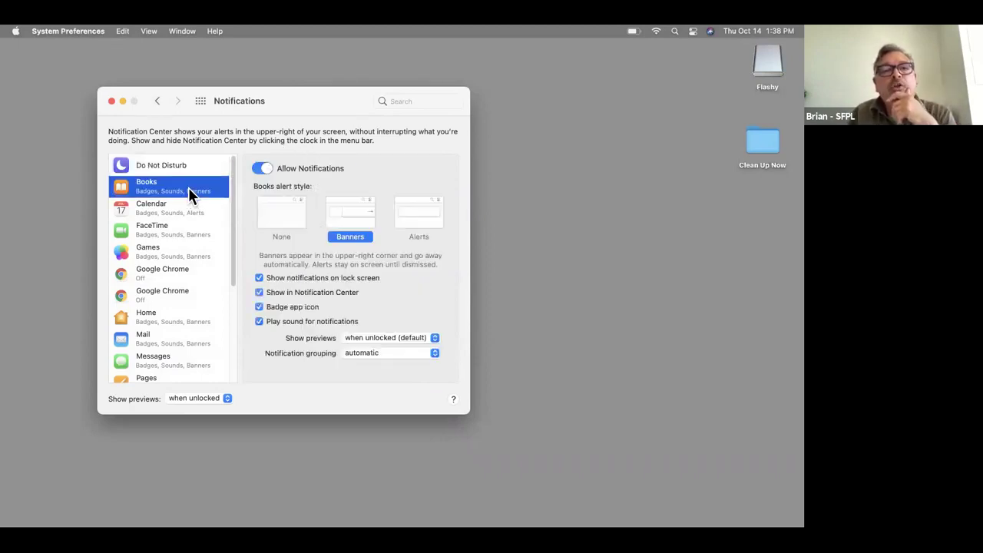
pyautogui.click(260, 168)
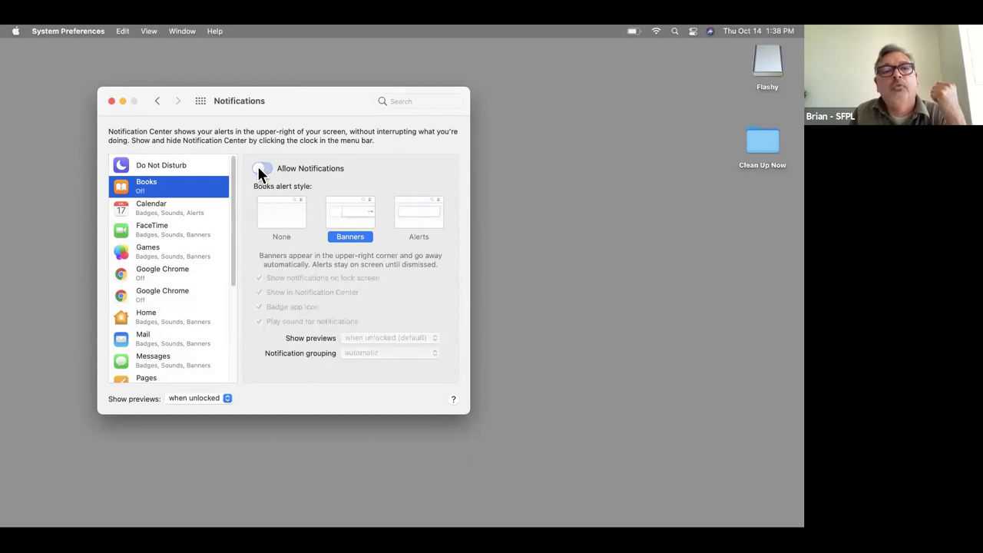
pyautogui.click(185, 218)
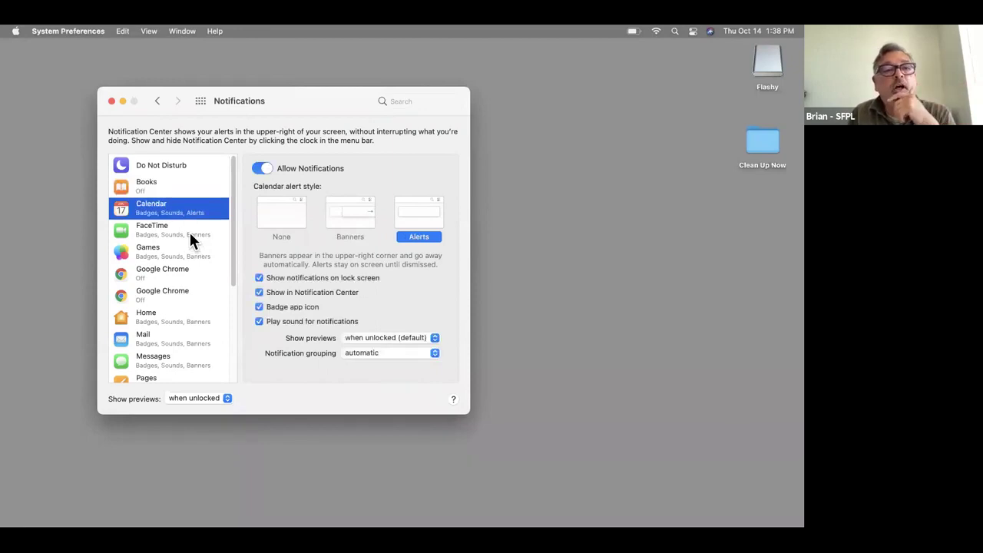
pyautogui.click(191, 240)
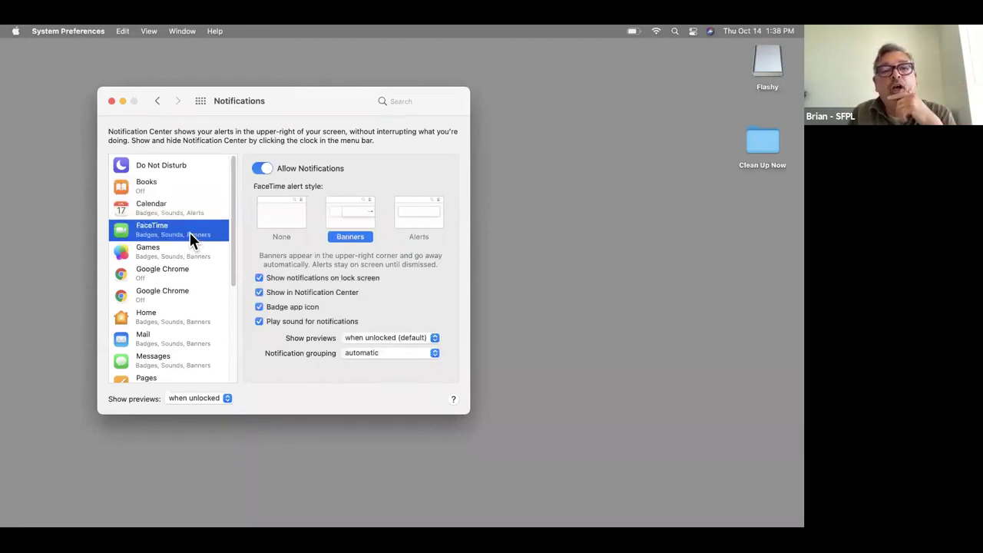
pyautogui.click(261, 168)
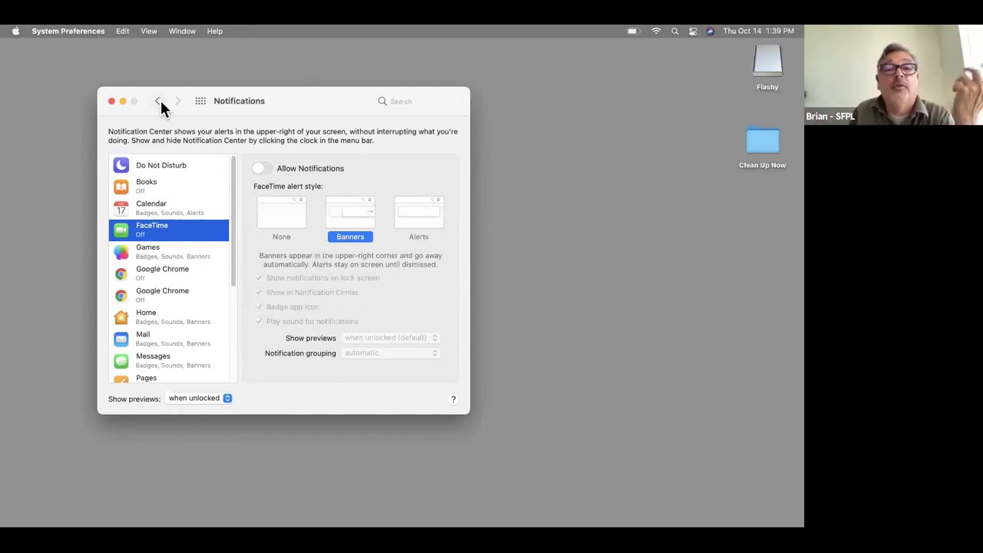
pyautogui.click(204, 104)
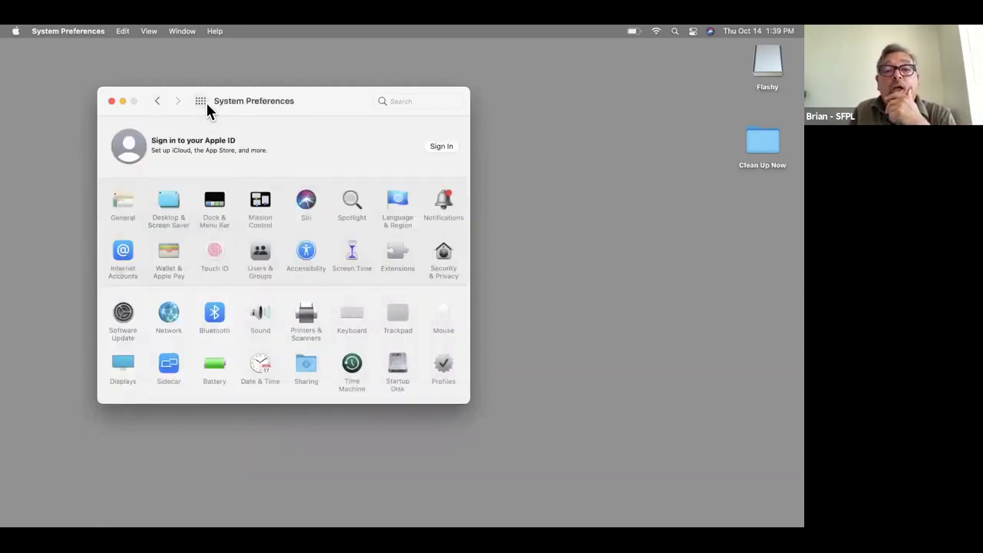
# Review the Internet Accounts, Wallet & Apple Pay, and Touch ID preferences, returning to the overview of all preferences
pyautogui.click(125, 260)
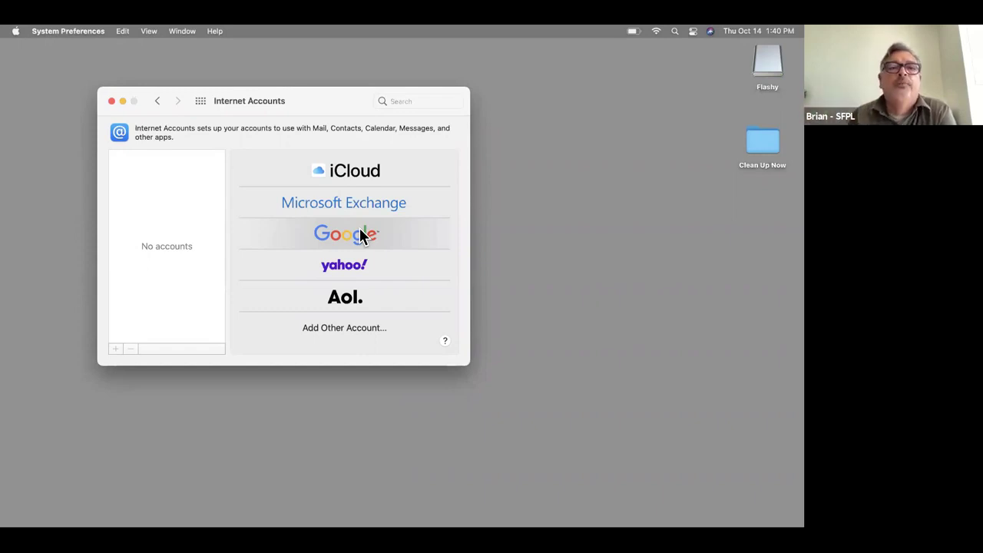
pyautogui.click(201, 101)
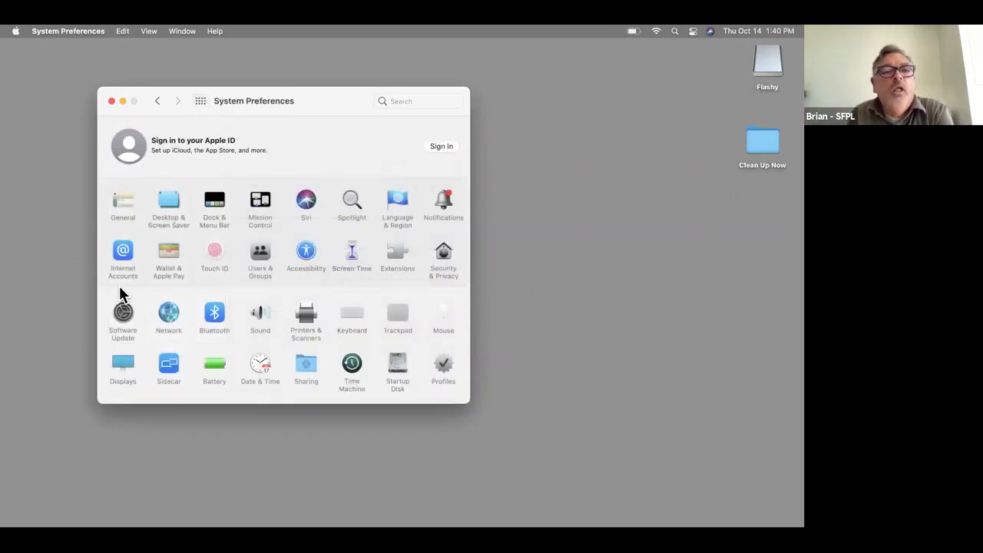
pyautogui.click(168, 257)
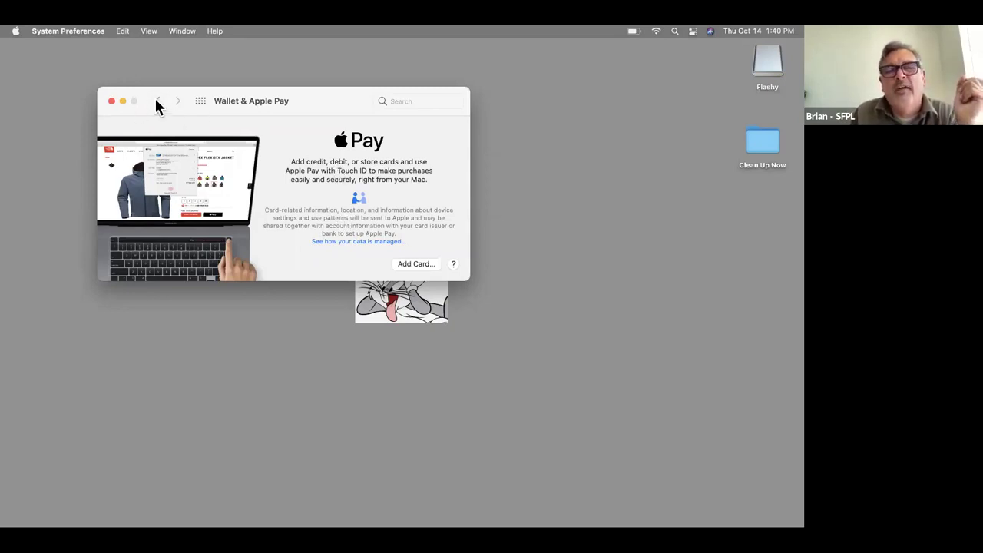
pyautogui.click(200, 102)
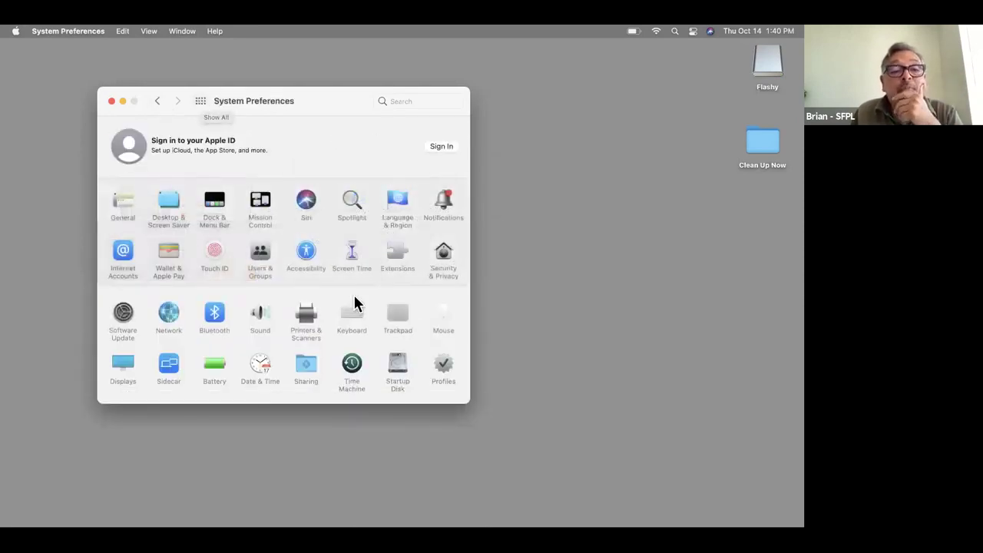
pyautogui.click(215, 257)
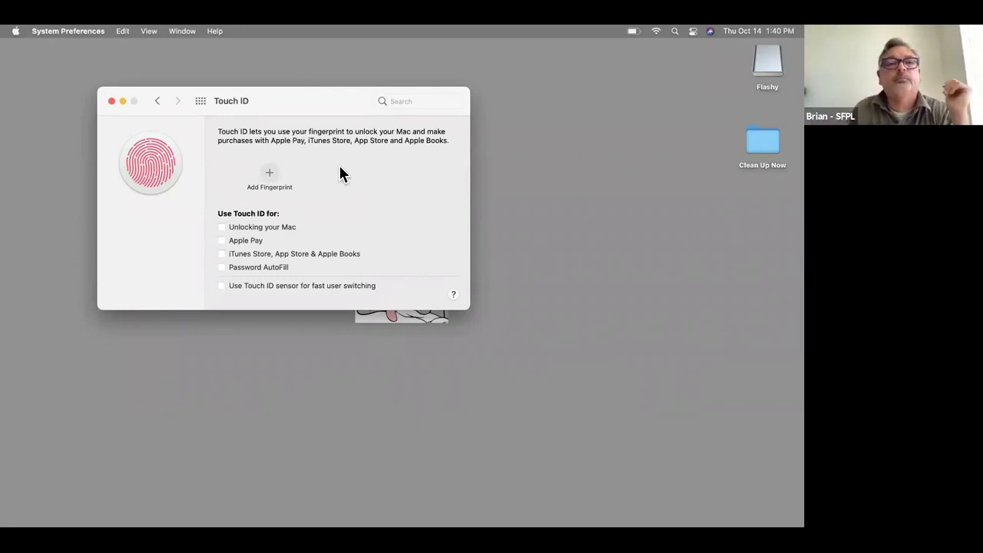
pyautogui.click(201, 101)
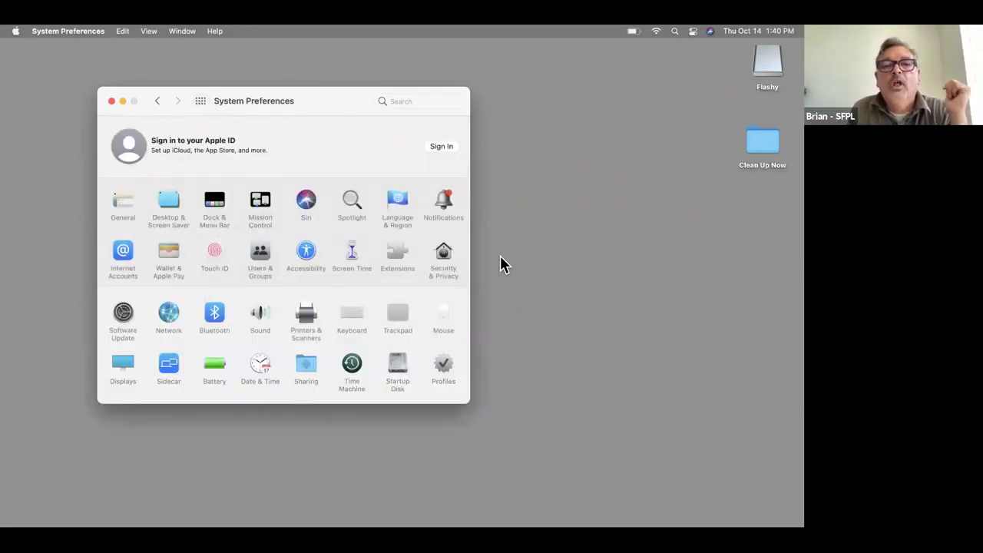
# View the Users & Groups preferences and the user name and password fields of their unlock dialog, and cancel the dialog
pyautogui.click(259, 255)
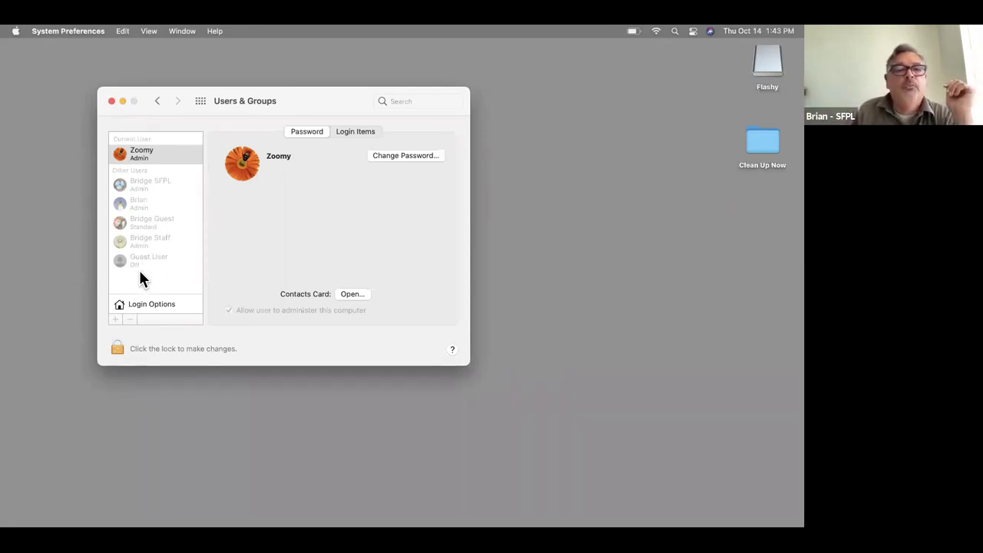
pyautogui.click(117, 351)
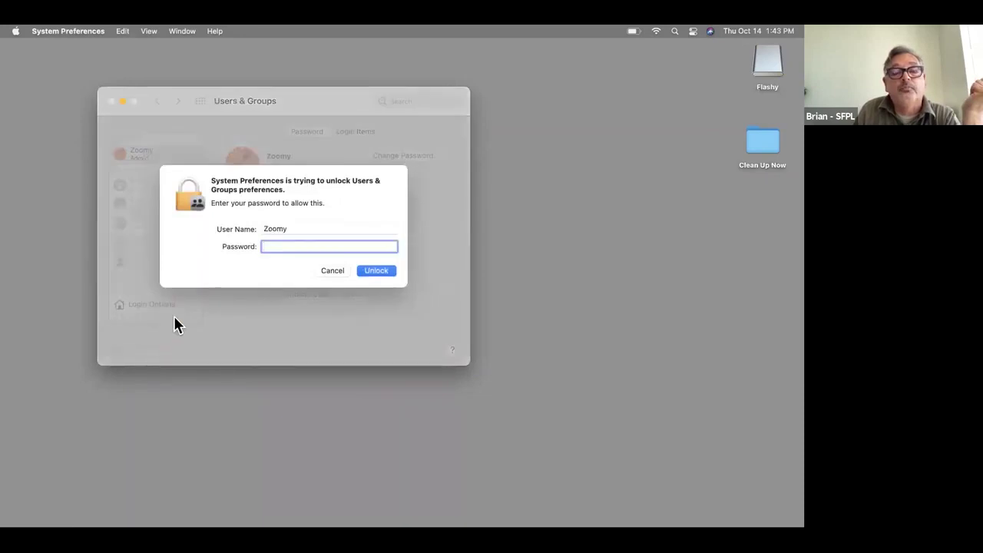
pyautogui.click(296, 229)
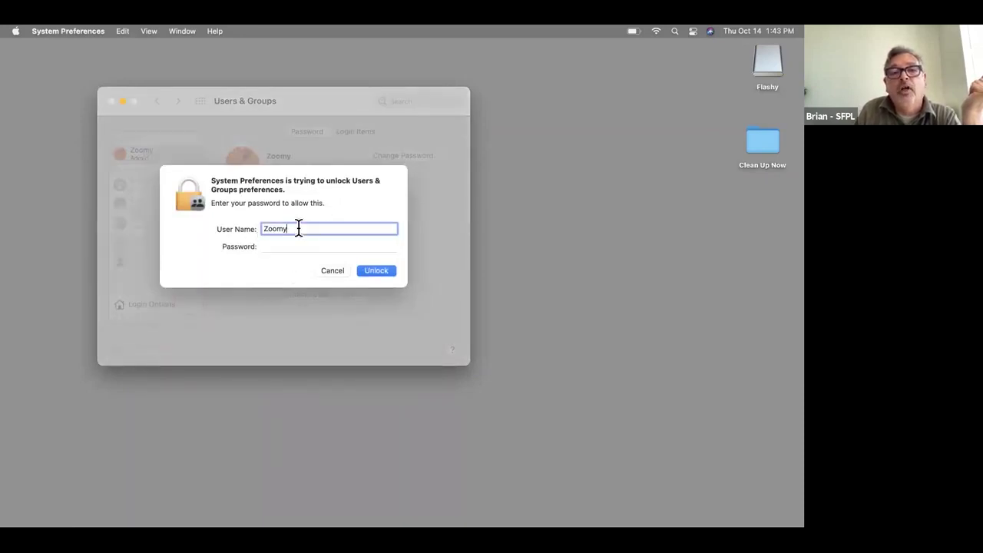
pyautogui.click(302, 246)
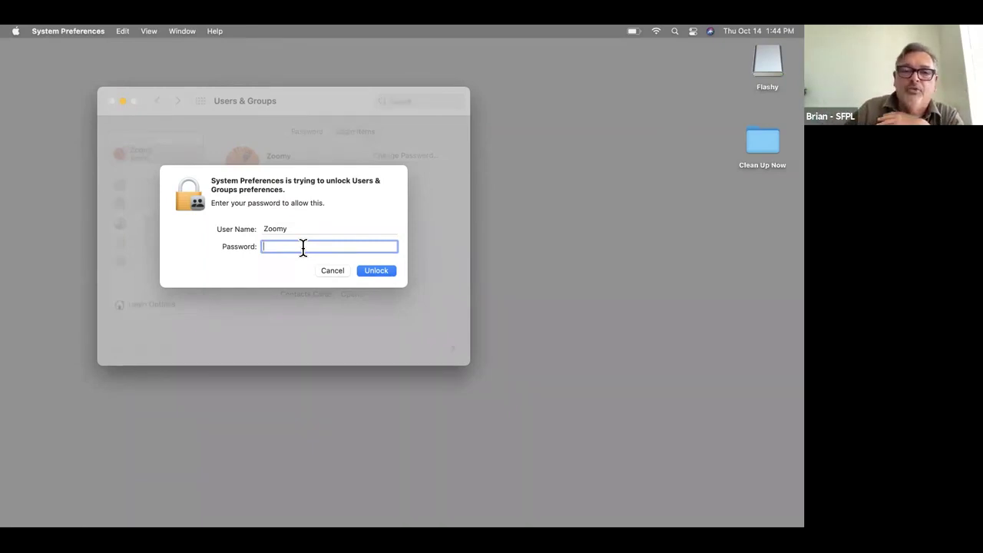
pyautogui.click(336, 270)
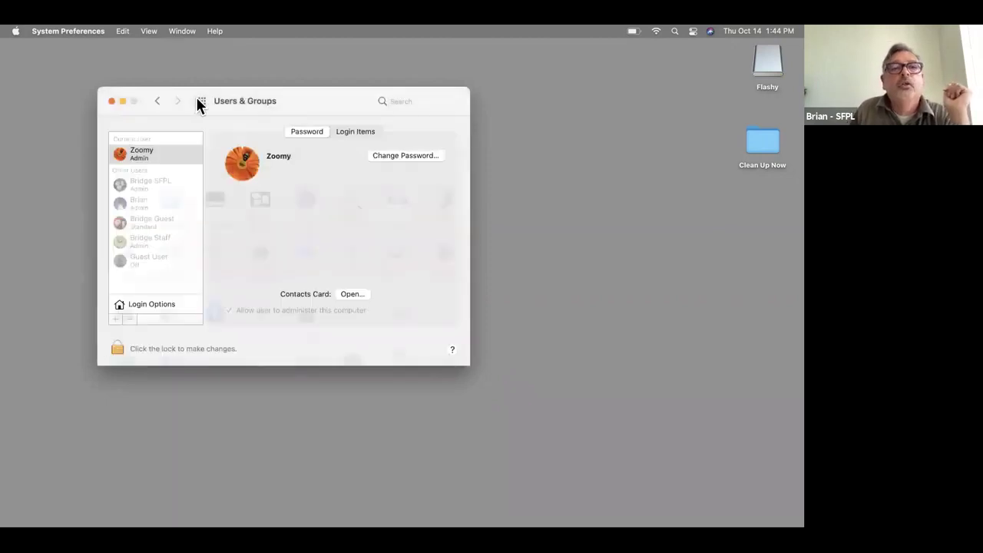
# Set the cursor size about a third of the way from Normal to Large in the Accessibility display preferences, and return to all preferences
pyautogui.click(199, 102)
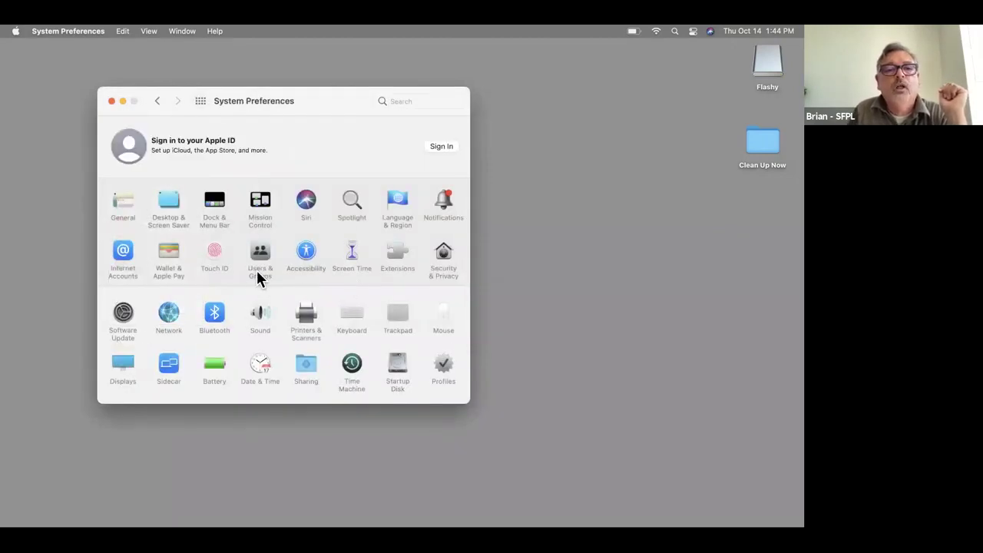
pyautogui.click(304, 251)
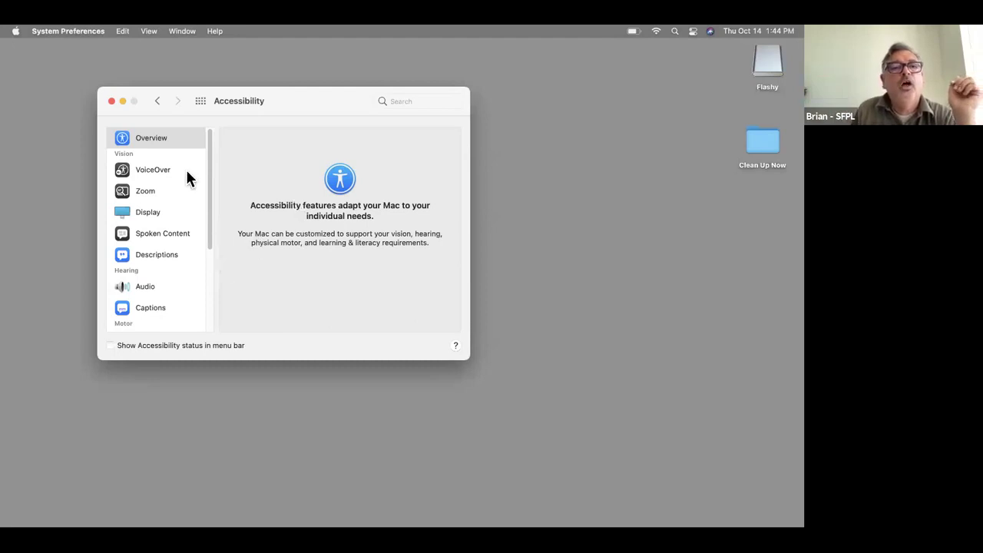
pyautogui.moveTo(208, 204); pyautogui.dragTo(208, 180)
pyautogui.click(160, 214)
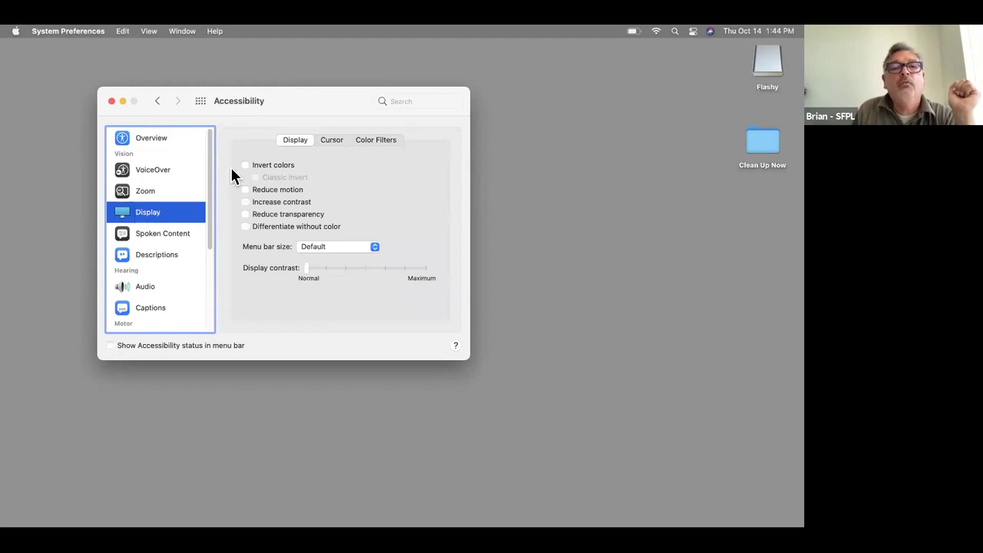
pyautogui.click(329, 142)
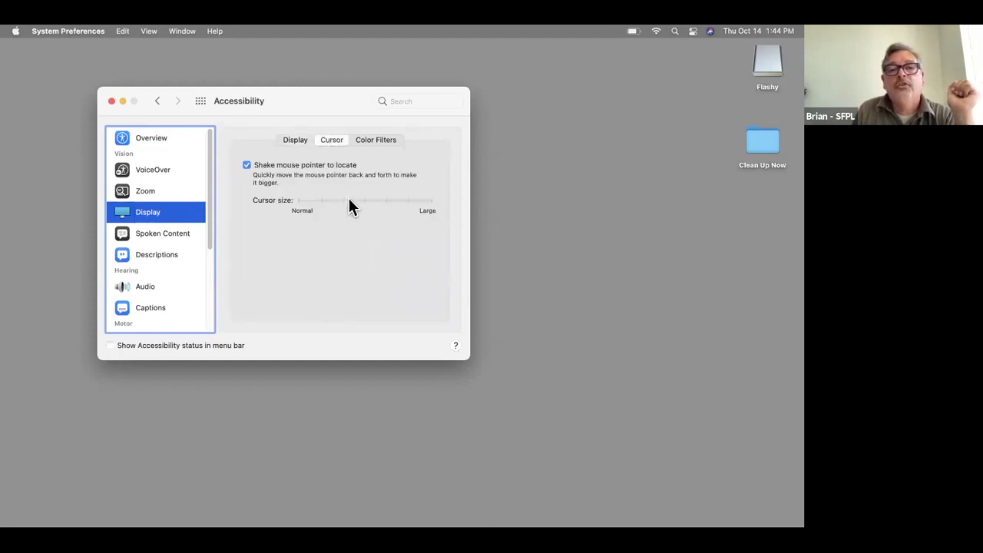
pyautogui.moveTo(378, 199)
pyautogui.mouseDown()
pyautogui.moveTo(434, 200)
pyautogui.moveTo(368, 201)
pyautogui.mouseUp()
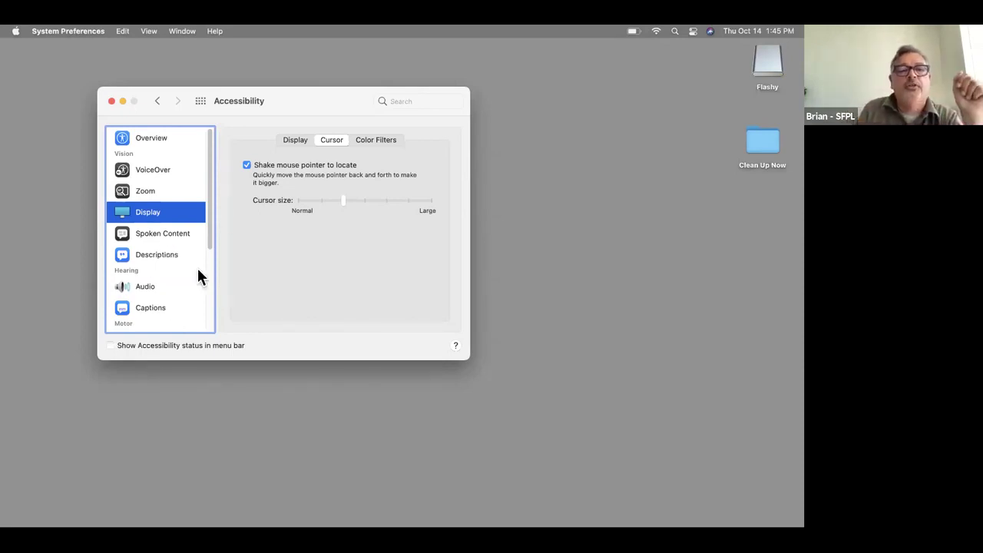
pyautogui.click(199, 100)
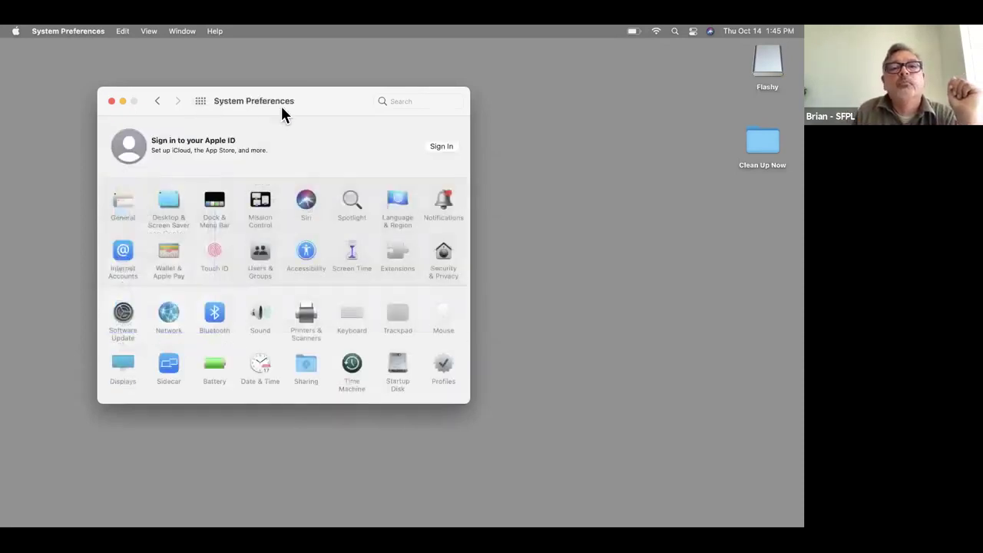
# Review the Screen Time usage and the installed Extensions preferences, returning to the overview of all preferences
pyautogui.click(350, 254)
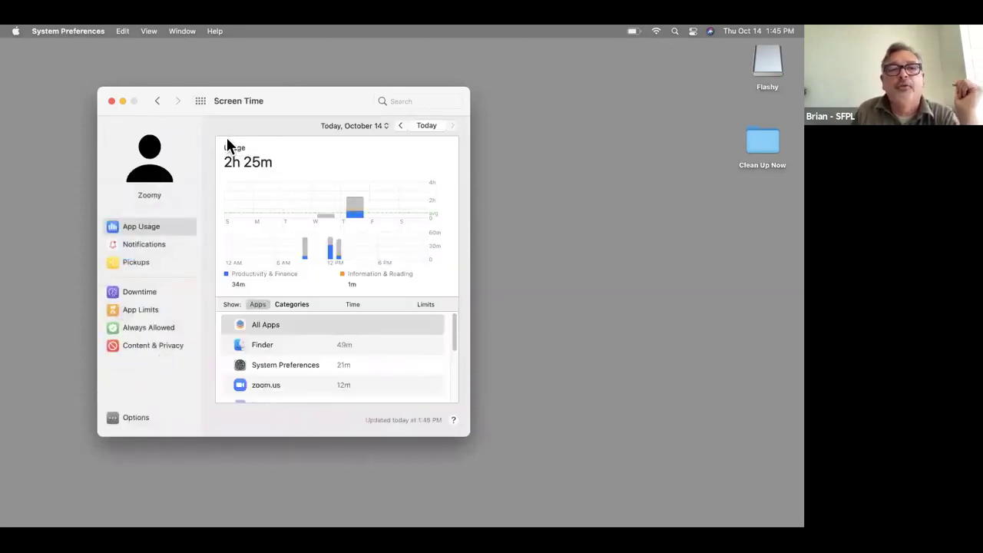
pyautogui.click(202, 101)
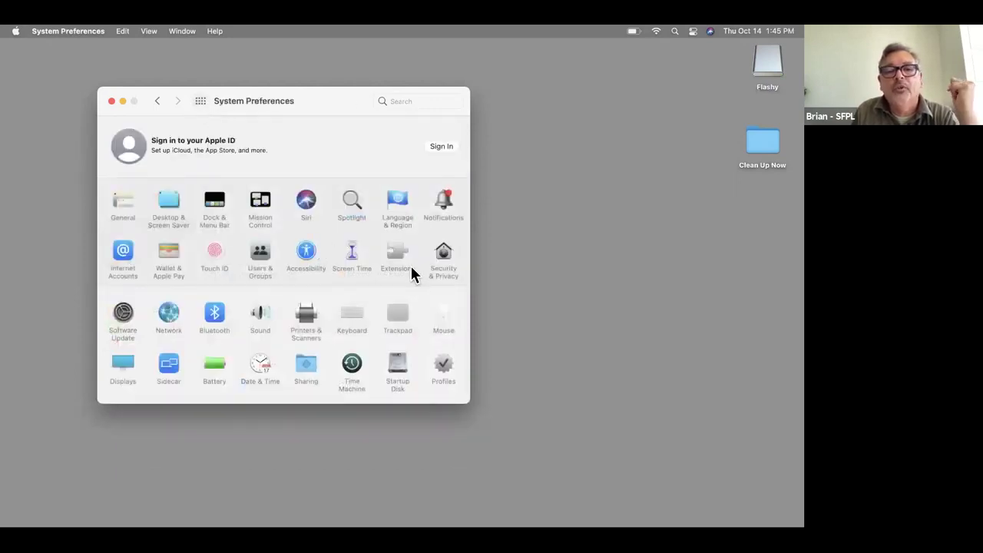
pyautogui.click(397, 264)
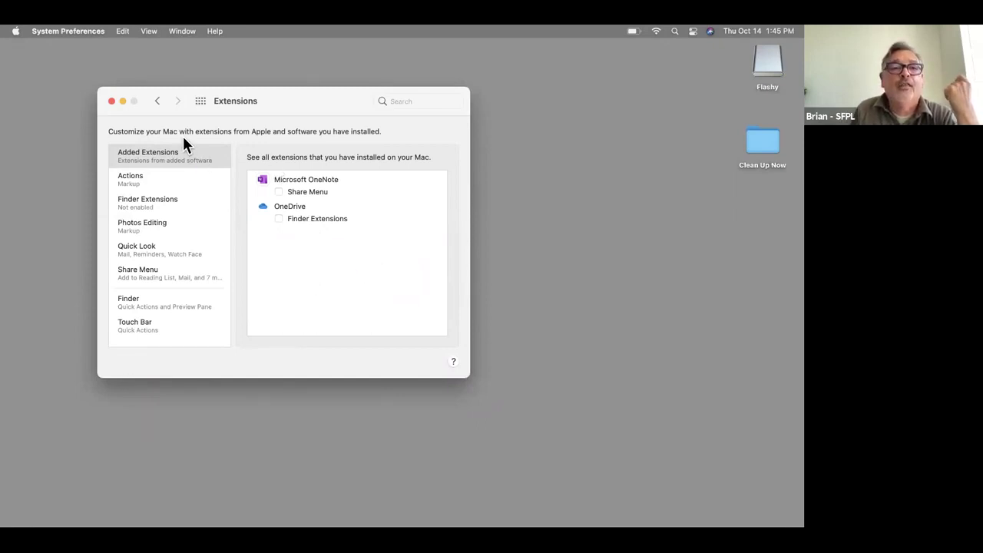
pyautogui.click(194, 100)
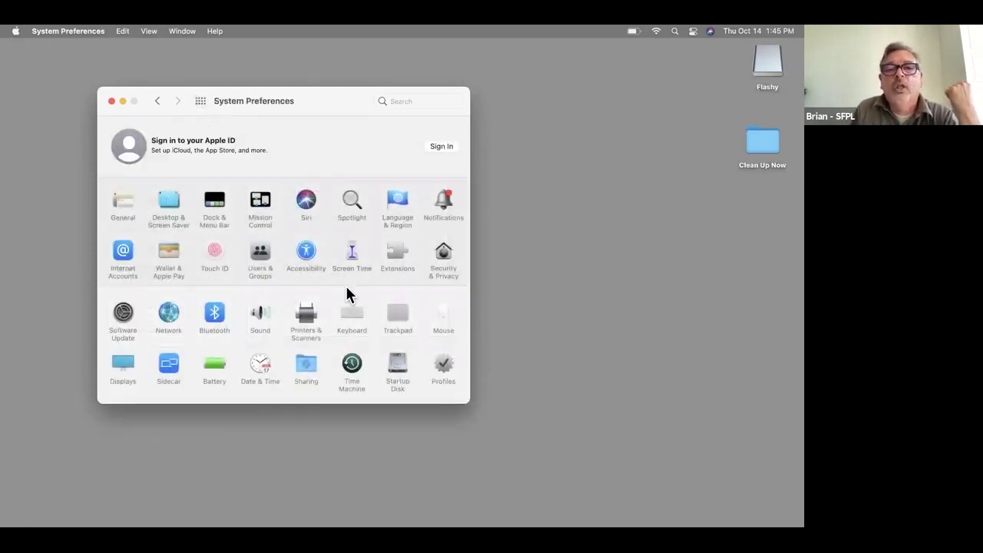
# Try to change the delay for requiring a password after sleep in Security & Privacy, and cancel the password dialog
pyautogui.click(443, 257)
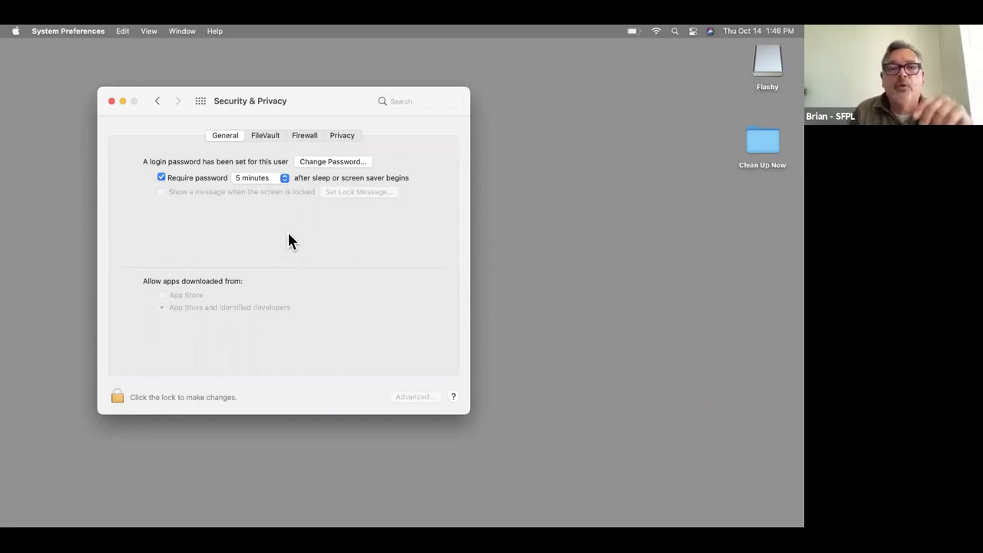
pyautogui.click(274, 176)
pyautogui.click(274, 191)
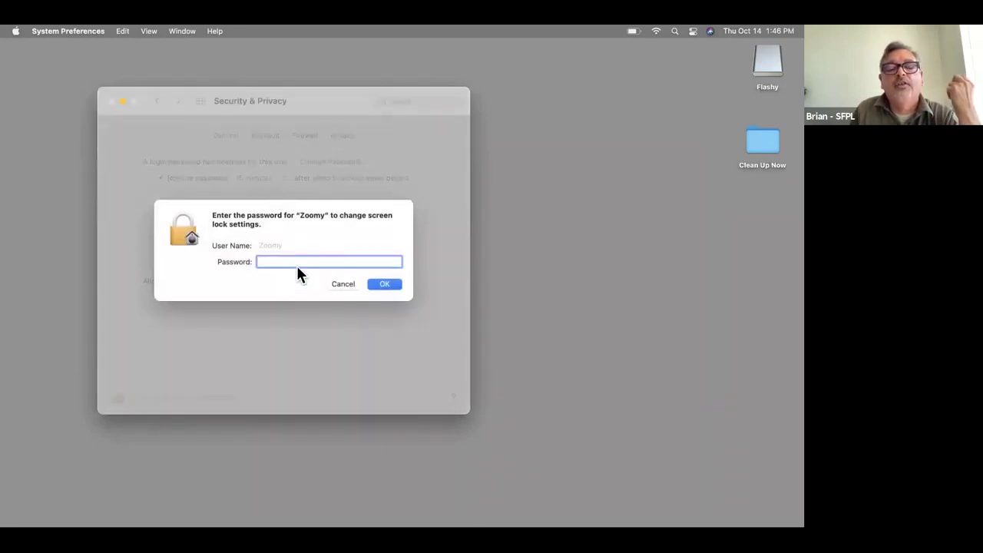
pyautogui.click(343, 284)
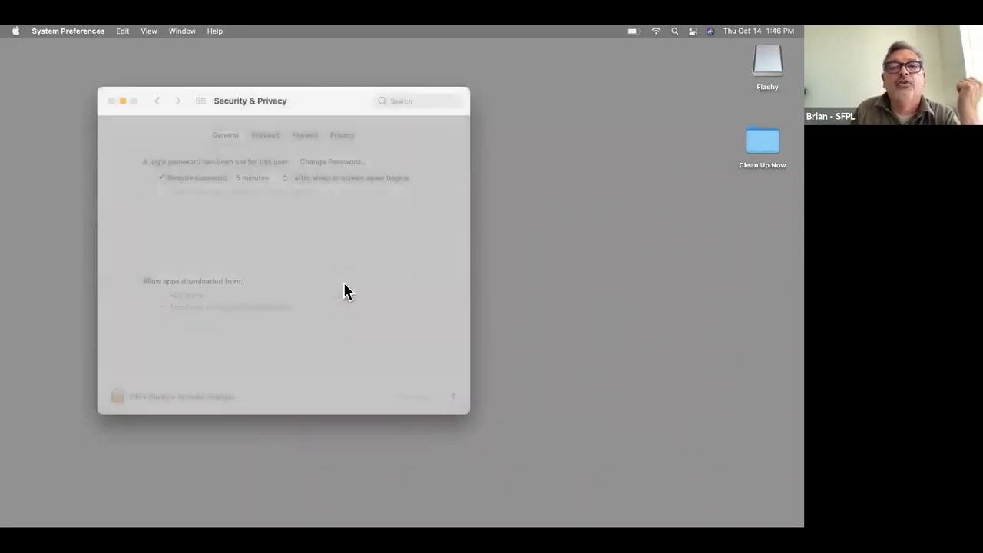
# Review the Firewall and FileVault settings in Security & Privacy, returning to the overview of all preferences
pyautogui.click(298, 138)
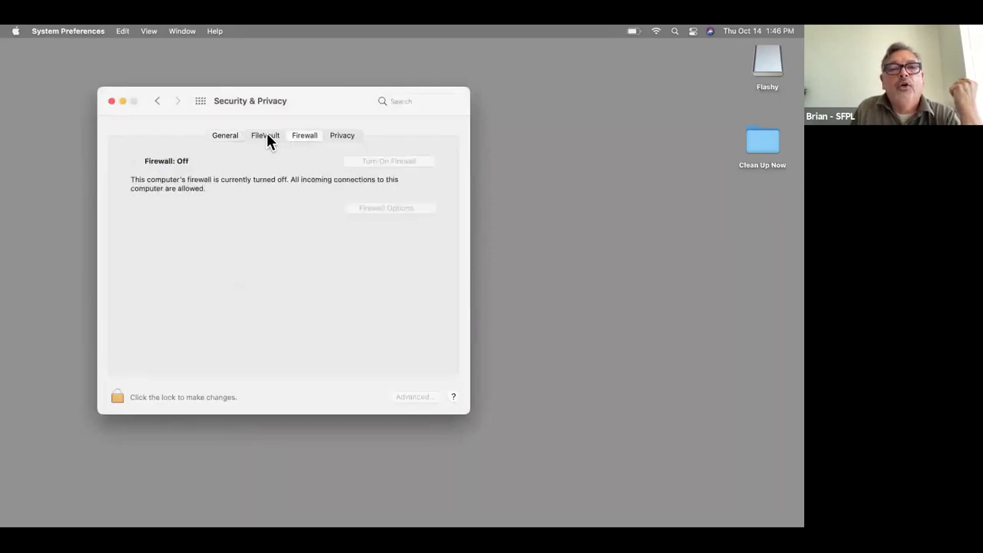
pyautogui.click(266, 136)
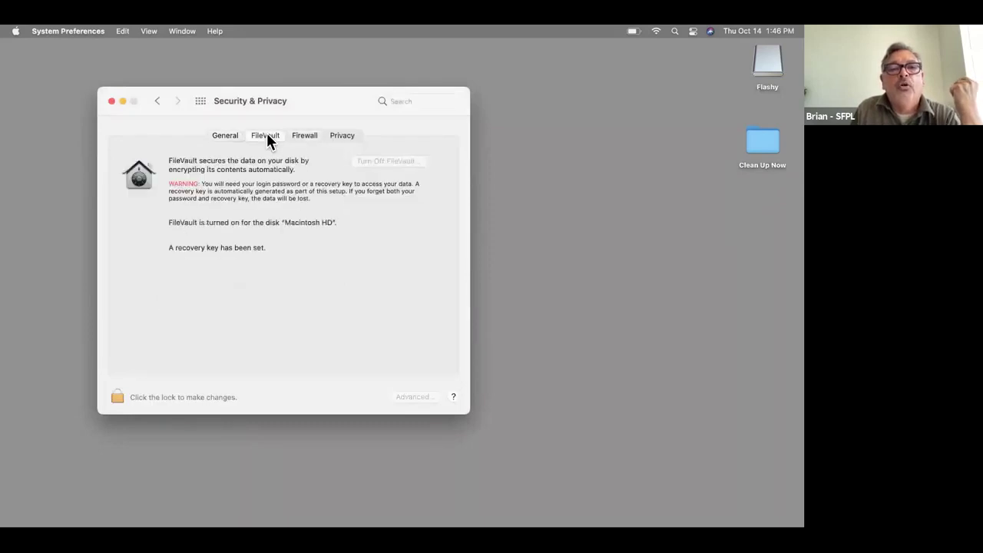
pyautogui.click(157, 102)
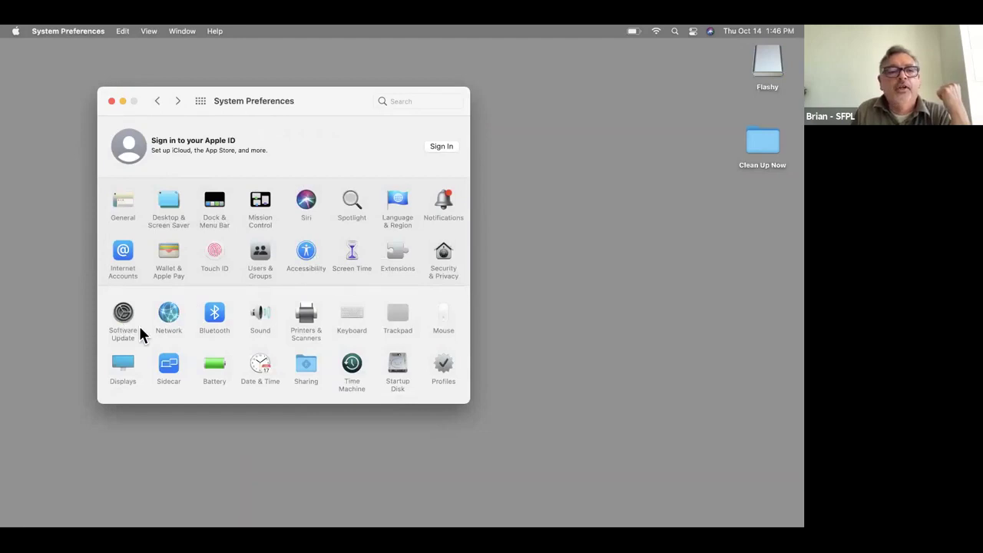
# Check the Software Update status and view the available Wi-Fi networks in the Network preferences, returning to the overview of all preferences
pyautogui.click(119, 308)
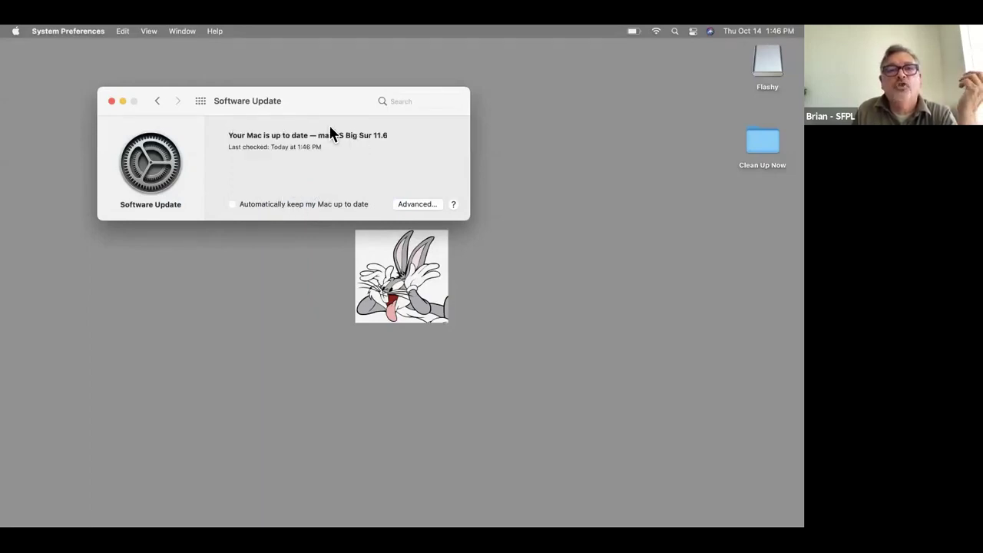
pyautogui.click(202, 101)
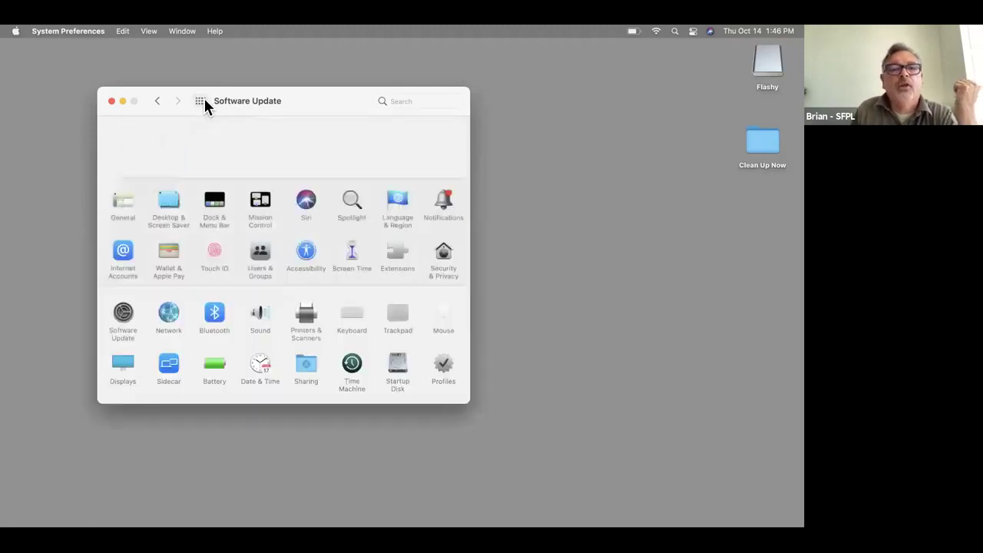
pyautogui.click(158, 325)
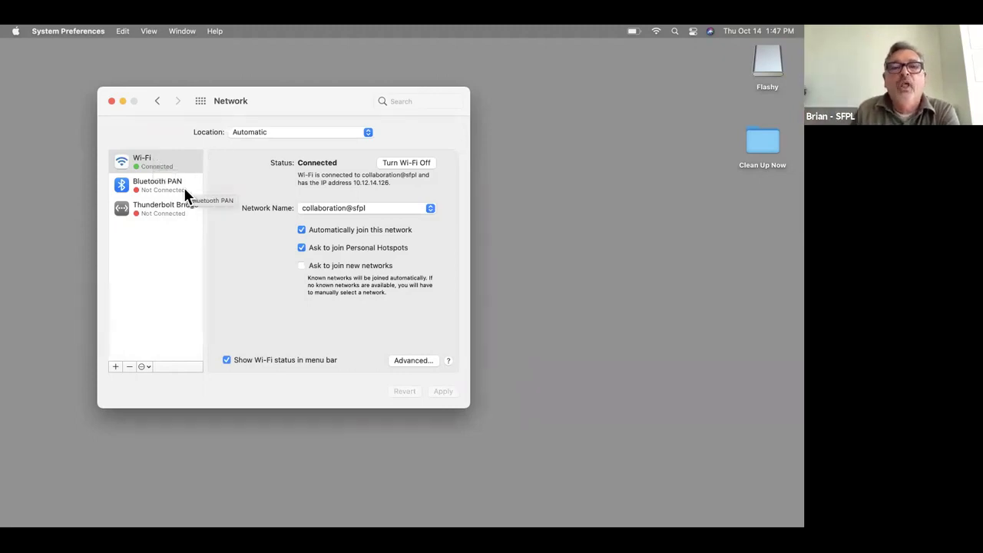
pyautogui.click(429, 212)
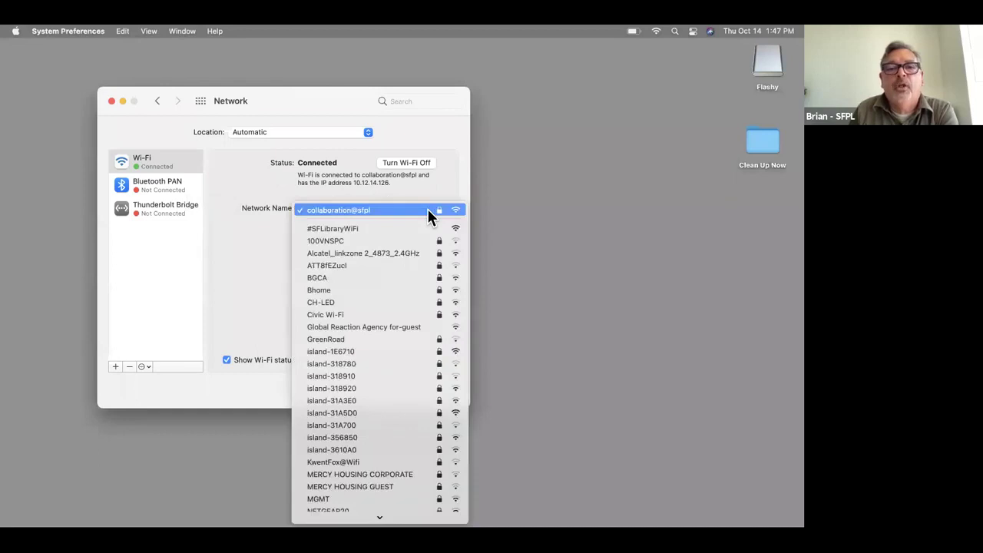
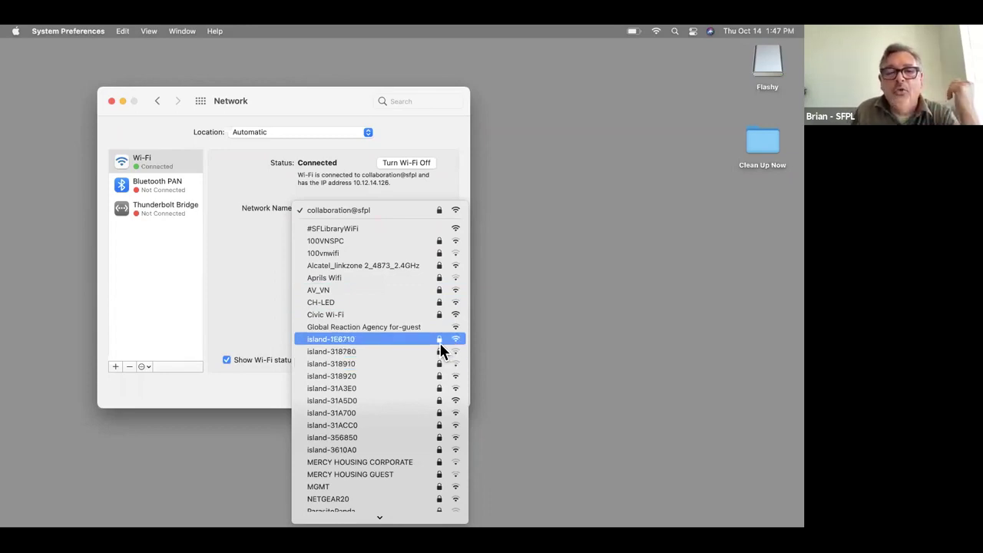
pyautogui.click(435, 182)
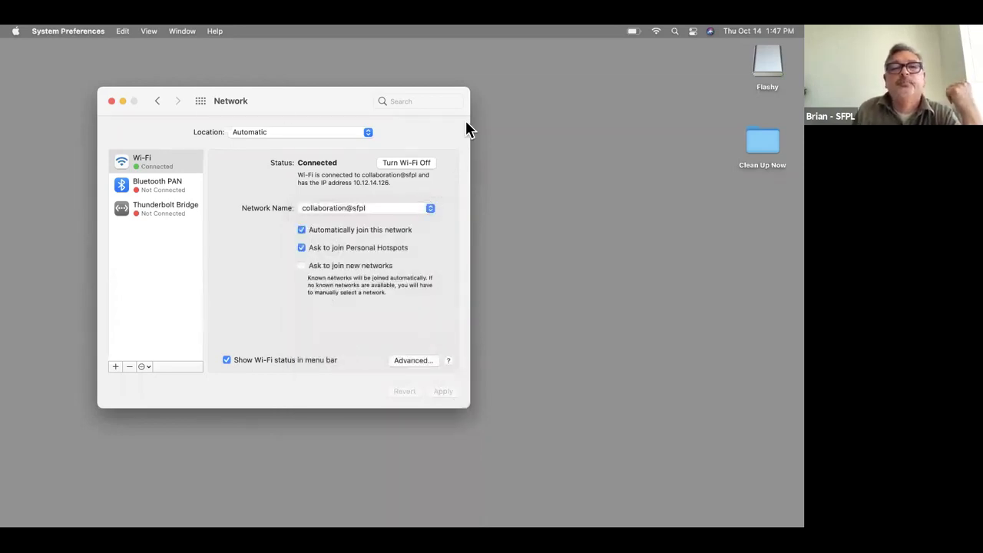
pyautogui.click(201, 101)
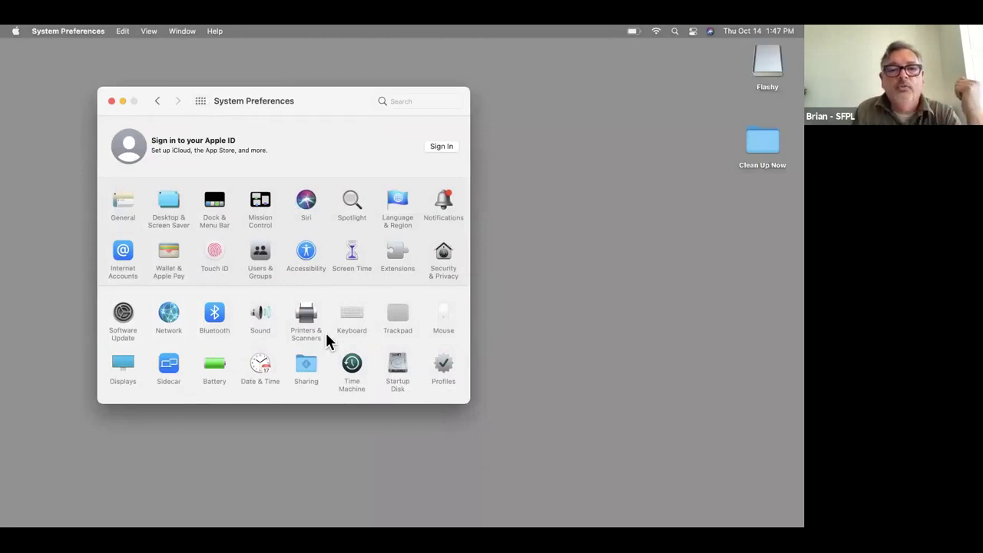
# Reopen the Network preferences, view the Wi-Fi status options available from the desktop, and return to the overview of all preferences
pyautogui.click(167, 321)
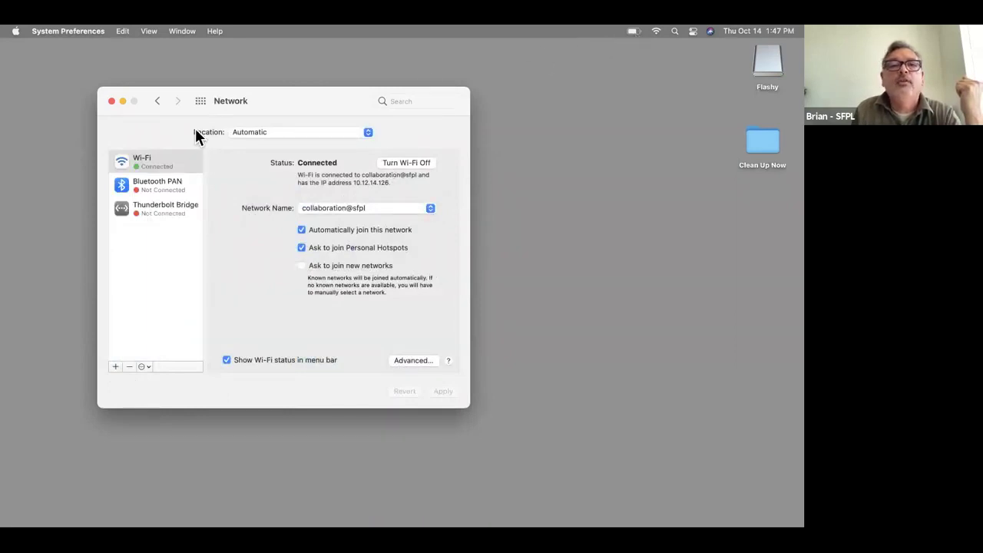
pyautogui.click(655, 32)
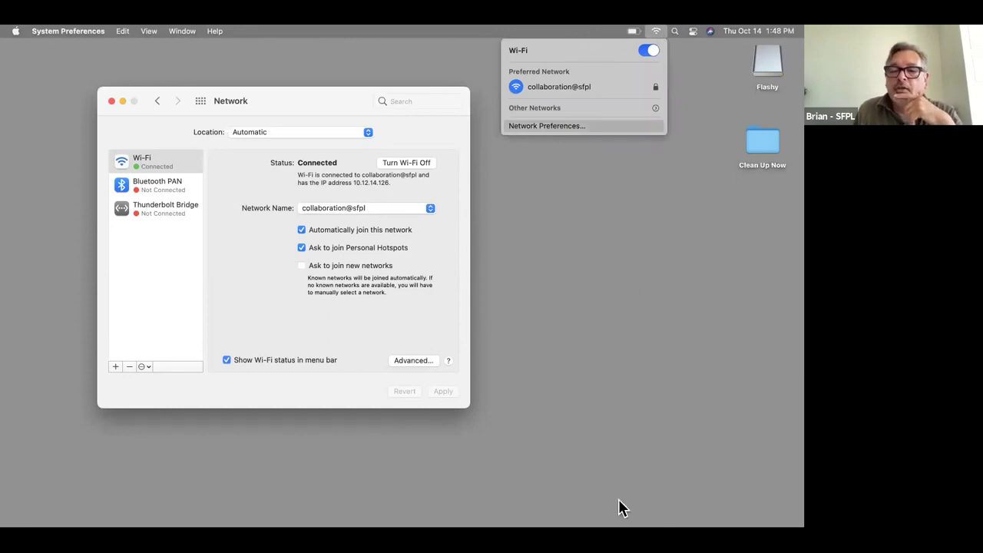
pyautogui.click(581, 502)
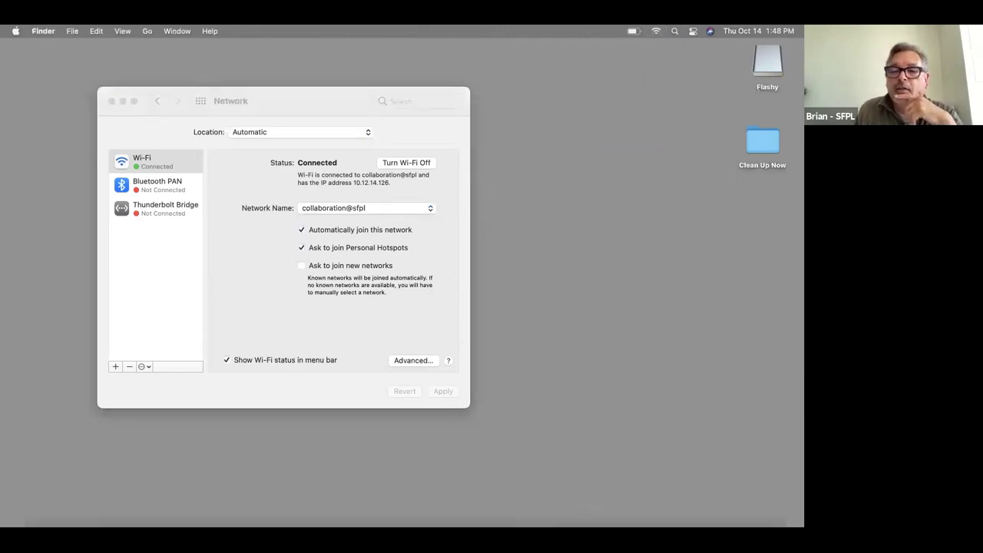
pyautogui.moveTo(549, 497)
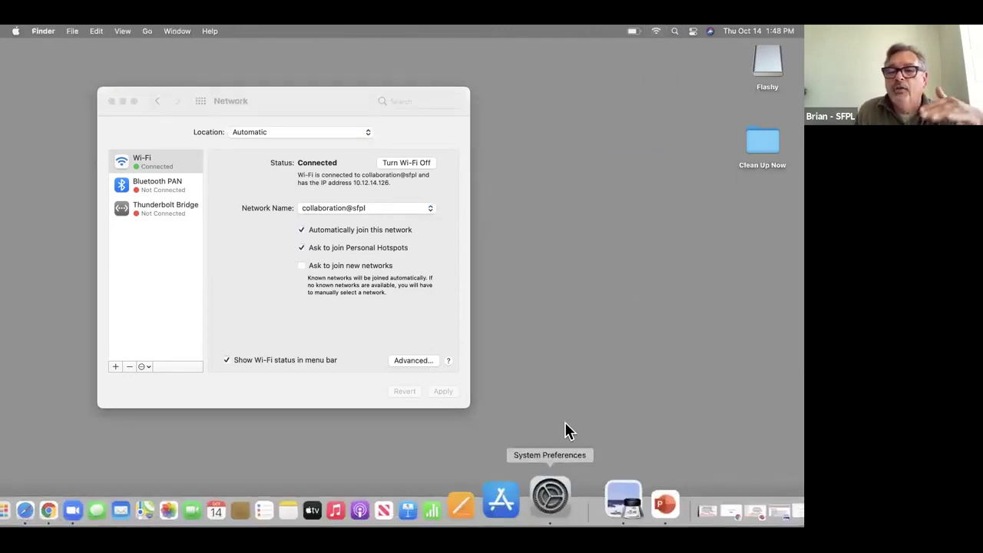
pyautogui.click(657, 32)
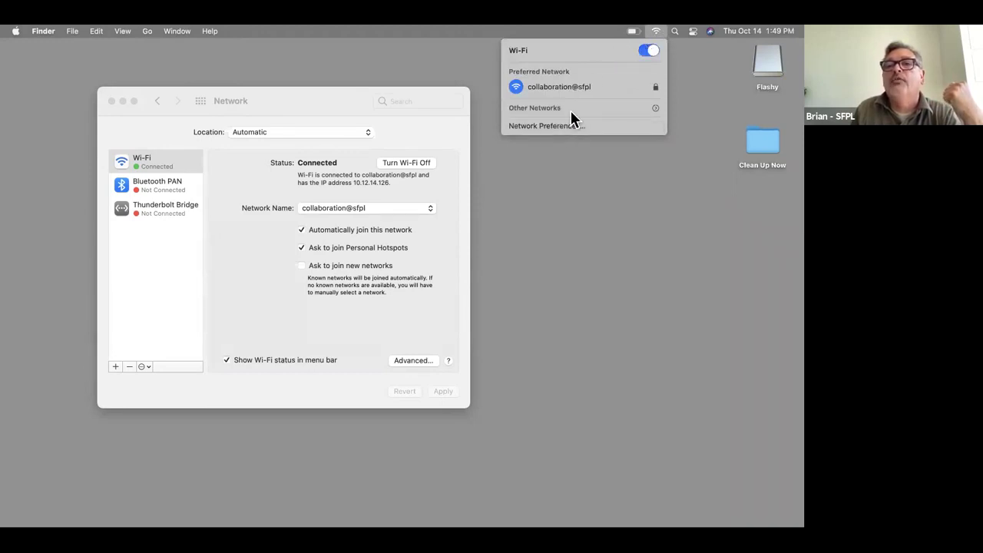
pyautogui.click(559, 27)
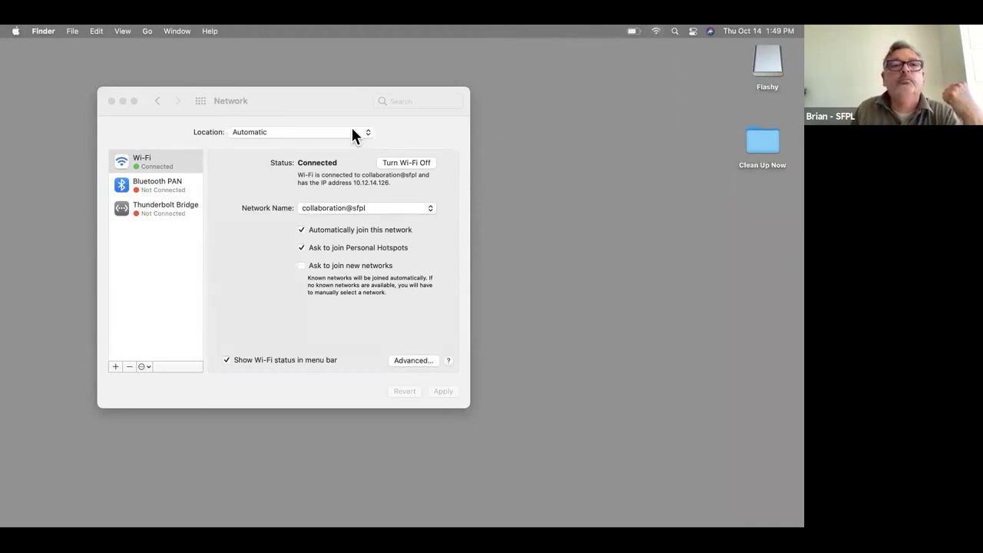
pyautogui.click(200, 102)
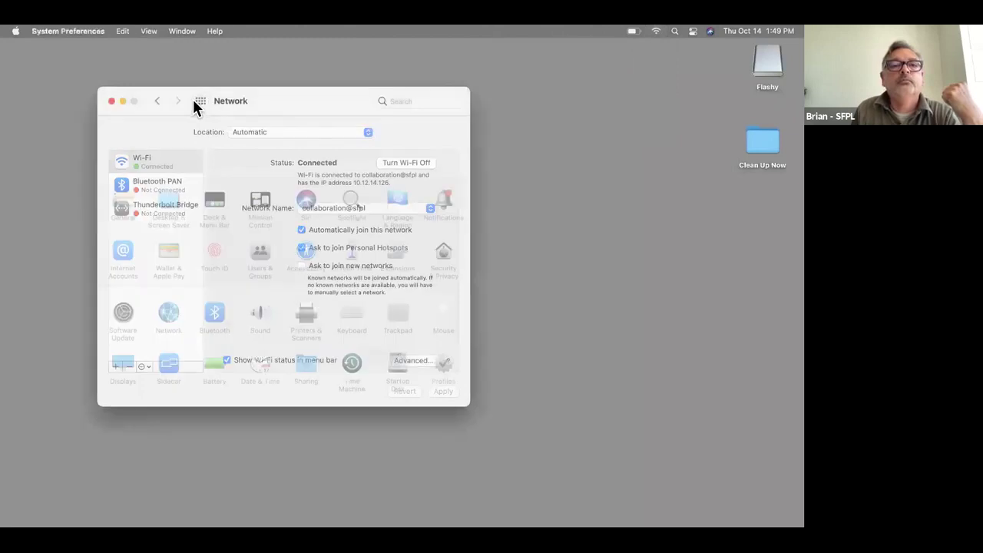
# Review the Bluetooth preferences, and view the output device and sound effects settings in the Sound preferences
pyautogui.click(215, 317)
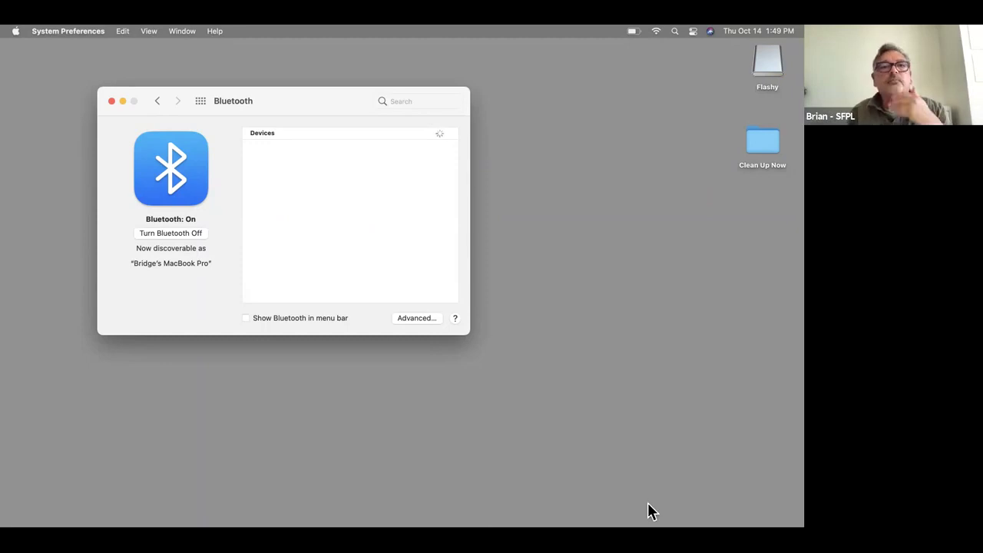
pyautogui.click(157, 101)
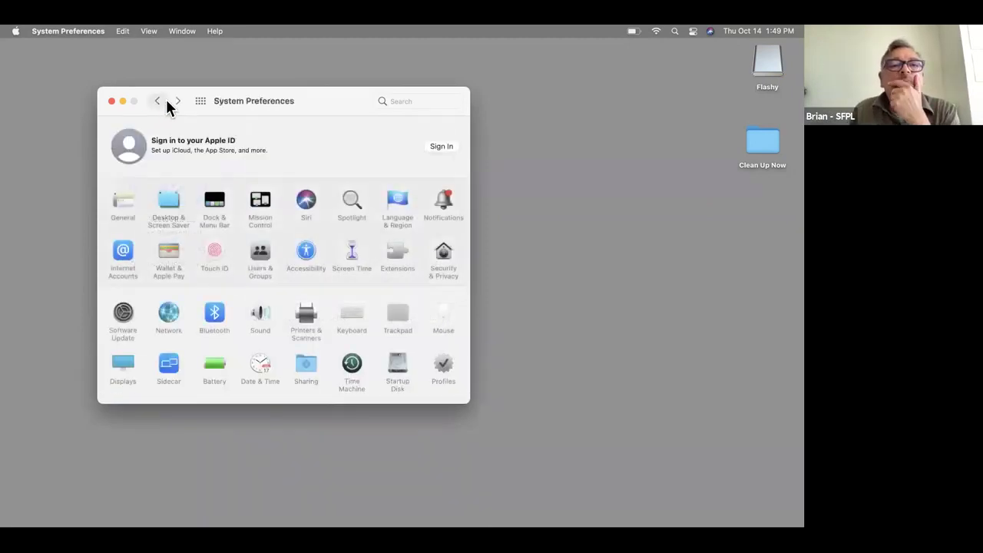
pyautogui.click(259, 317)
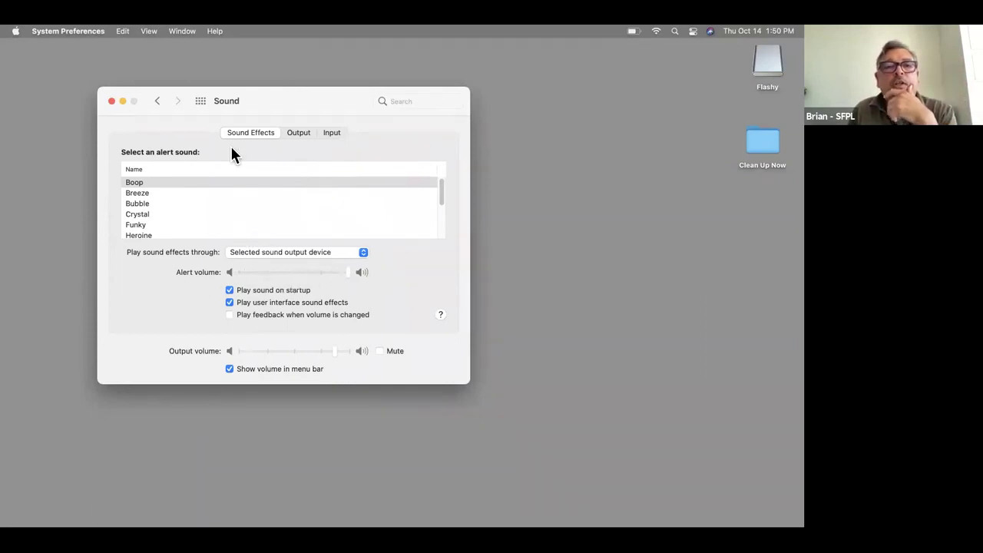
pyautogui.click(304, 132)
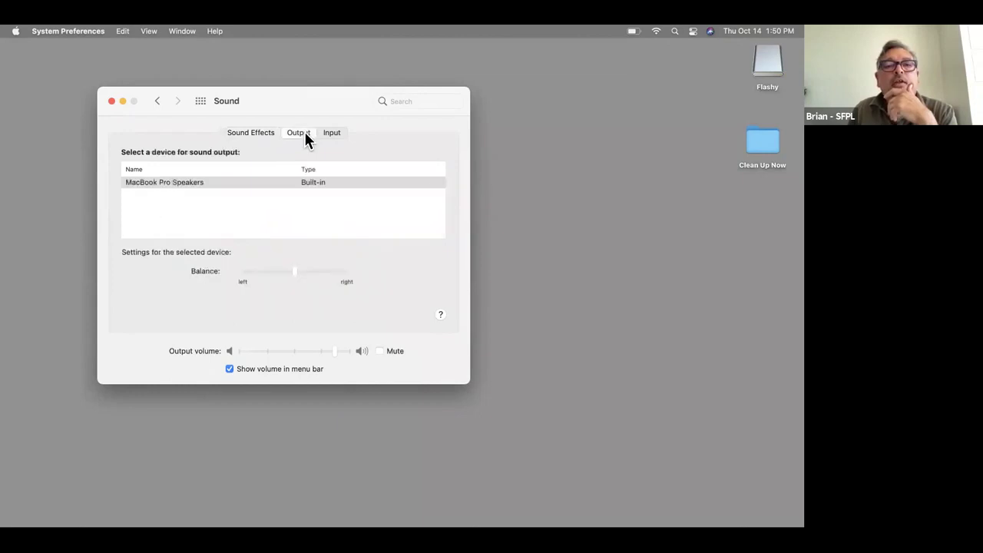
pyautogui.click(247, 131)
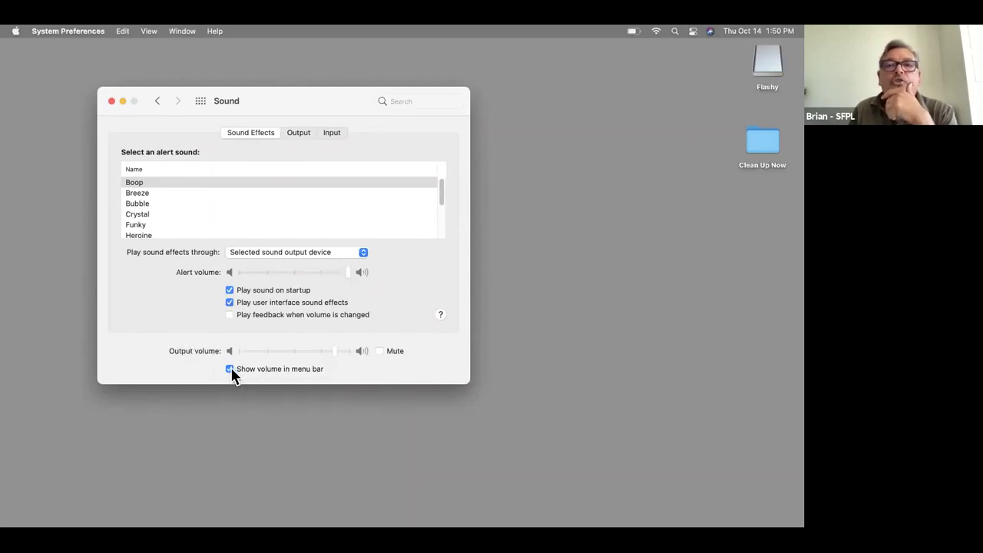
# Close and reopen System Preferences, go back to the Sound preferences, and turn on showing the volume in the menu bar
pyautogui.click(111, 101)
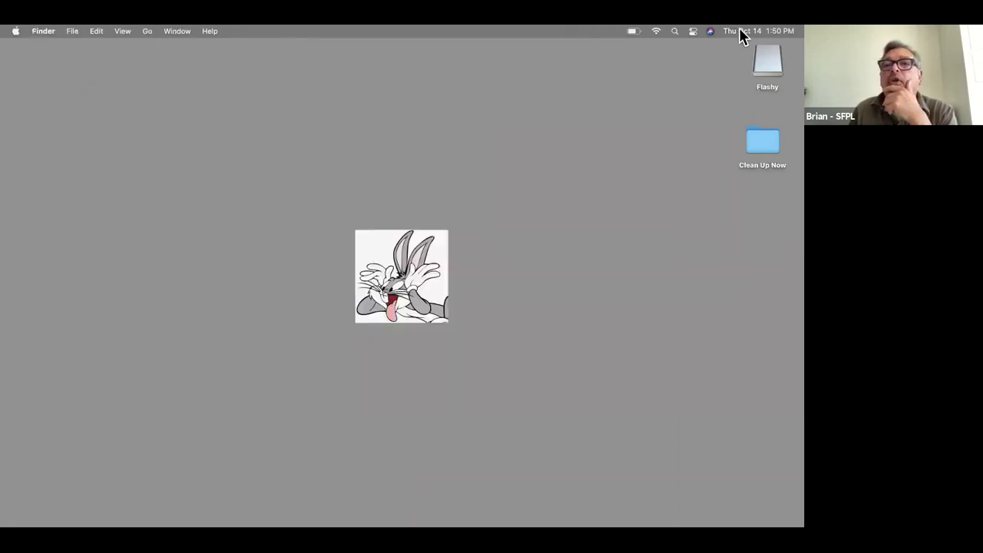
pyautogui.click(16, 30)
pyautogui.click(34, 68)
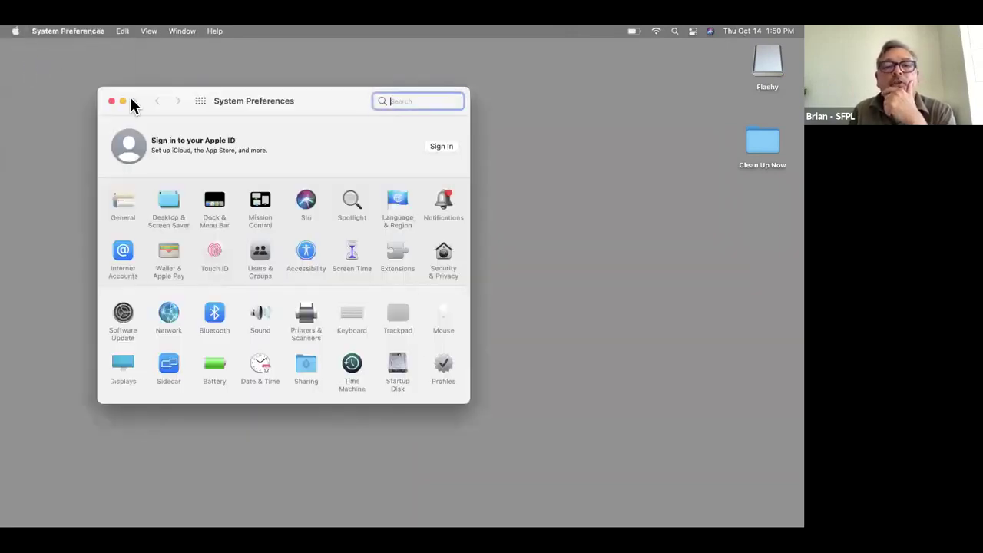
pyautogui.click(257, 318)
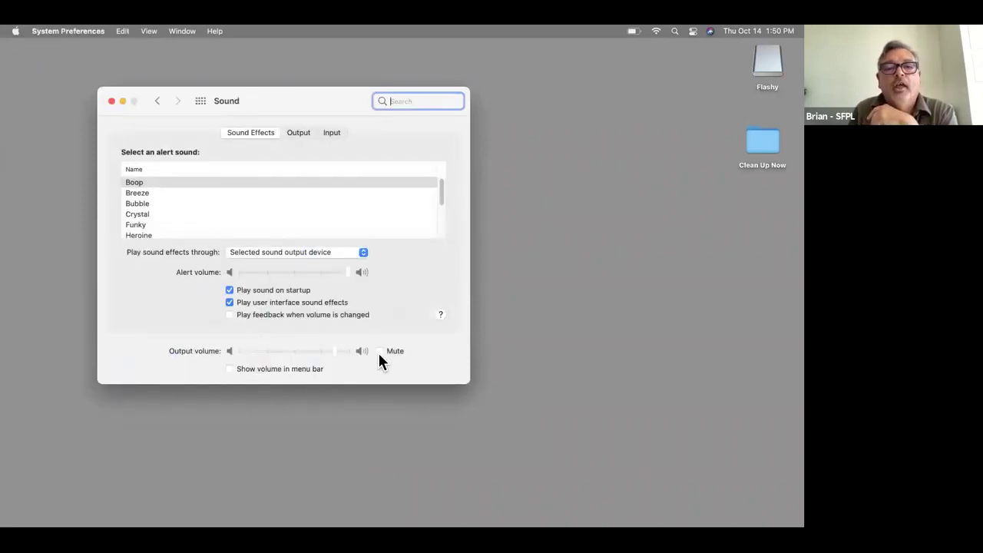
pyautogui.click(230, 368)
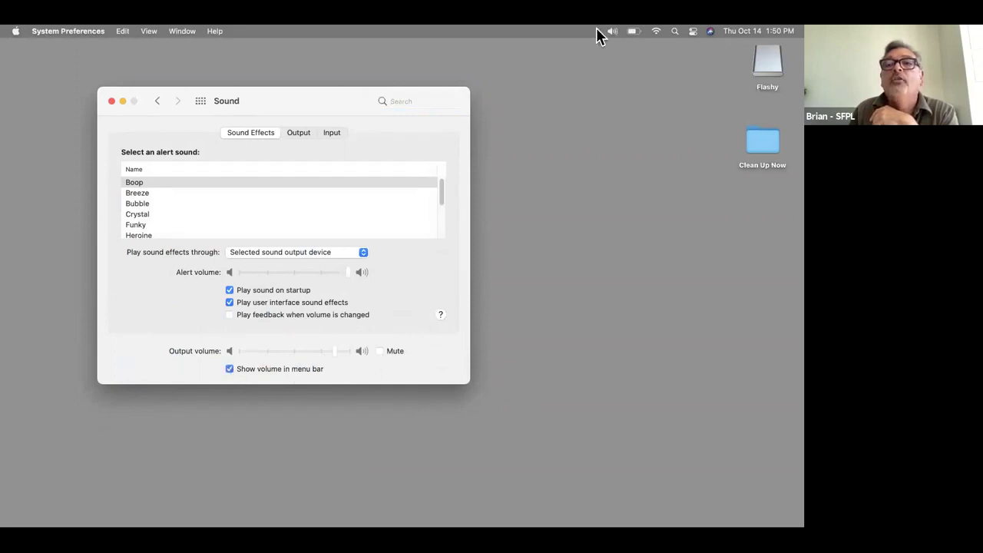
# Check the menu bar beside the volume icon, view the sound output devices, and return to the overview of all preferences
pyautogui.click(595, 32)
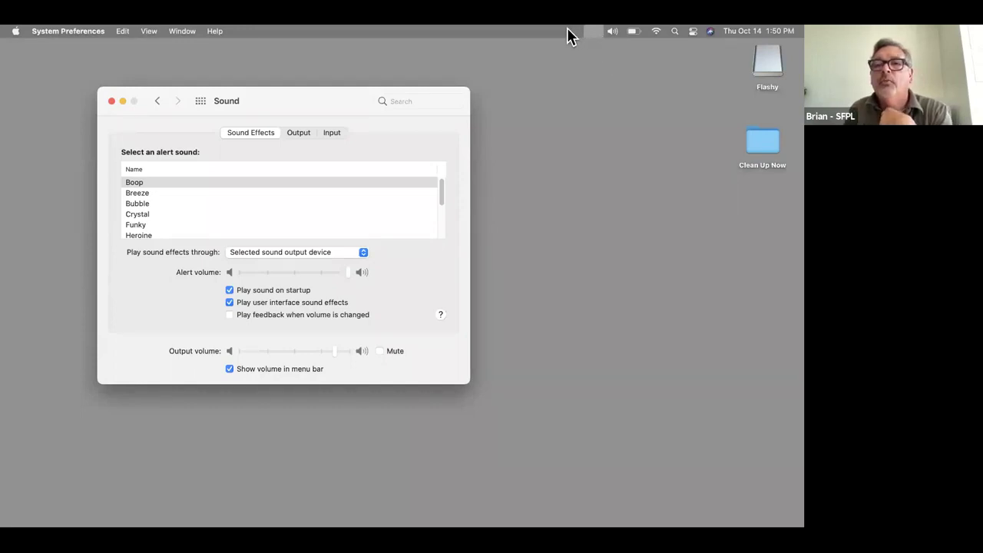
pyautogui.click(359, 100)
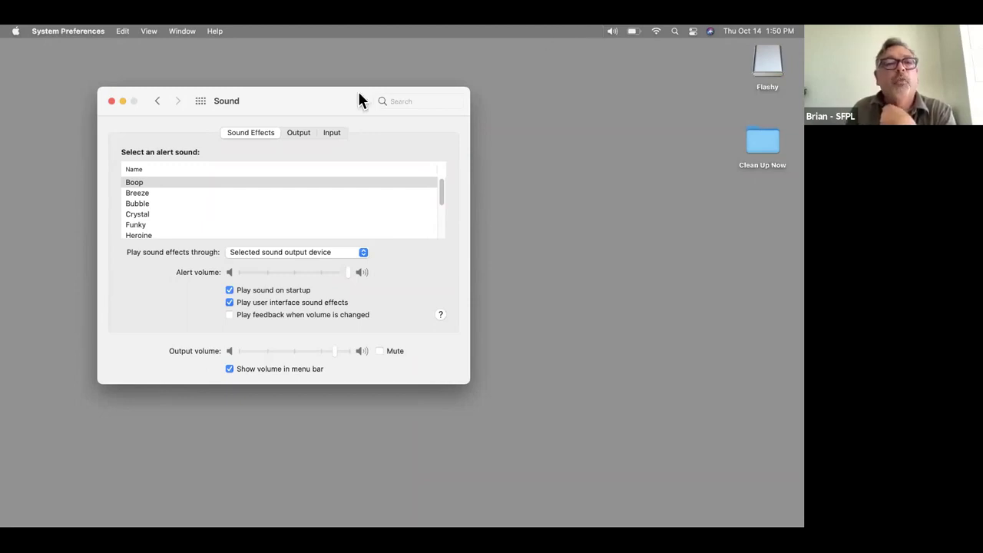
pyautogui.click(296, 135)
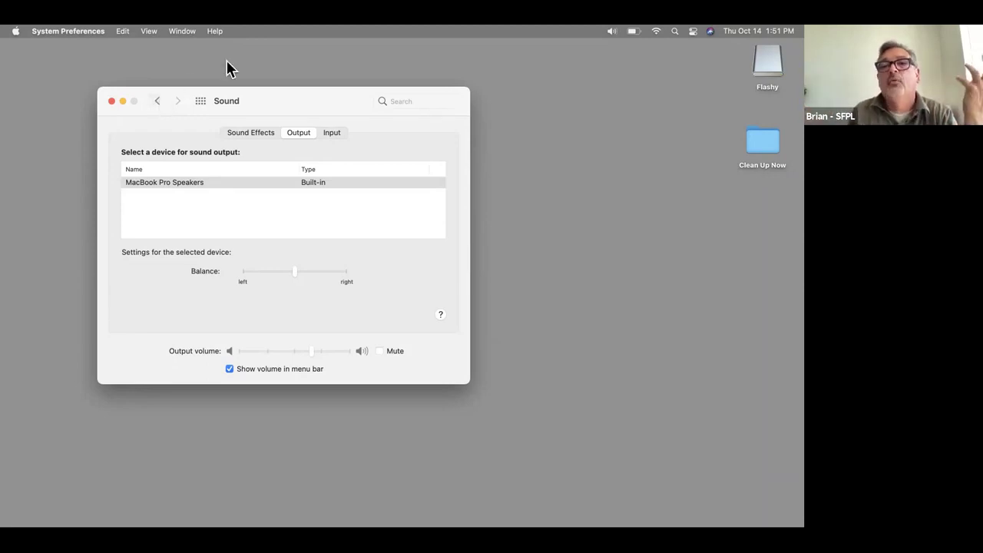
pyautogui.click(200, 101)
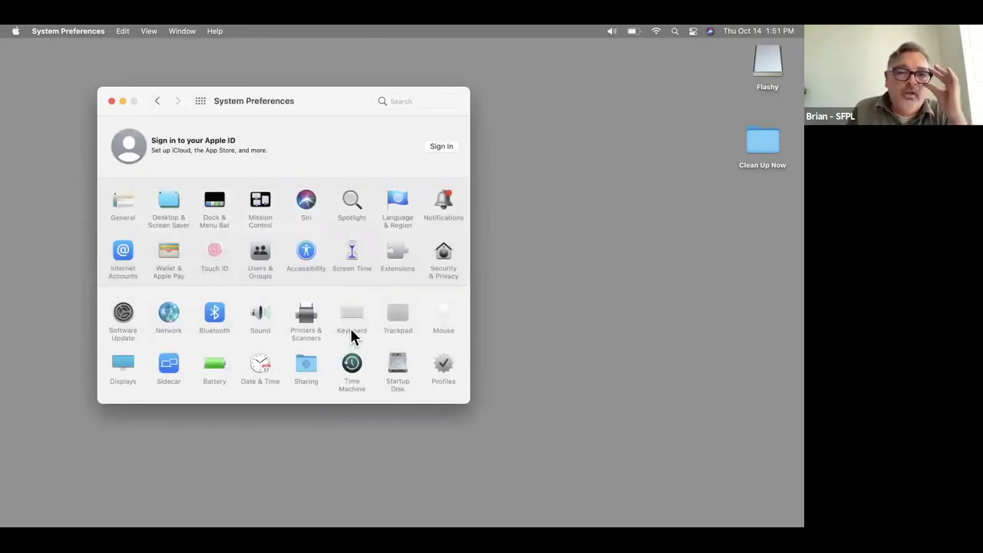
# Review the Printers & Scanners and Keyboard preferences, returning to the overview of all preferences
pyautogui.click(307, 317)
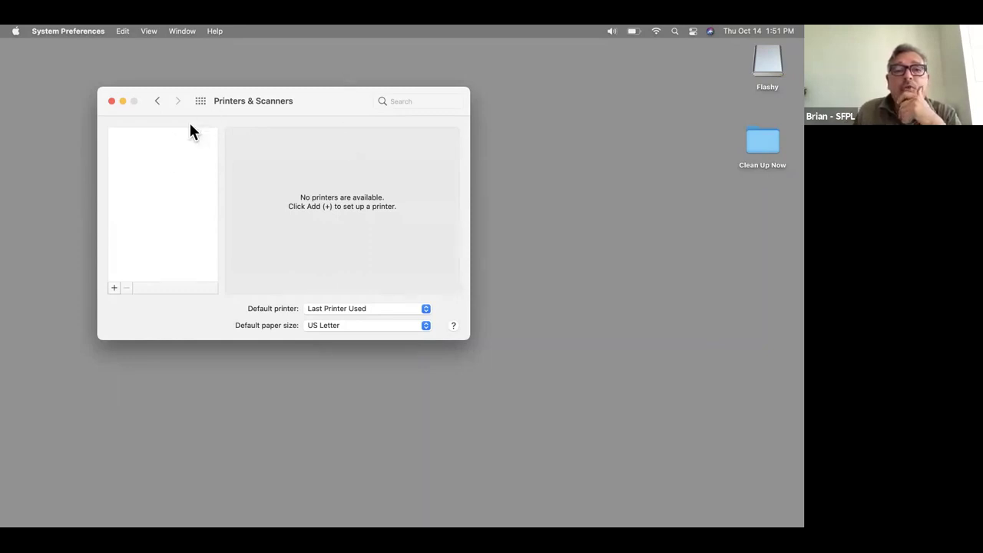
pyautogui.click(200, 101)
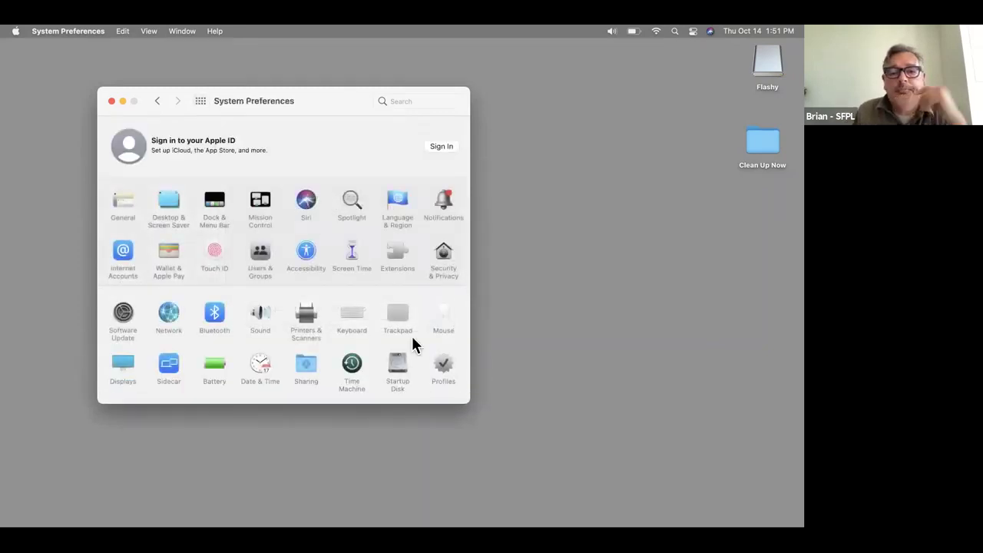
pyautogui.click(345, 319)
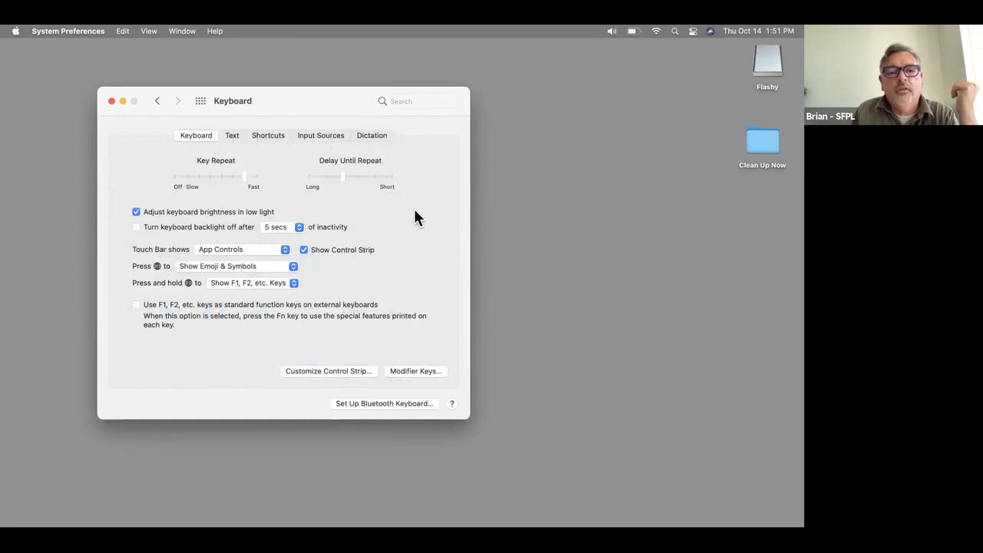
pyautogui.click(200, 101)
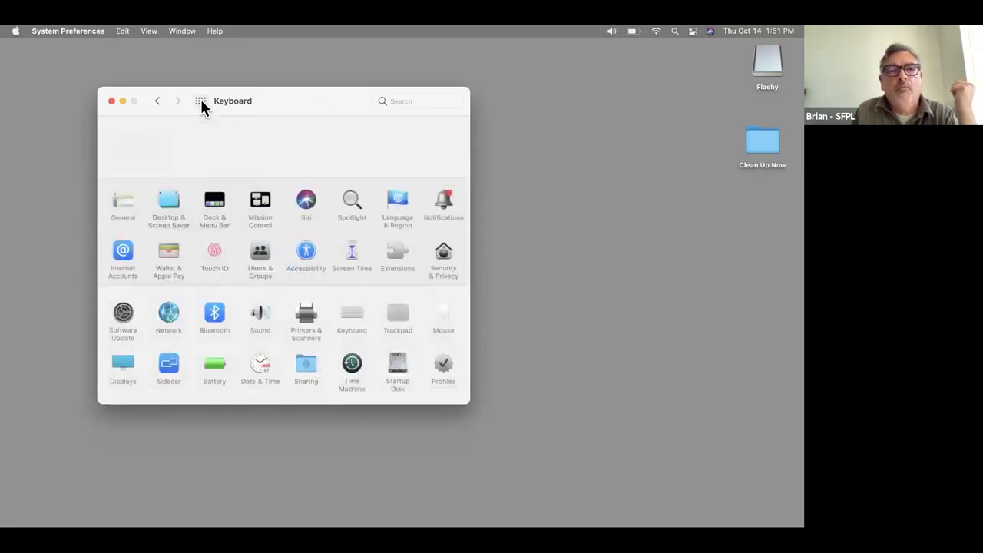
# Open the Trackpad preferences and demonstrate a secondary click by showing the desktop's context menu
pyautogui.click(401, 316)
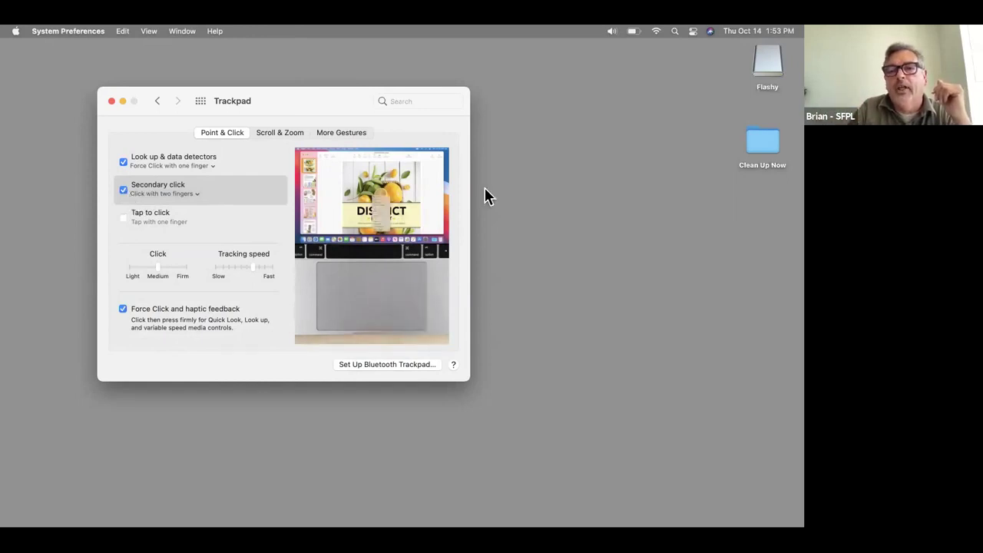
pyautogui.rightClick(633, 225)
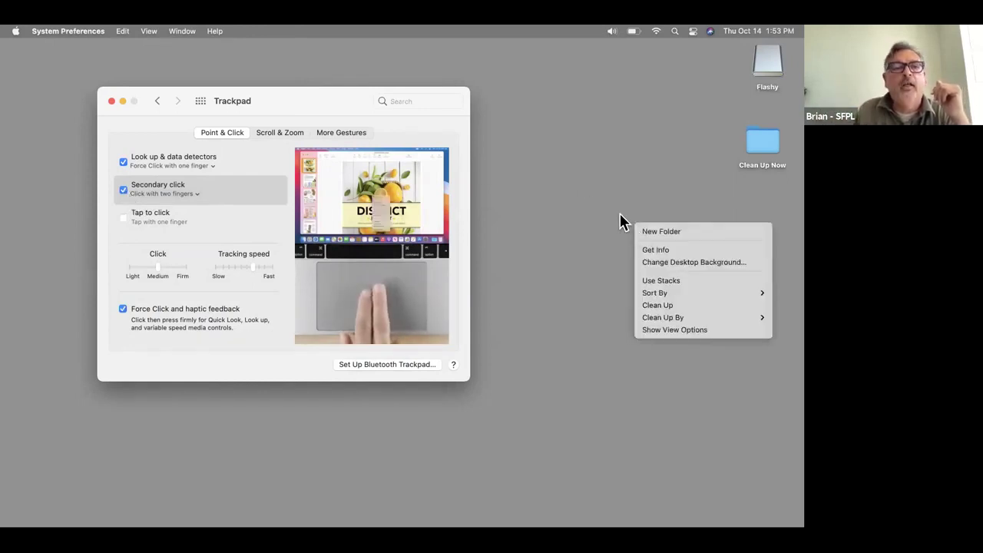
# Turn off the trackpad's Secondary click option, try it on the desktop, and turn the option back on
pyautogui.click(123, 190)
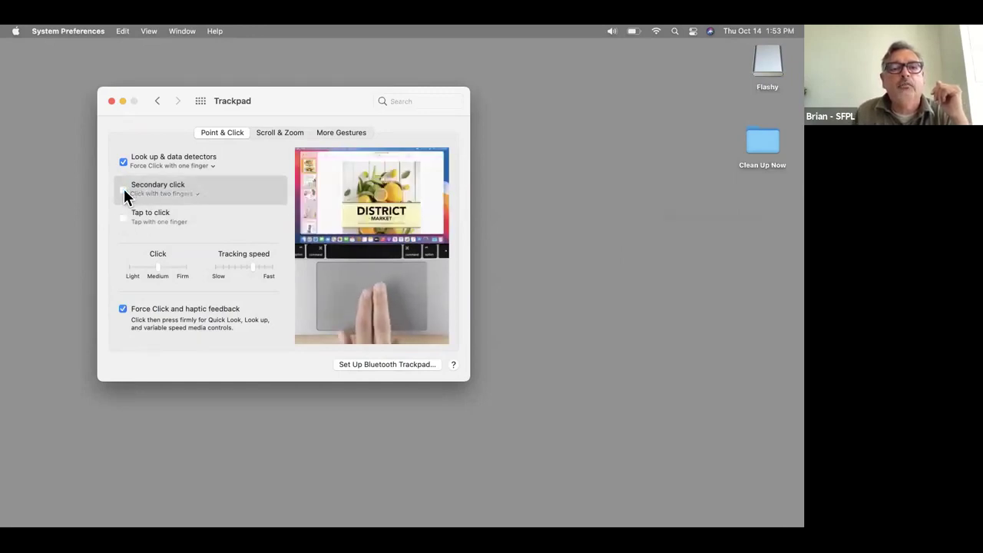
pyautogui.click(553, 206)
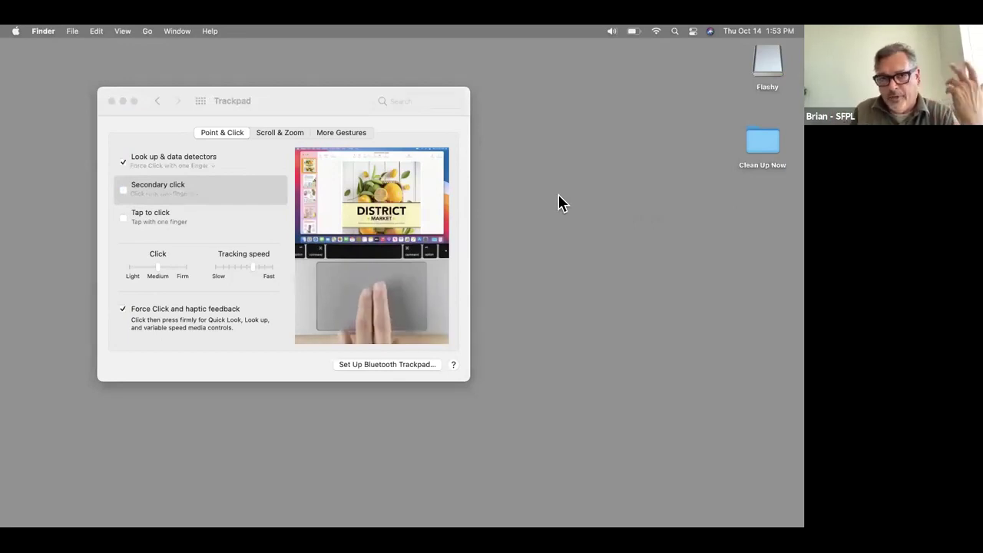
pyautogui.click(121, 189)
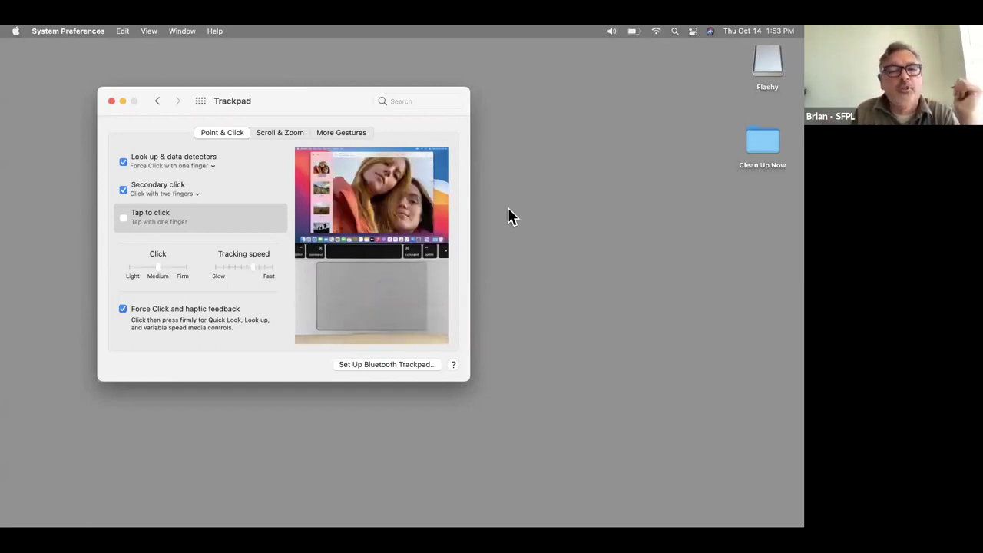
pyautogui.click(552, 198)
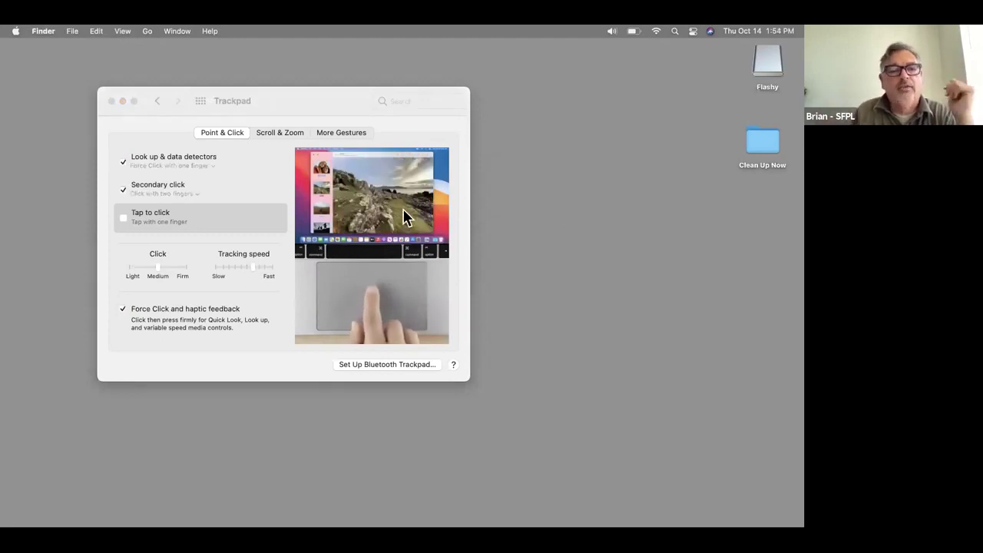
# Turn off the trackpad's natural scroll direction, review the More Gestures options, and return to the overview of all preferences
pyautogui.click(287, 136)
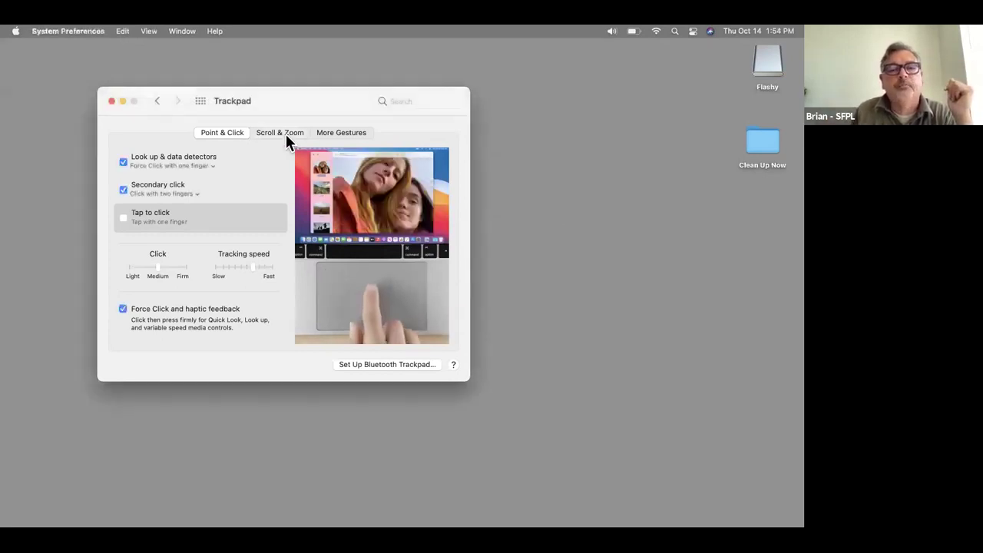
pyautogui.click(286, 134)
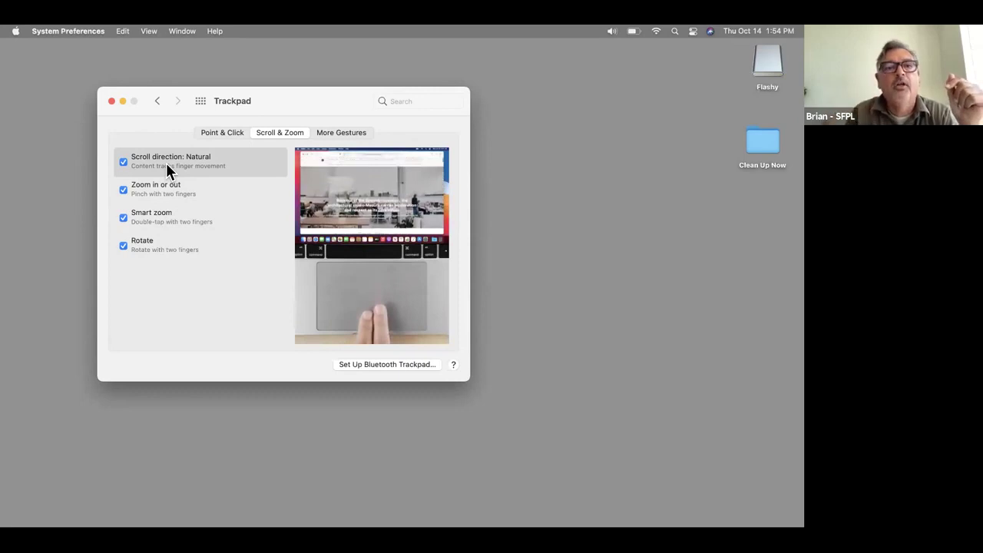
pyautogui.click(124, 162)
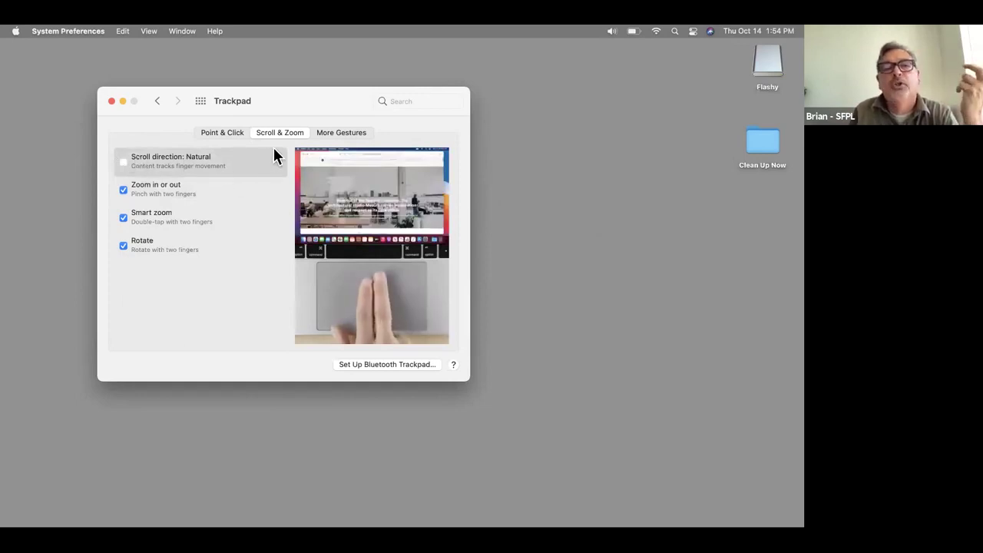
pyautogui.click(356, 132)
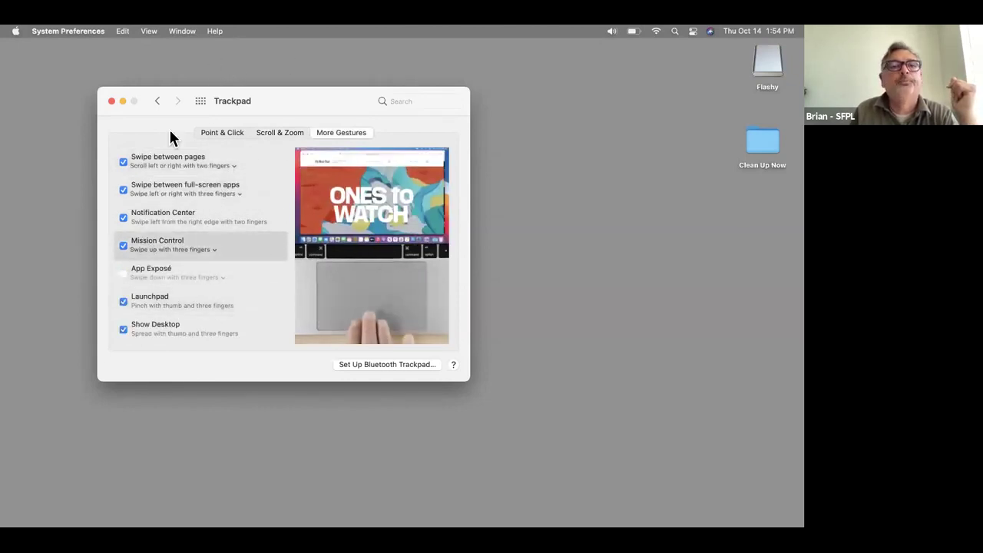
pyautogui.click(198, 100)
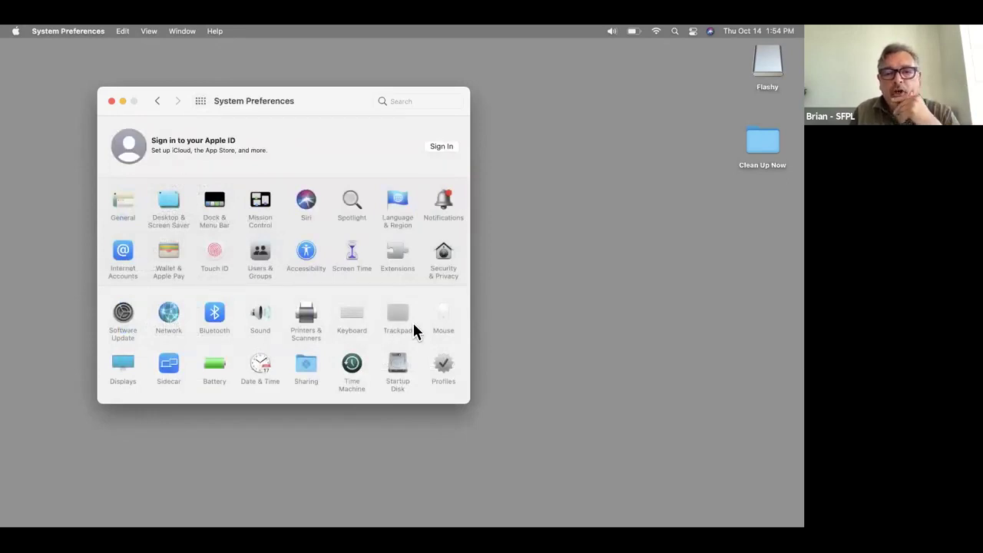
# Try fast and slow mouse tracking speeds, set the tracking speed near the middle, and return to the overview of all preferences
pyautogui.click(445, 322)
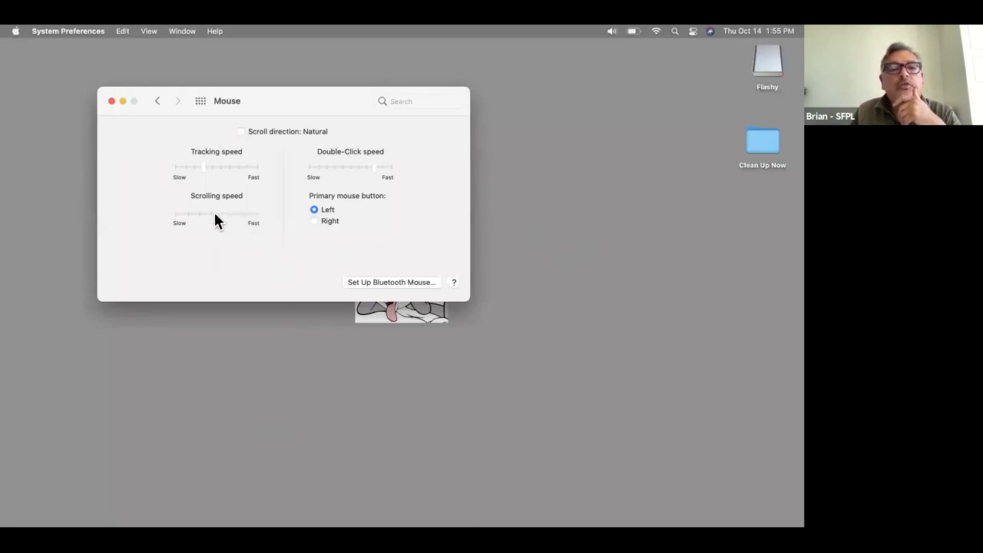
pyautogui.moveTo(204, 169); pyautogui.dragTo(267, 173)
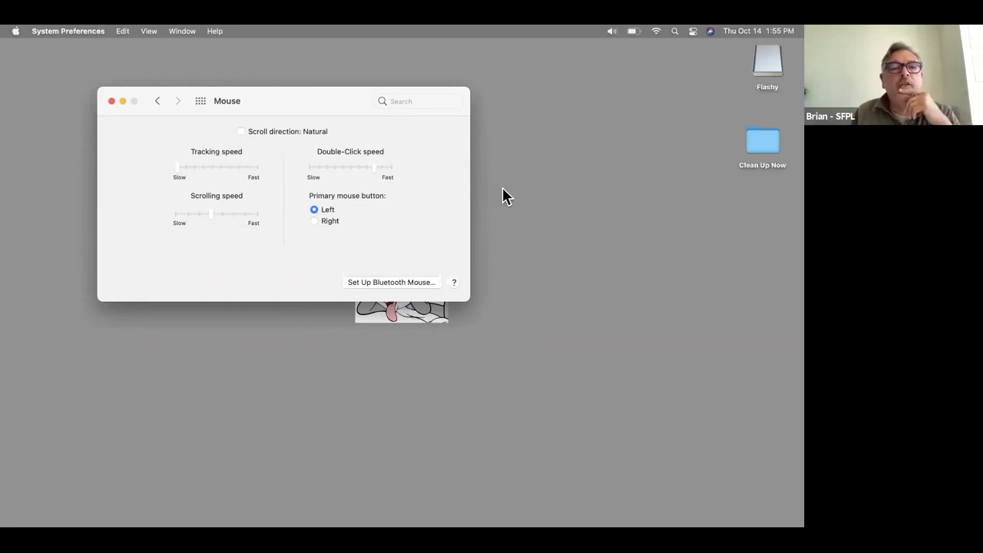
pyautogui.click(214, 167)
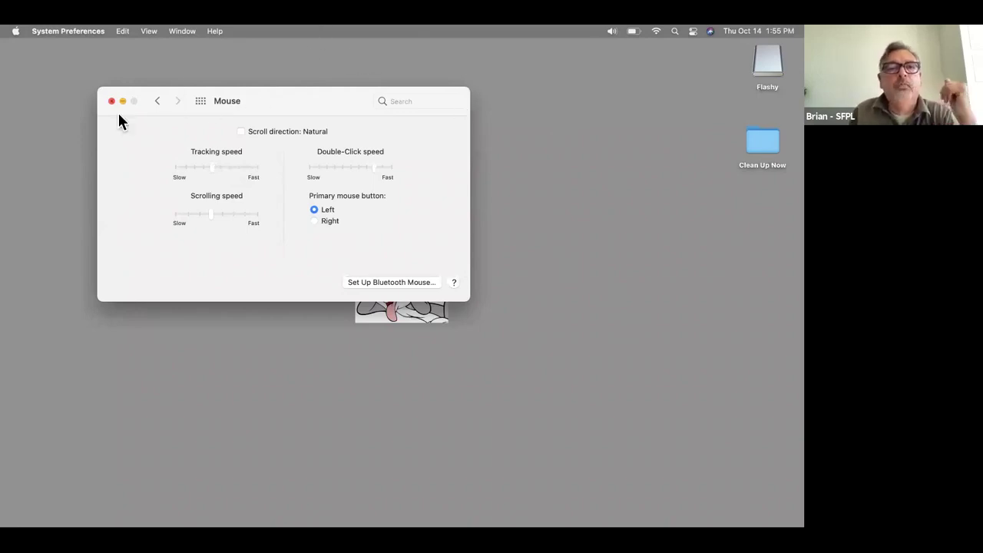
pyautogui.click(200, 101)
pyautogui.click(205, 102)
pyautogui.click(203, 101)
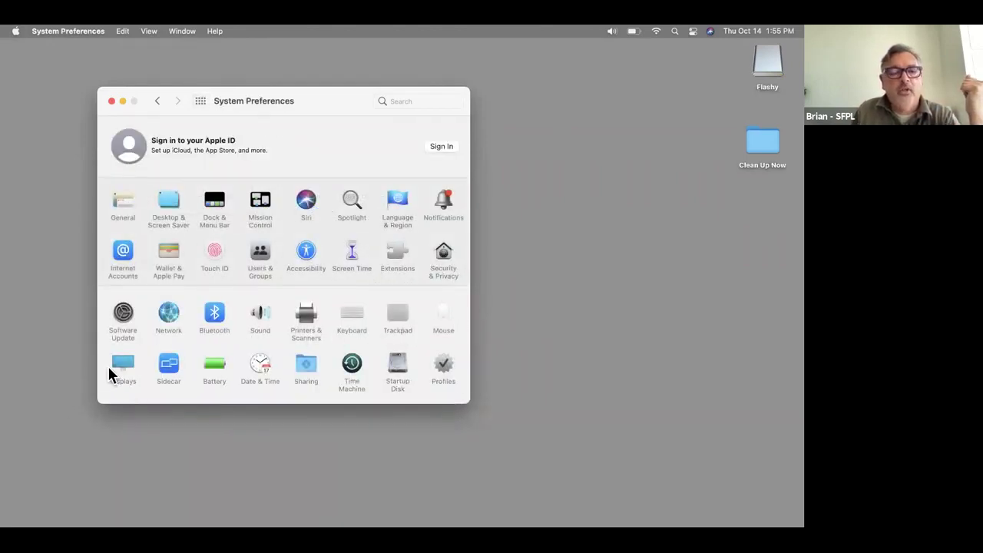
# Review the Sidecar preferences and the Battery usage history and power options, returning to the overview of all preferences
pyautogui.click(168, 366)
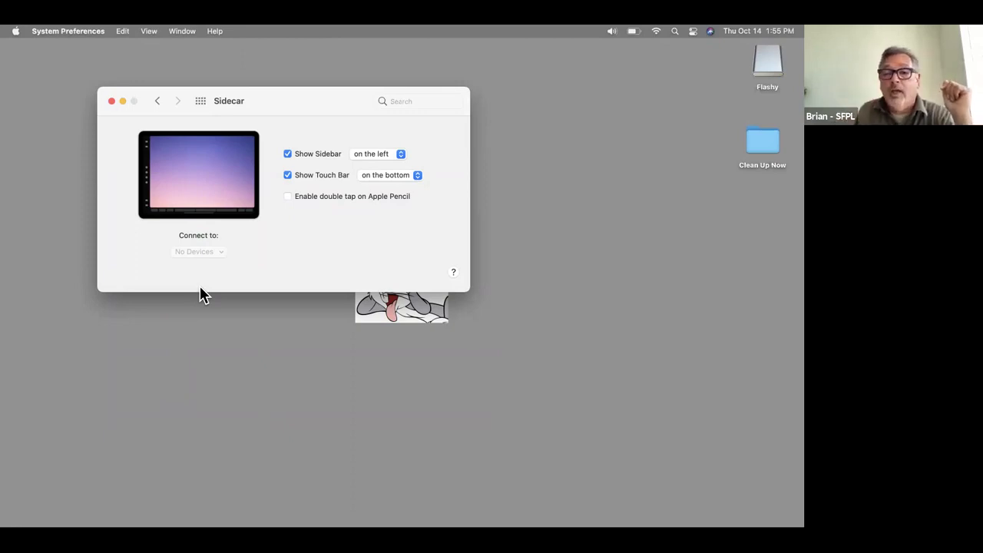
pyautogui.click(199, 100)
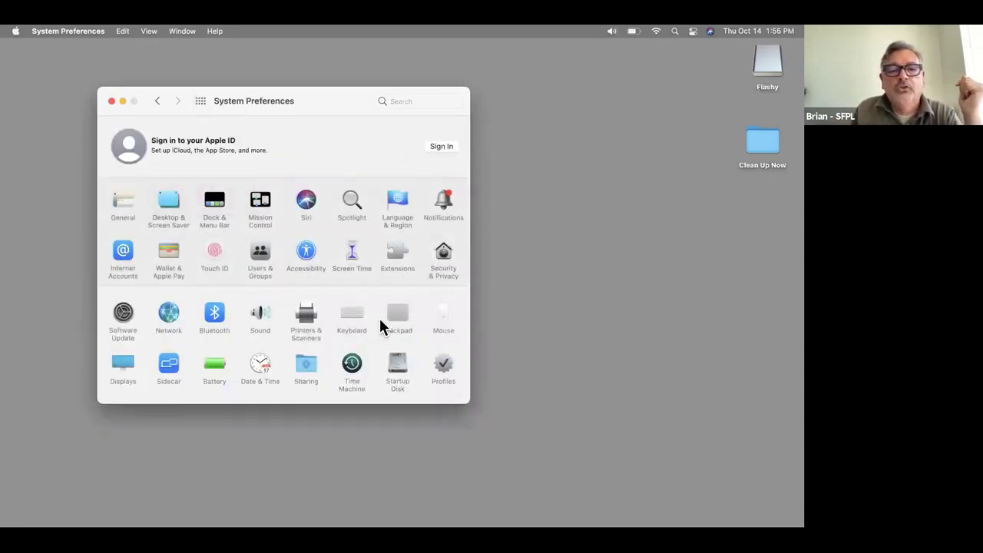
pyautogui.click(216, 367)
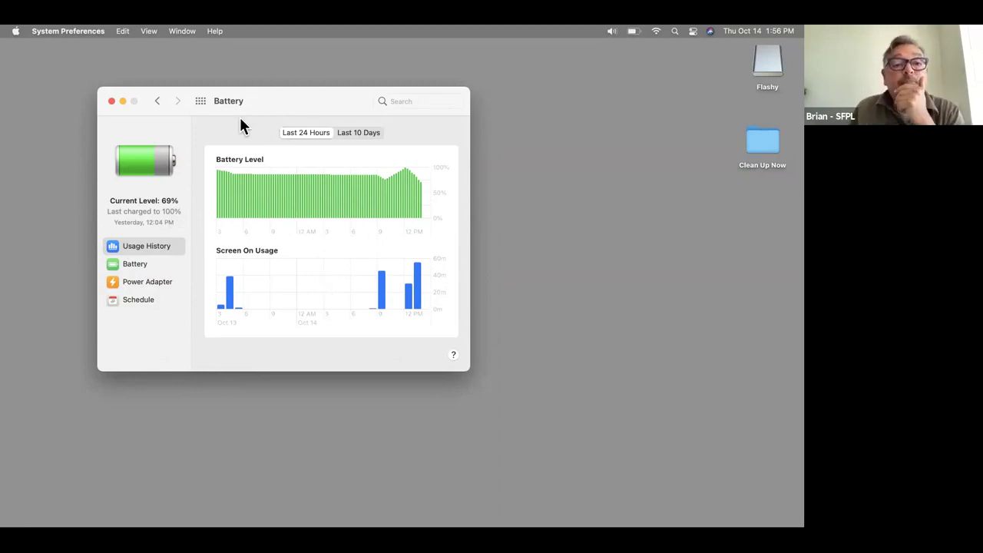
pyautogui.click(146, 265)
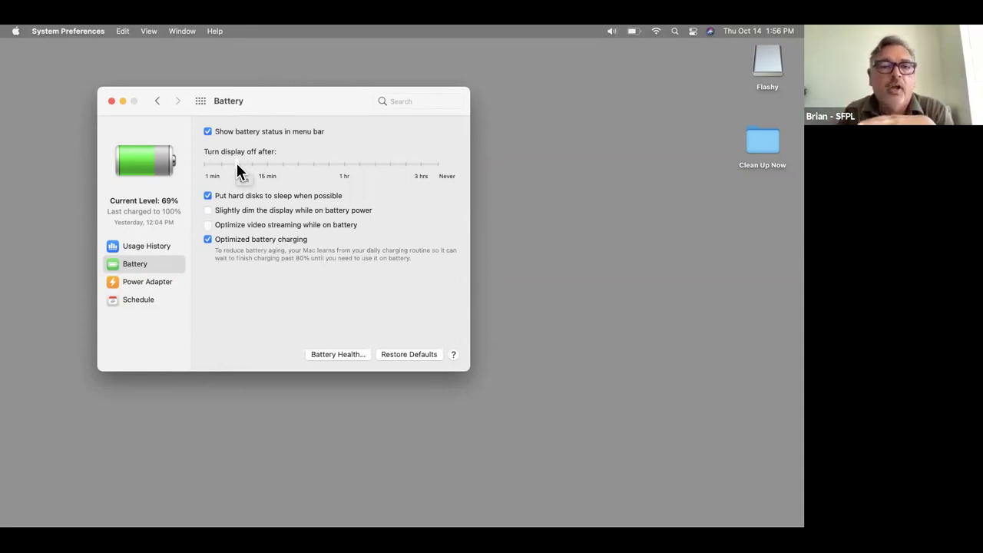
pyautogui.click(203, 102)
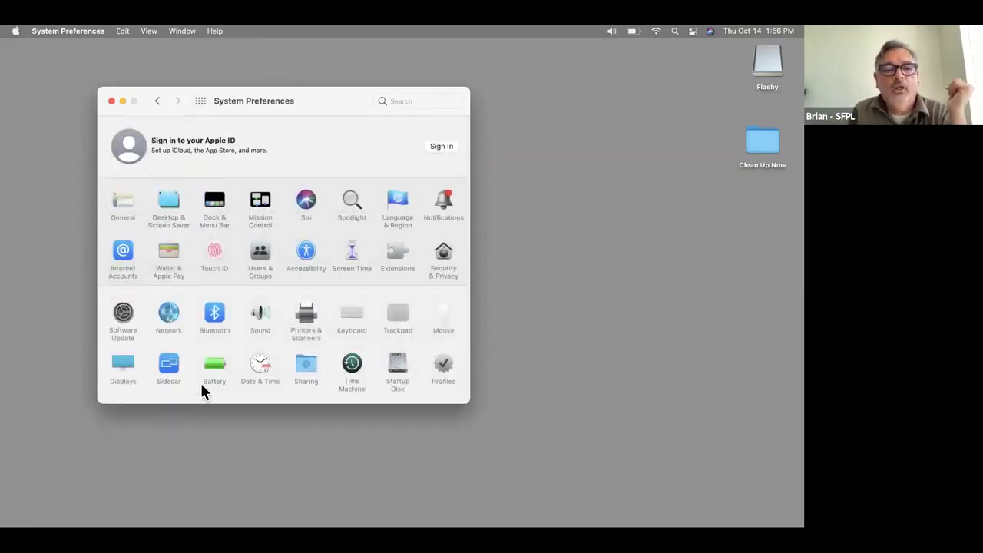
# Review the Date & Time preferences, moving the window toward the middle of the desktop, and view the Time Zone settings and current location
pyautogui.click(260, 367)
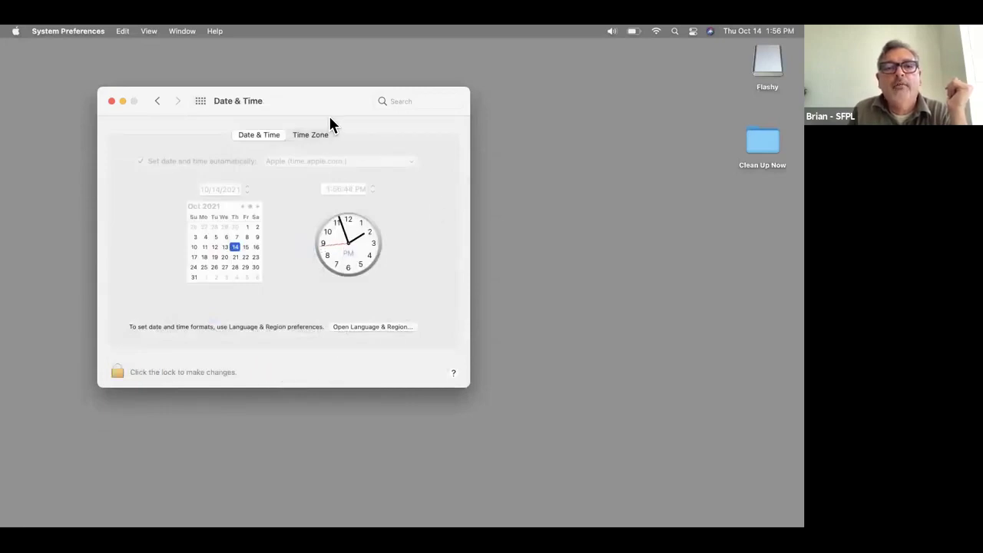
pyautogui.moveTo(330, 121); pyautogui.dragTo(502, 143)
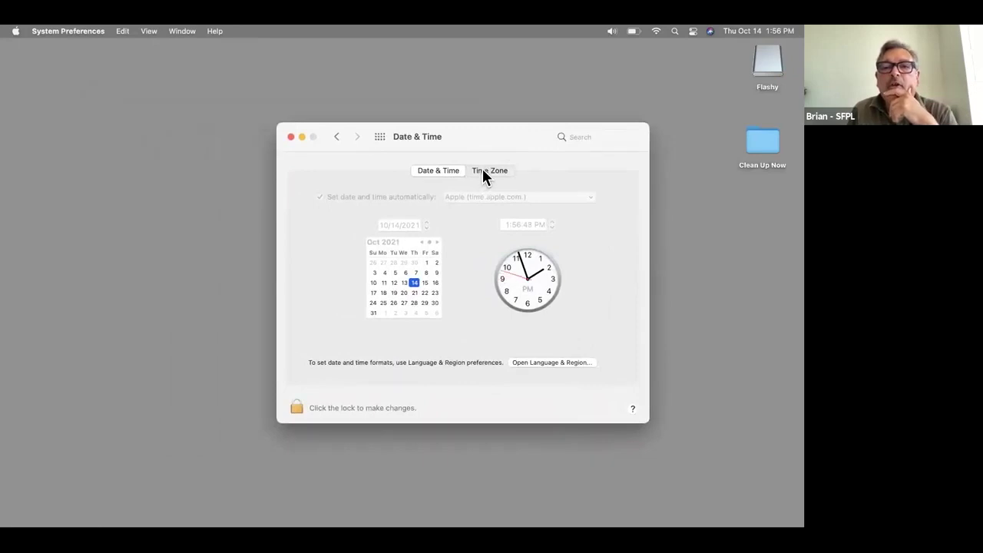
pyautogui.click(482, 170)
pyautogui.moveTo(338, 278)
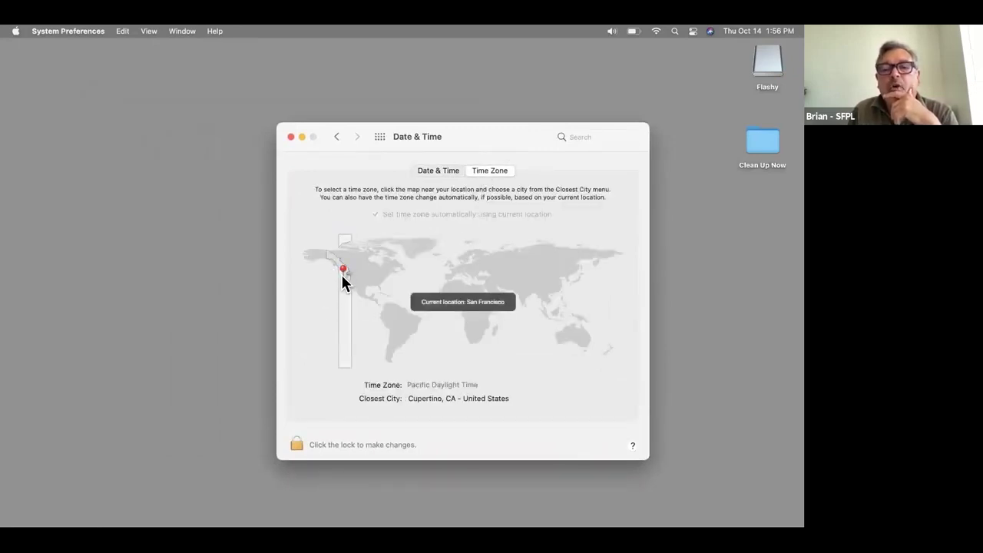
# Go back to the Date & Time settings, then review the Sharing preferences, returning to the overview of all preferences
pyautogui.click(436, 171)
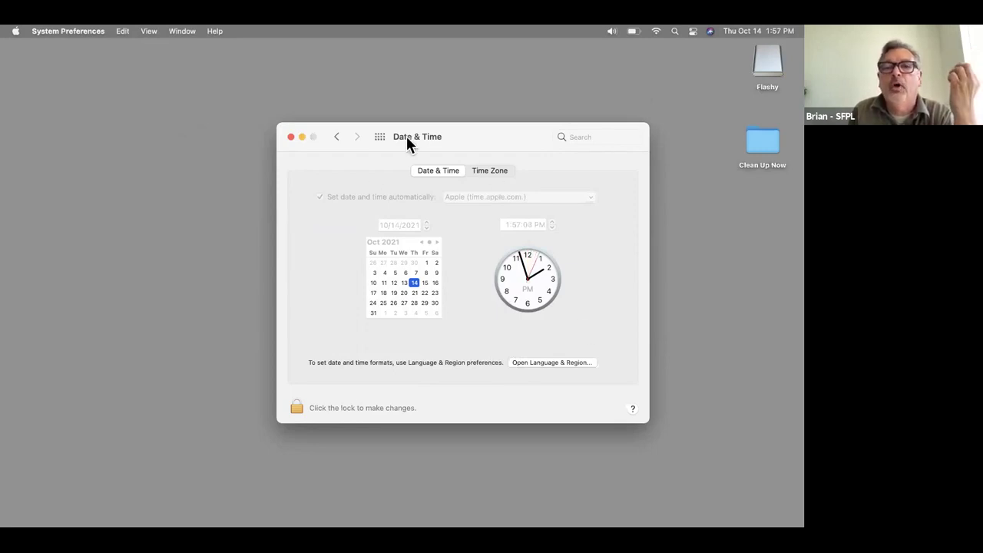
pyautogui.click(379, 138)
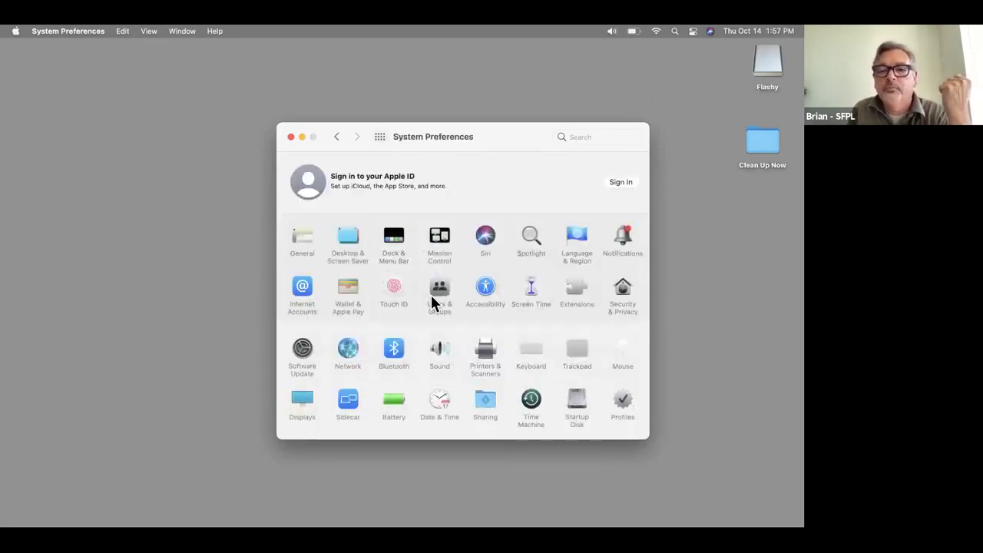
pyautogui.click(486, 413)
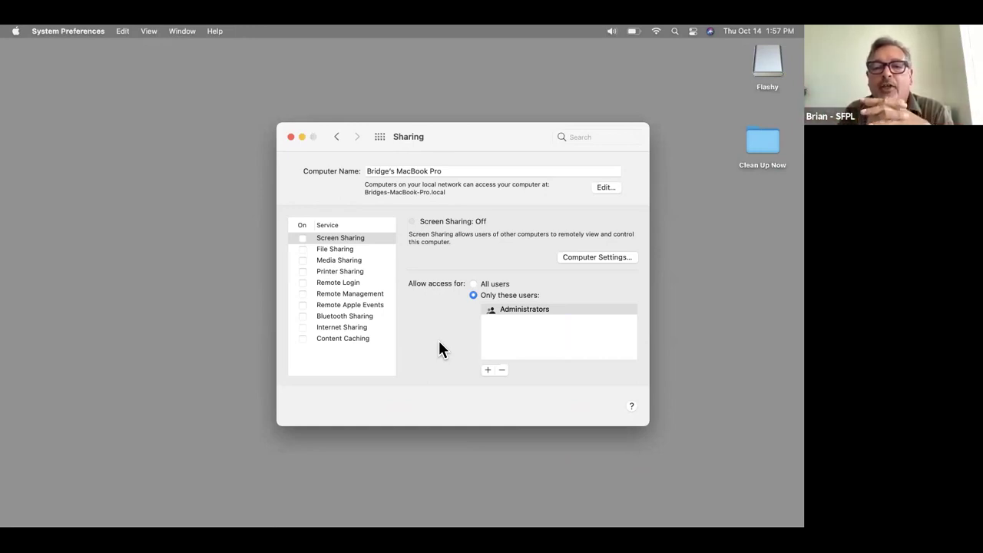
pyautogui.click(379, 137)
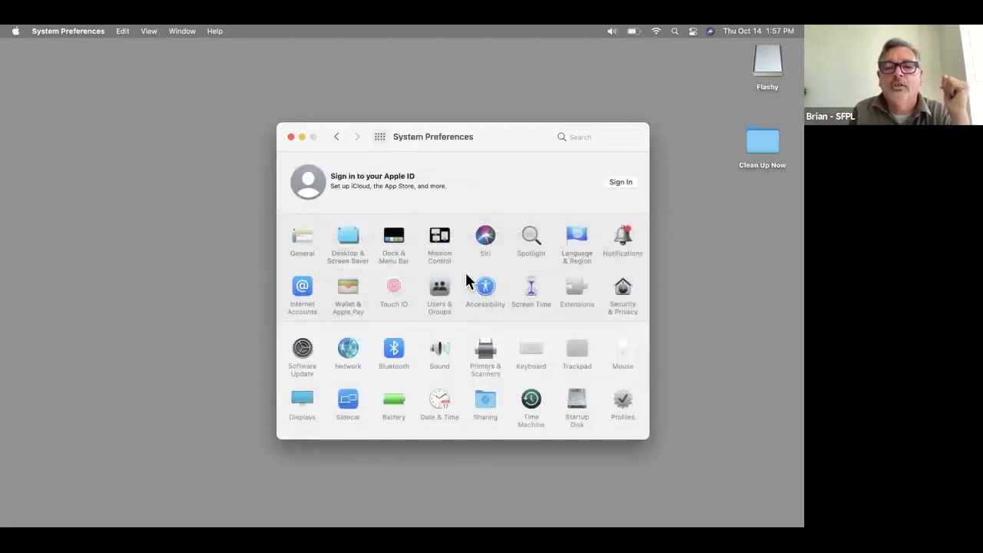
# Review the Time Machine backup preferences, return to the overview of all preferences, and close System Preferences
pyautogui.click(531, 403)
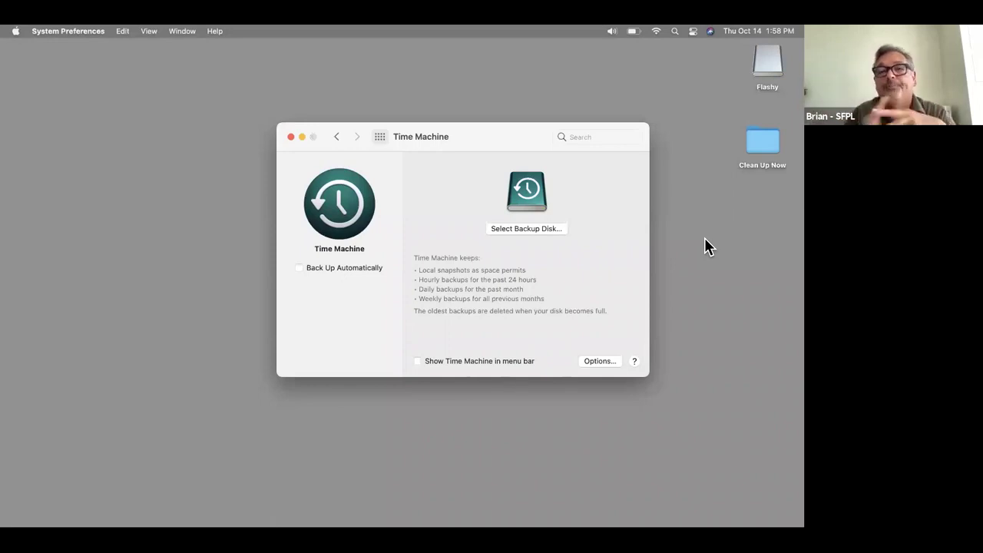
pyautogui.click(379, 136)
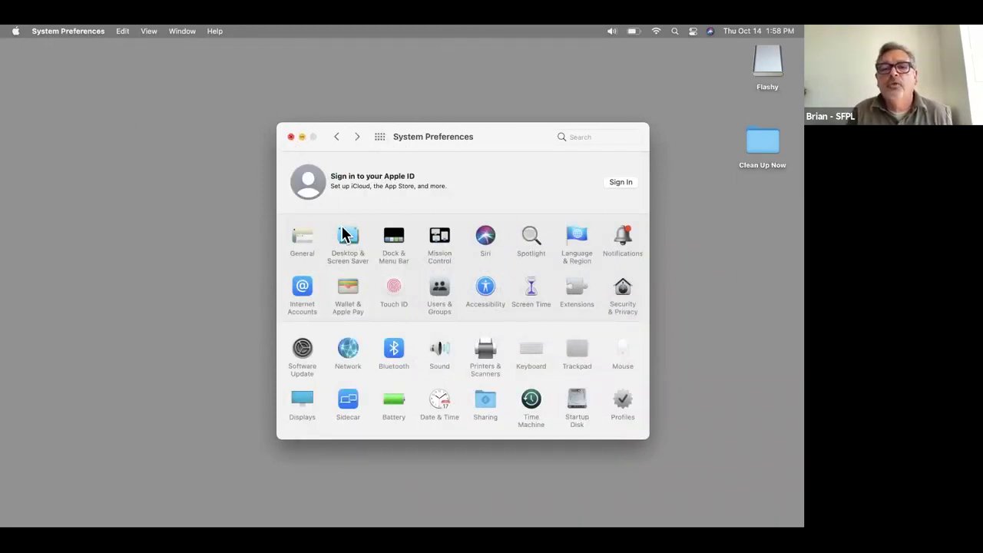
pyautogui.click(291, 137)
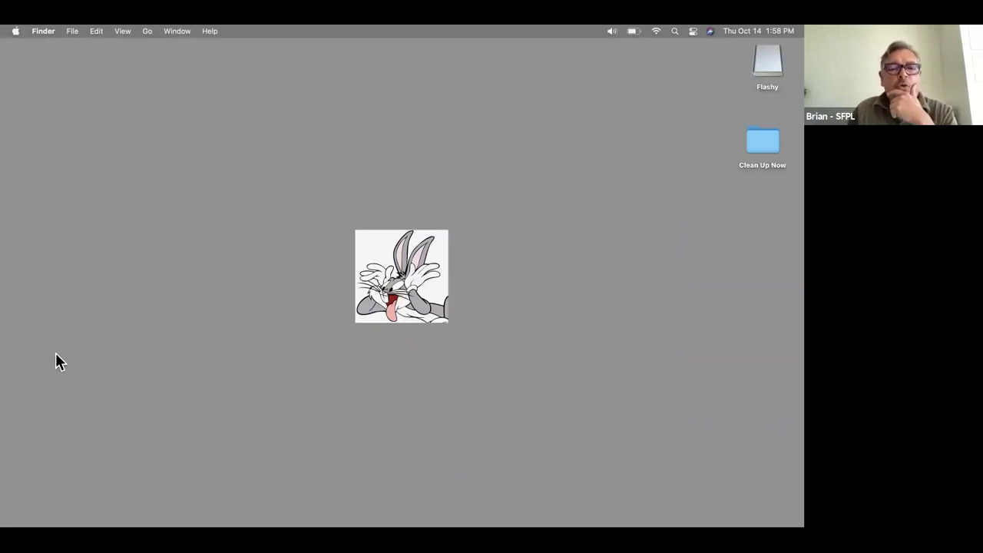
# Open a Finder window, shift it away from the middle of the desktop, and view the AirDrop and Recents locations
pyautogui.moveTo(124, 524)
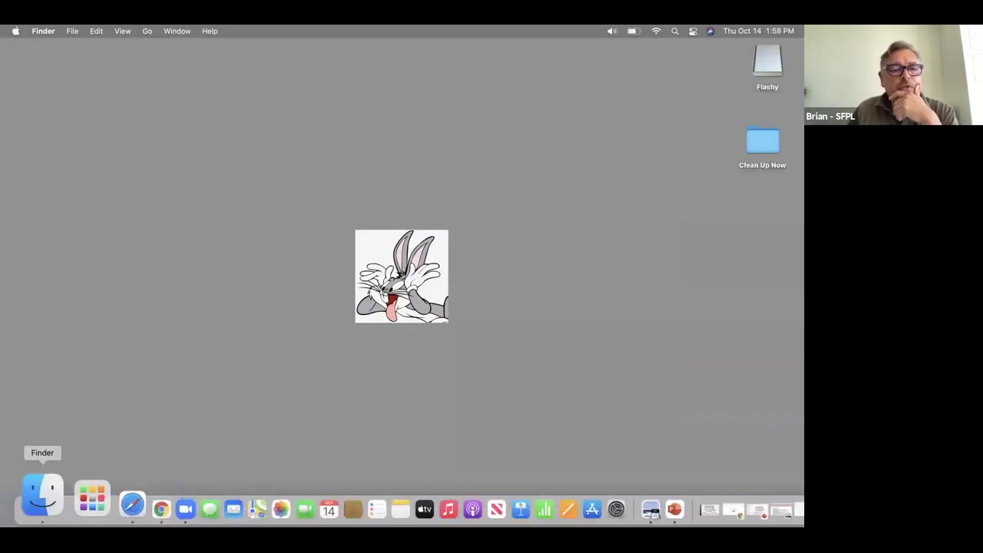
pyautogui.moveTo(61, 503)
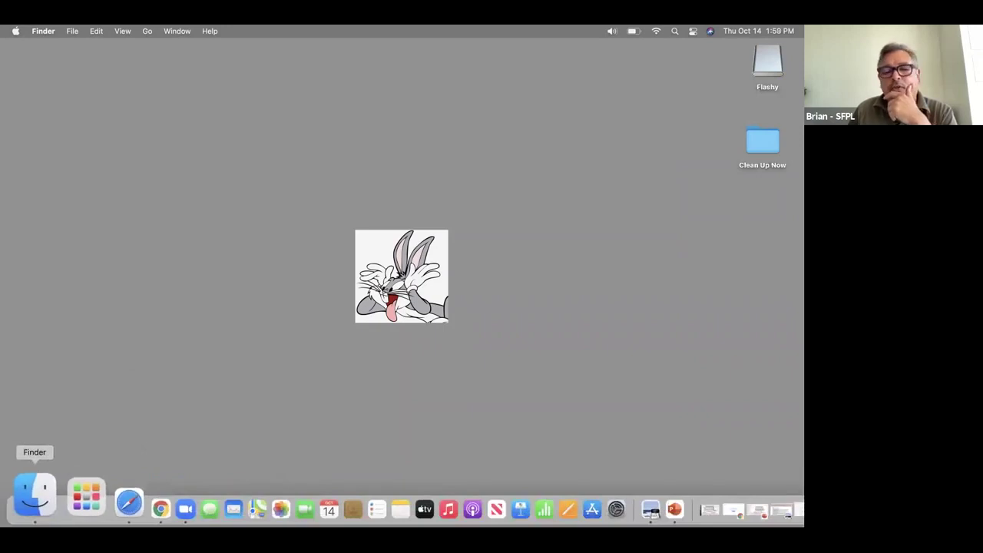
pyautogui.click(34, 496)
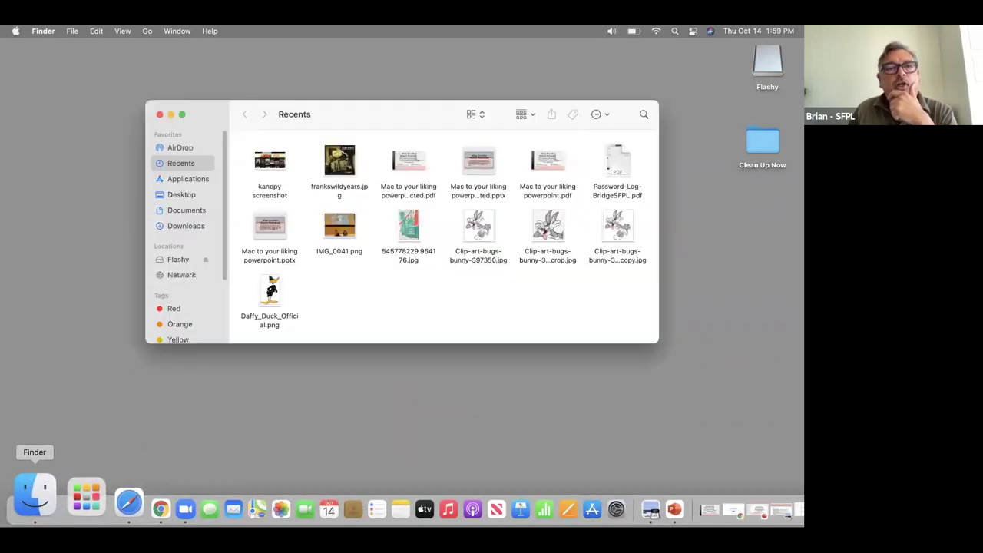
pyautogui.moveTo(361, 114); pyautogui.dragTo(252, 100)
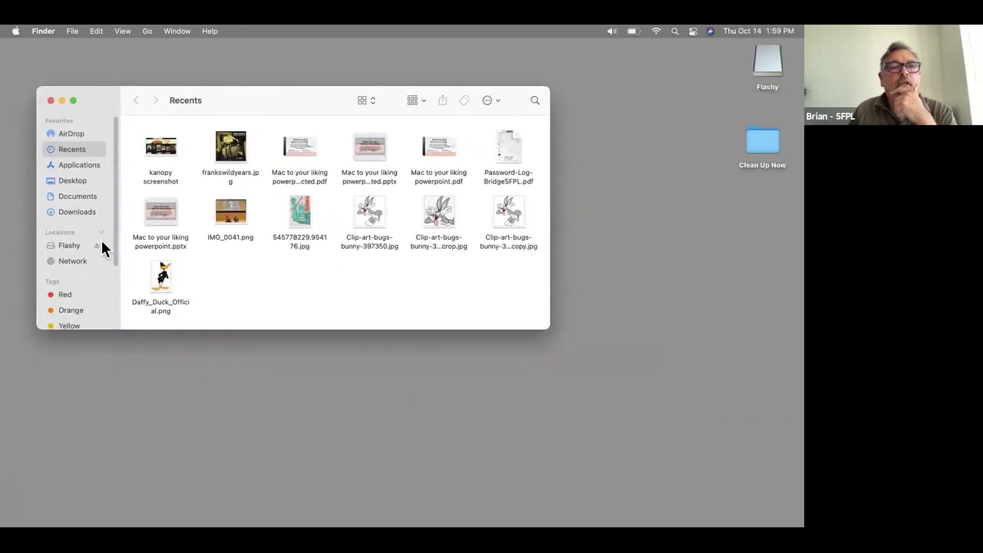
pyautogui.click(65, 134)
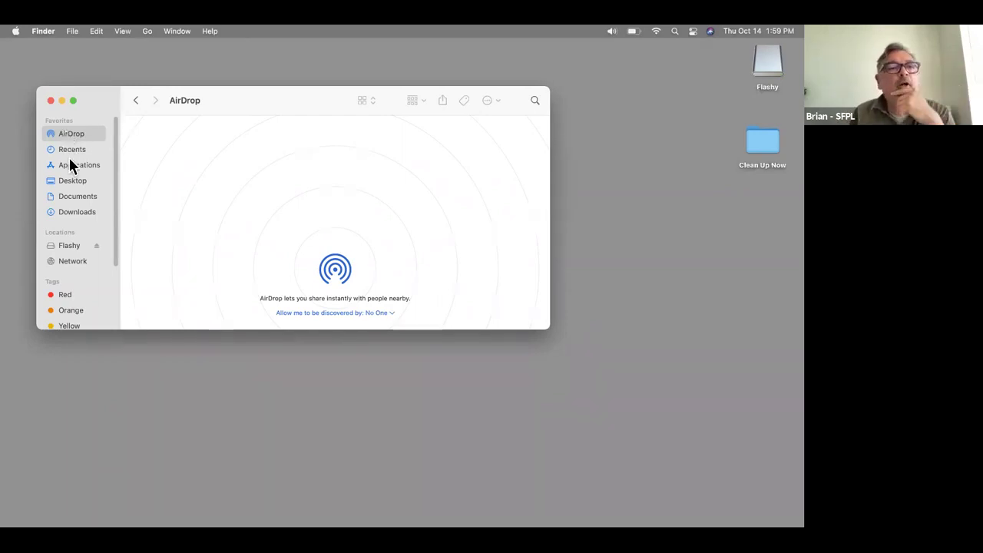
pyautogui.click(73, 149)
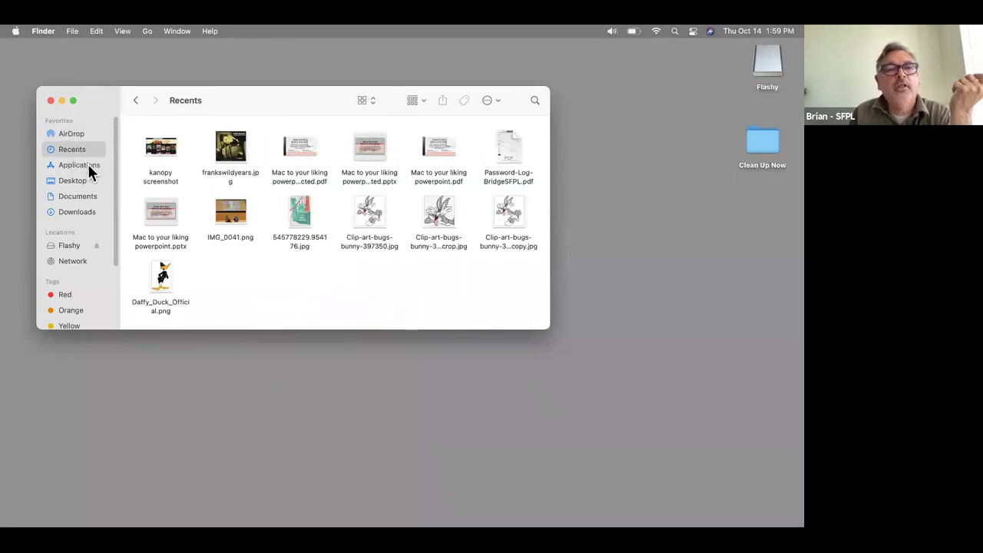
# Add the TuneIn app from the Applications folder to the Dock, between Chrome and Zoom
pyautogui.click(88, 167)
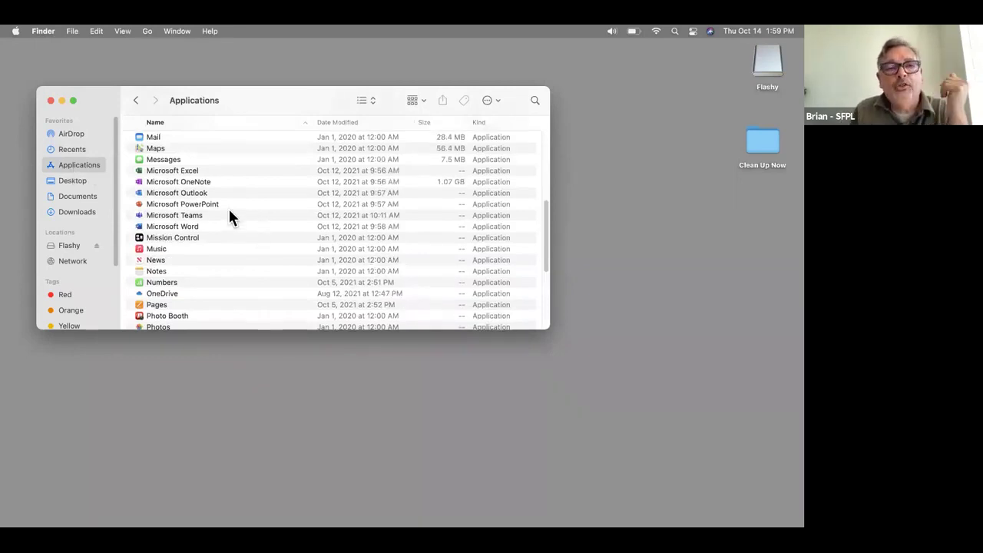
pyautogui.scroll(10, 229, 218)
pyautogui.scroll(-10, 229, 208)
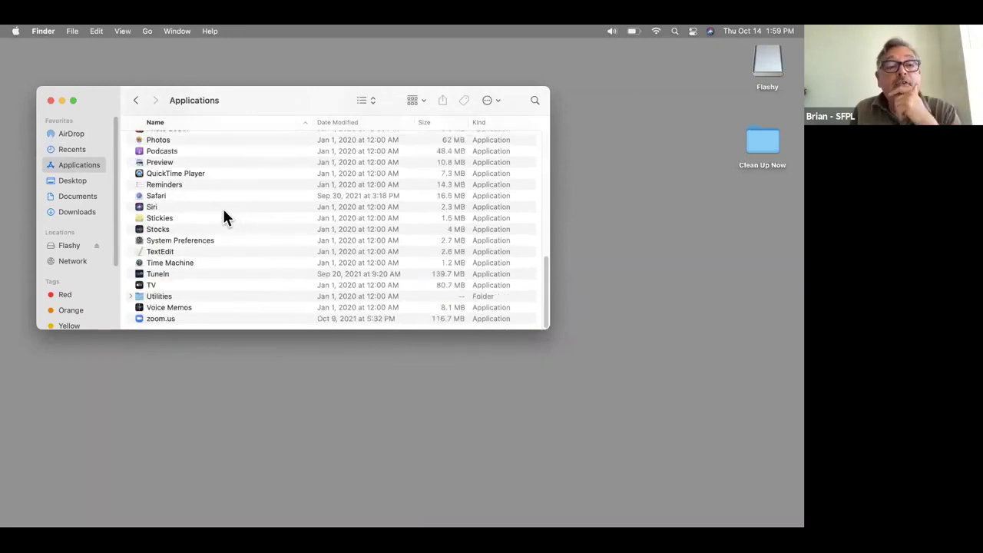
pyautogui.click(155, 274)
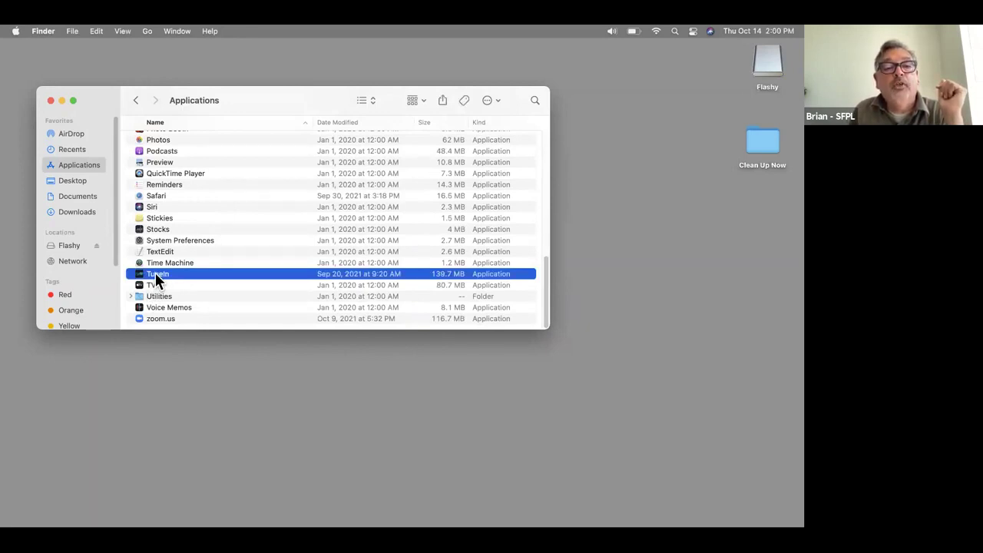
pyautogui.moveTo(155, 274); pyautogui.dragTo(170, 497)
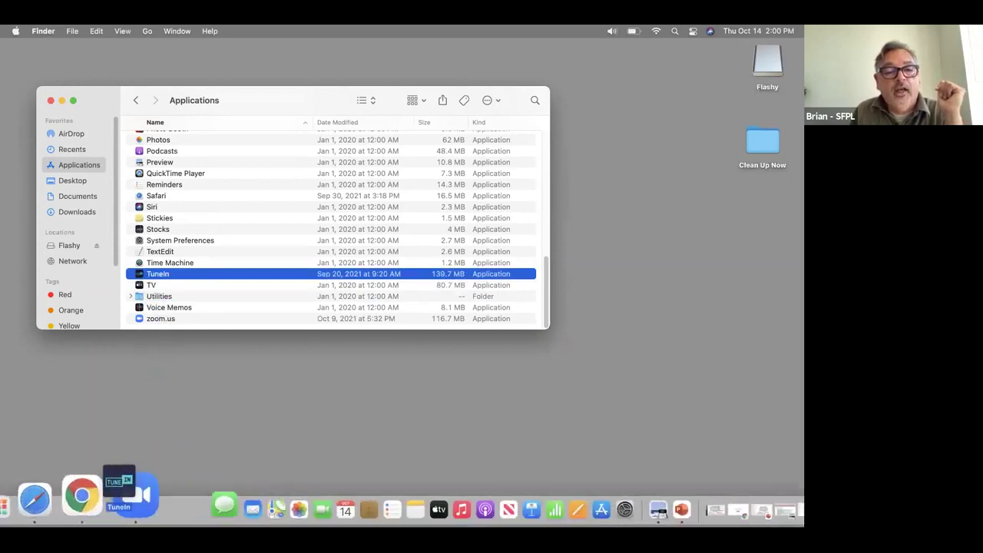
pyautogui.moveTo(123, 482)
pyautogui.mouseDown()
pyautogui.moveTo(292, 482)
pyautogui.moveTo(175, 491)
pyautogui.moveTo(110, 482)
pyautogui.moveTo(122, 485)
pyautogui.mouseUp()
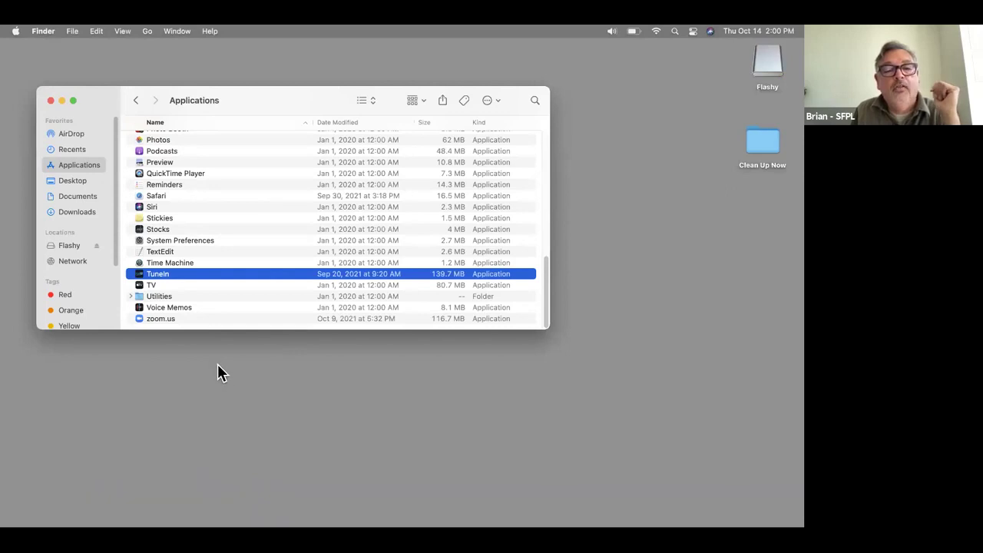
pyautogui.moveTo(123, 492)
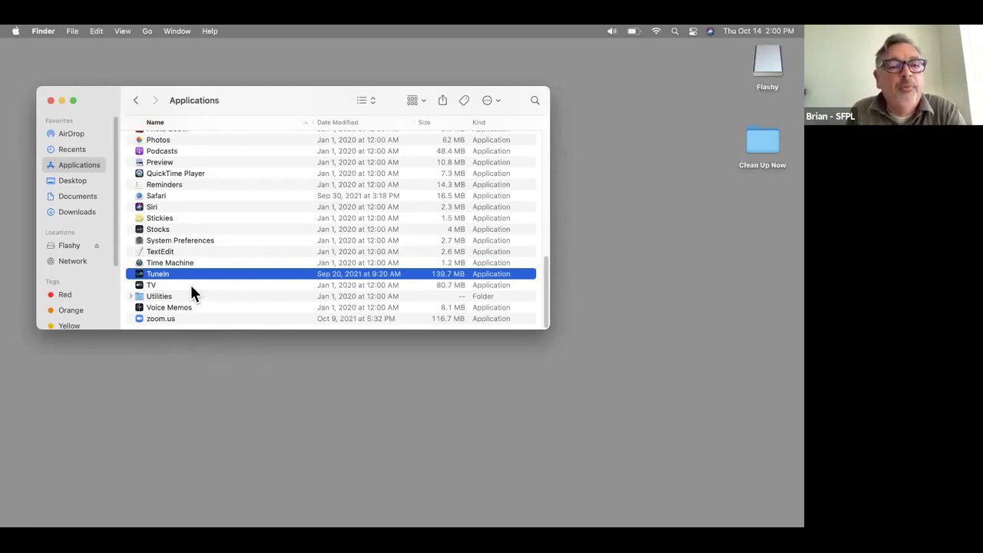
pyautogui.moveTo(307, 525)
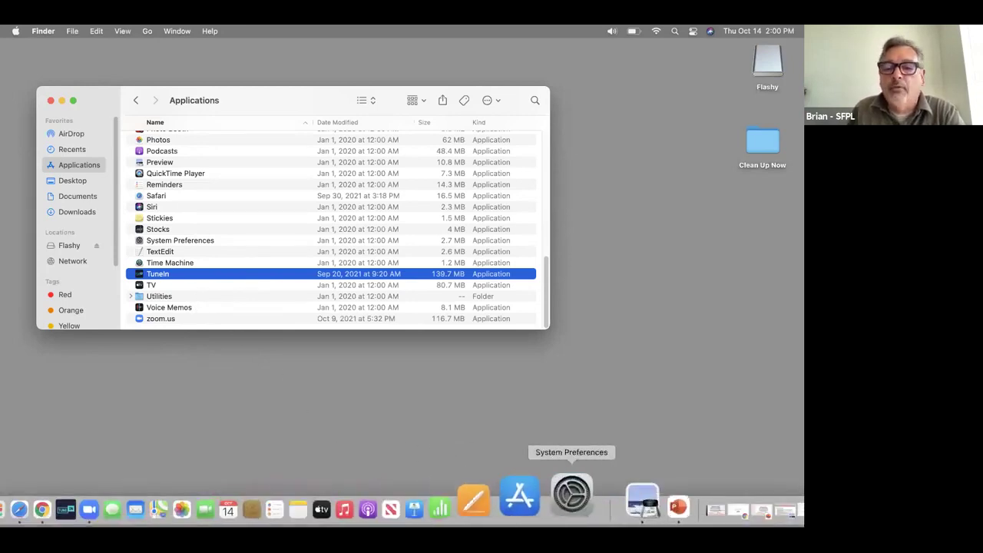
pyautogui.click(191, 416)
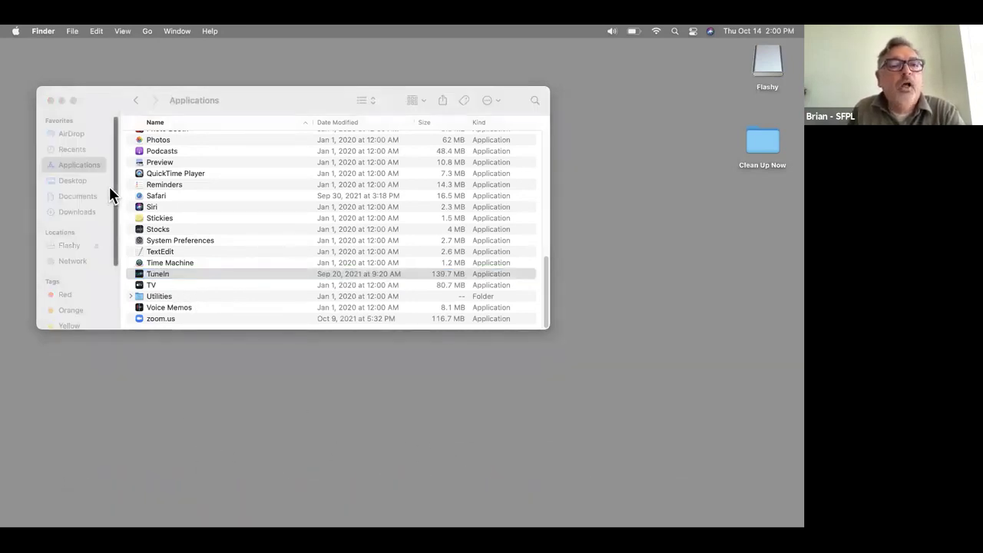
# View the contents of the Desktop folder and close the Finder window
pyautogui.click(71, 181)
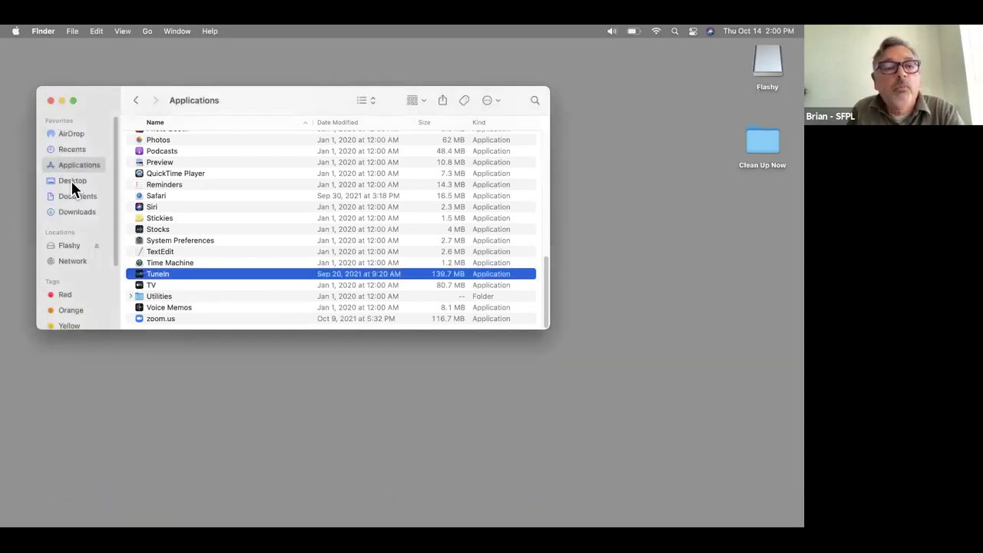
pyautogui.click(71, 180)
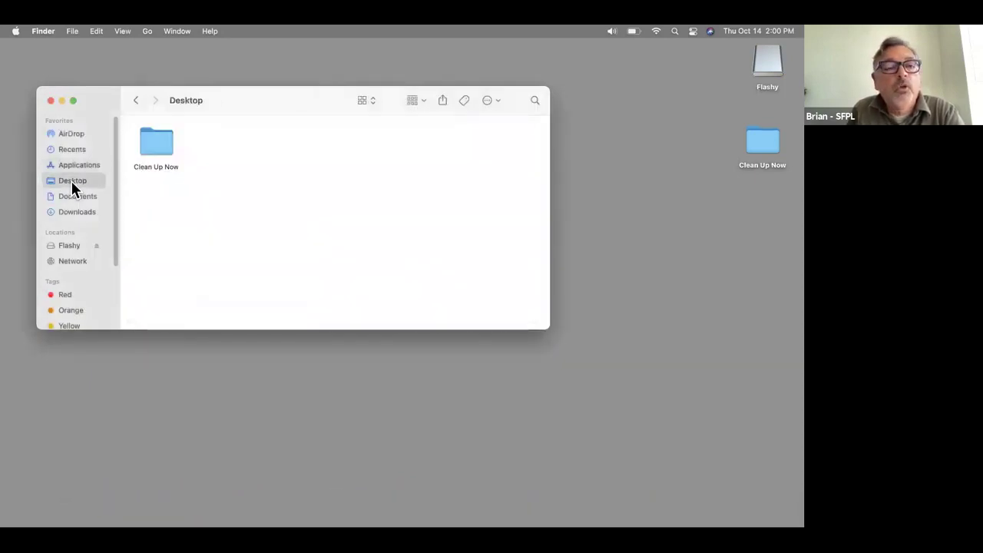
pyautogui.click(50, 101)
# Reopen System Preferences and review the Time Machine backup settings again
pyautogui.click(16, 31)
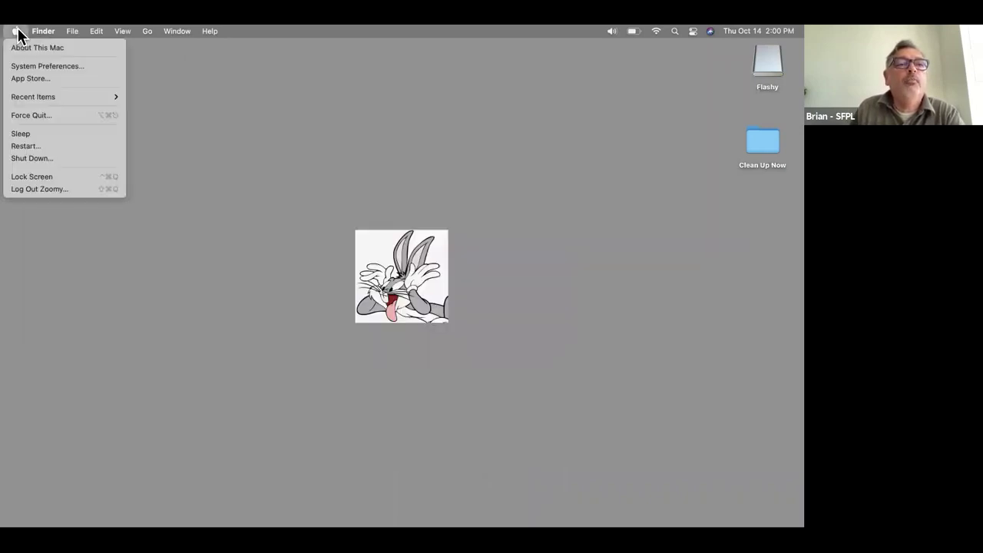
pyautogui.click(31, 67)
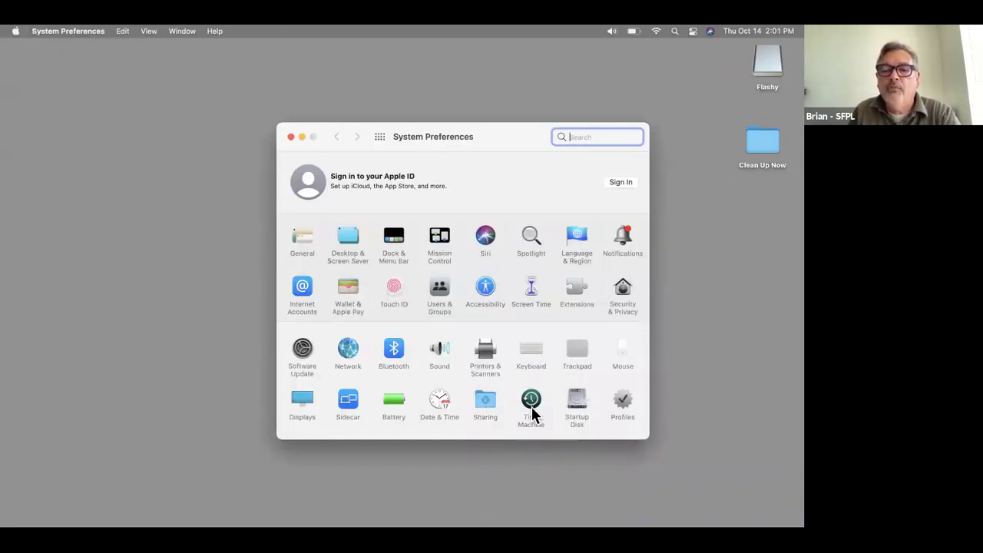
pyautogui.click(532, 411)
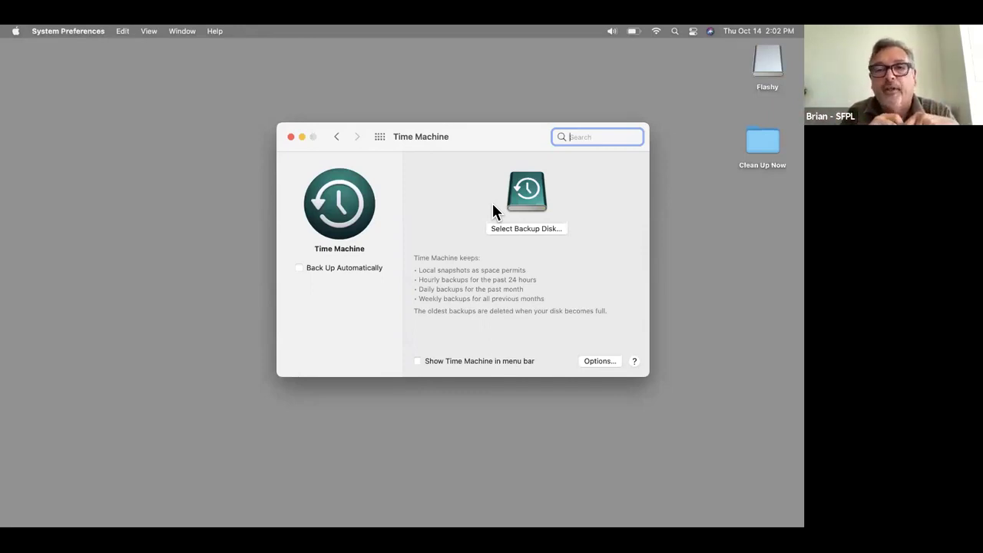
# Open a Finder window, review the Applications, Desktop, Documents and Downloads folders in turn, and close the window
pyautogui.click(35, 494)
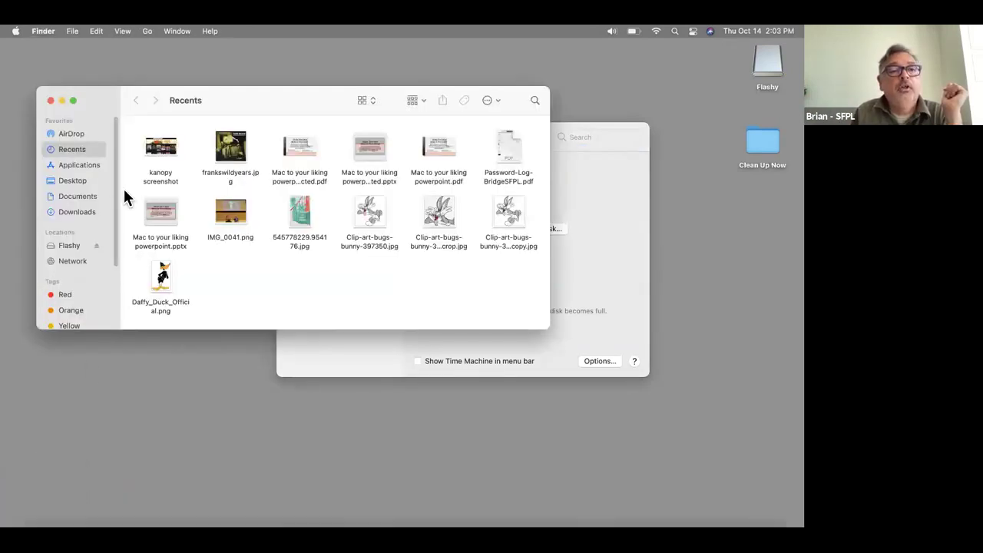
pyautogui.click(85, 163)
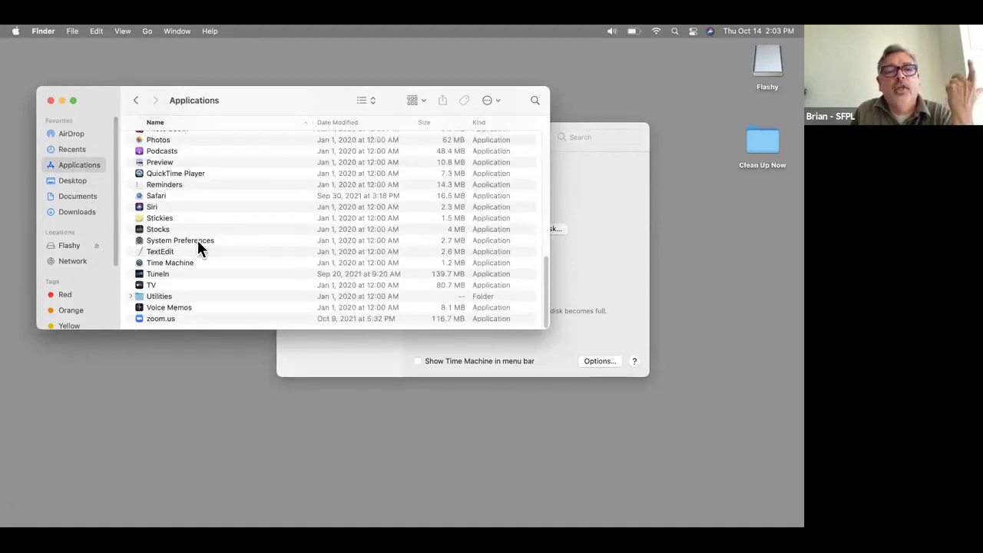
pyautogui.click(81, 182)
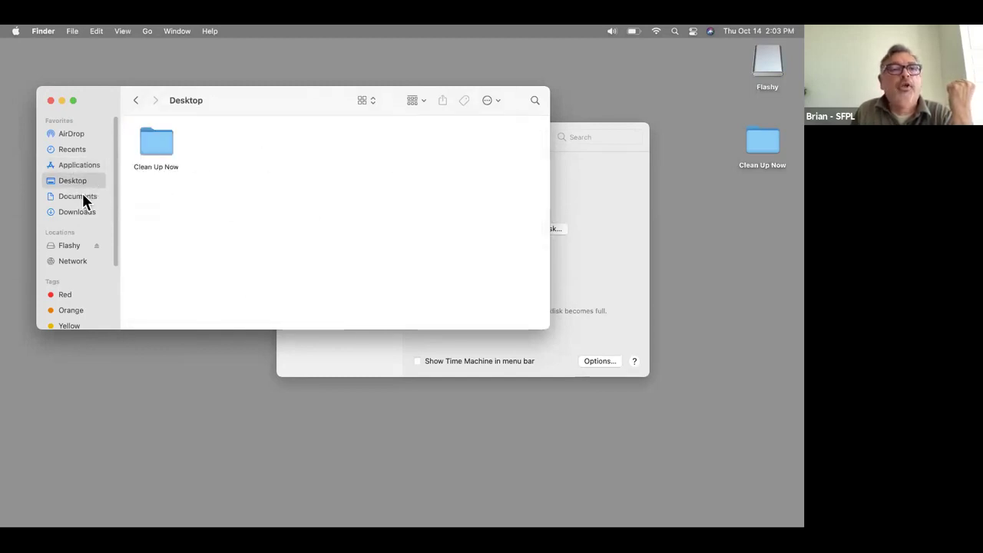
pyautogui.click(69, 196)
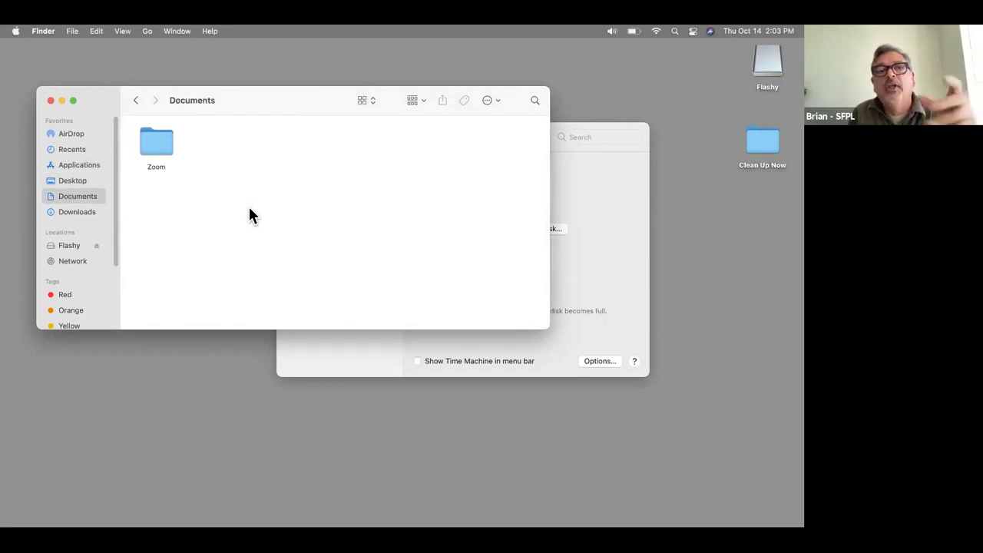
pyautogui.click(75, 212)
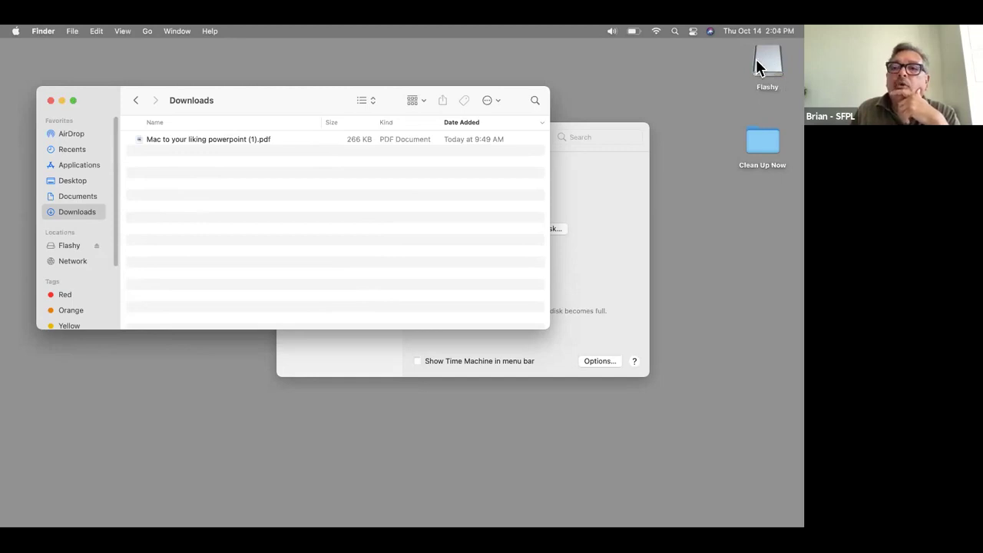
pyautogui.click(50, 101)
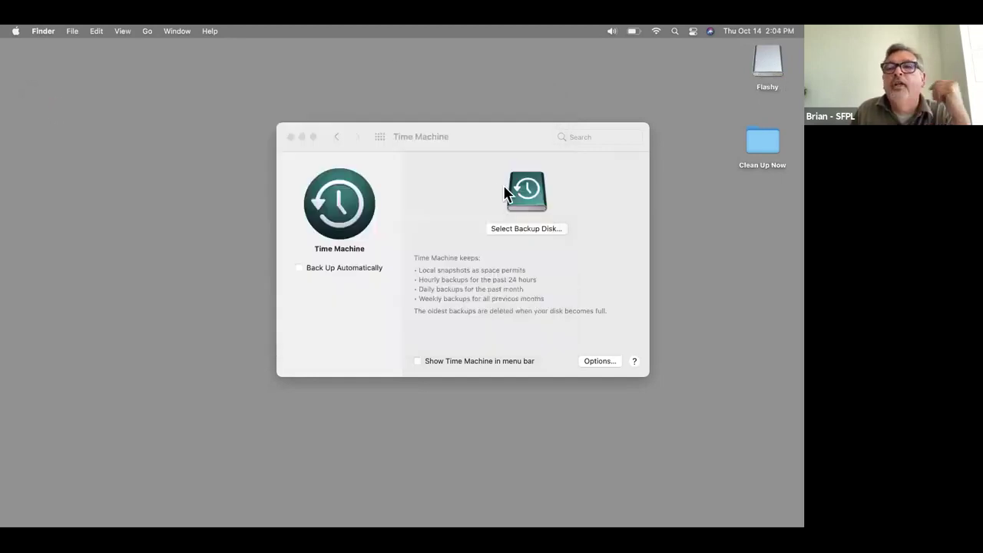
# Close the Time Machine preferences, open the Flashy drive from the desktop, and move its window closer to the desktop icons
pyautogui.click(291, 137)
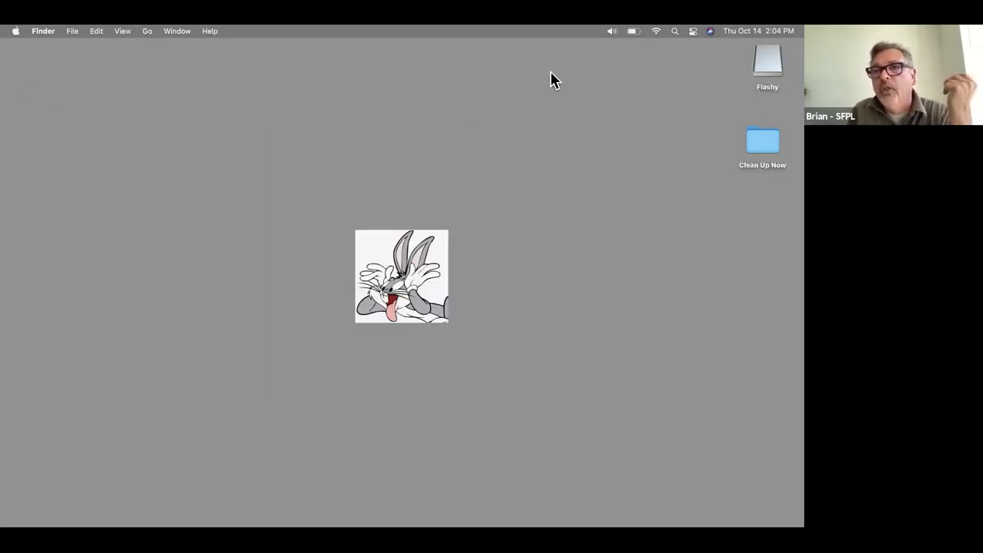
pyautogui.doubleClick(772, 60)
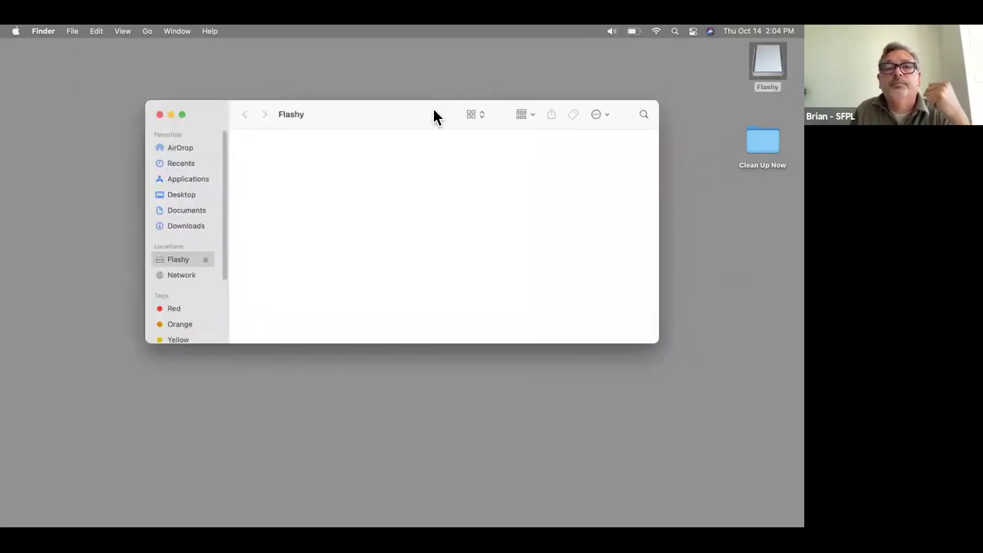
pyautogui.moveTo(417, 117); pyautogui.dragTo(531, 120)
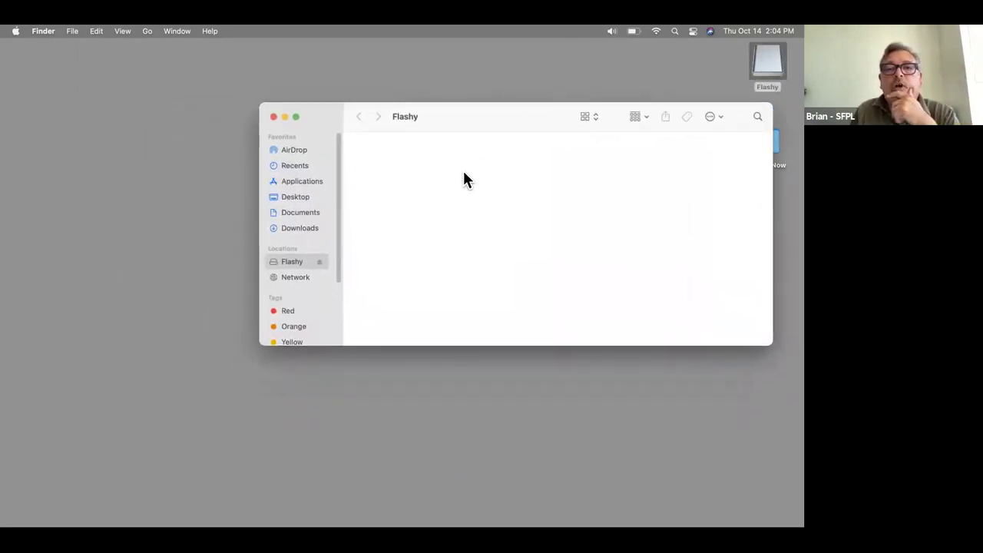
# Close the Flashy window, open the Clean Up Now folder, and copy Clip-art-bugs-bunny-397350.jpg from it onto the Flashy drive
pyautogui.click(273, 117)
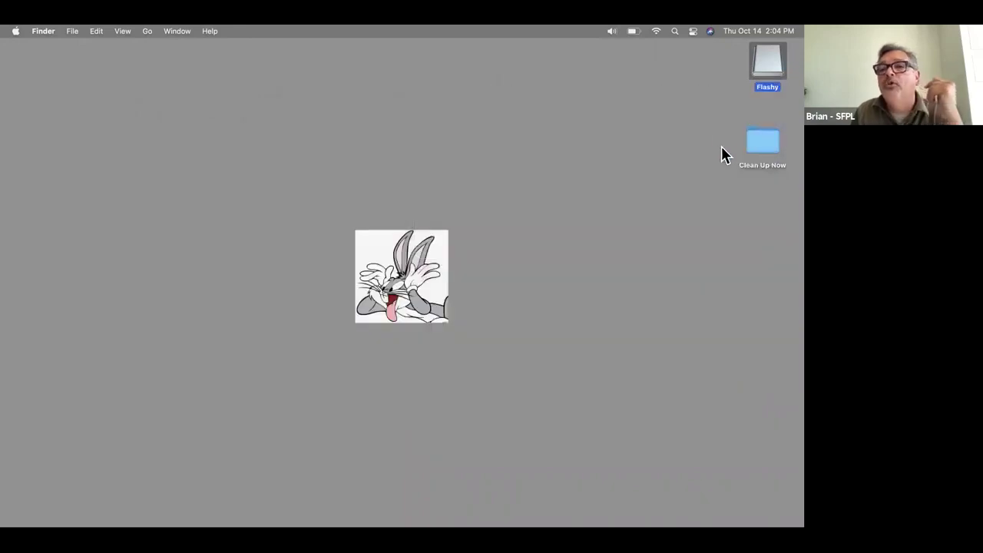
pyautogui.click(774, 152)
pyautogui.doubleClick(774, 150)
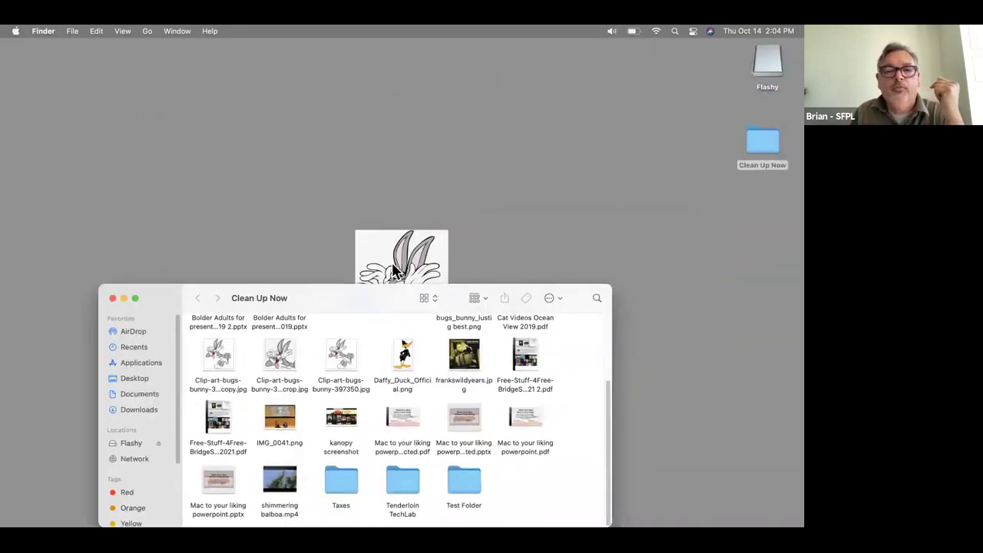
pyautogui.click(330, 362)
pyautogui.moveTo(331, 362); pyautogui.dragTo(759, 68)
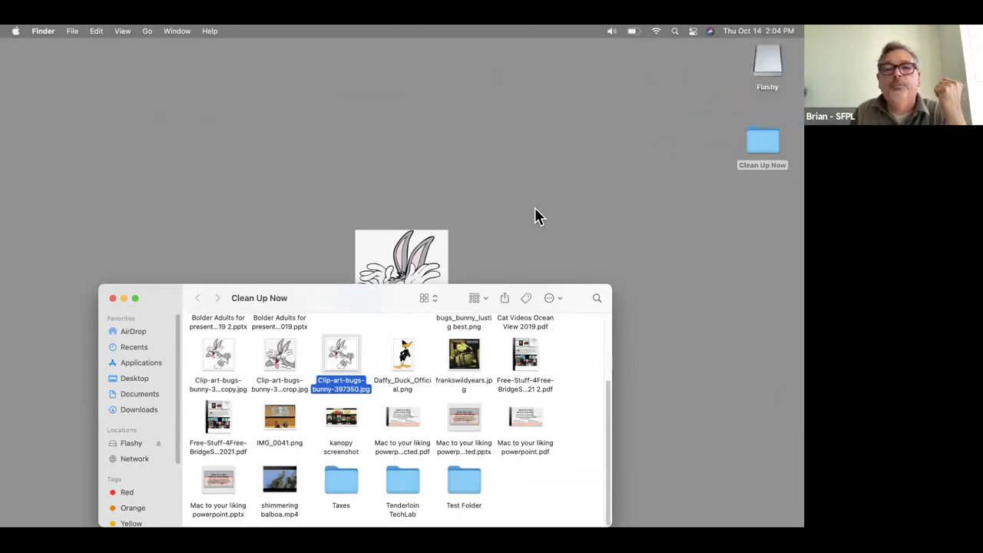
# Close the Clean Up Now folder, check the Flashy drive for the copied image, and close its window
pyautogui.click(112, 298)
pyautogui.doubleClick(759, 61)
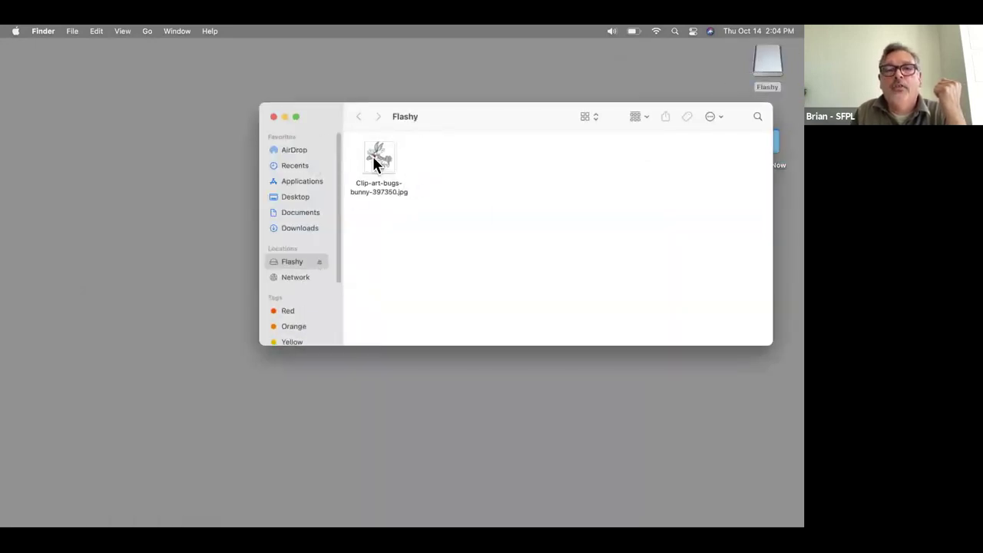
pyautogui.click(273, 117)
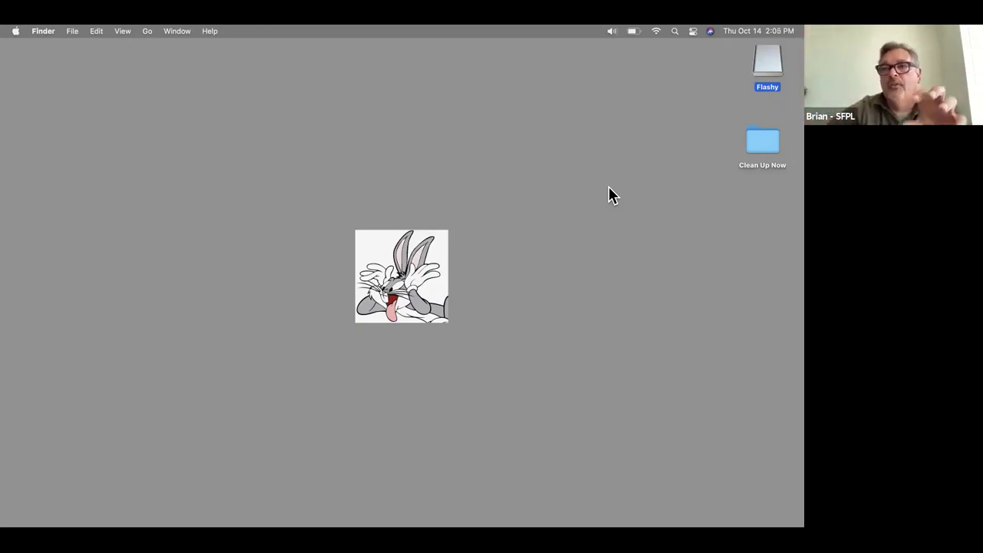
# Look at the Flashy drive's contents once more, close its window, and eject the drive
pyautogui.doubleClick(762, 62)
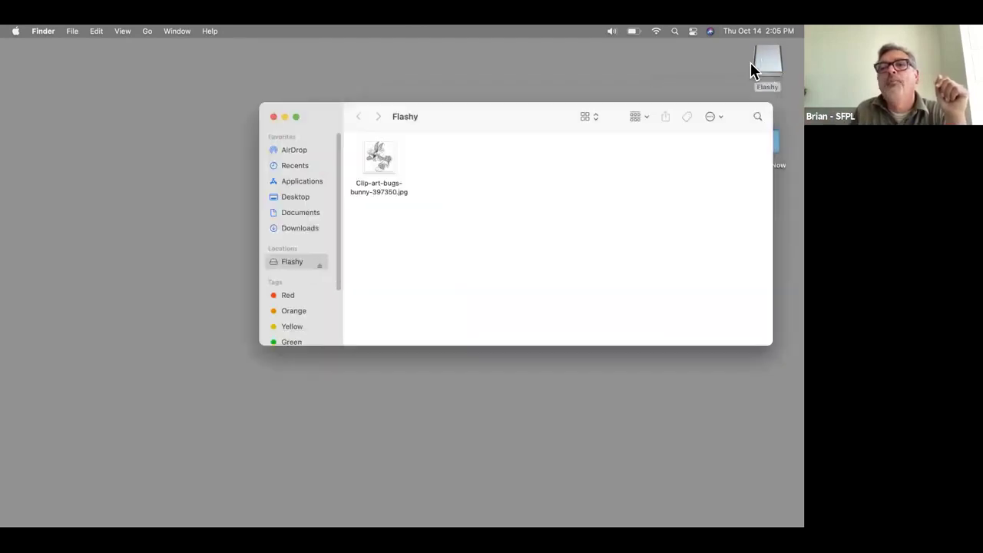
pyautogui.click(274, 118)
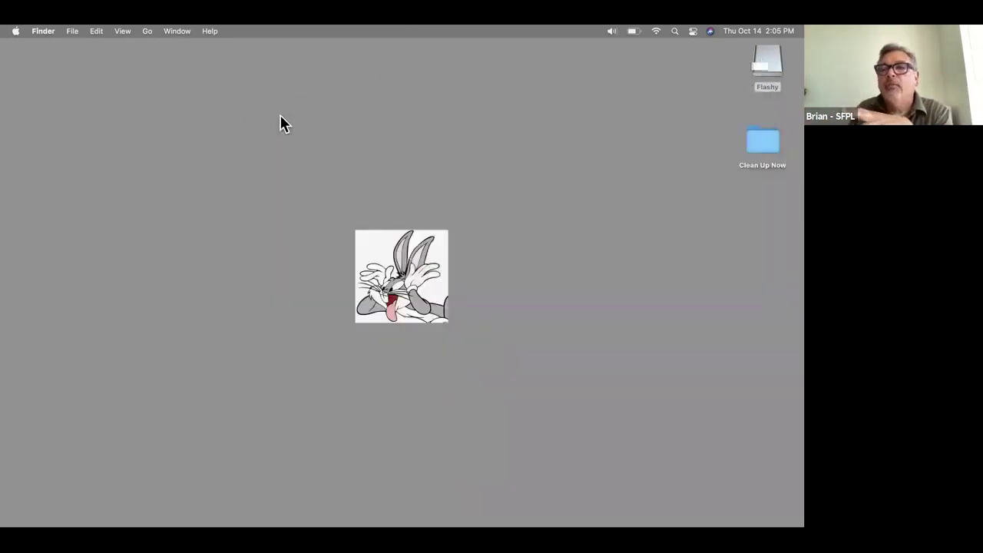
pyautogui.rightClick(762, 68)
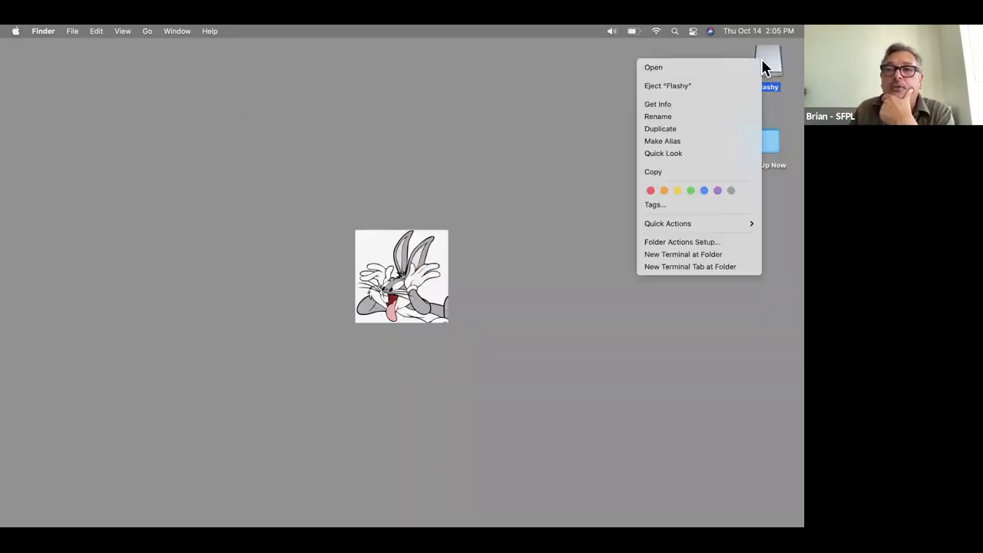
pyautogui.click(717, 85)
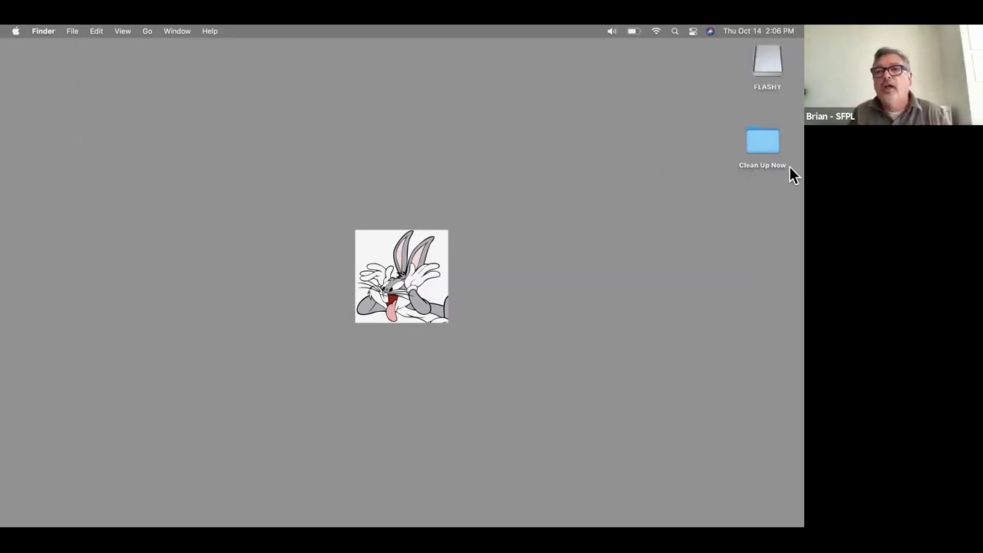
# Open the FLASHY drive, copy Clip-art-bugs-bunny-397350.jpg to the desktop, and move that copy into Clean Up Now, keeping both versions
pyautogui.click(770, 54)
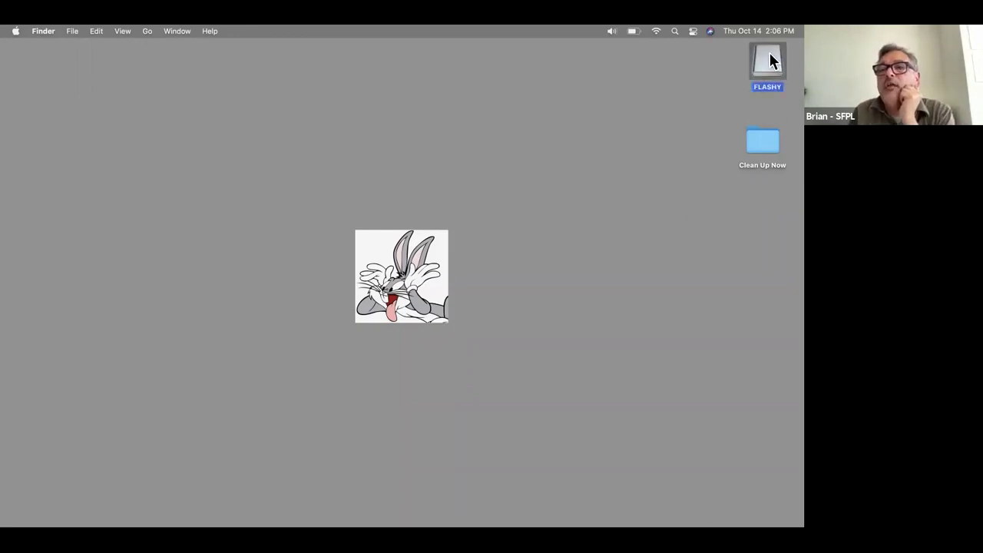
pyautogui.doubleClick(771, 55)
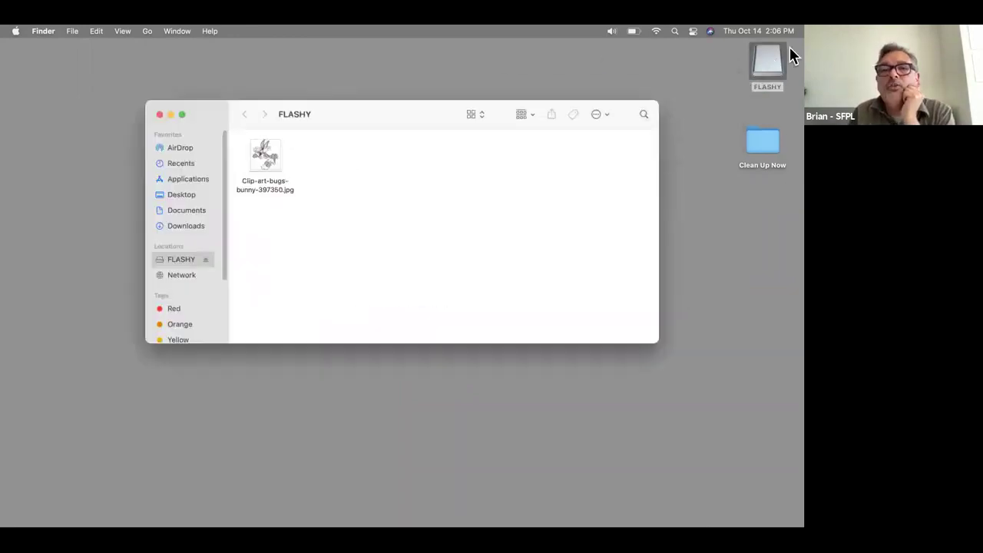
pyautogui.click(261, 158)
pyautogui.moveTo(261, 158); pyautogui.dragTo(715, 230)
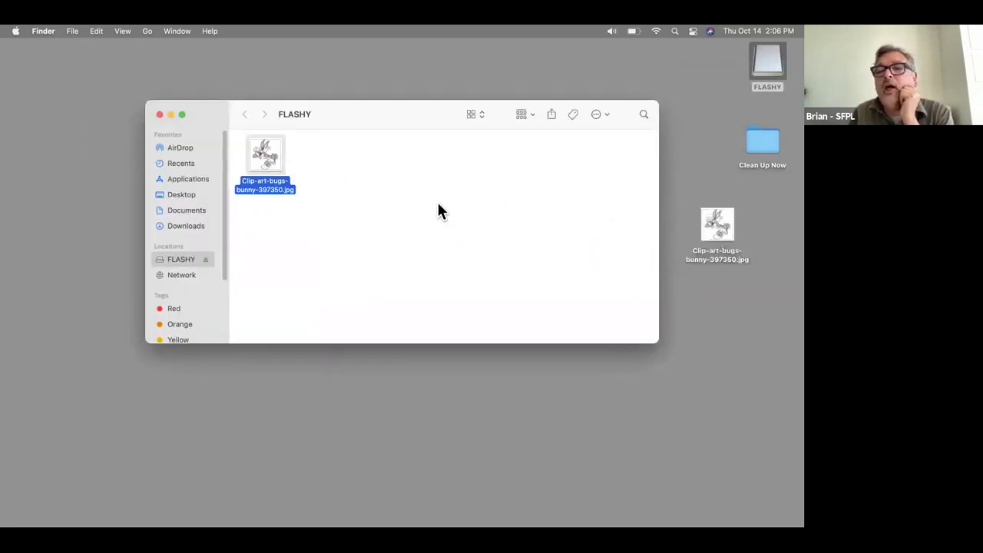
pyautogui.moveTo(701, 224); pyautogui.dragTo(760, 150)
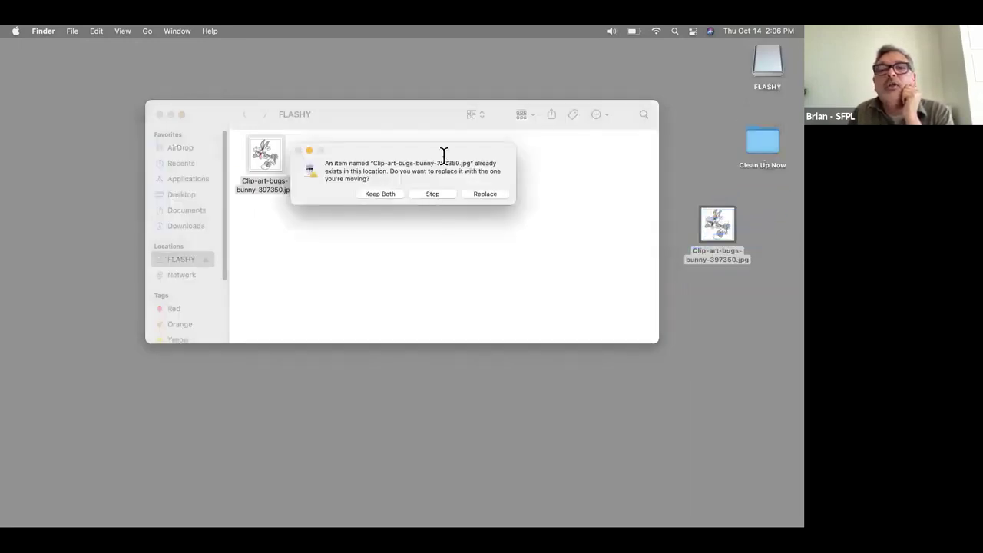
pyautogui.click(389, 194)
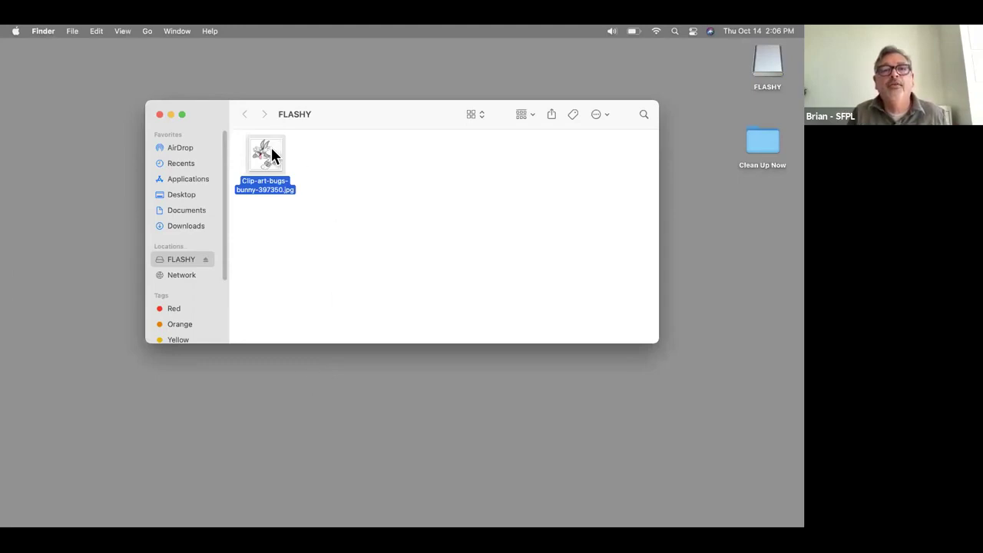
# Move Clip-art-bugs-bunny-397350.jpg off the FLASHY drive onto the desktop and close the drive's window
pyautogui.moveTo(269, 149); pyautogui.dragTo(739, 231)
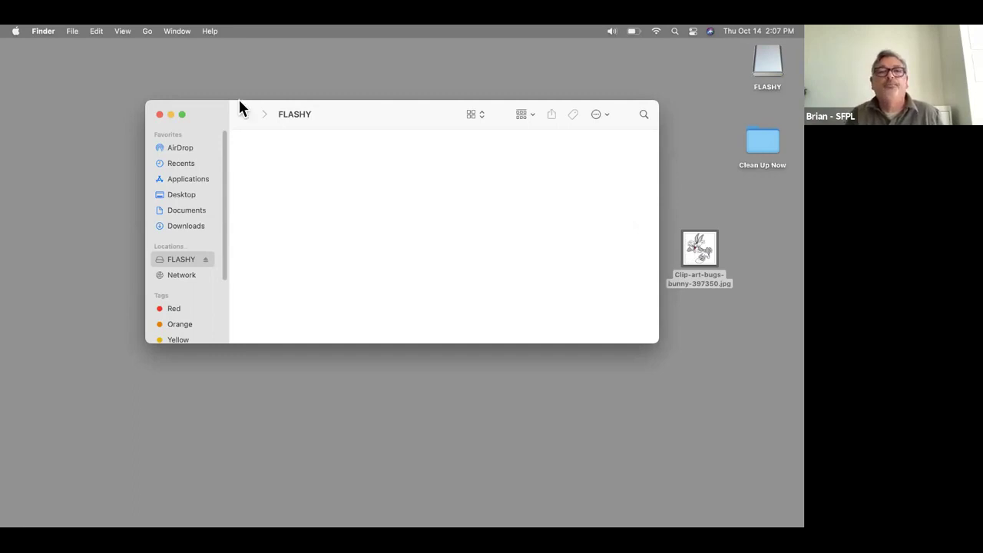
pyautogui.click(159, 115)
pyautogui.press('space')
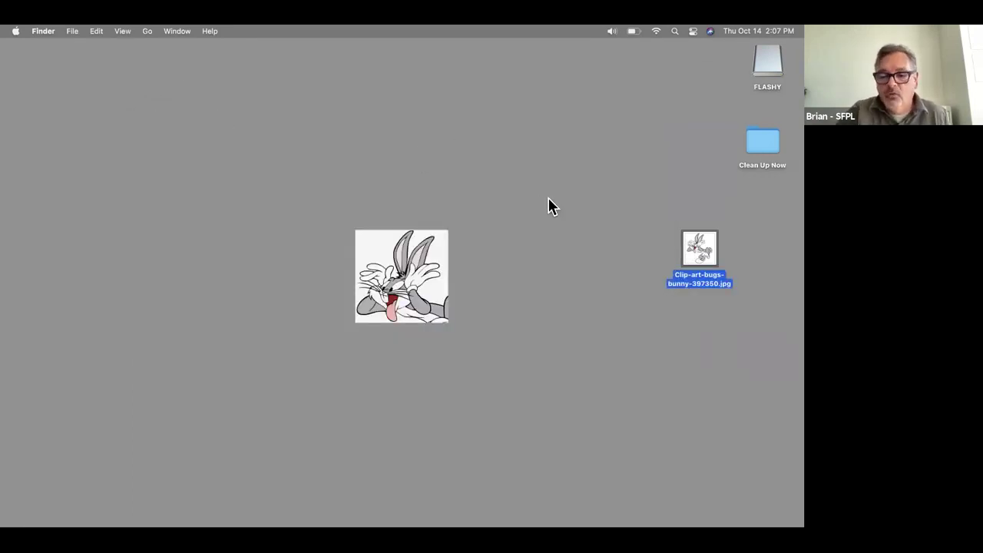
# Raise the Mac's sound volume by three increments
pyautogui.press('XF86AudioRaiseVolume')
pyautogui.press('XF86AudioRaiseVolume')
pyautogui.press('XF86AudioRaiseVolume')
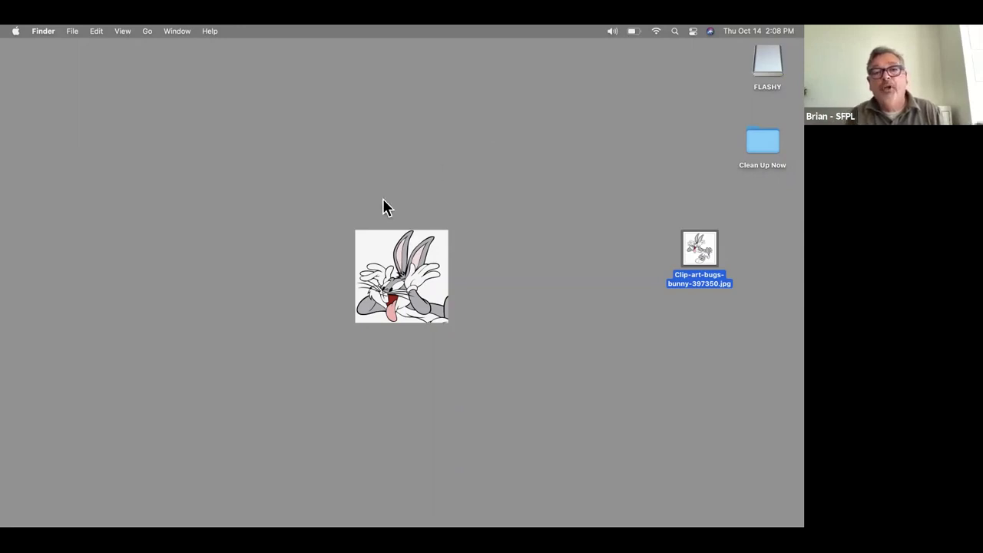
# Launch the Photos app from the Dock
pyautogui.moveTo(298, 514)
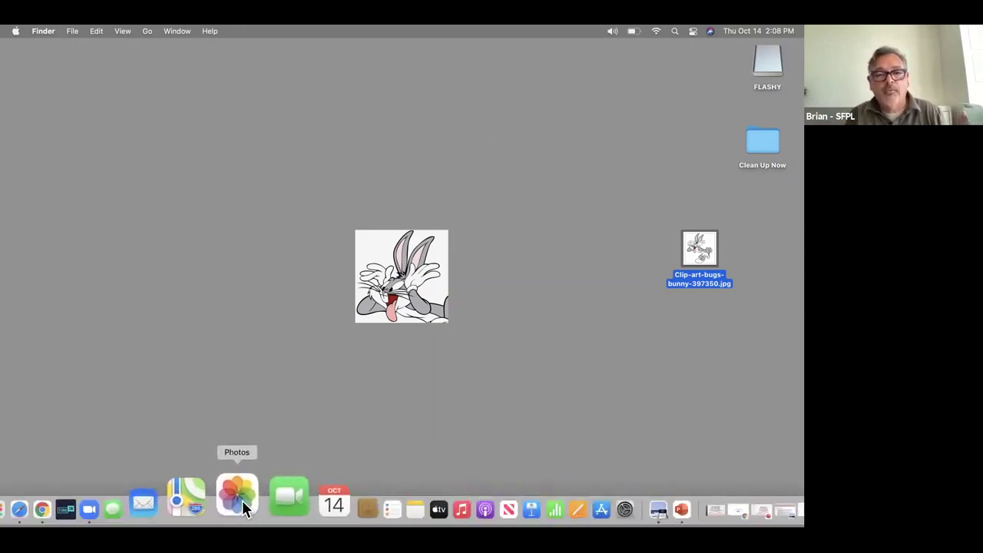
pyautogui.click(241, 497)
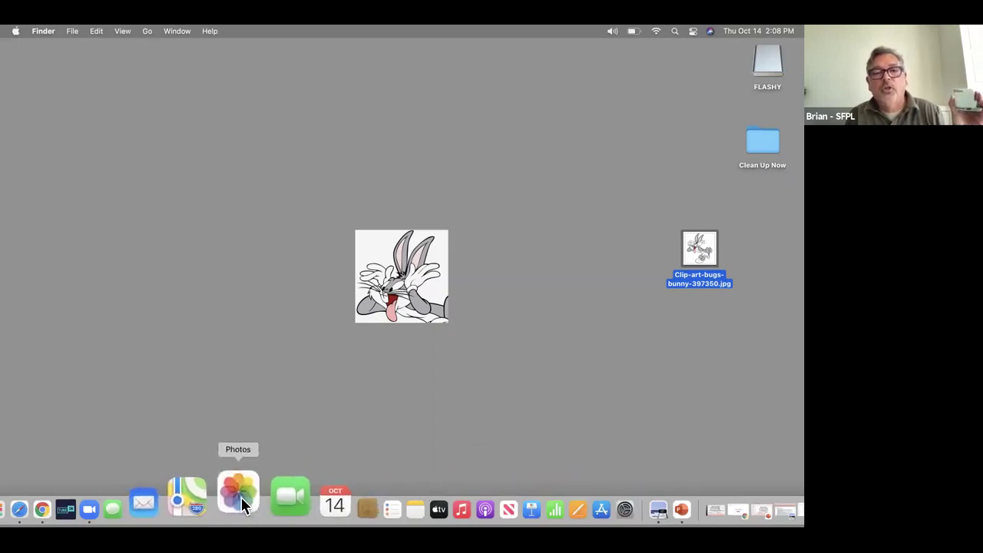
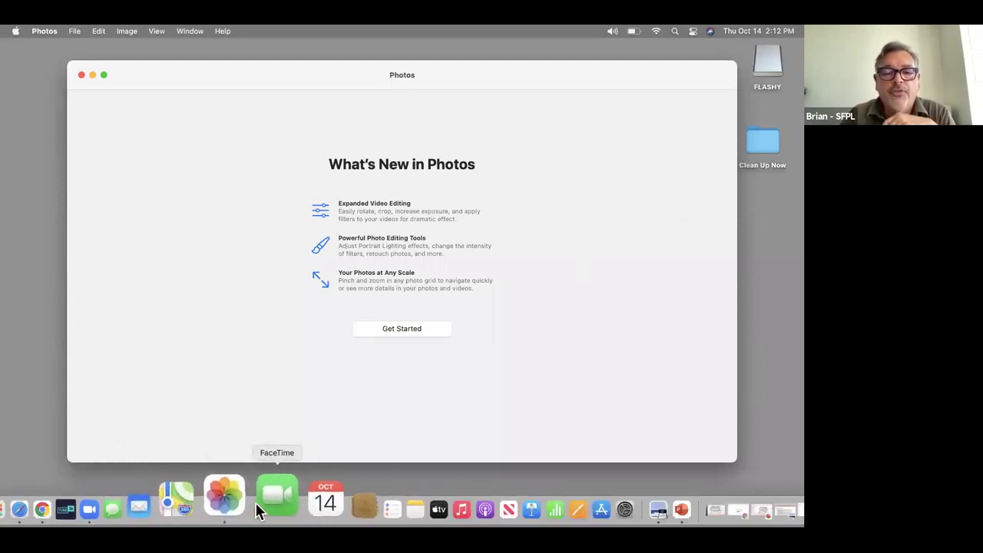
# Remove the FaceTime app from the Dock
pyautogui.rightClick(262, 501)
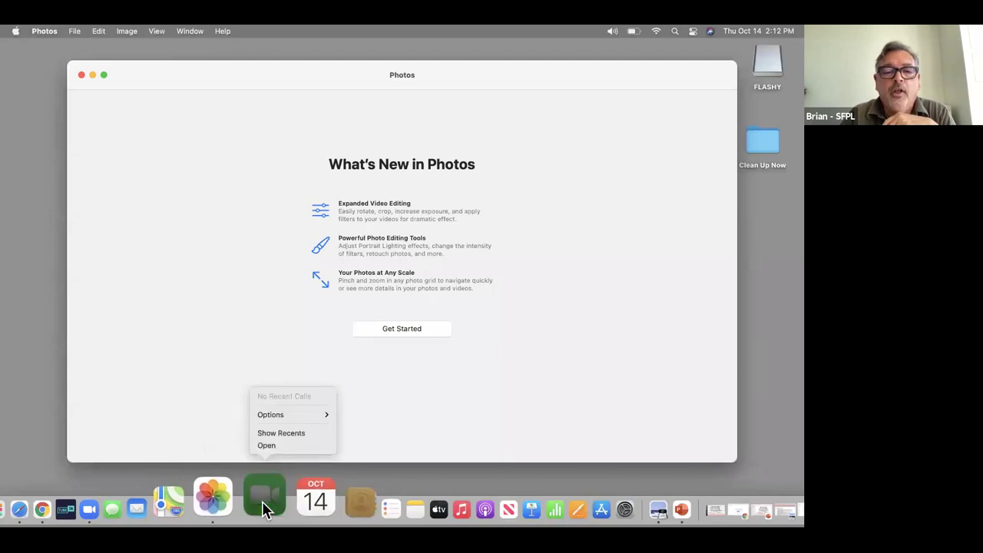
pyautogui.click(262, 486)
pyautogui.moveTo(262, 486); pyautogui.dragTo(272, 285)
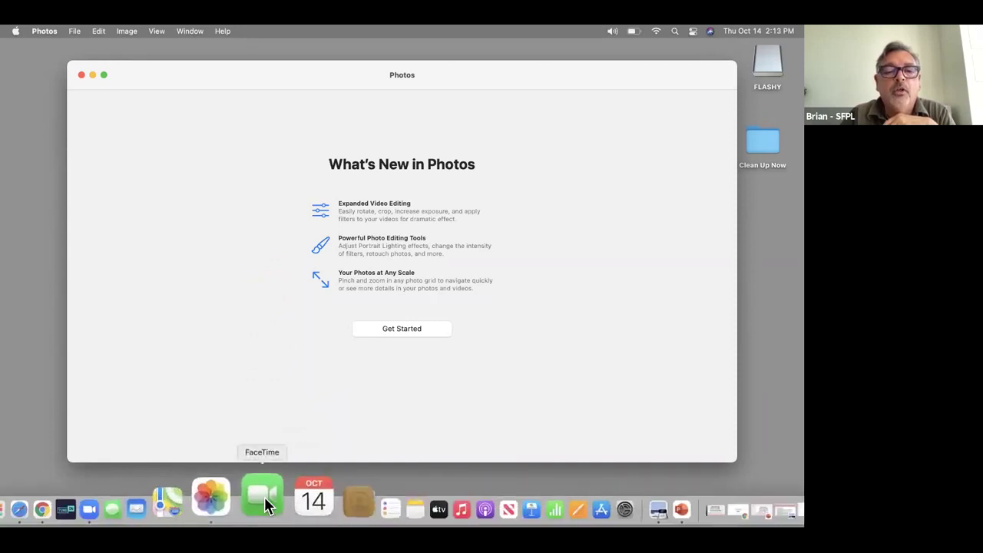
pyautogui.moveTo(265, 505); pyautogui.dragTo(261, 334)
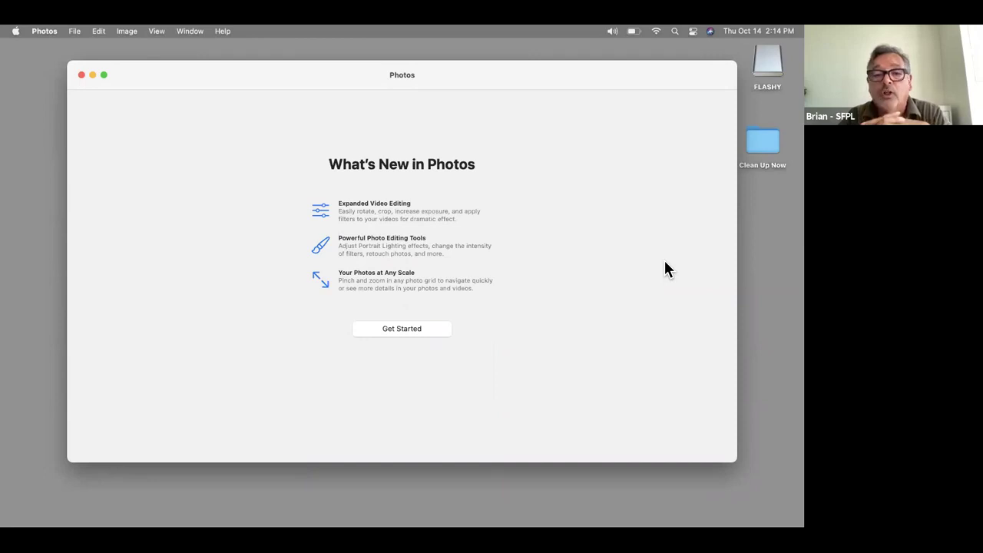
# Close the Photos window to return to the desktop
pyautogui.moveTo(35, 518)
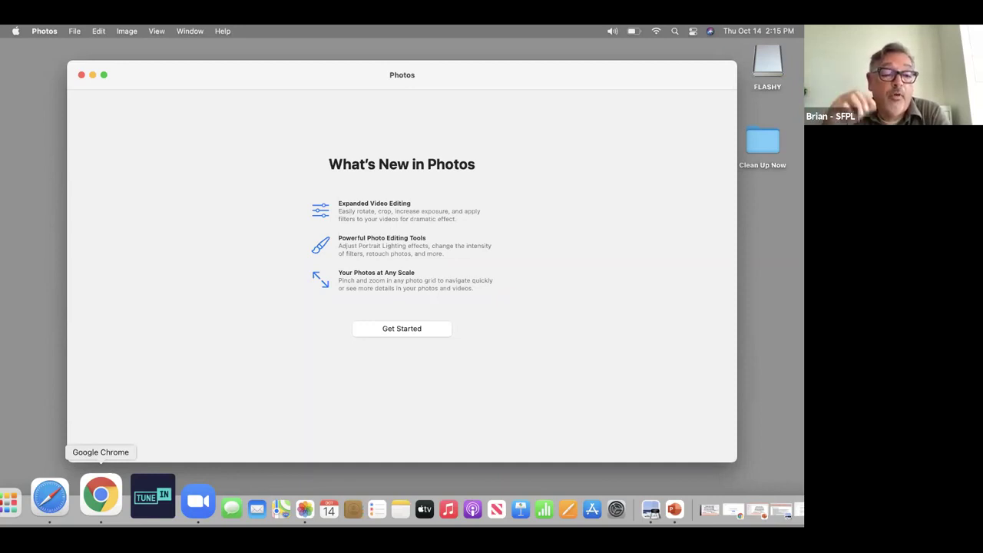
pyautogui.click(104, 498)
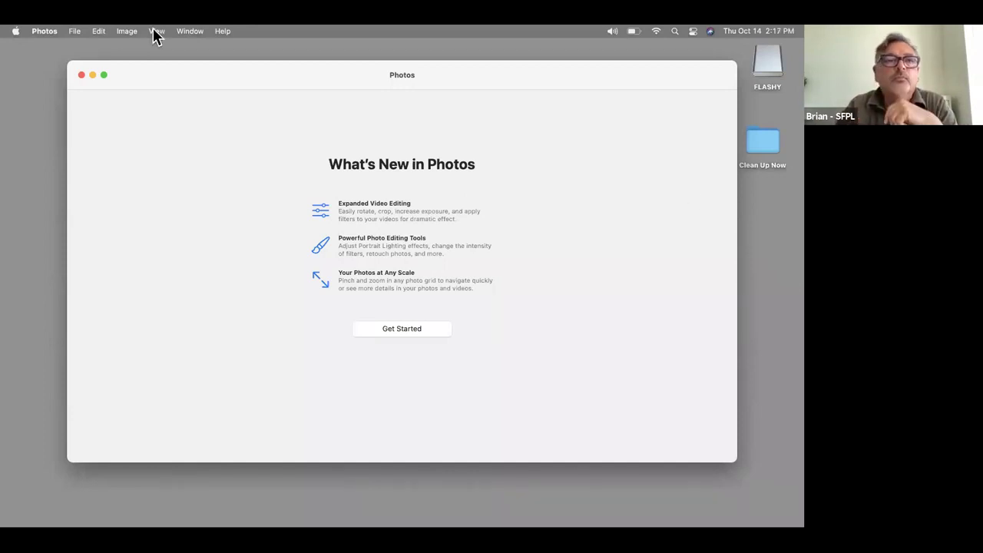
pyautogui.click(81, 75)
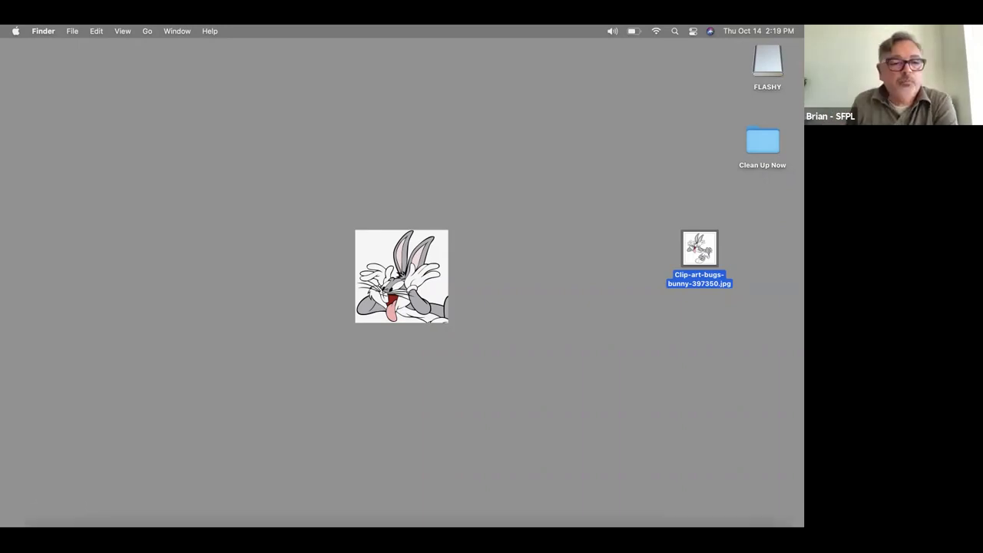
# Open AirDrop in a Finder window, allow this Mac to be discovered by Everyone, and close the window
pyautogui.moveTo(32, 507)
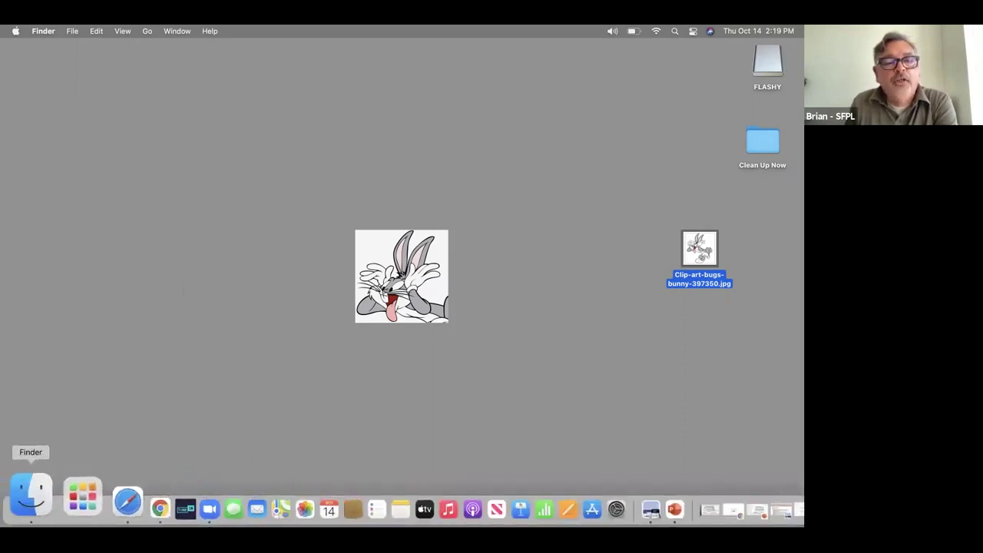
pyautogui.click(31, 497)
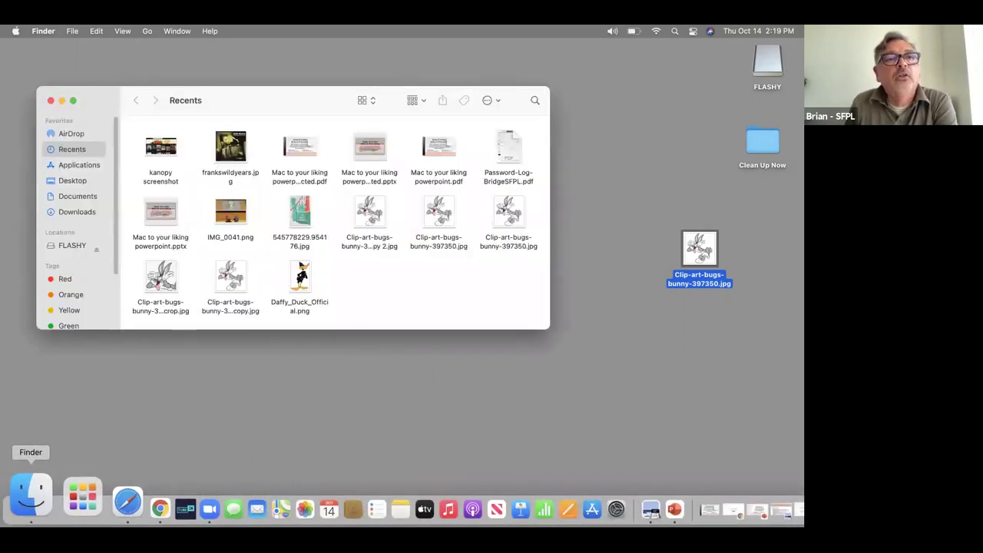
pyautogui.click(71, 134)
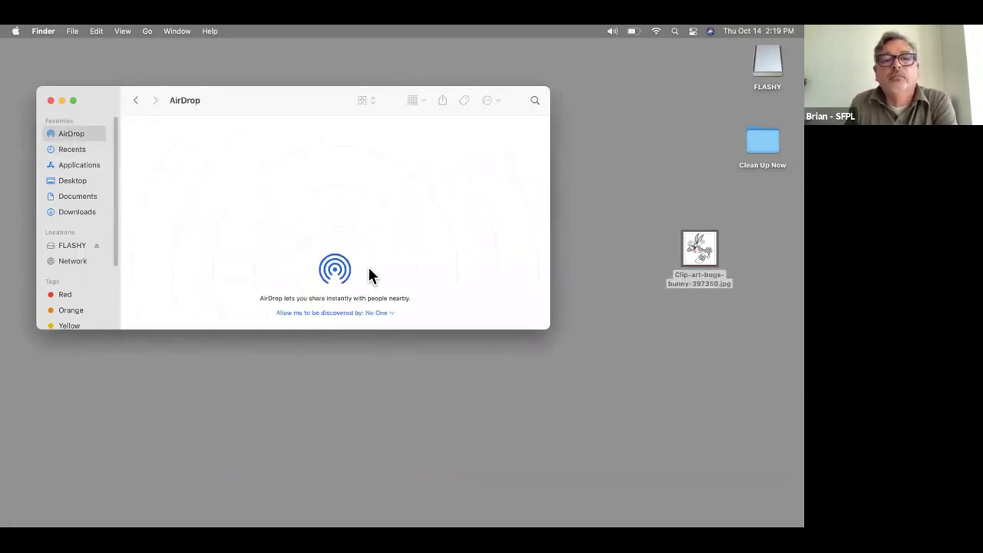
pyautogui.click(387, 312)
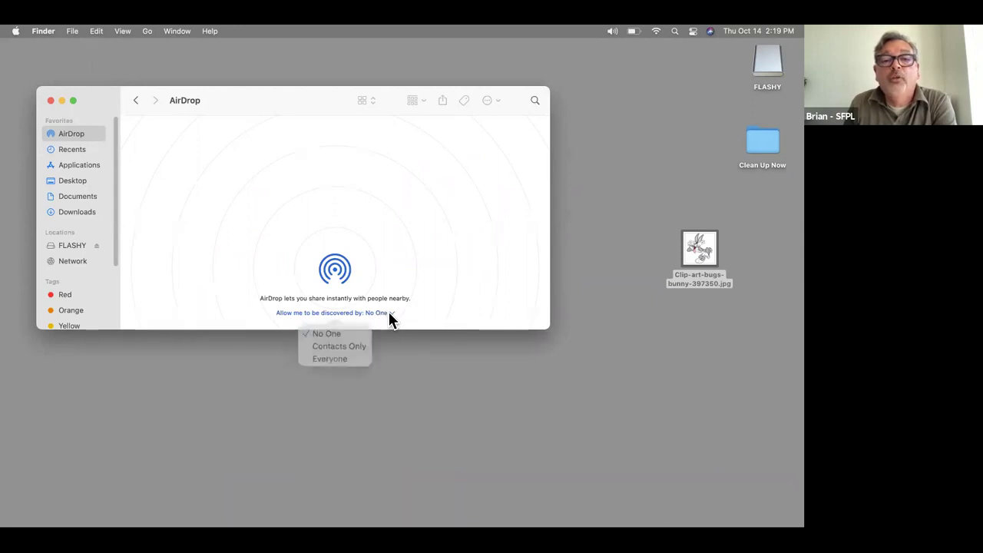
pyautogui.click(337, 354)
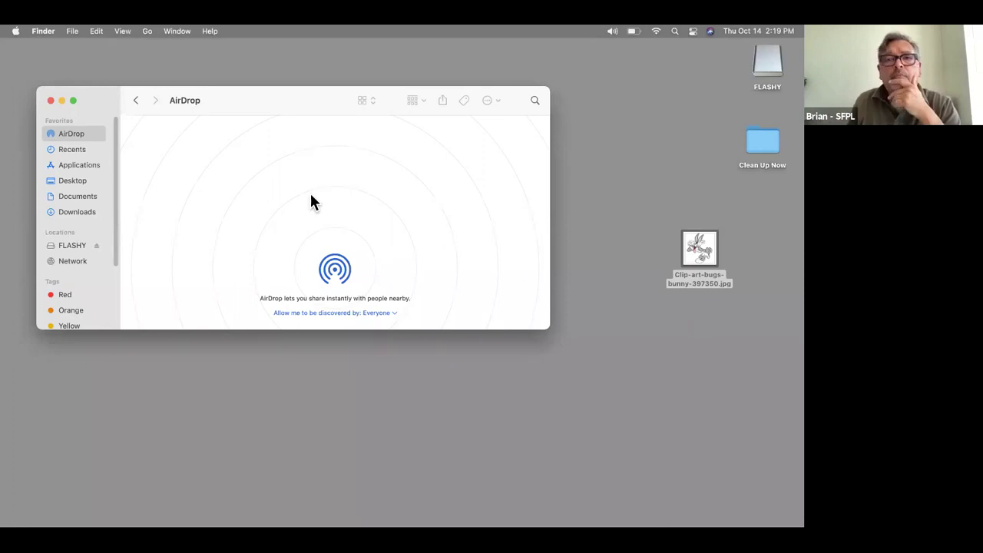
pyautogui.click(51, 100)
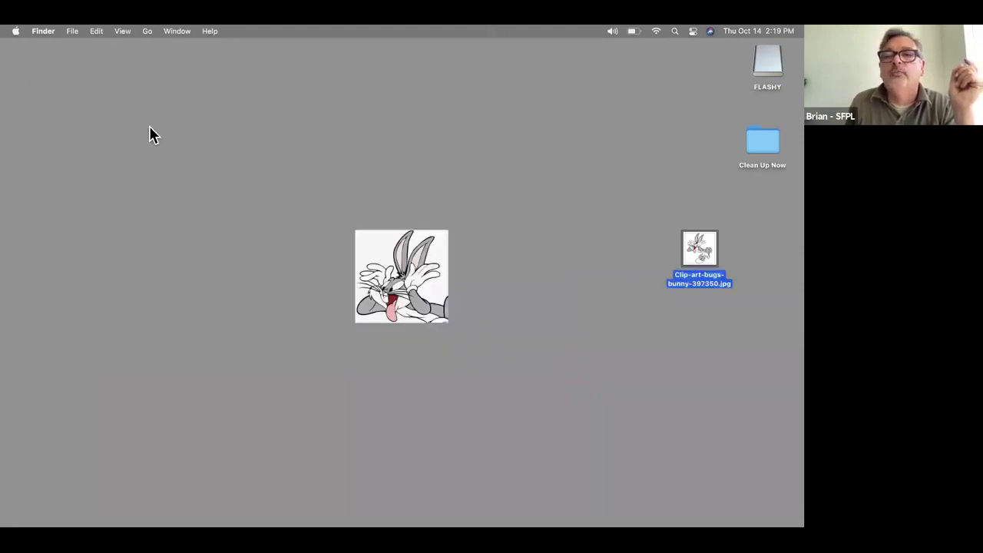
# Open the Clean Up Now folder from the desktop and move its window so the files are fully in view
pyautogui.click(770, 142)
pyautogui.doubleClick(771, 142)
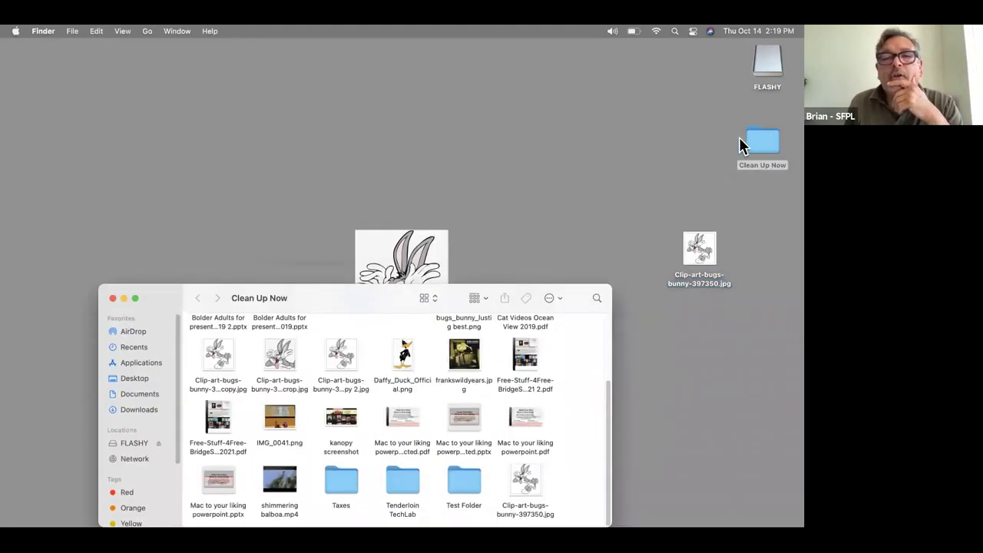
pyautogui.moveTo(575, 305); pyautogui.dragTo(652, 219)
pyautogui.moveTo(673, 141); pyautogui.dragTo(685, 112)
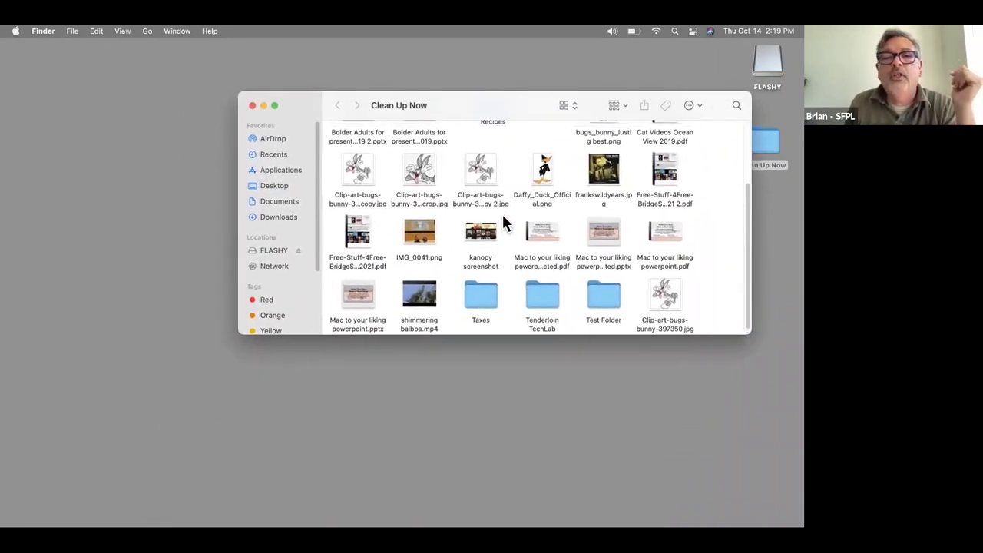
# Bring up the AirDrop sharing dialog for shimmering balboa.mp4, then cancel the transfer and return to the desktop
pyautogui.rightClick(414, 285)
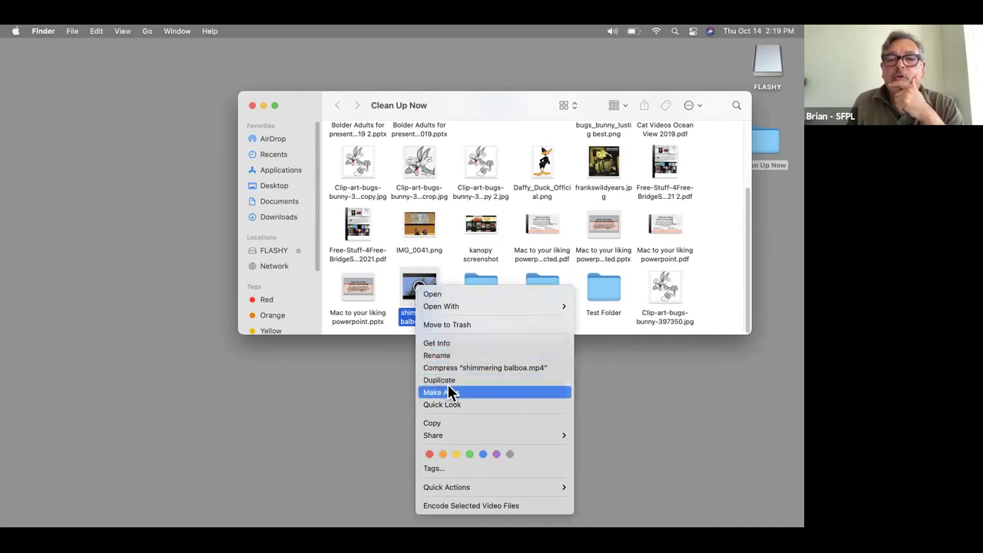
pyautogui.moveTo(457, 439)
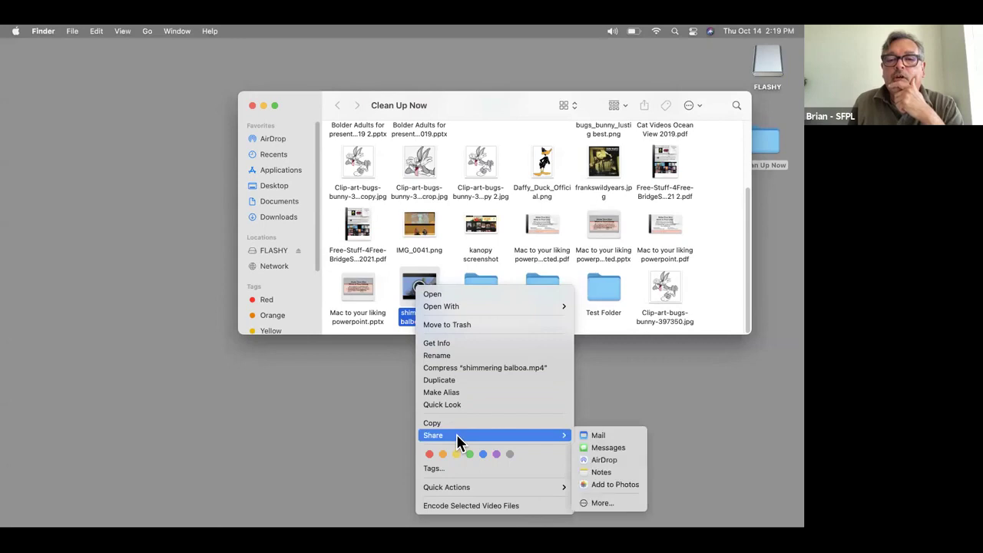
pyautogui.click(343, 360)
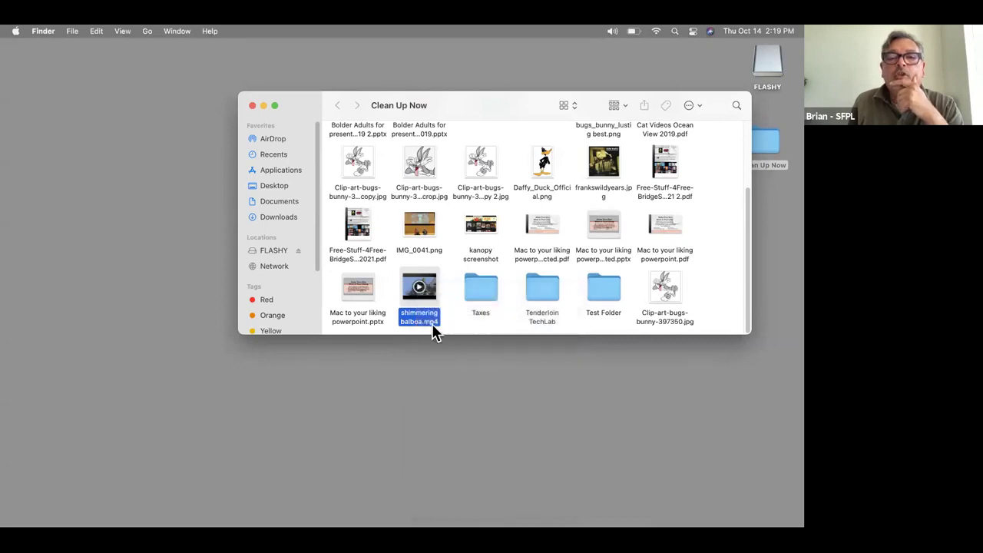
pyautogui.rightClick(422, 284)
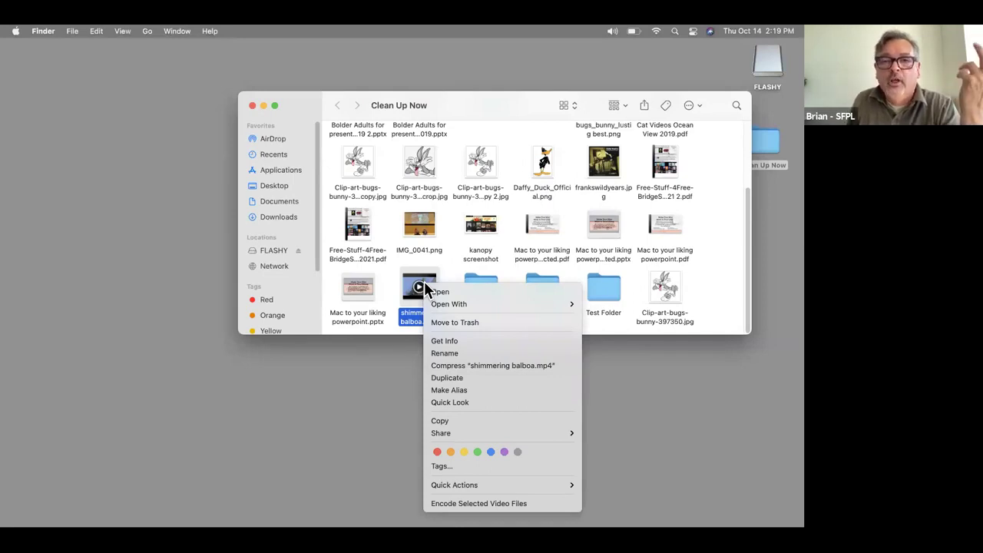
pyautogui.moveTo(490, 436)
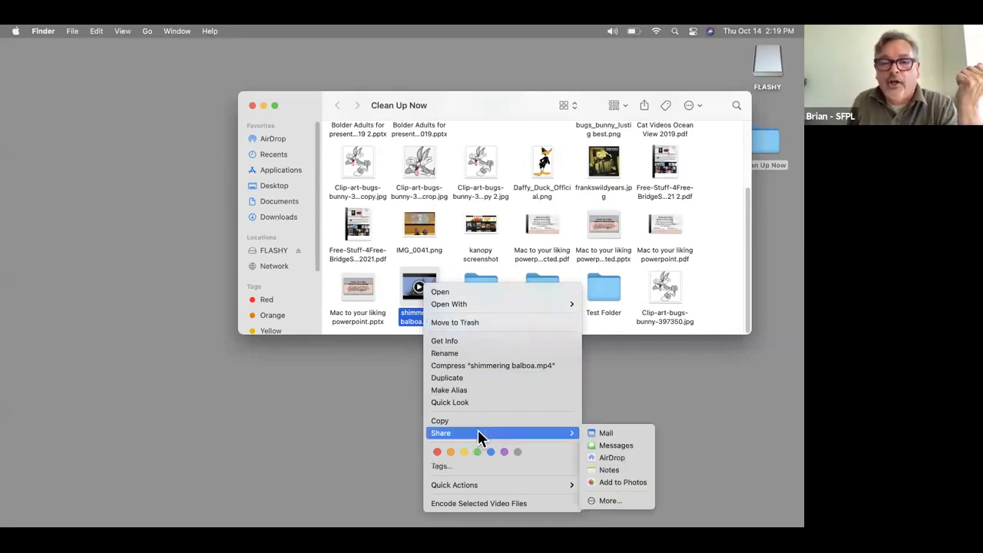
pyautogui.click(624, 457)
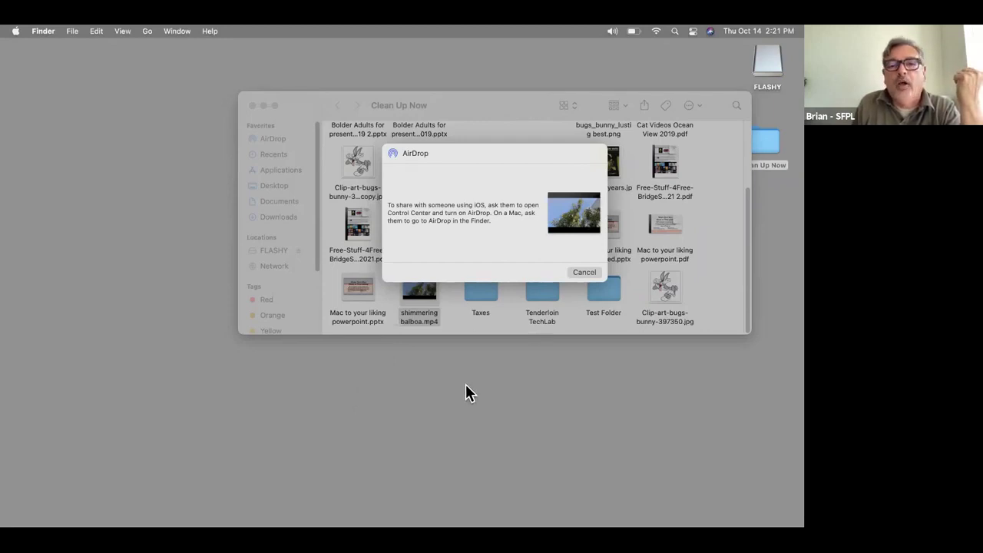
pyautogui.click(586, 275)
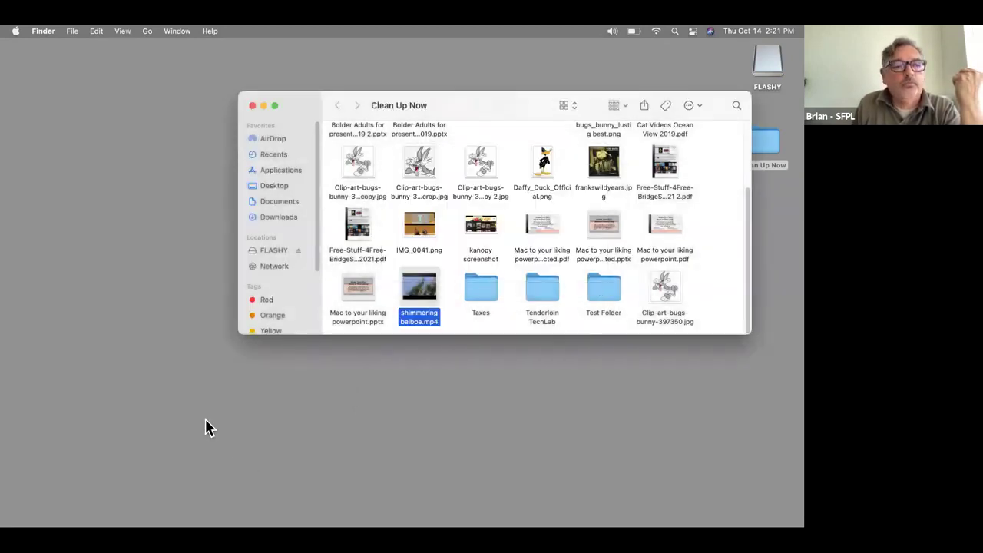
pyautogui.click(159, 410)
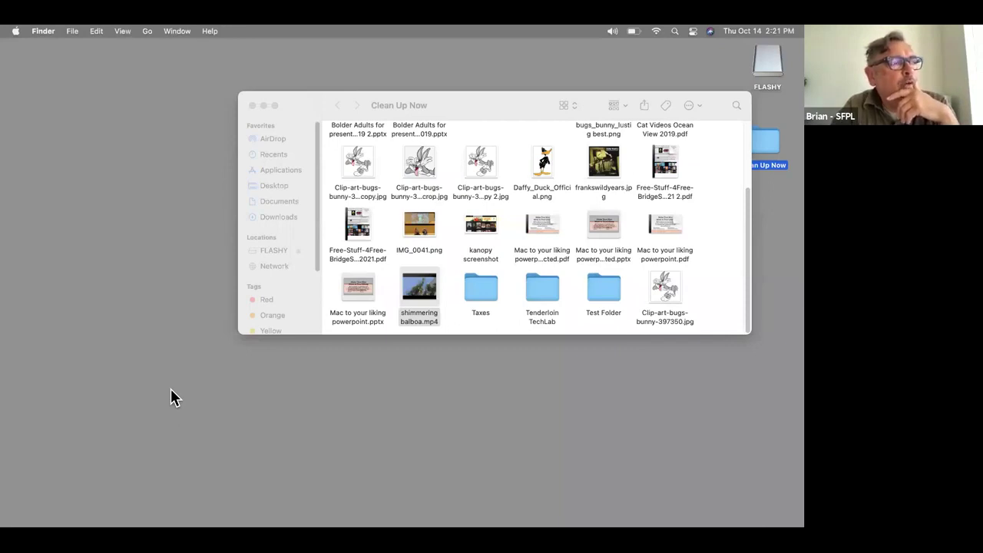
# Switch to Safari, check its application commands, and return to the headlines at the start of the Google News page
pyautogui.moveTo(139, 507)
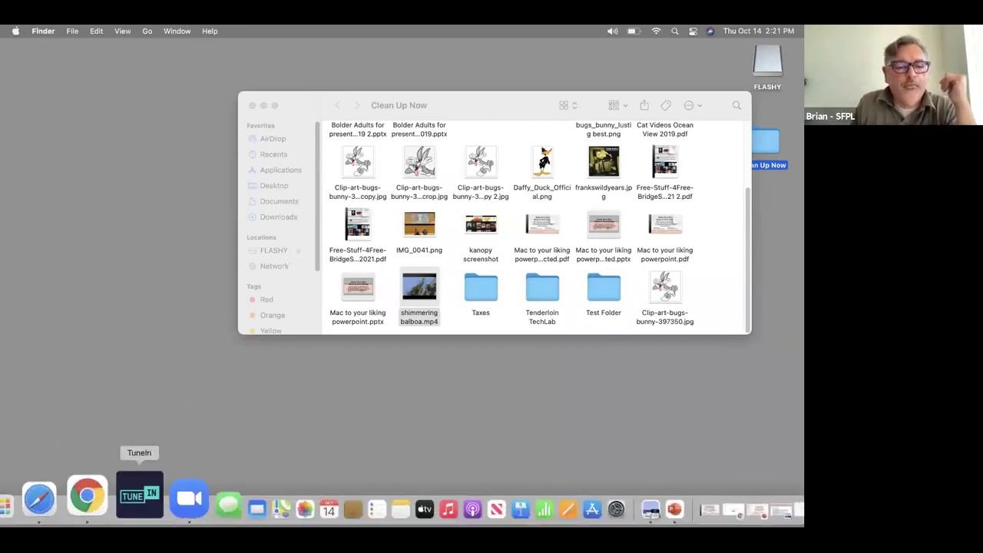
pyautogui.click(77, 495)
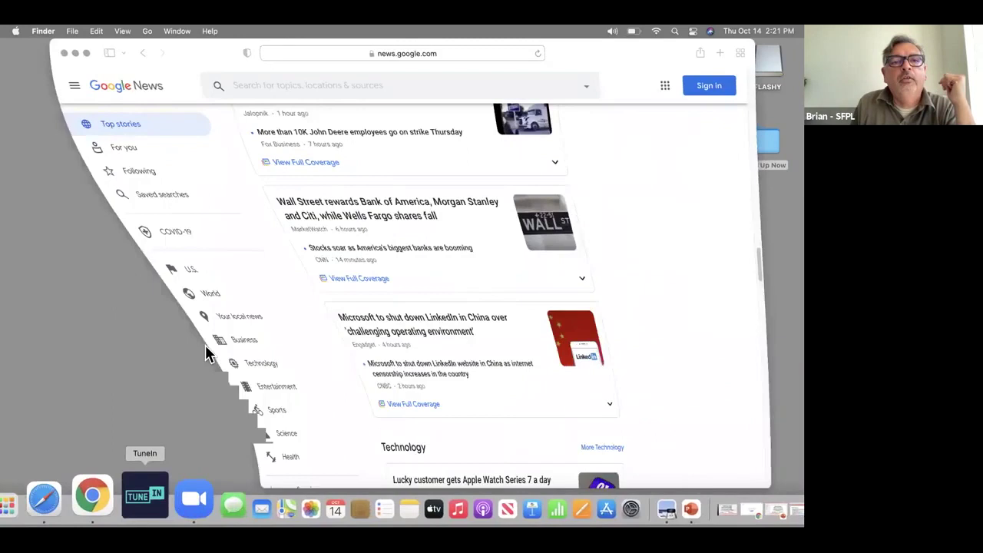
pyautogui.click(42, 31)
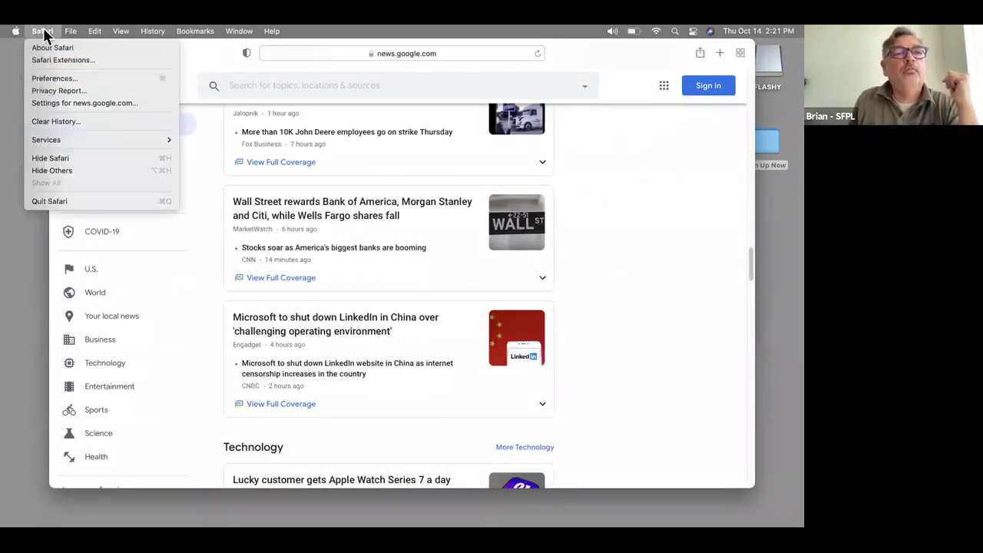
pyautogui.click(44, 34)
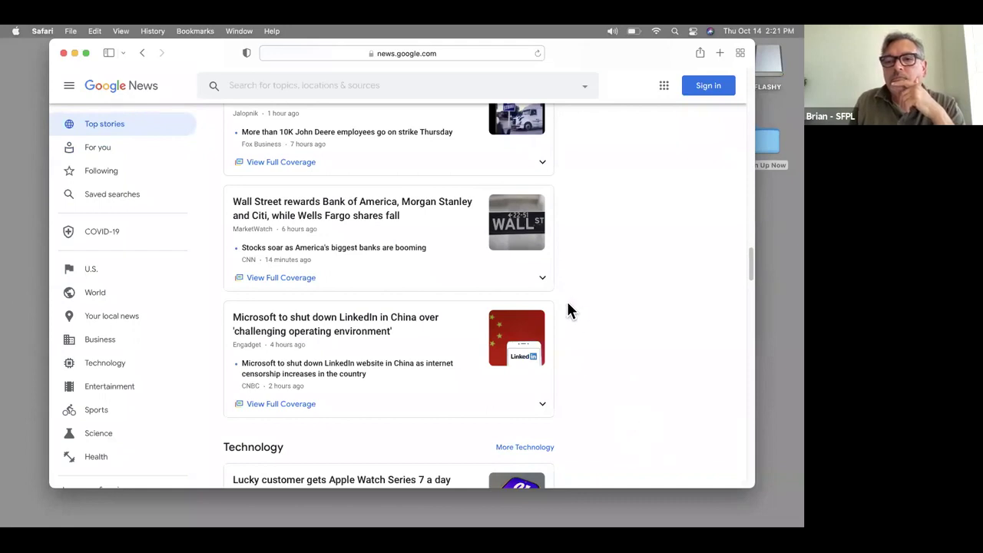
pyautogui.scroll(-1, 568, 299)
pyautogui.scroll(10, 566, 295)
pyautogui.scroll(15, 533, 272)
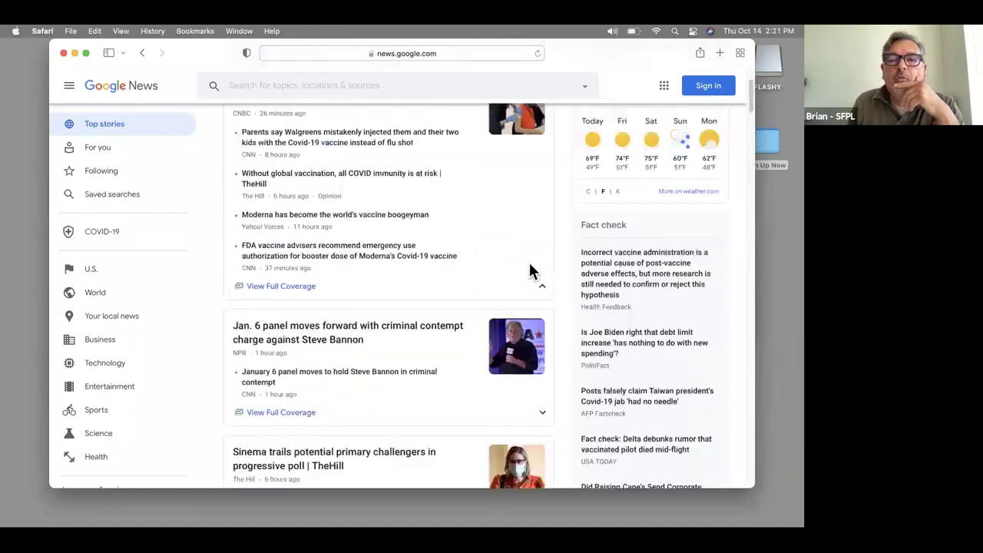
pyautogui.scroll(3, 532, 271)
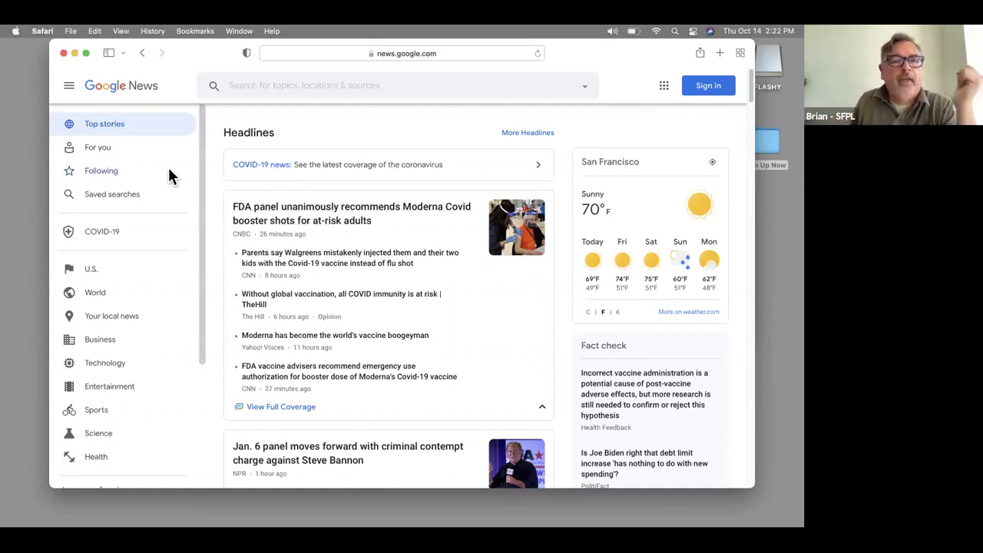
# In Safari's General preferences, set history items to be removed after one day and close the preferences
pyautogui.click(44, 31)
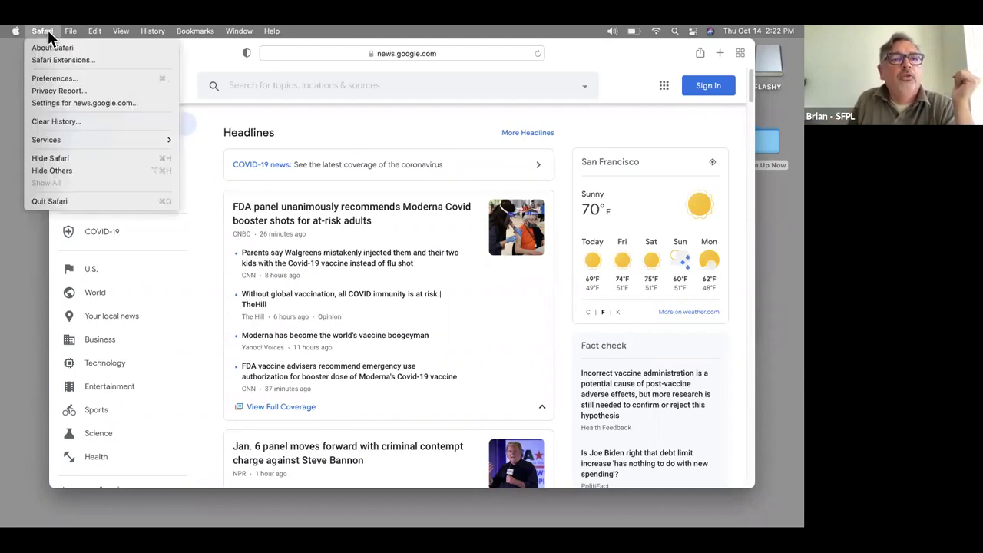
pyautogui.click(58, 80)
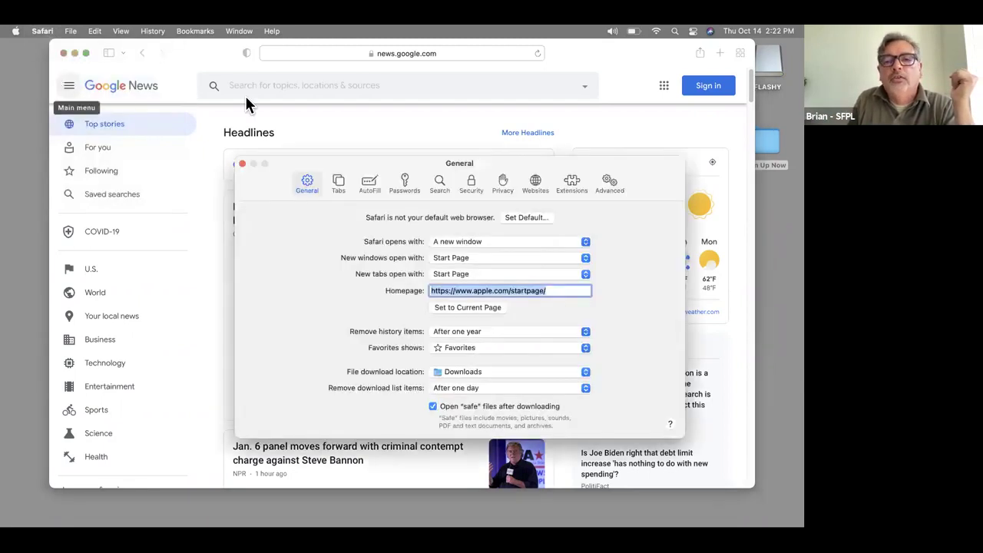
pyautogui.moveTo(500, 171); pyautogui.dragTo(351, 74)
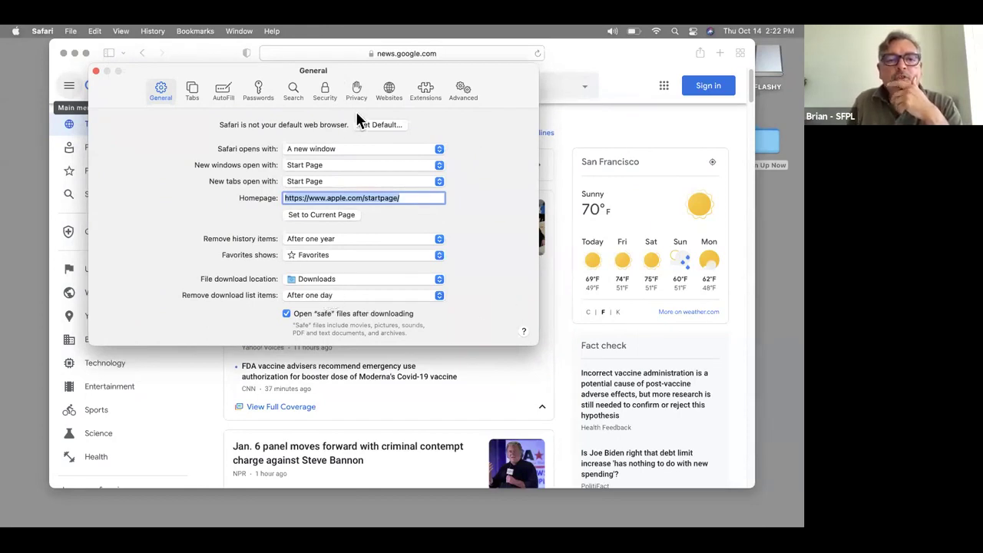
pyautogui.click(313, 241)
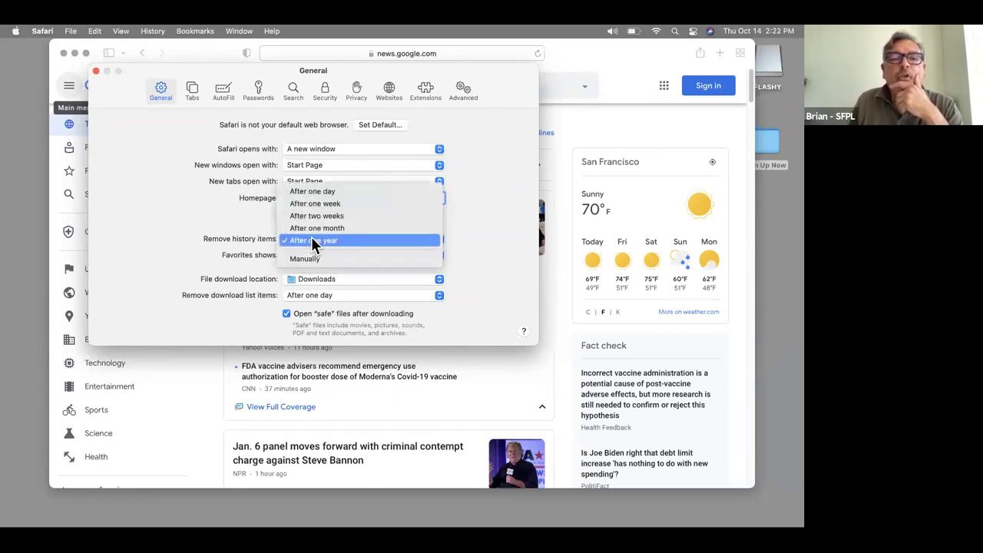
pyautogui.click(316, 191)
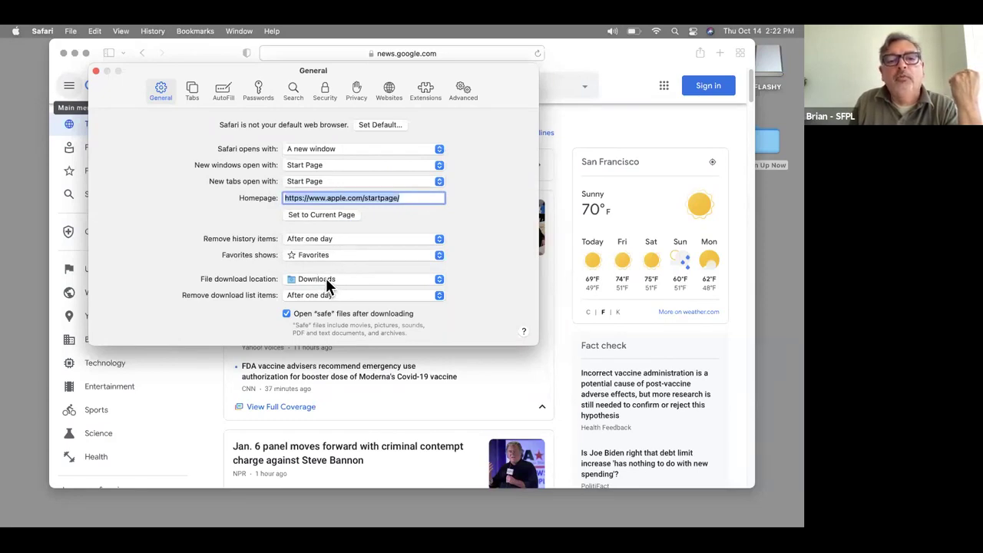
pyautogui.click(96, 71)
# Reopen Safari's General preferences, review the choices for the file download location, and close the preferences
pyautogui.click(41, 31)
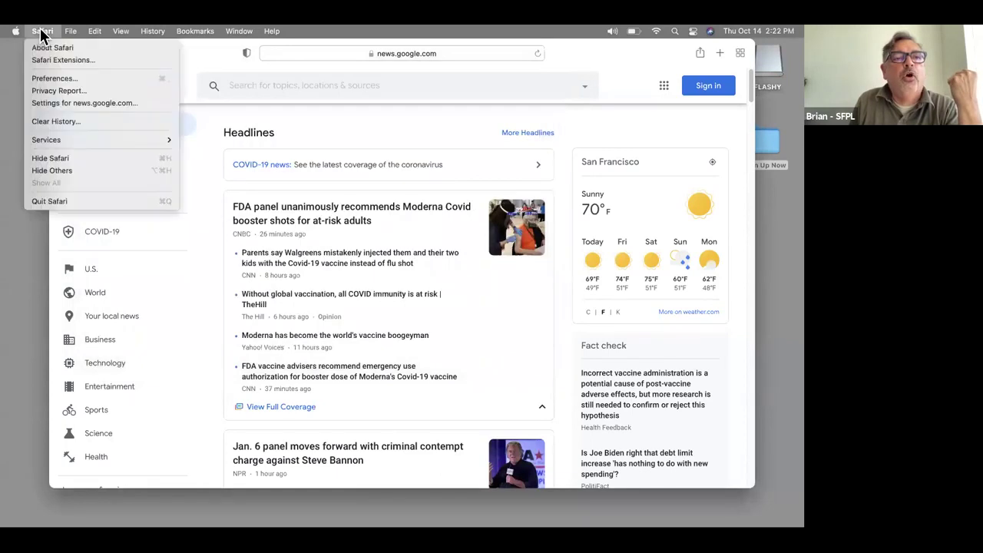
pyautogui.click(67, 79)
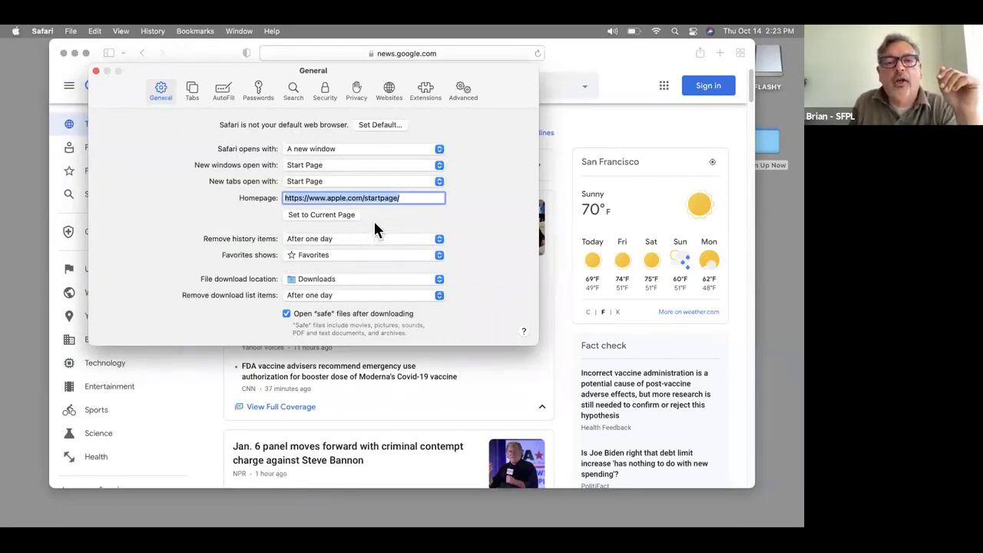
pyautogui.click(344, 283)
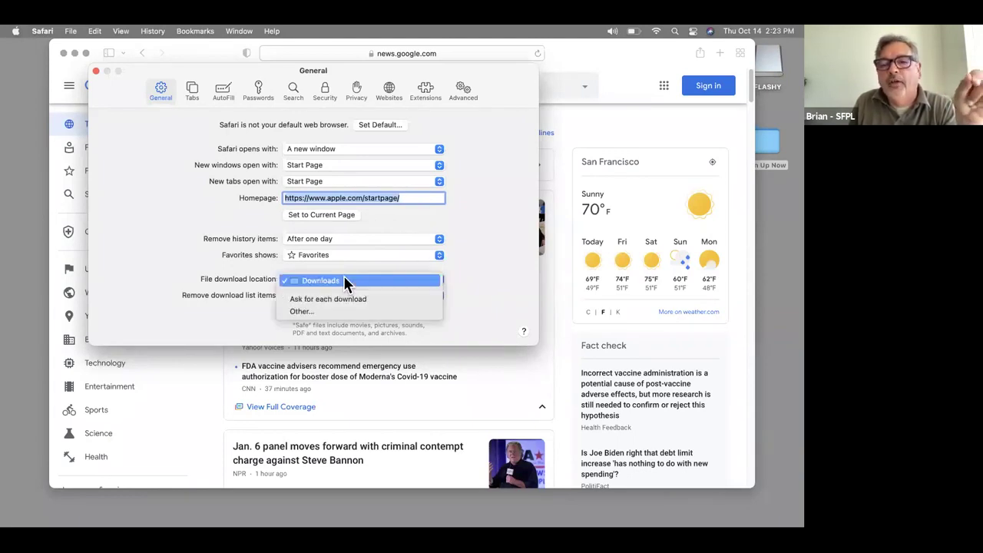
pyautogui.click(499, 251)
pyautogui.click(96, 70)
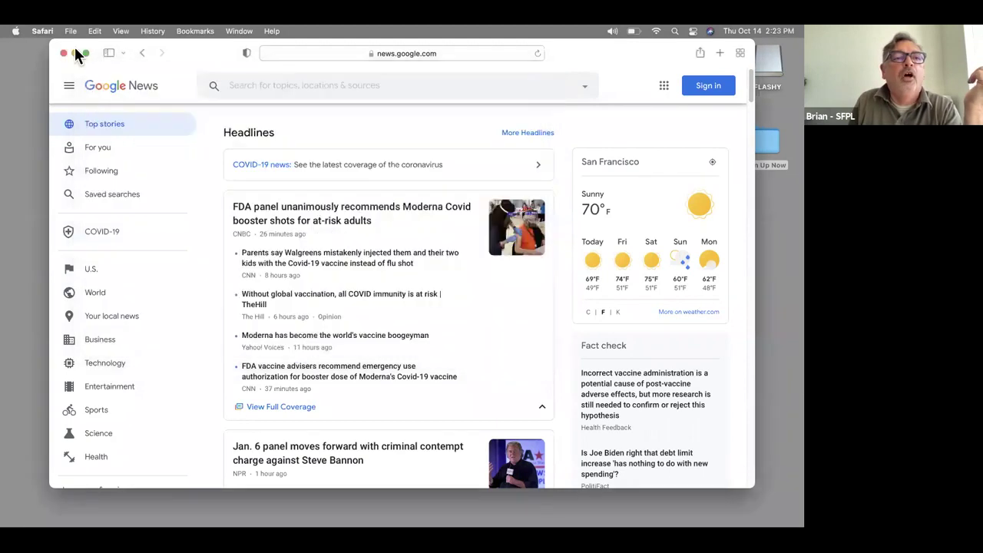
# Start clearing Safari's browsing data with the range set to all history, and cancel without clearing it
pyautogui.click(35, 31)
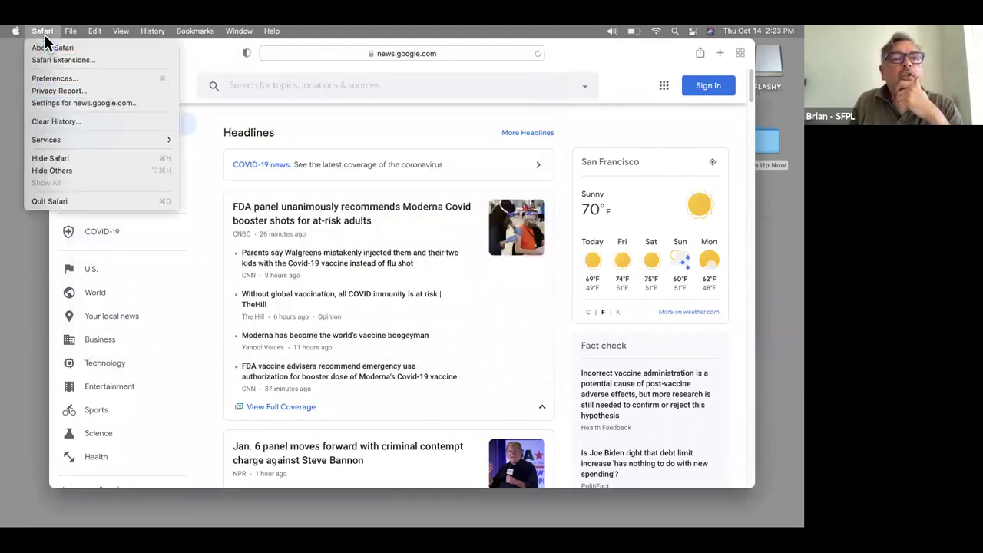
pyautogui.click(51, 125)
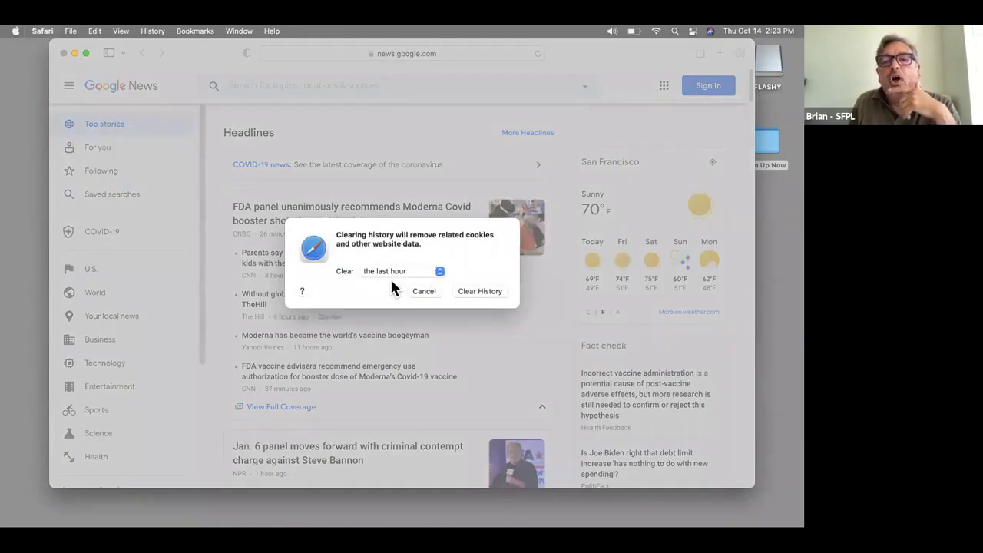
pyautogui.click(439, 274)
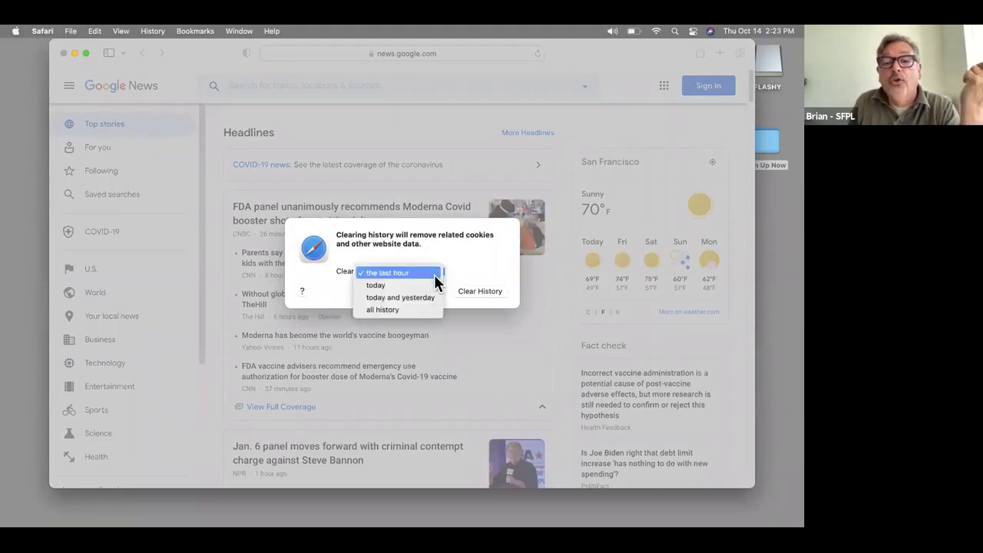
pyautogui.click(408, 310)
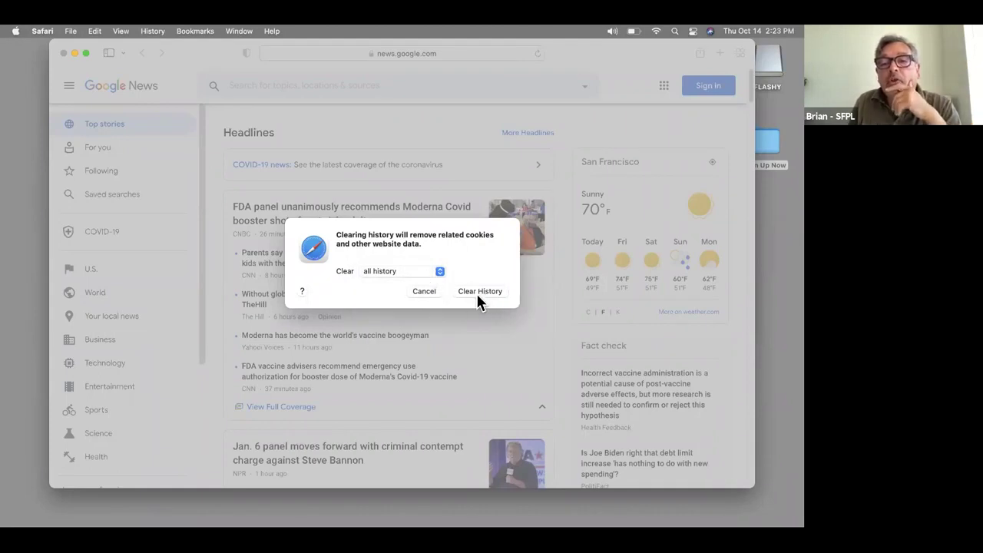
pyautogui.click(426, 293)
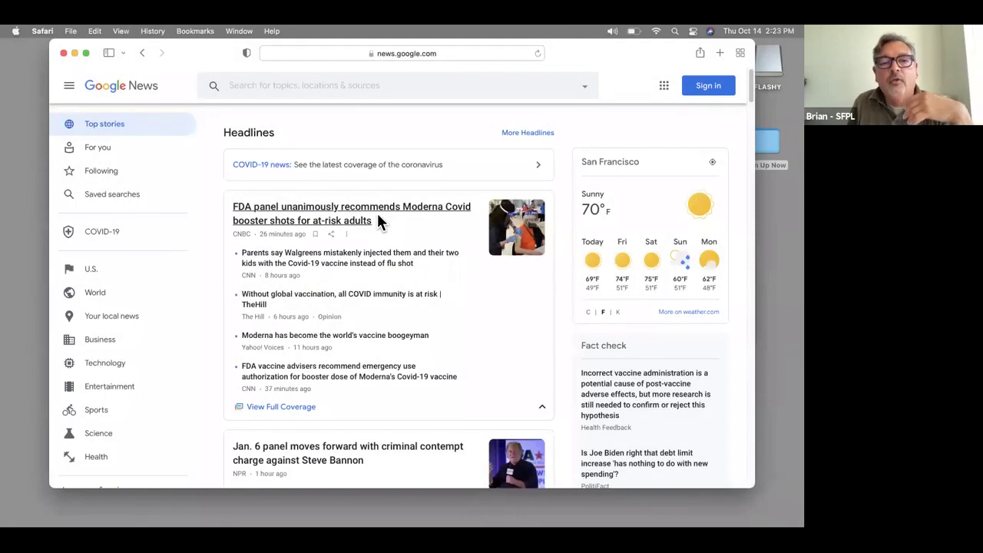